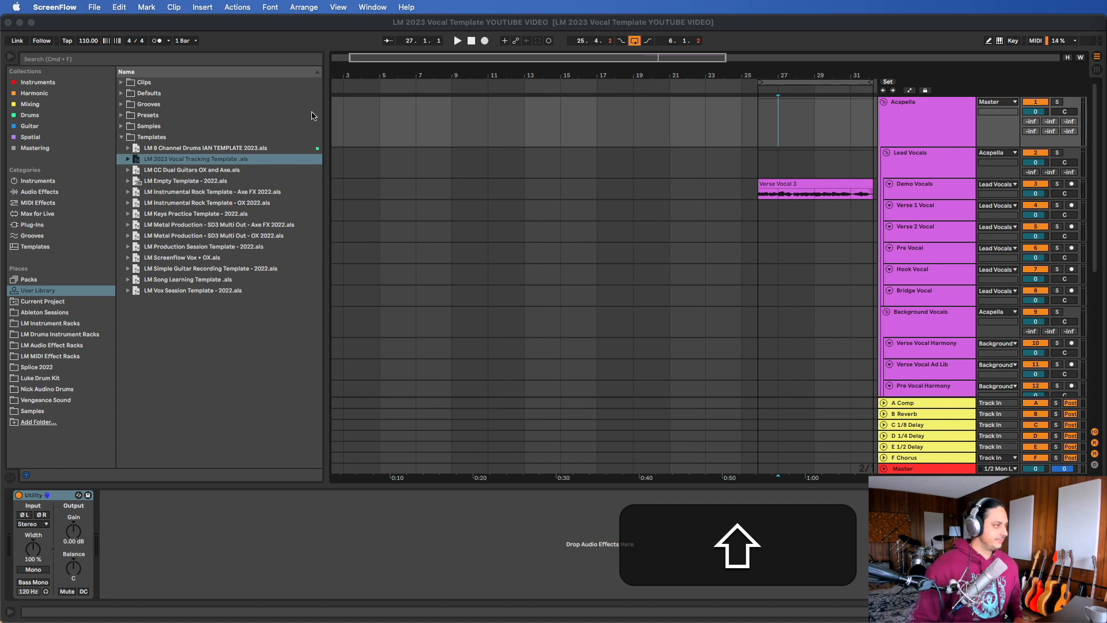
Step: Review the active mono and stereo hardware inputs in the audio preferences' input configuration, then accept it
click(363, 22)
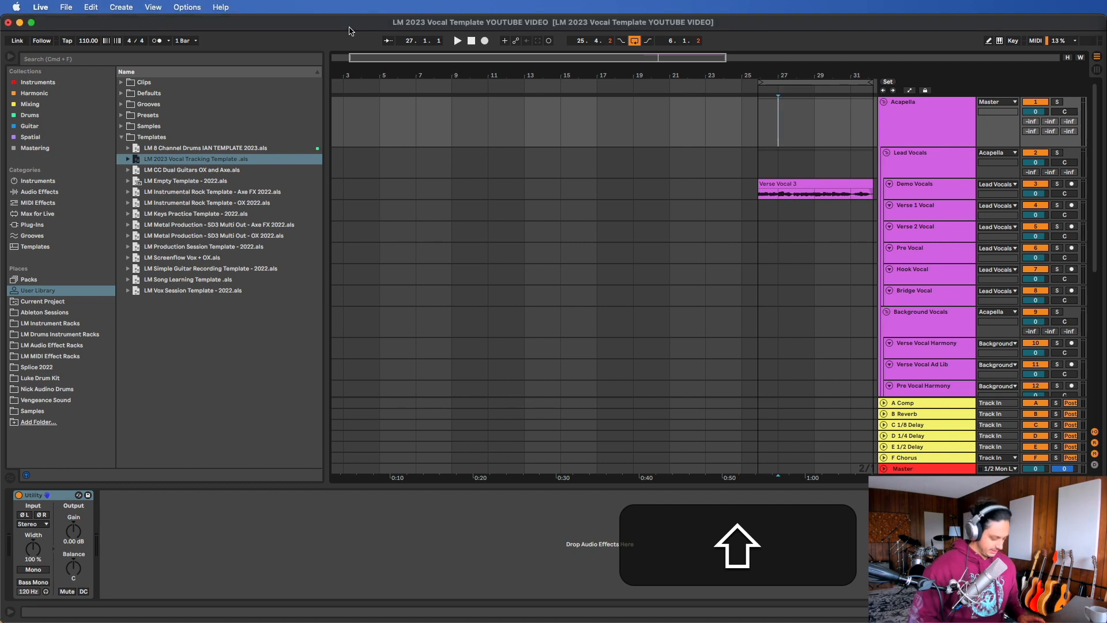
key(shift+super+comma)
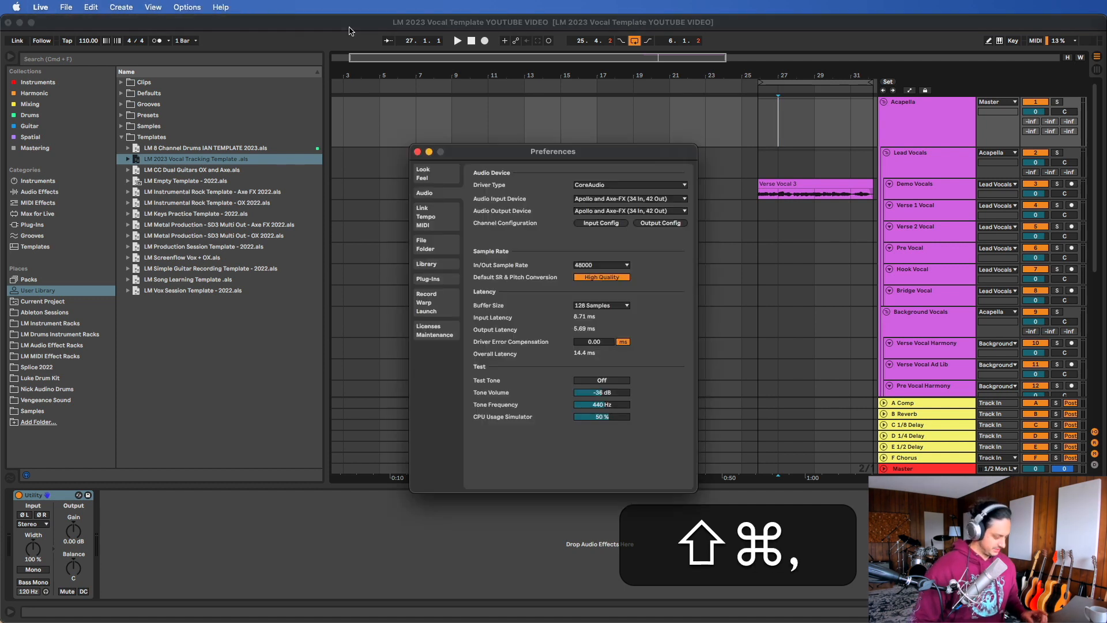
click(620, 224)
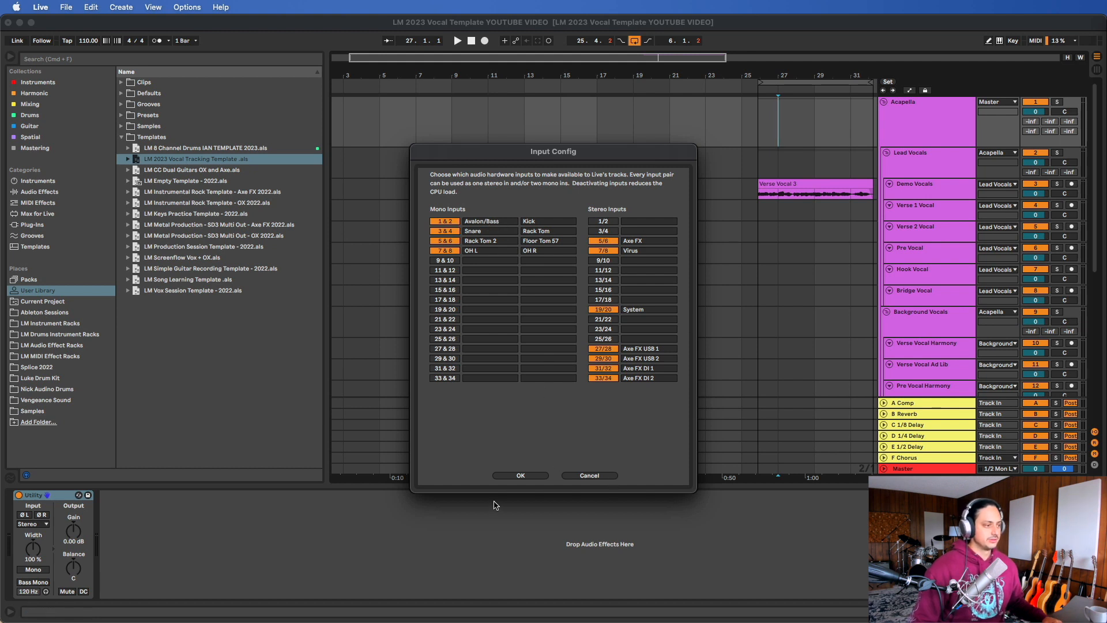
click(521, 476)
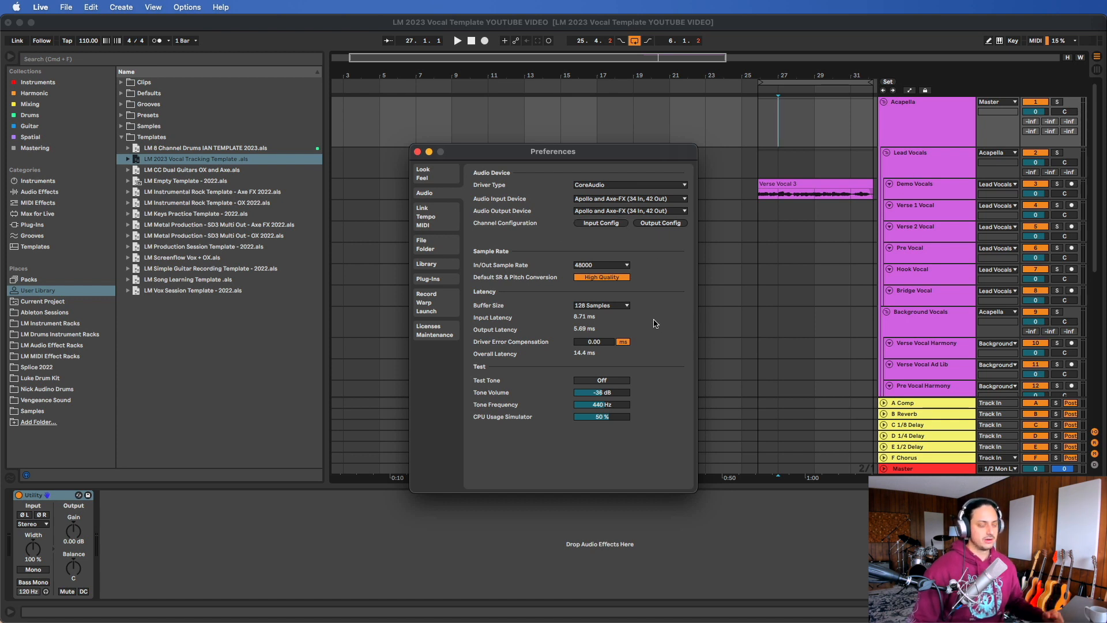
Step: Choose 128 Samples as the audio buffer size and close the preferences
click(620, 306)
click(613, 332)
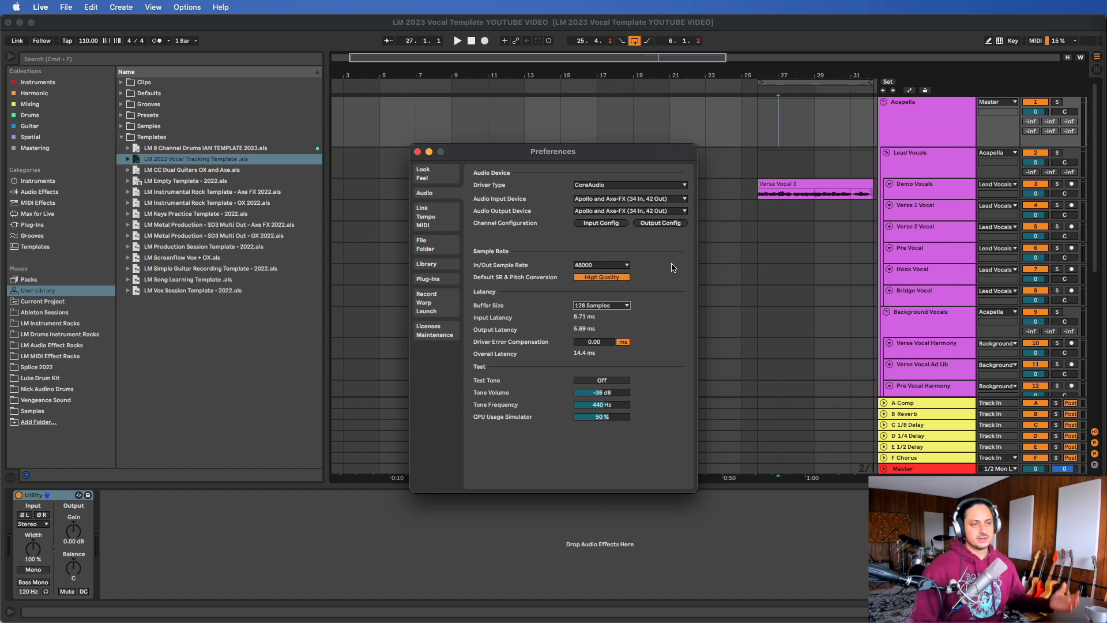
click(605, 306)
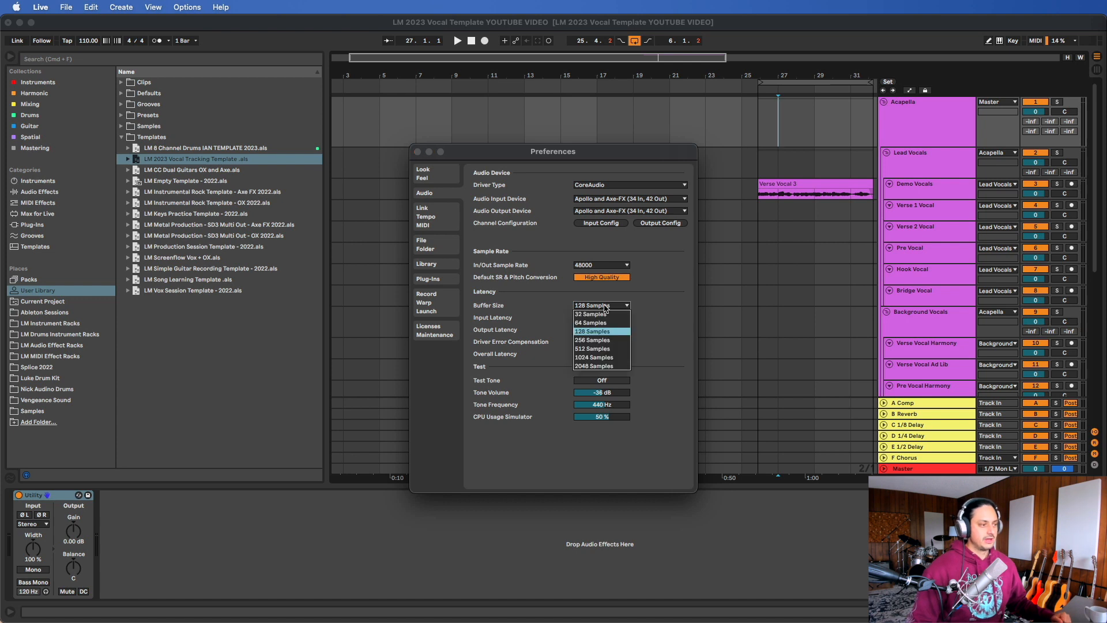
click(620, 298)
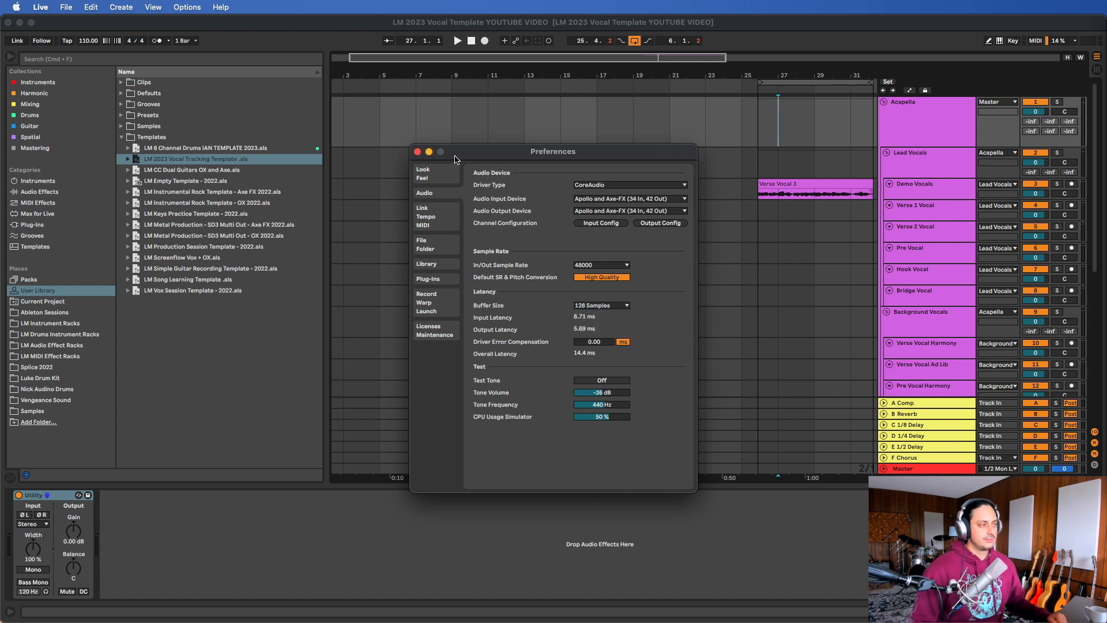
click(416, 152)
Step: Select the Verse Vocal 3 clip on the Demo Vocals track within the Lead Vocals group
click(910, 153)
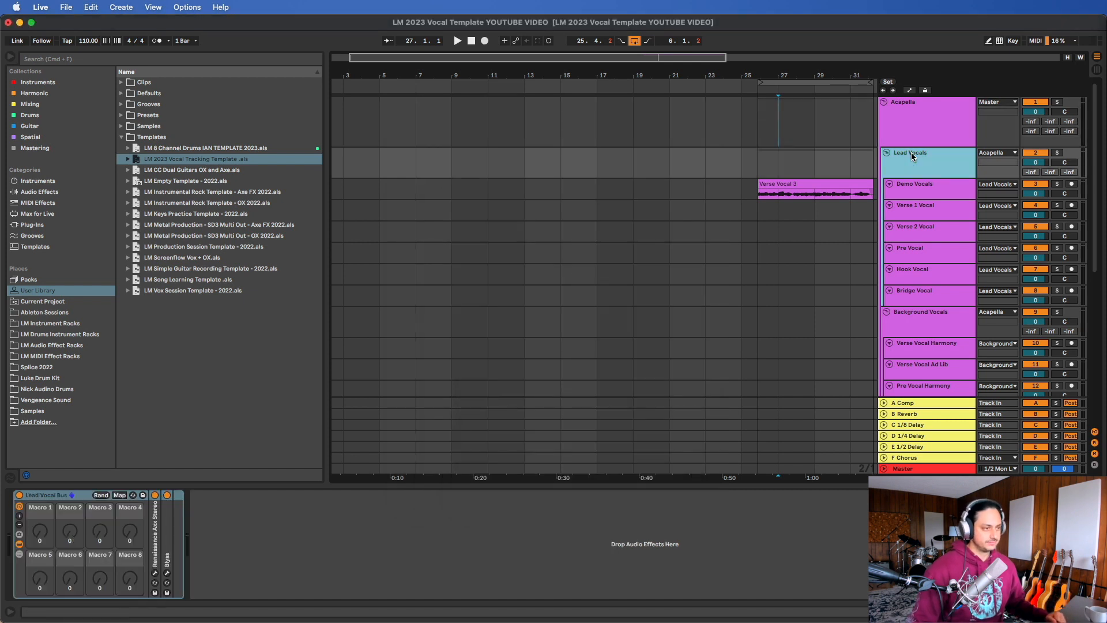
key(minus)
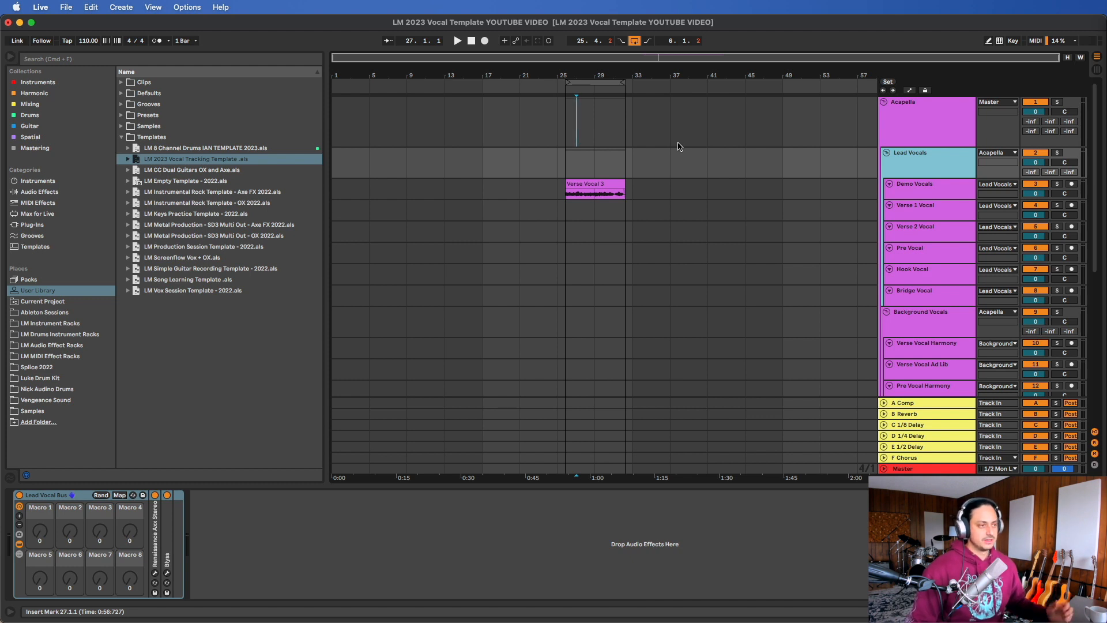
click(589, 160)
scroll(589, 161, up, 4)
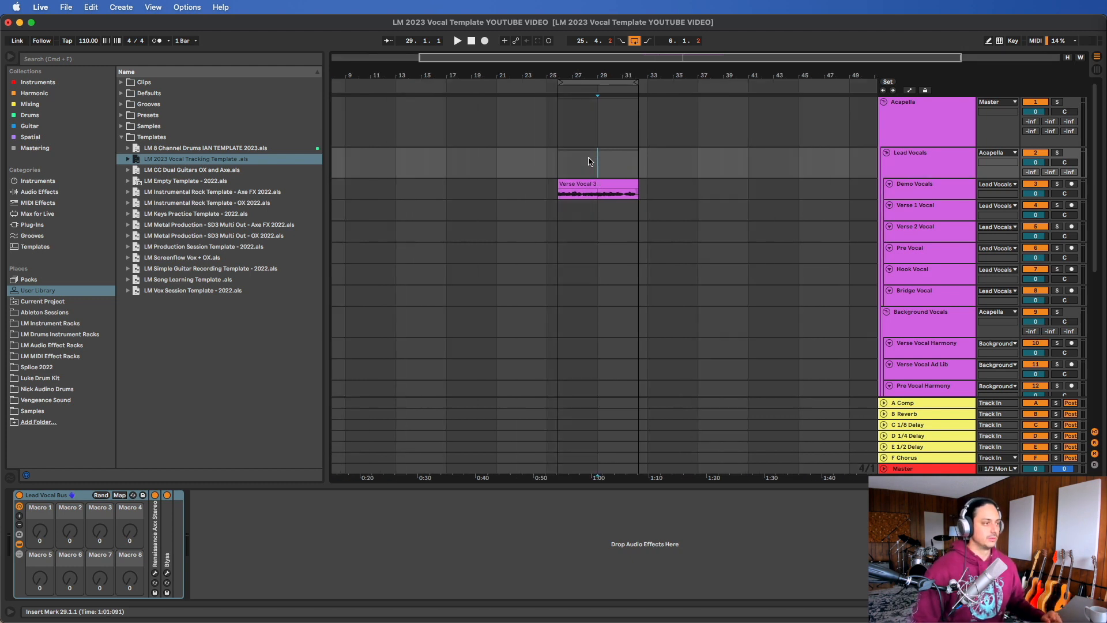
scroll(710, 145, left, 3)
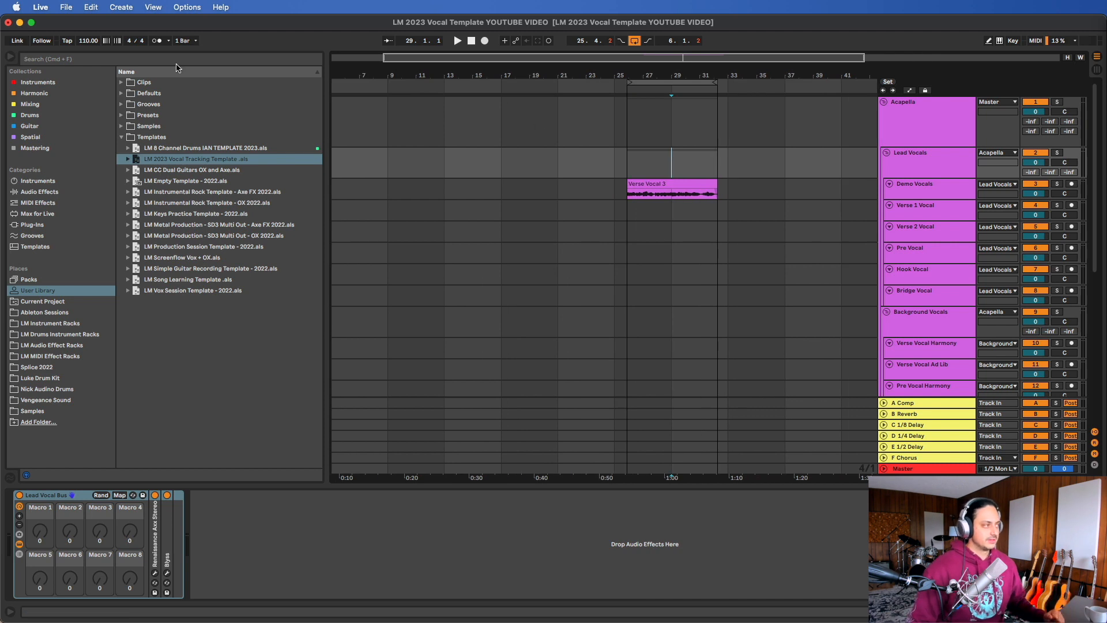
click(672, 185)
scroll(676, 185, down, 3)
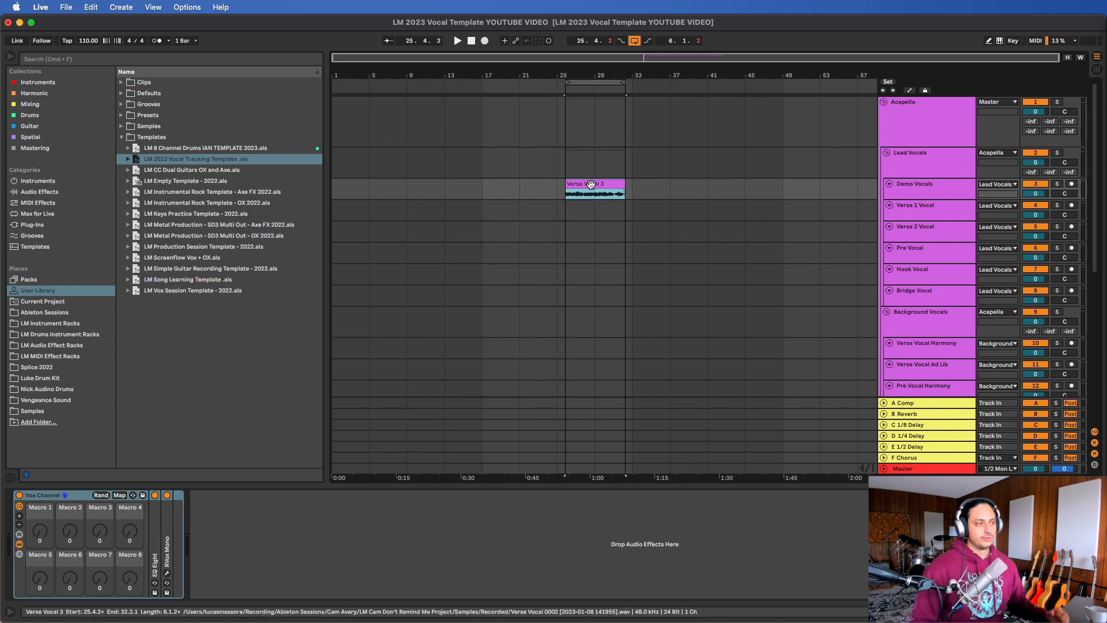
Step: Enlarge the Demo Vocals track to show its waveform, then fit all track heights to the arrangement view
mouse_move(574, 186)
mouse_down()
mouse_move(582, 231)
mouse_move(583, 198)
mouse_up()
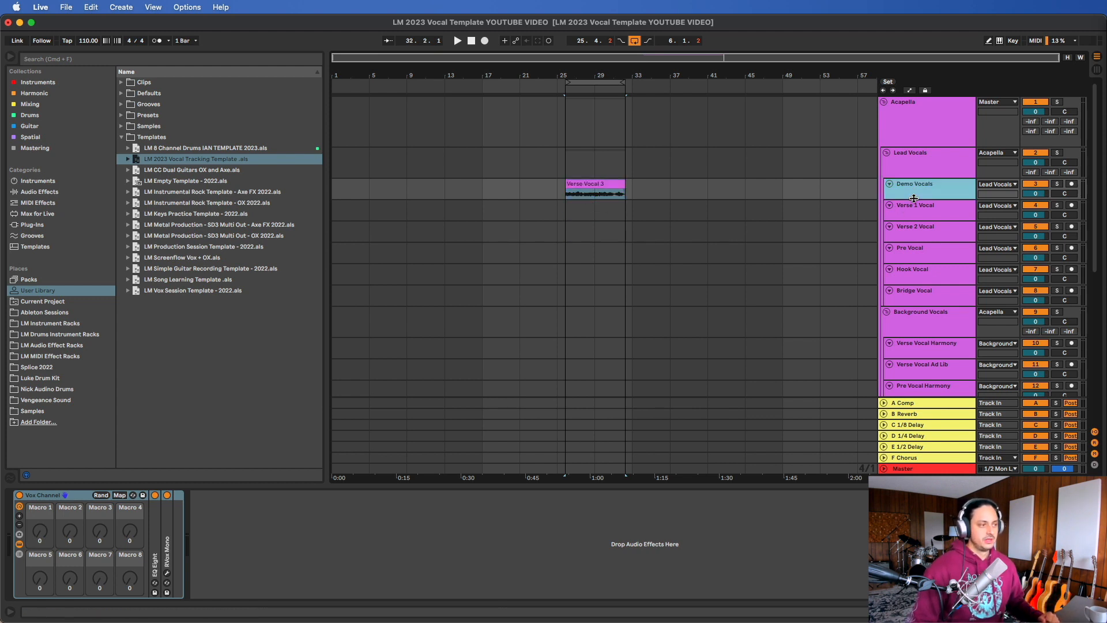
drag(914, 199, 910, 285)
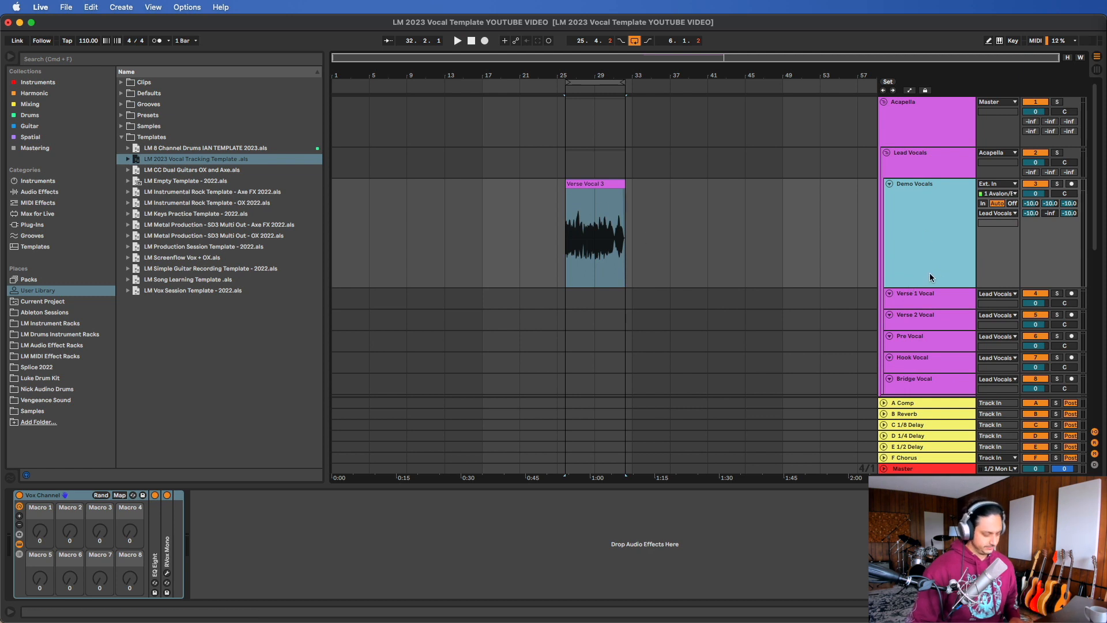
key(h)
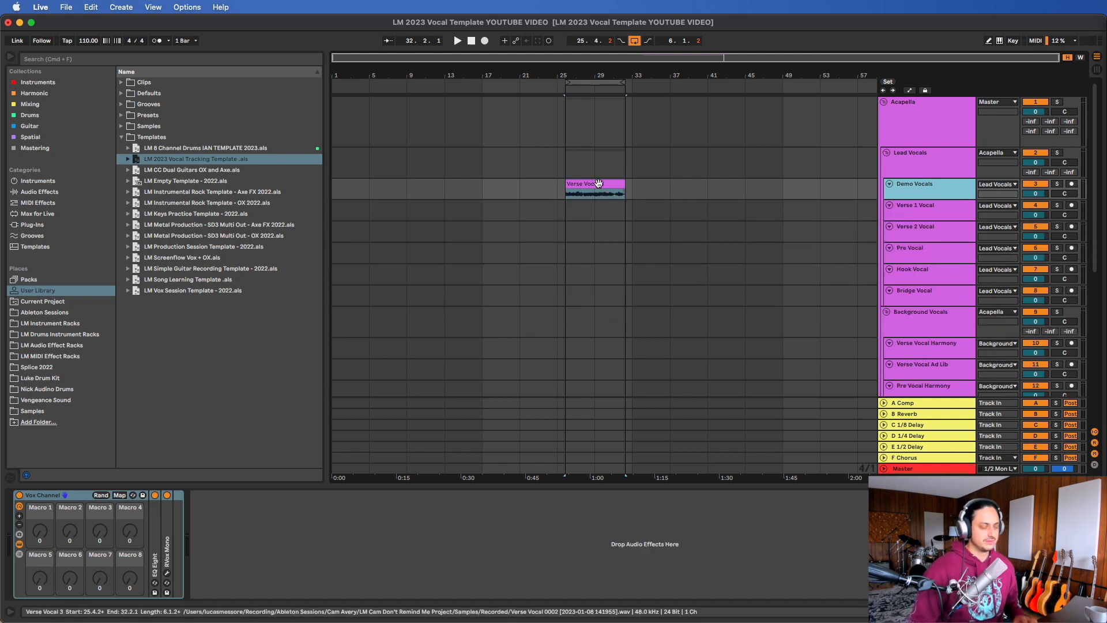
Step: Collapse the Lead Vocals, Background Vocals and Vocal FX subgroups inside the Acapella group
click(920, 122)
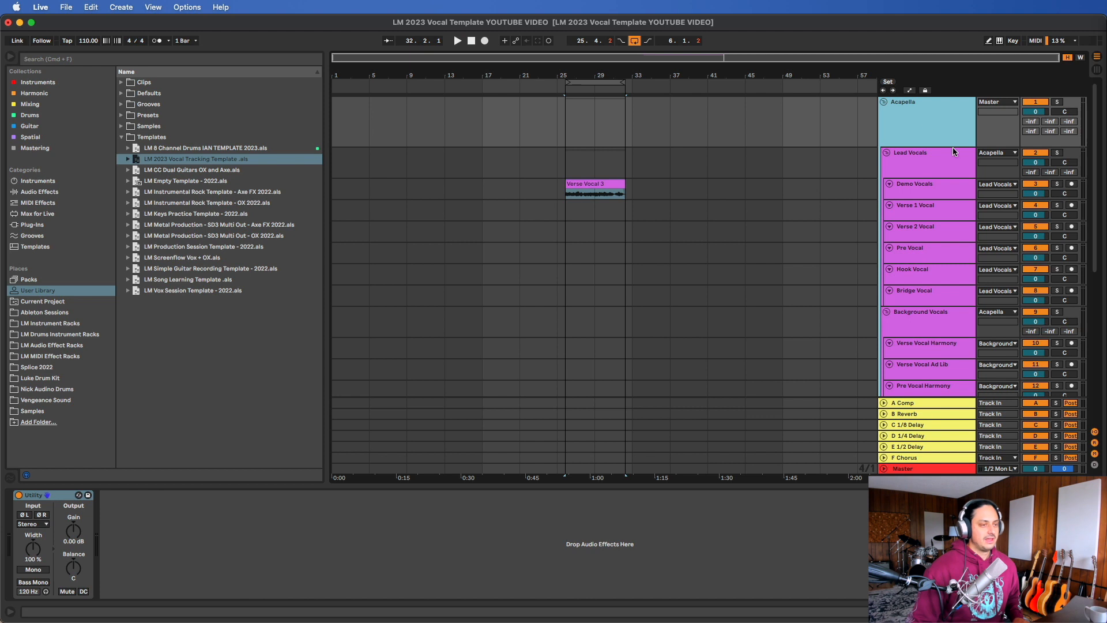
click(884, 102)
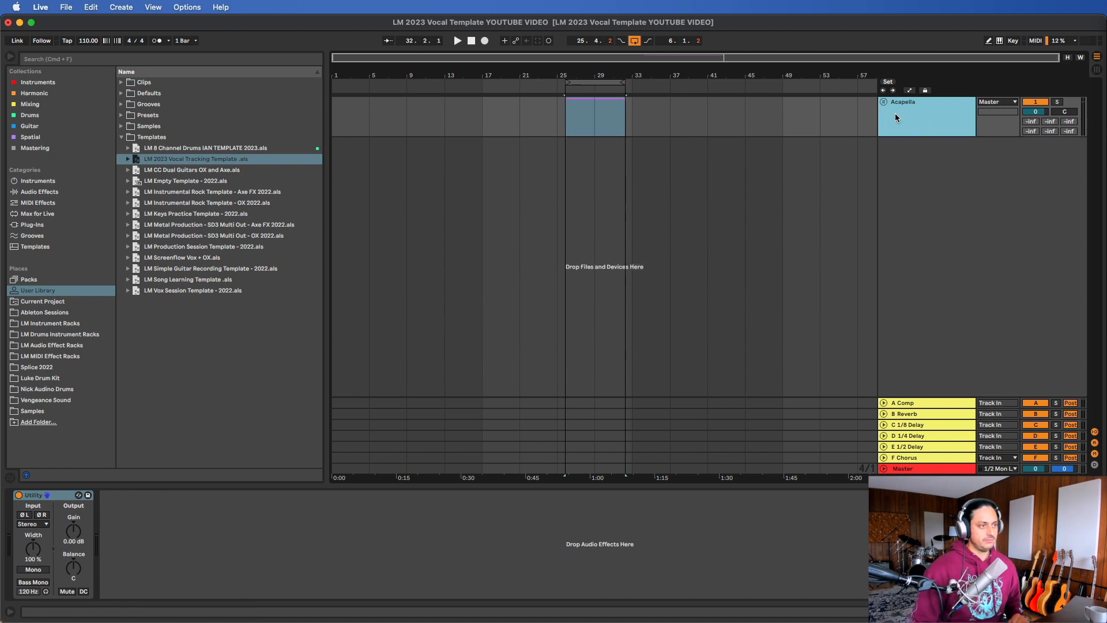
click(884, 104)
click(886, 152)
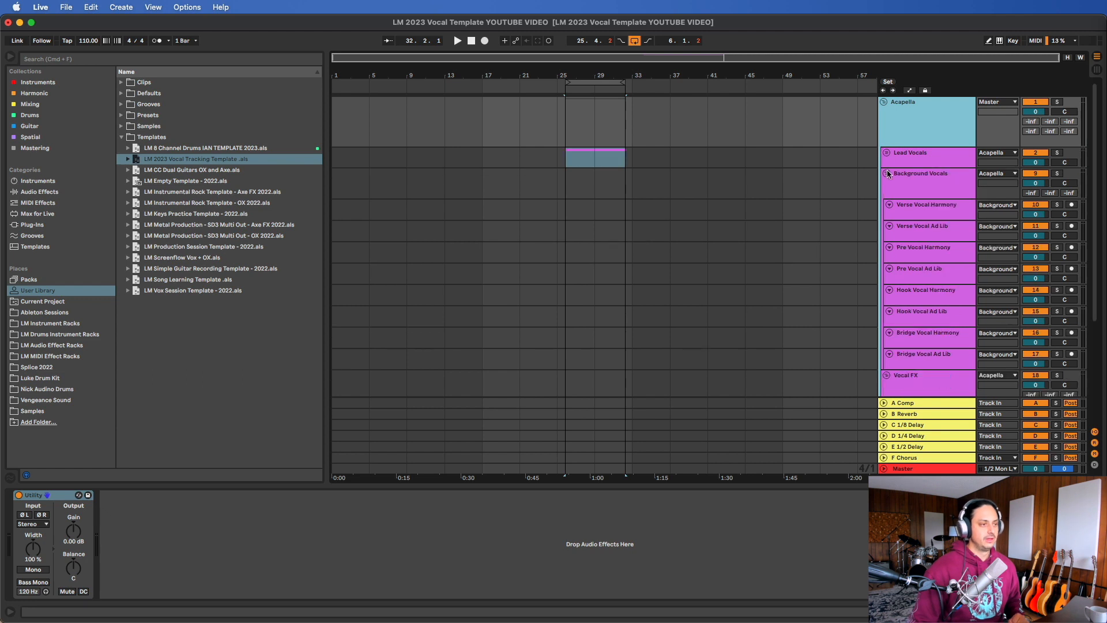
click(887, 174)
click(886, 194)
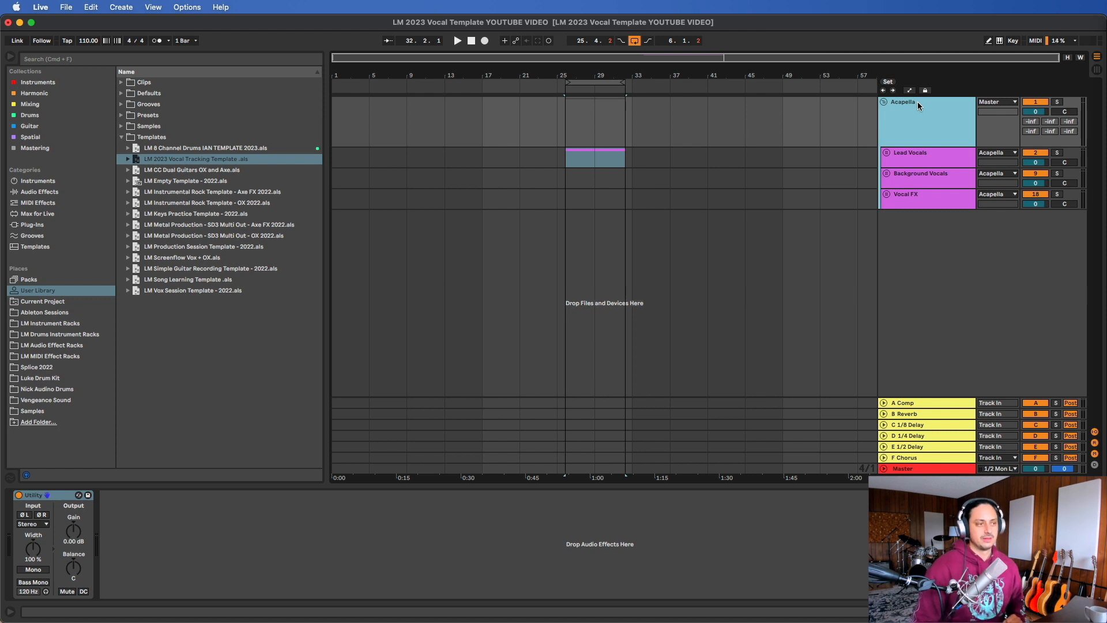
Step: Examine how the Acapella group is organised and compare the devices on the Lead Vocals and Background Vocals groups
click(885, 102)
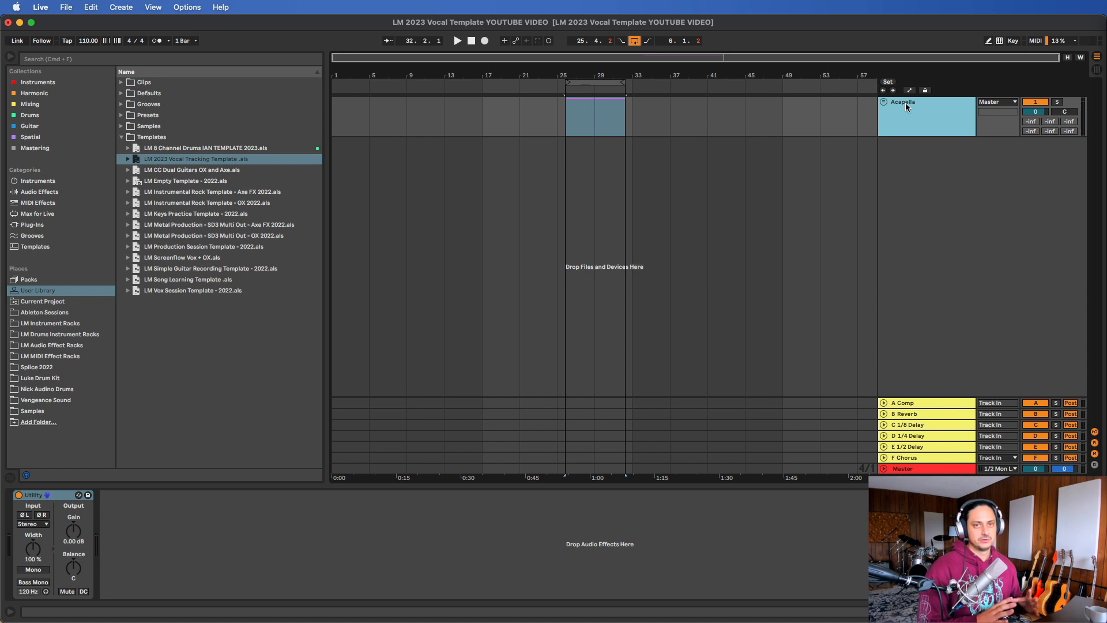
click(884, 102)
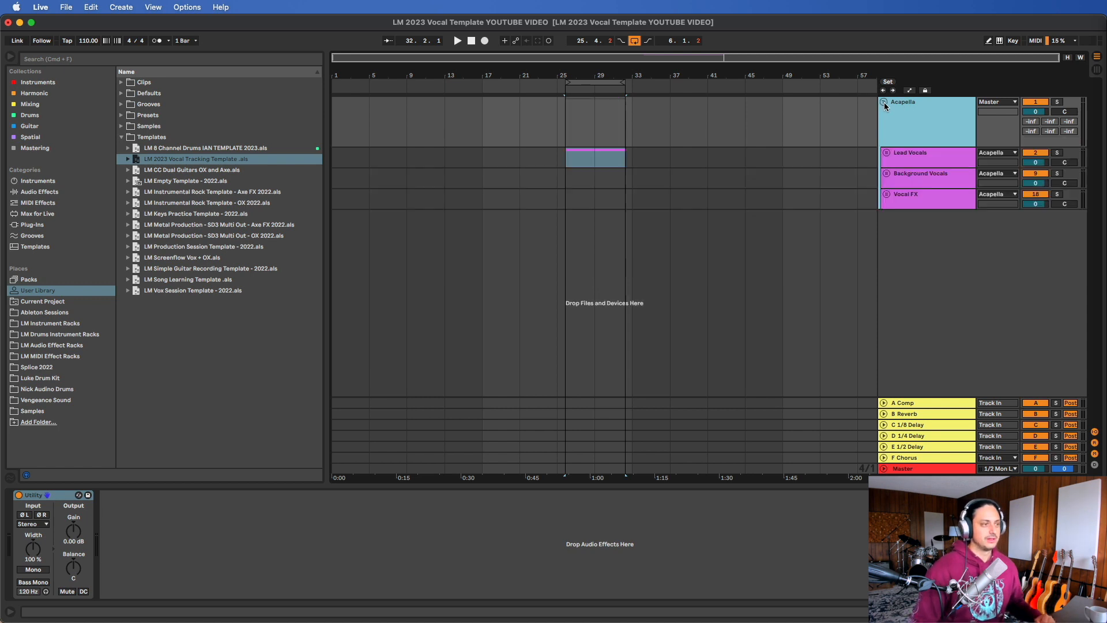
click(928, 163)
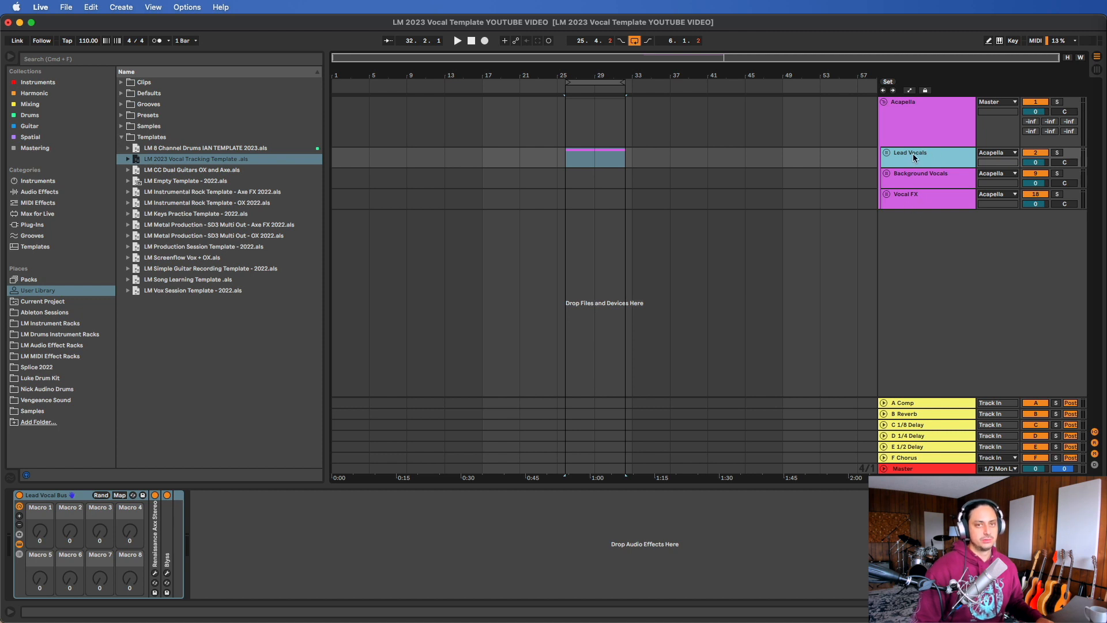
click(908, 175)
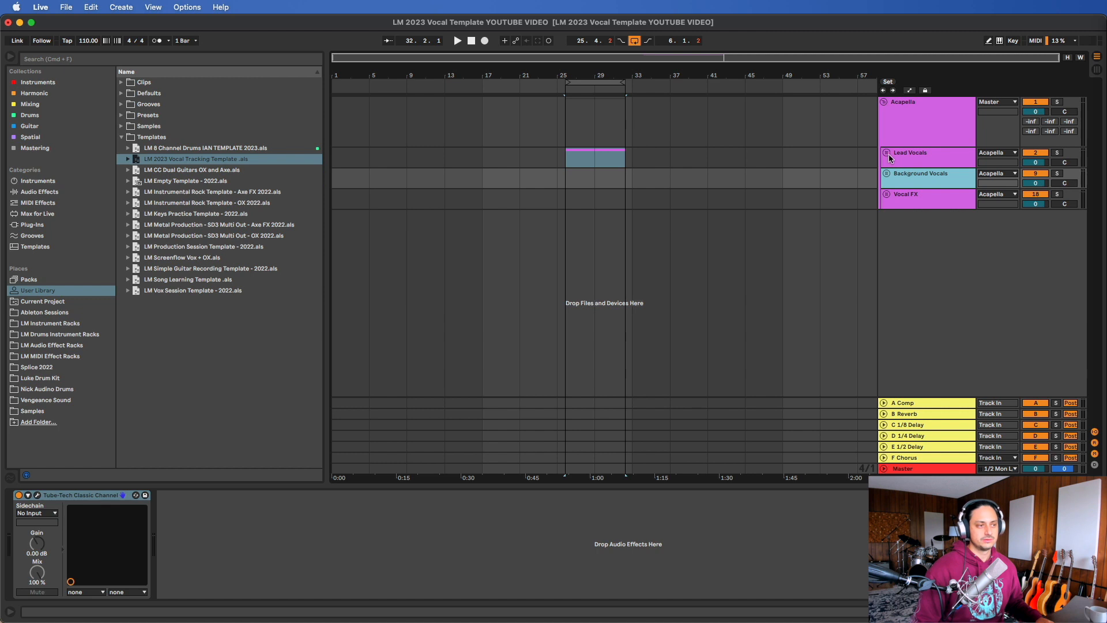
click(888, 154)
click(912, 163)
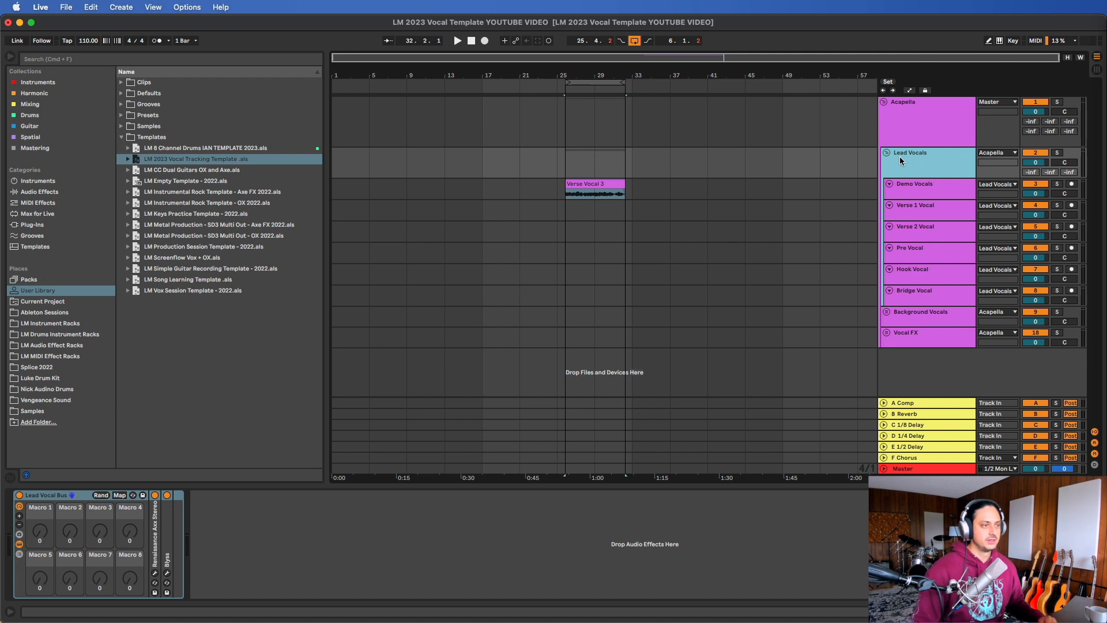
click(887, 152)
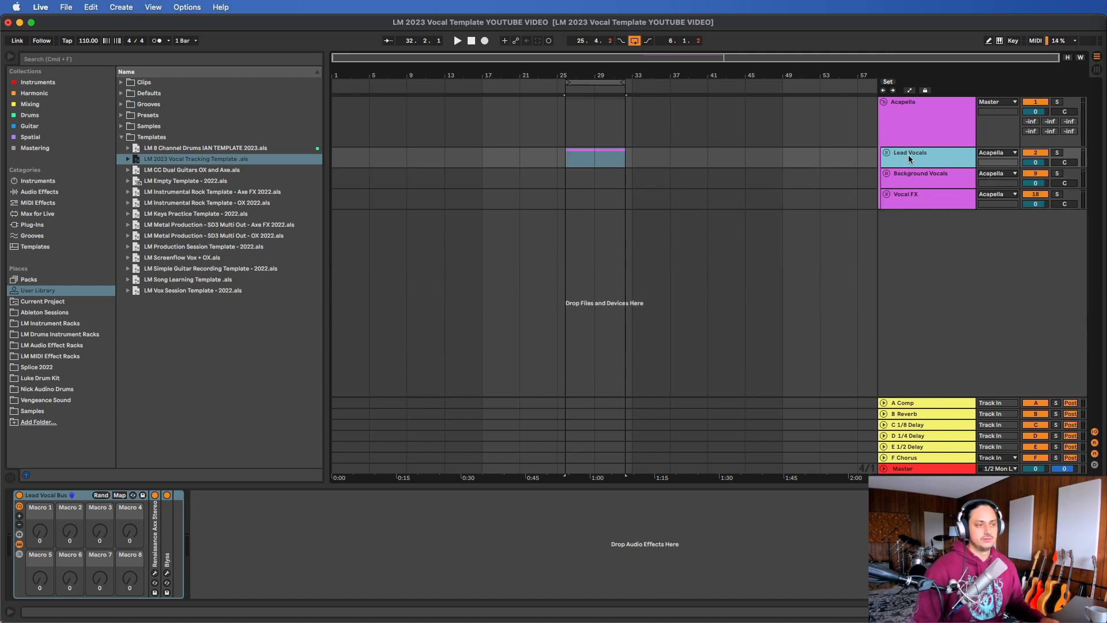
click(915, 175)
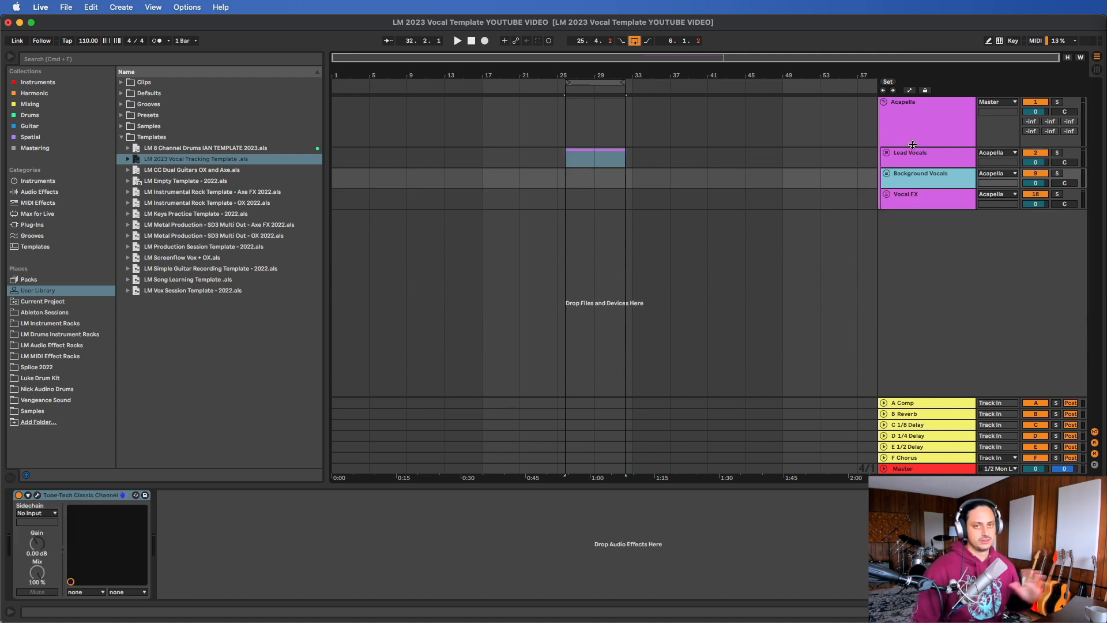
click(923, 153)
click(924, 173)
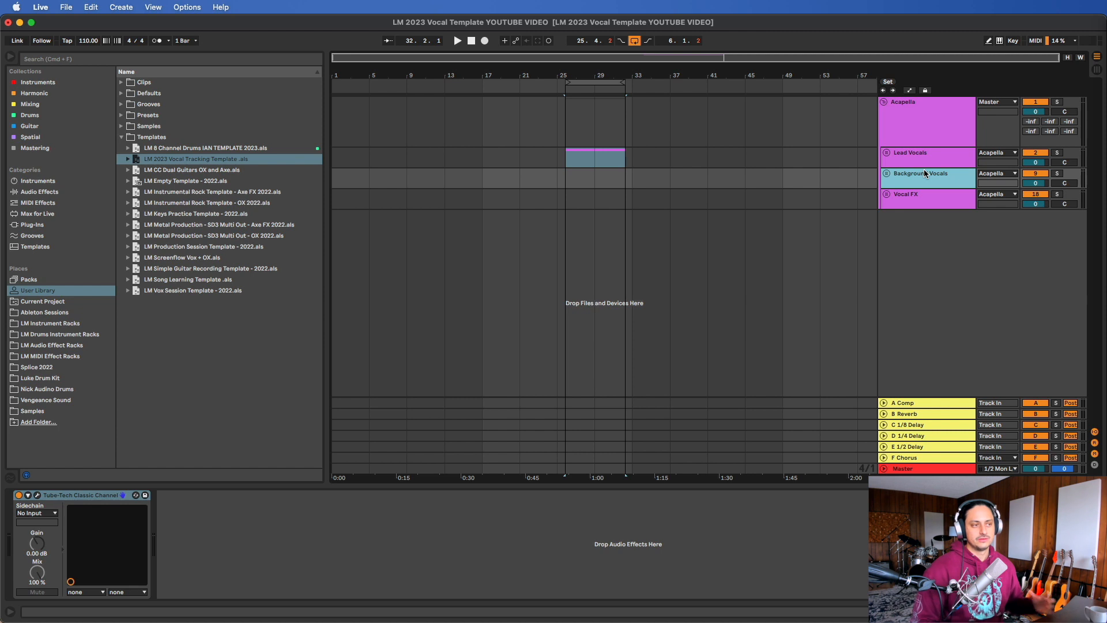
click(923, 161)
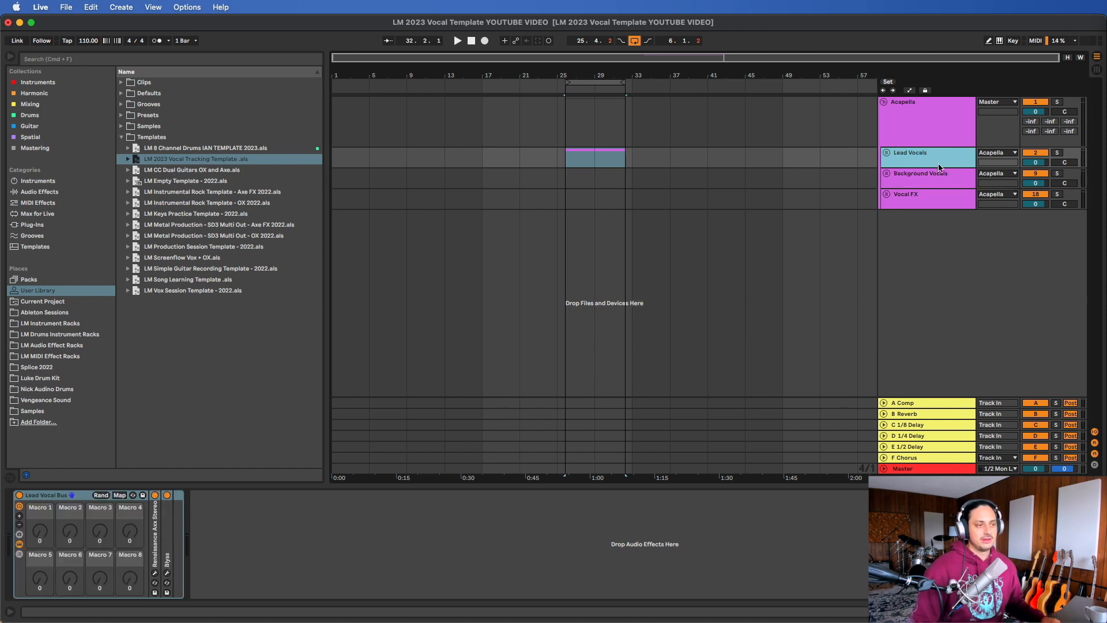
click(909, 176)
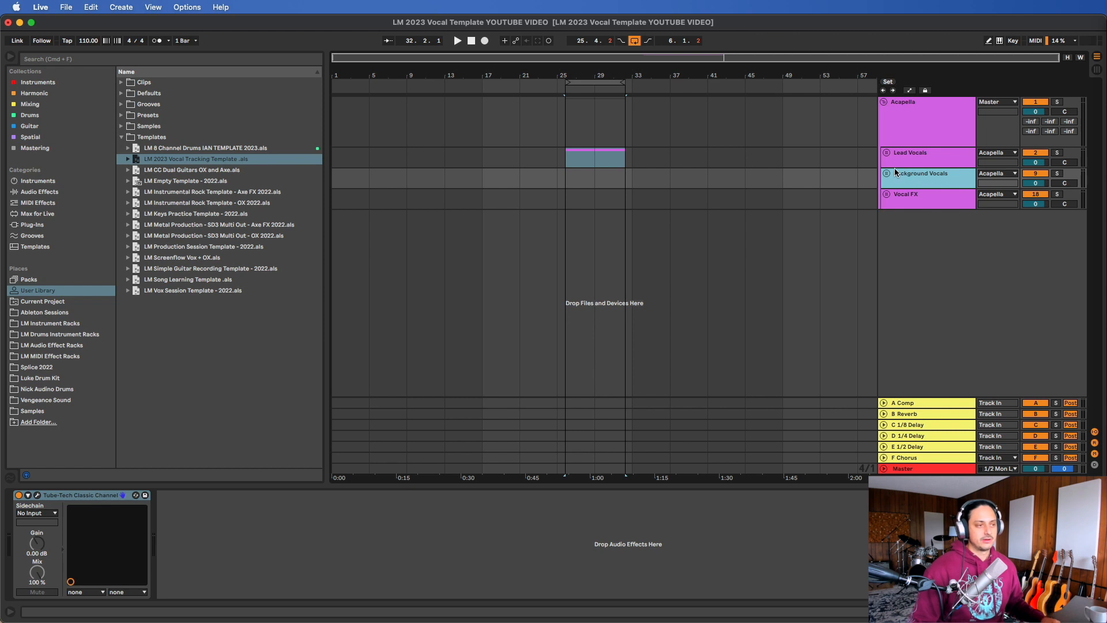
Step: Expand the Lead Vocals group and inspect the Utility device on the Acapella group
click(886, 152)
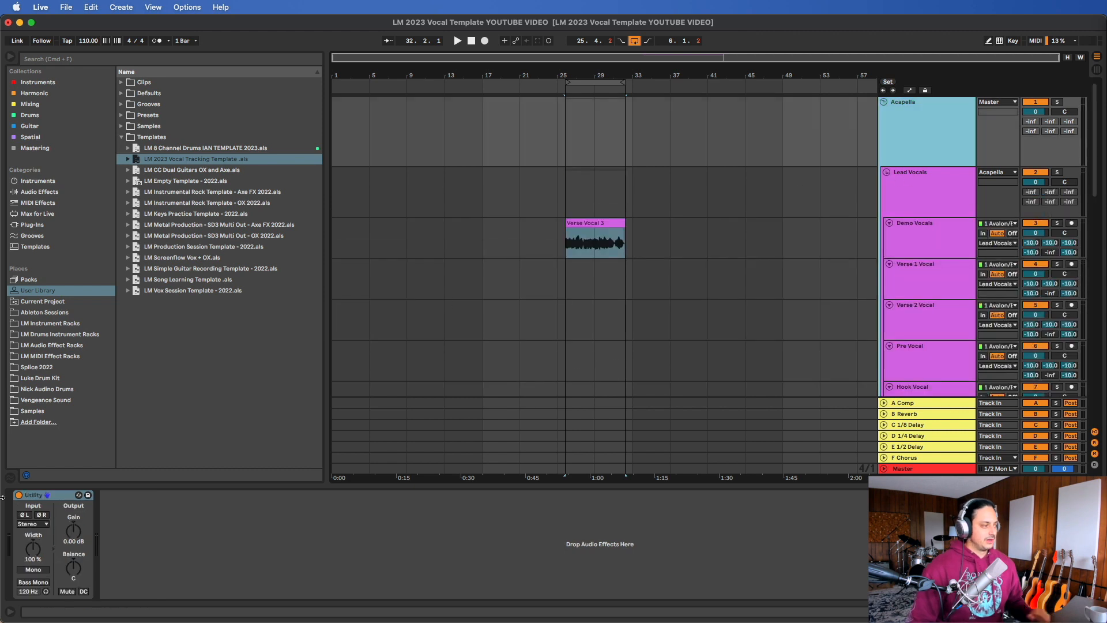
click(37, 496)
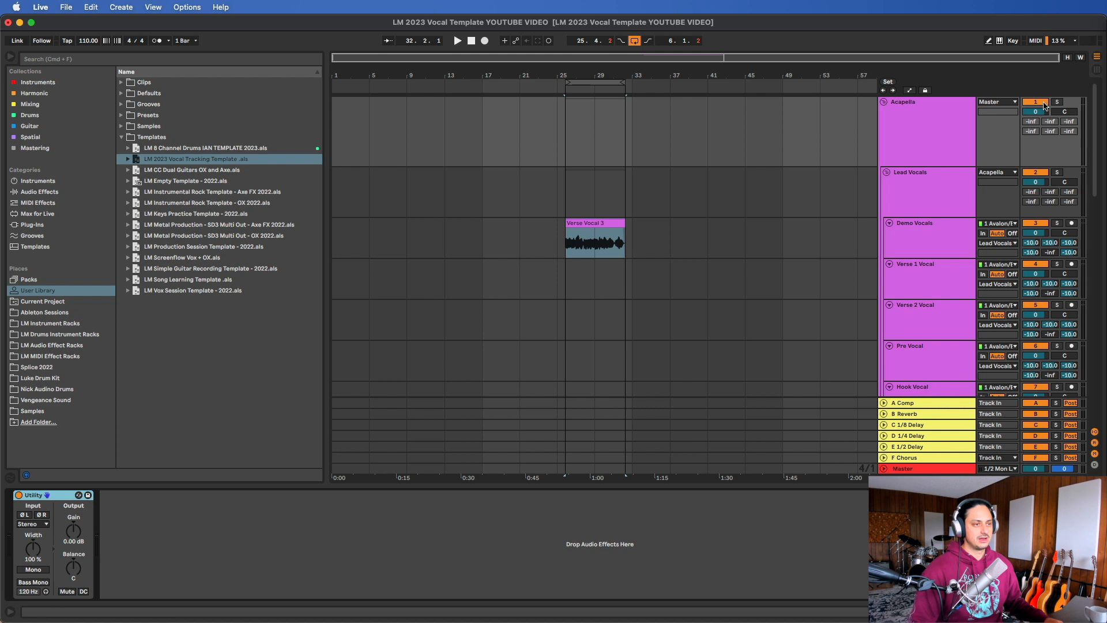
click(912, 123)
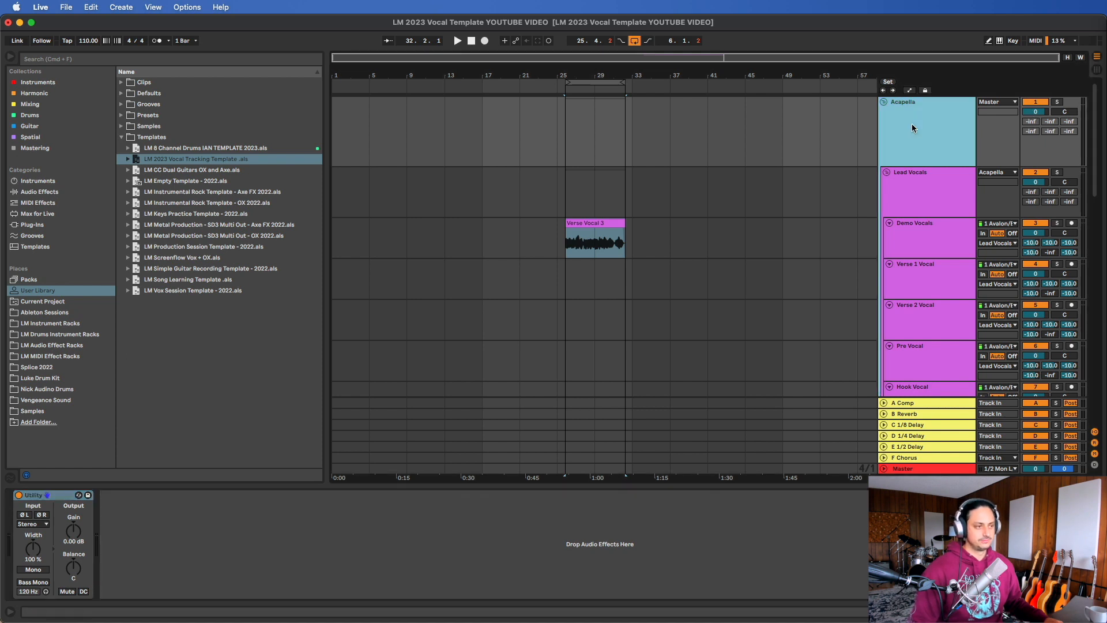
Step: Unfold the Renaissance Axx and Blyss devices in the Lead Vocals group's Lead Vocal Bus rack
click(913, 171)
scroll(913, 173, down, 2)
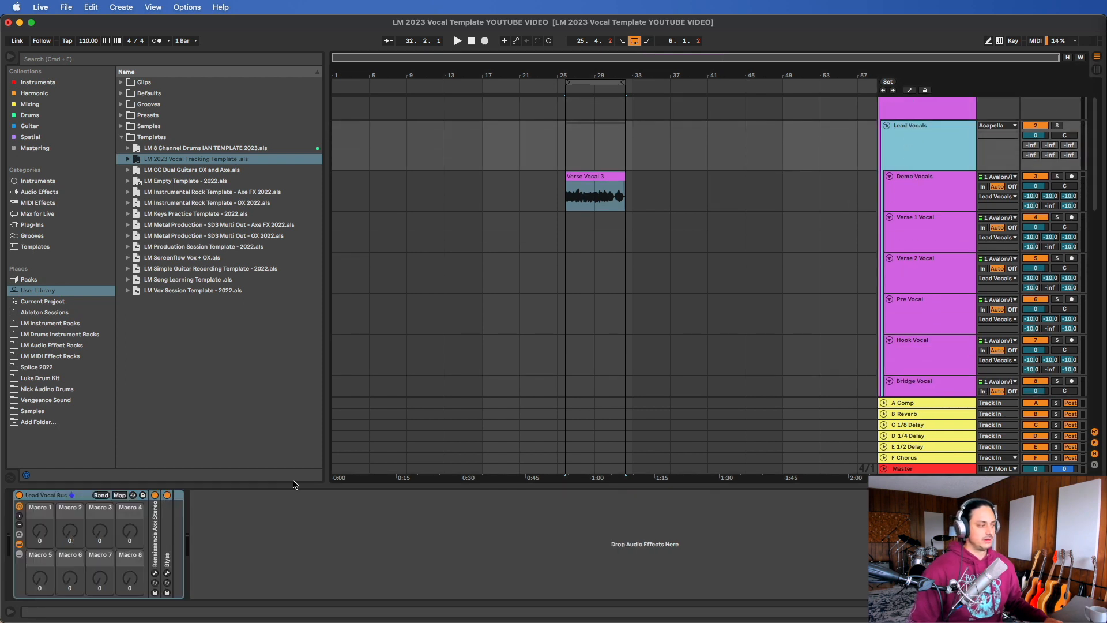
double_click(154, 536)
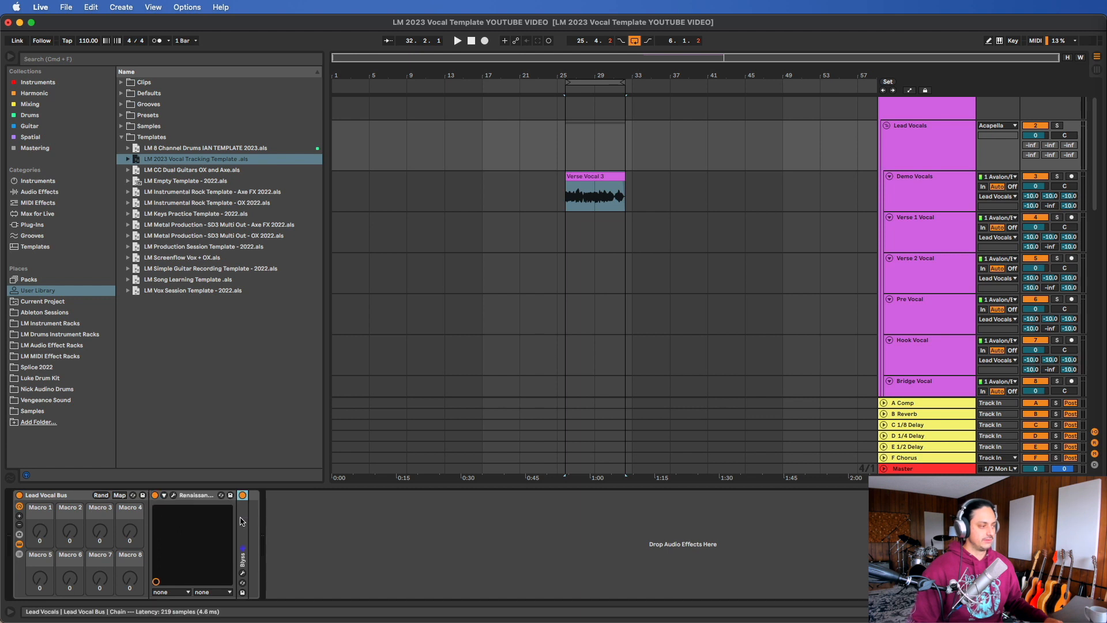
double_click(240, 504)
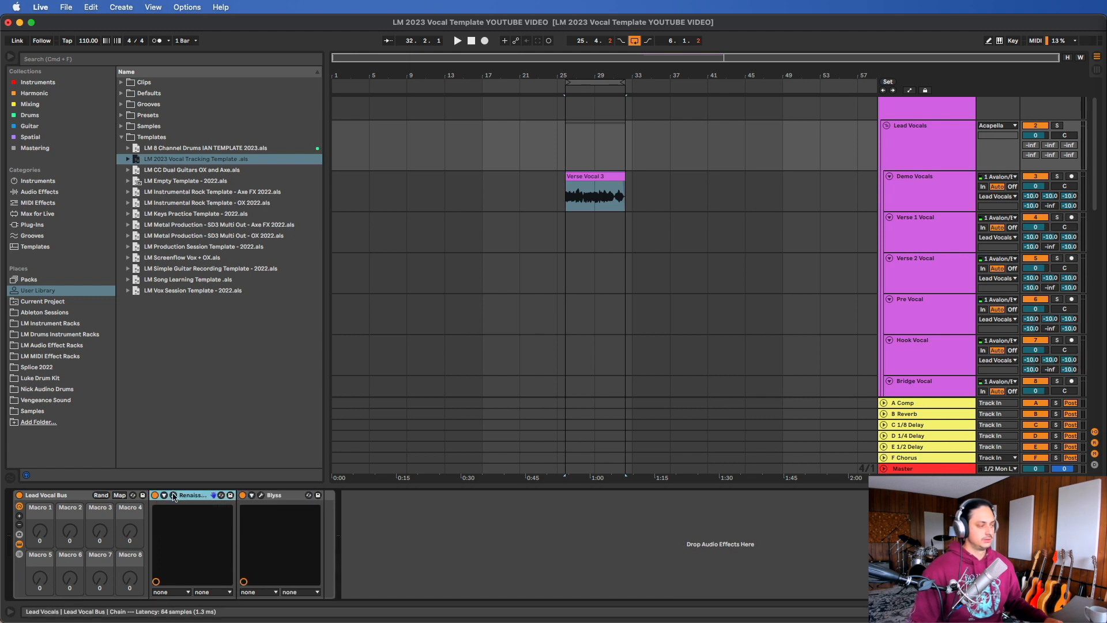
Step: Review the Renaissance Axx and Blyss plug-in windows in the Lead Vocal Bus rack and close them again
click(173, 496)
click(174, 496)
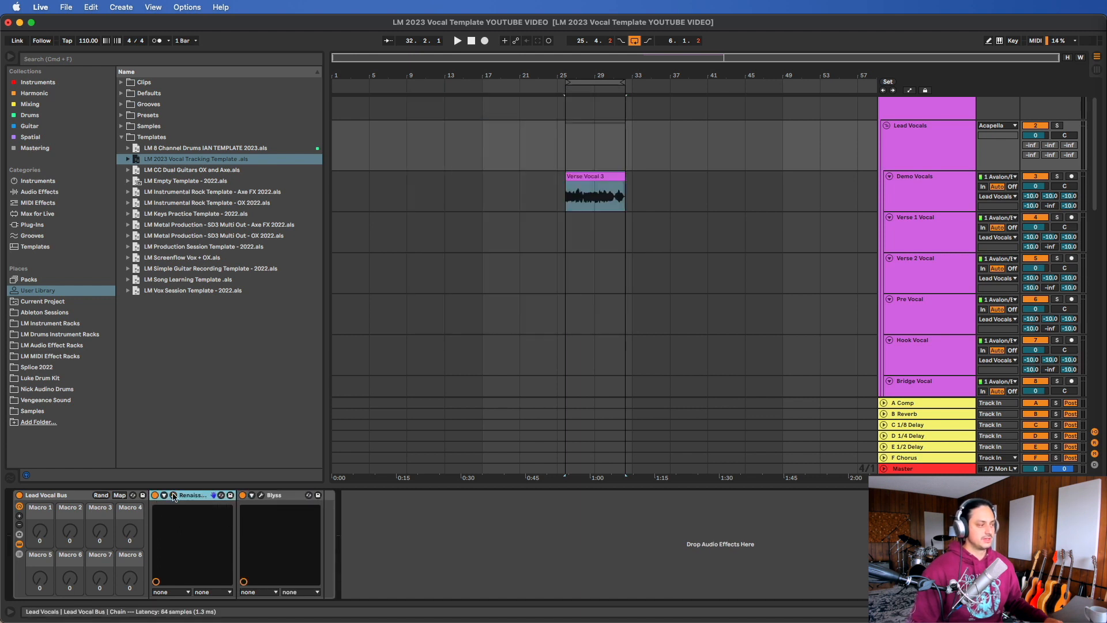
click(261, 496)
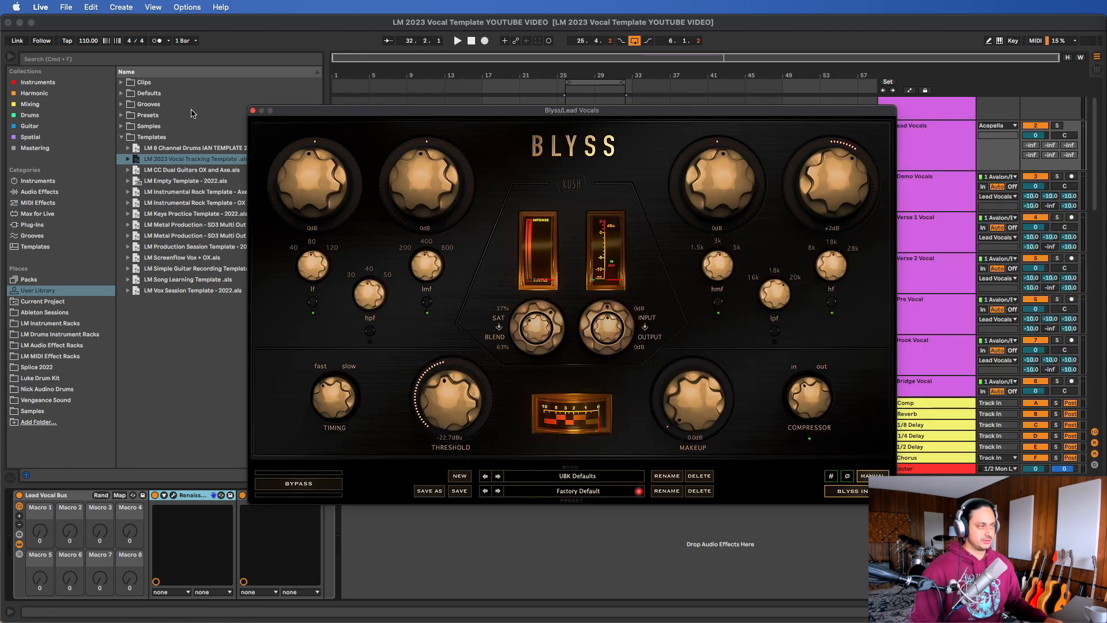
click(252, 111)
click(274, 495)
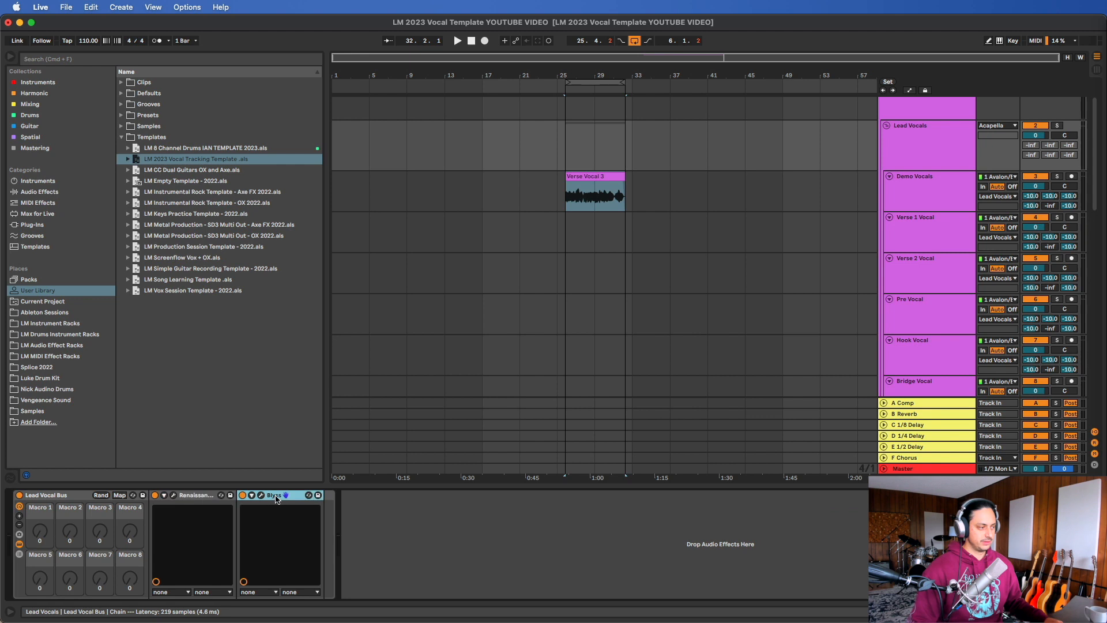
click(202, 496)
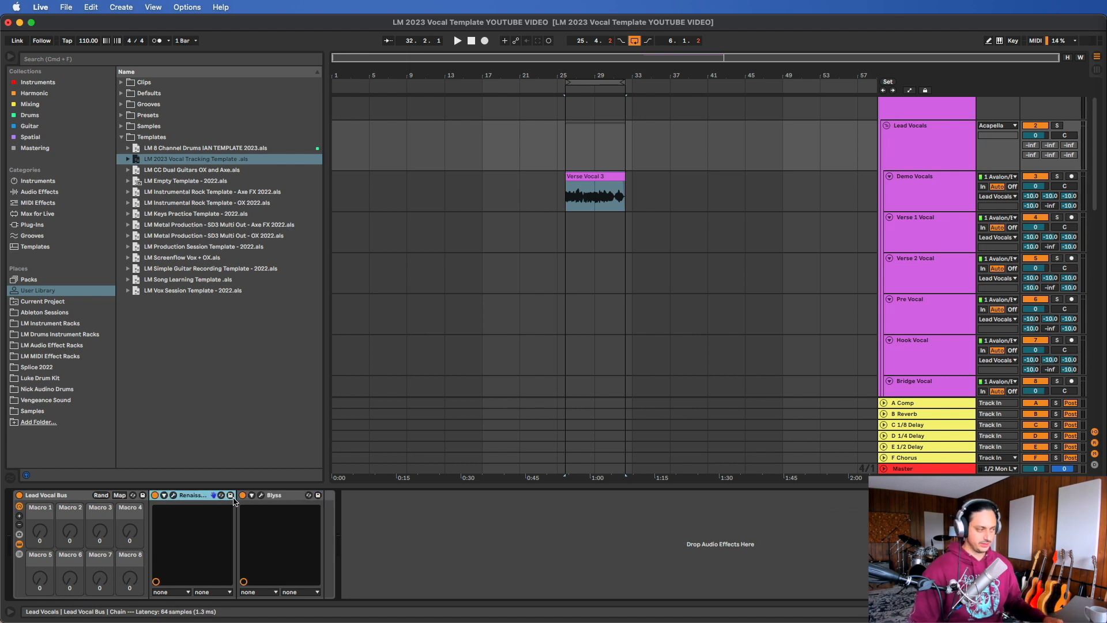
Step: Fold the Lead Vocal Bus rack and select the Lead Vocals group
click(80, 497)
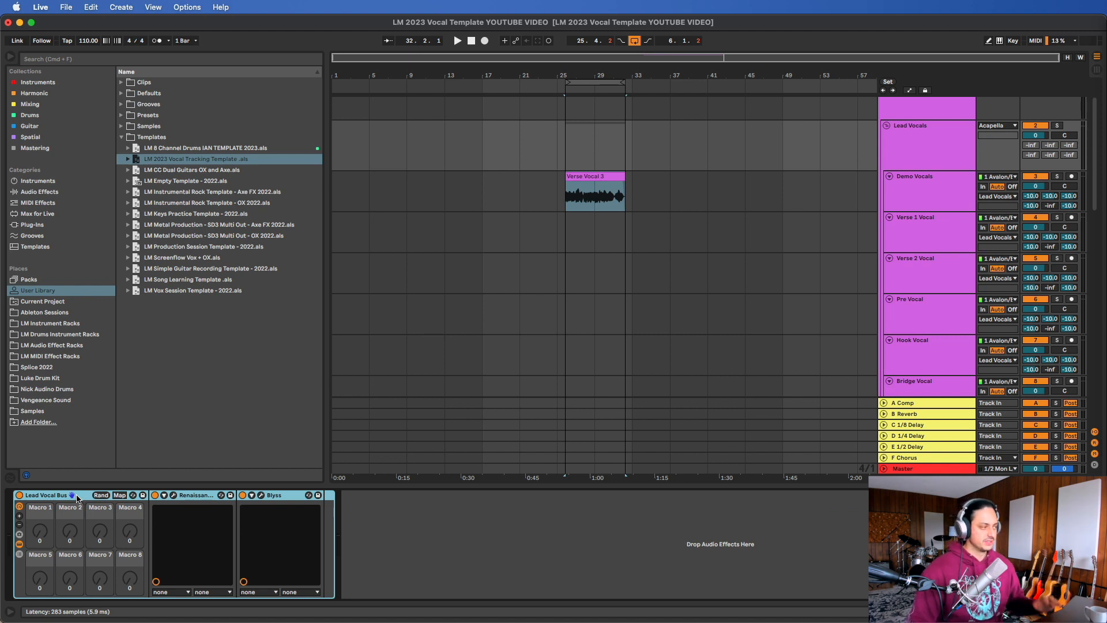
double_click(78, 498)
click(921, 158)
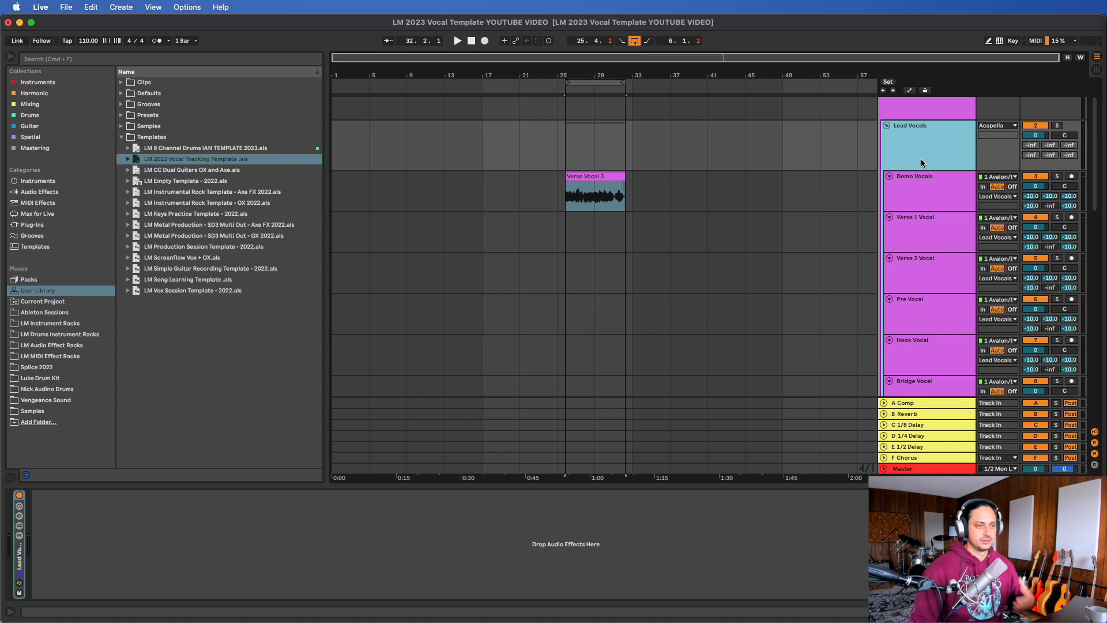
Step: Compare the device chain of the Lead Vocals group with the Vox Channel racks on the Demo Vocals and Verse 1 Vocal tracks
click(939, 182)
click(949, 145)
scroll(949, 144, up, 1)
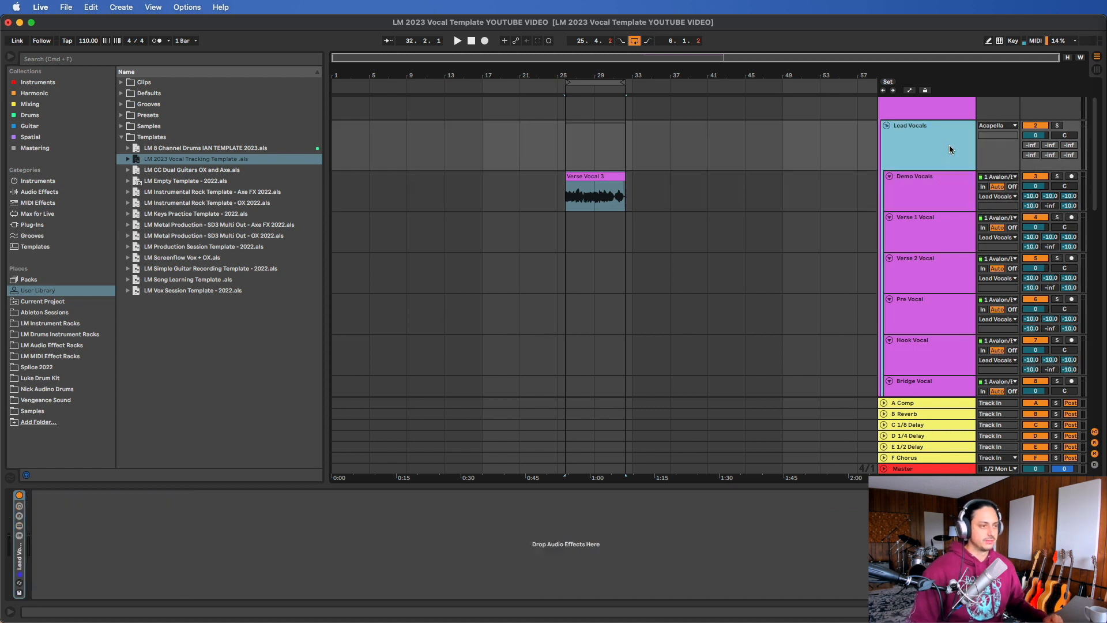
scroll(950, 144, up, 1)
click(936, 133)
click(935, 171)
scroll(934, 170, down, 2)
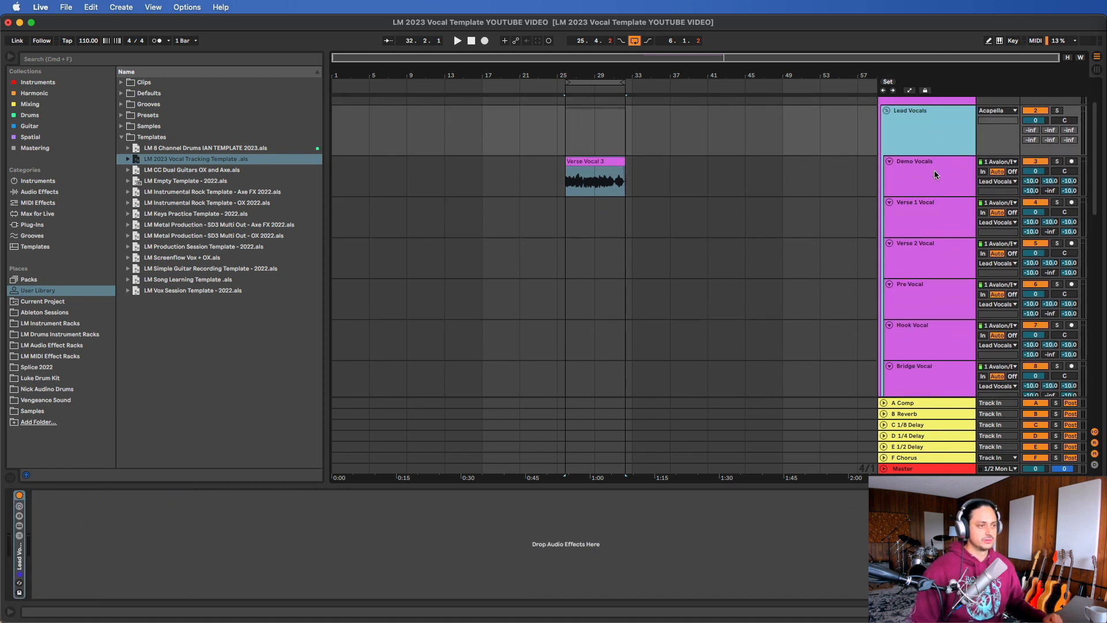
click(934, 171)
scroll(934, 170, down, 1)
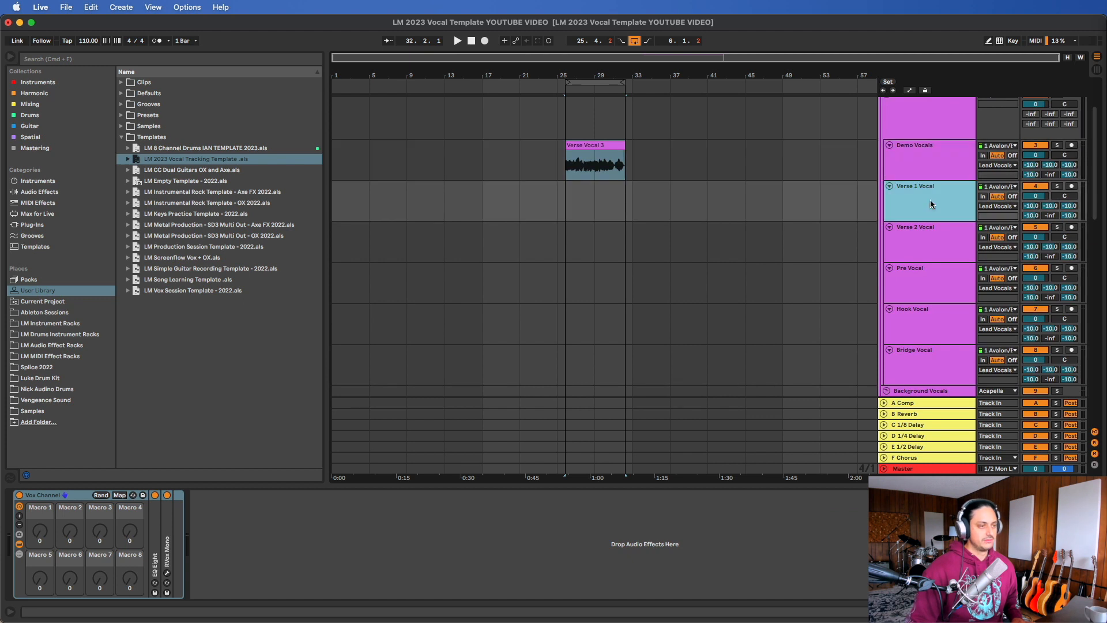
click(911, 199)
click(924, 161)
scroll(925, 161, down, 1)
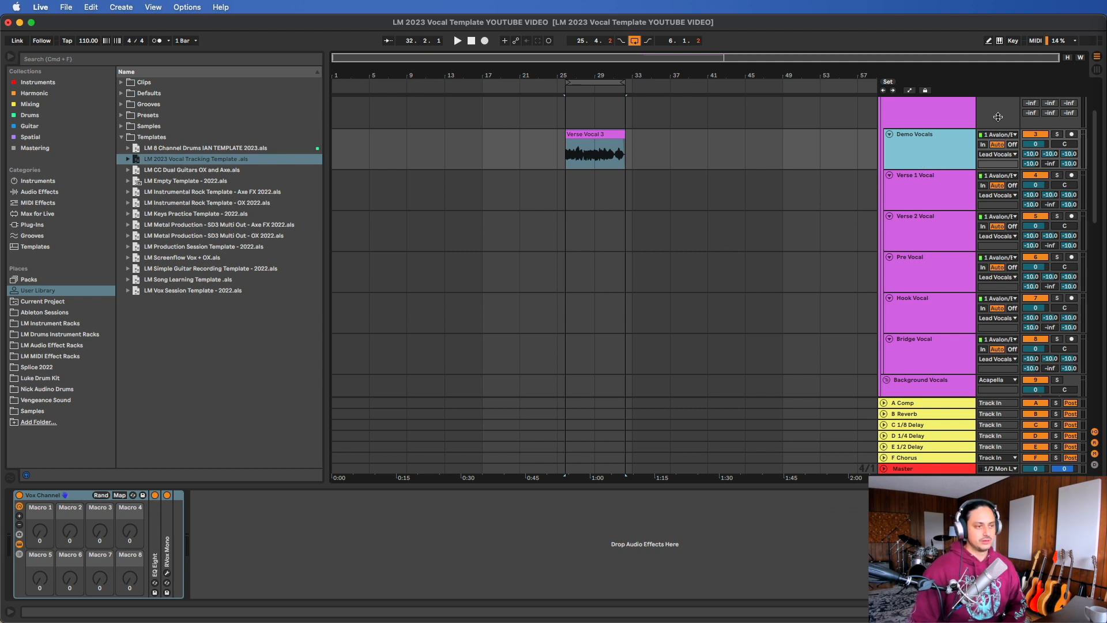
click(929, 120)
click(930, 148)
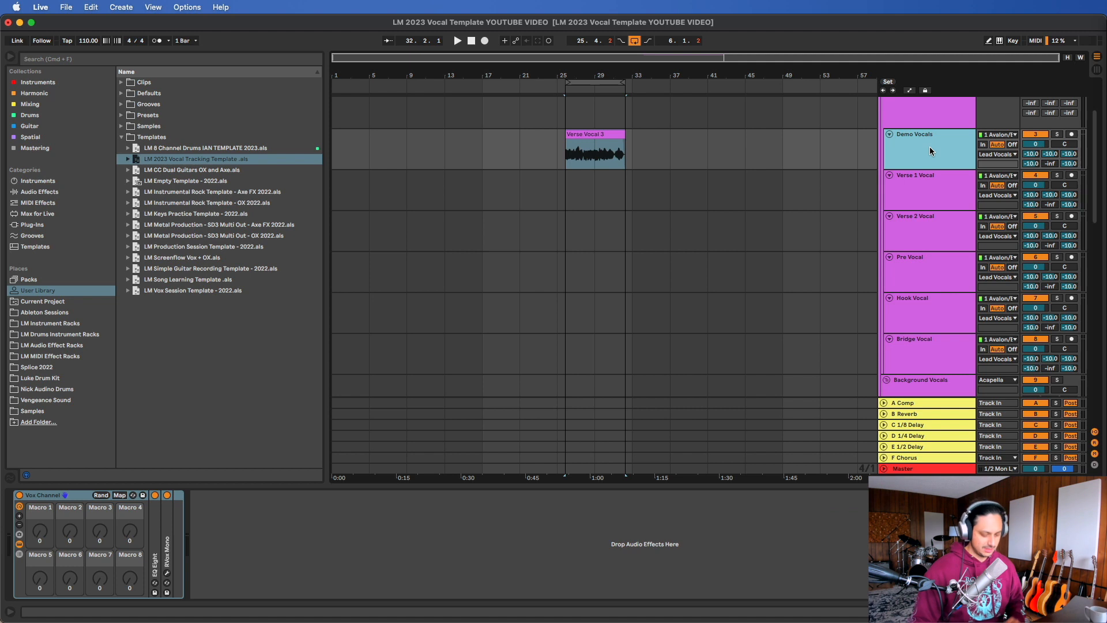
Step: Examine how the Demo Vocals, Verse 1, Verse 2 and Pre Vocal tracks are arranged and which rack each one carries
click(929, 182)
click(926, 158)
click(929, 175)
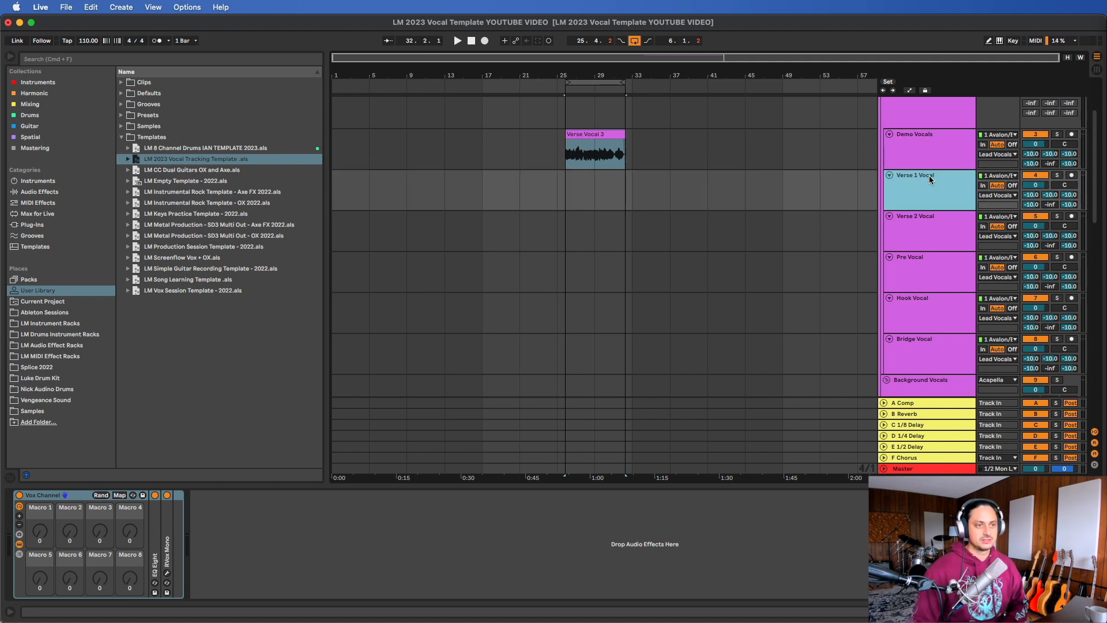
scroll(929, 178, down, 1)
click(930, 154)
click(933, 175)
click(928, 216)
click(936, 184)
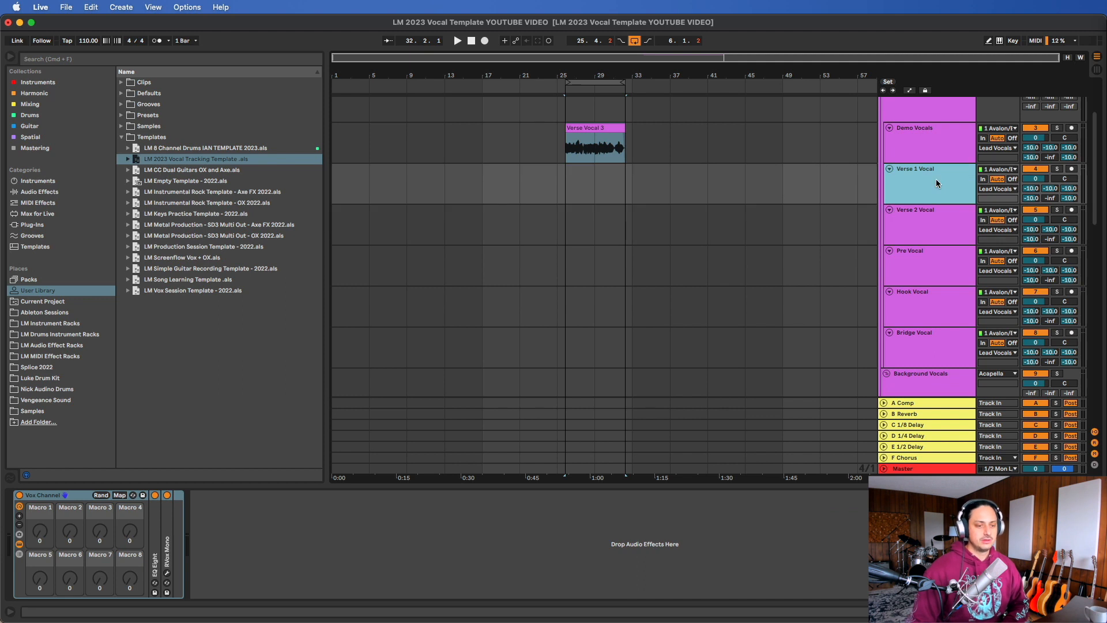
click(936, 150)
click(935, 180)
click(925, 211)
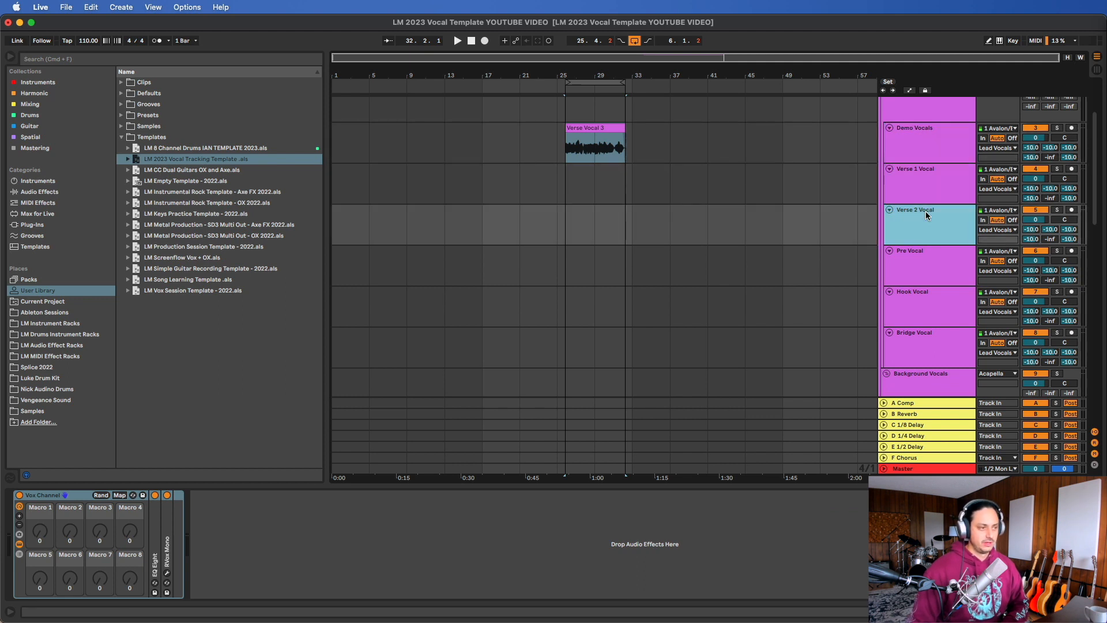
click(928, 255)
scroll(928, 259, down, 1)
scroll(927, 247, down, 3)
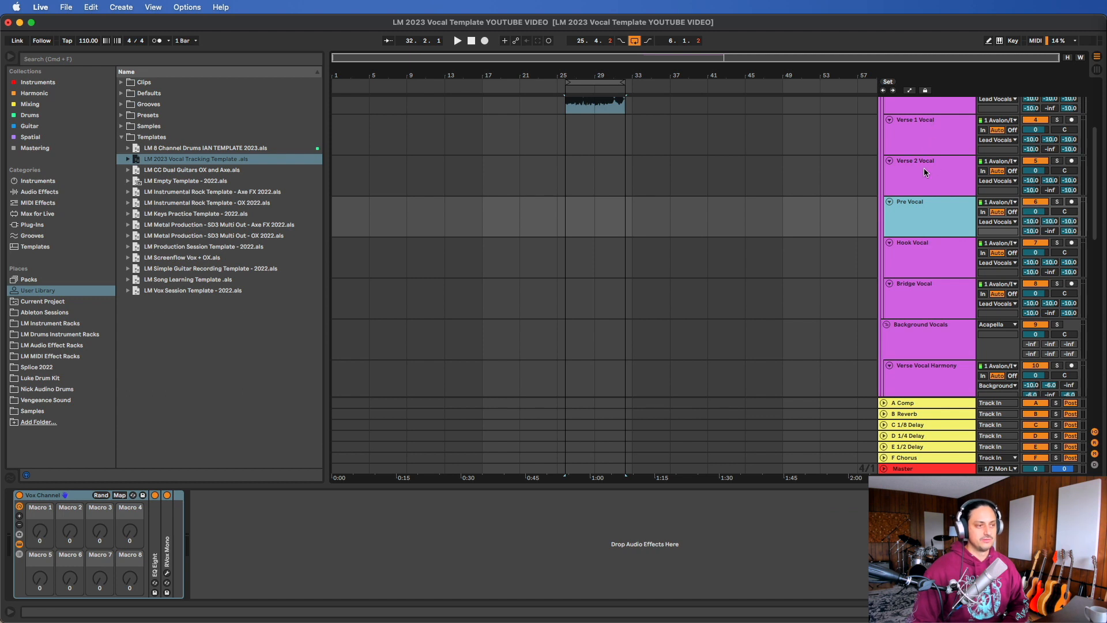
Step: Go through the Verse 2, Pre, Hook and Bridge Vocal tracks in the Lead Vocals group and view their Vox Channel racks
click(920, 245)
click(922, 229)
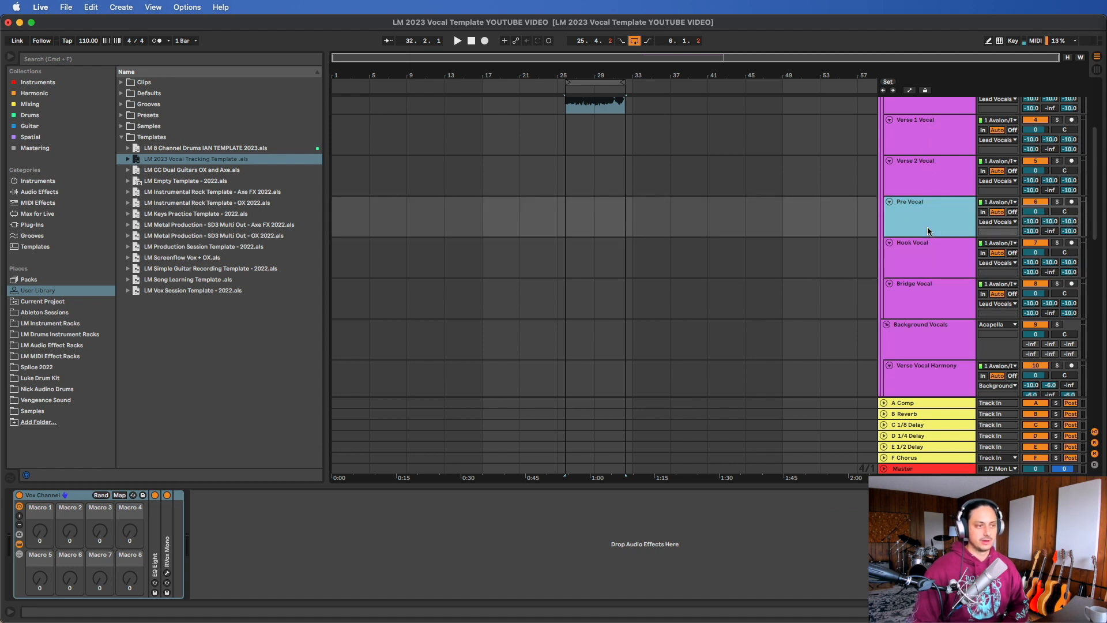
click(914, 173)
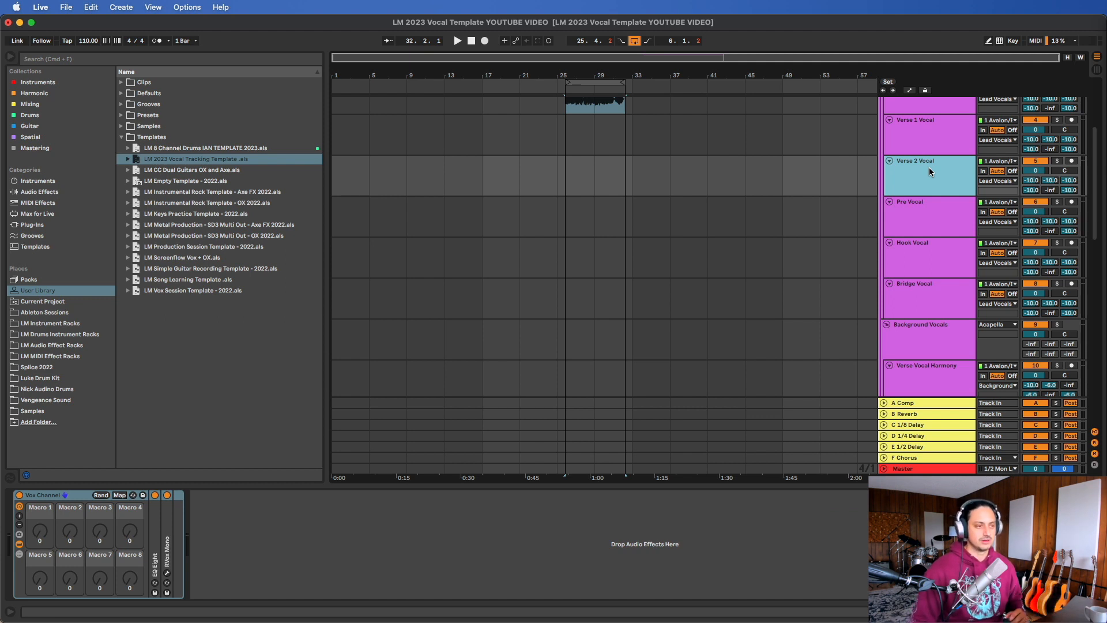
click(922, 199)
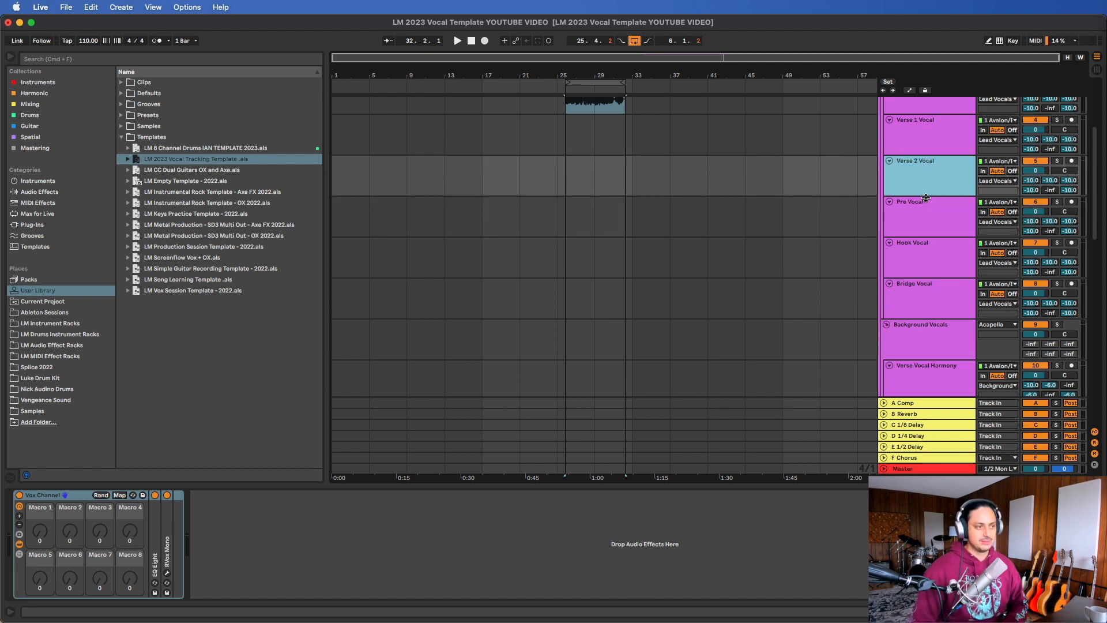
scroll(925, 208, down, 2)
scroll(916, 177, up, 1)
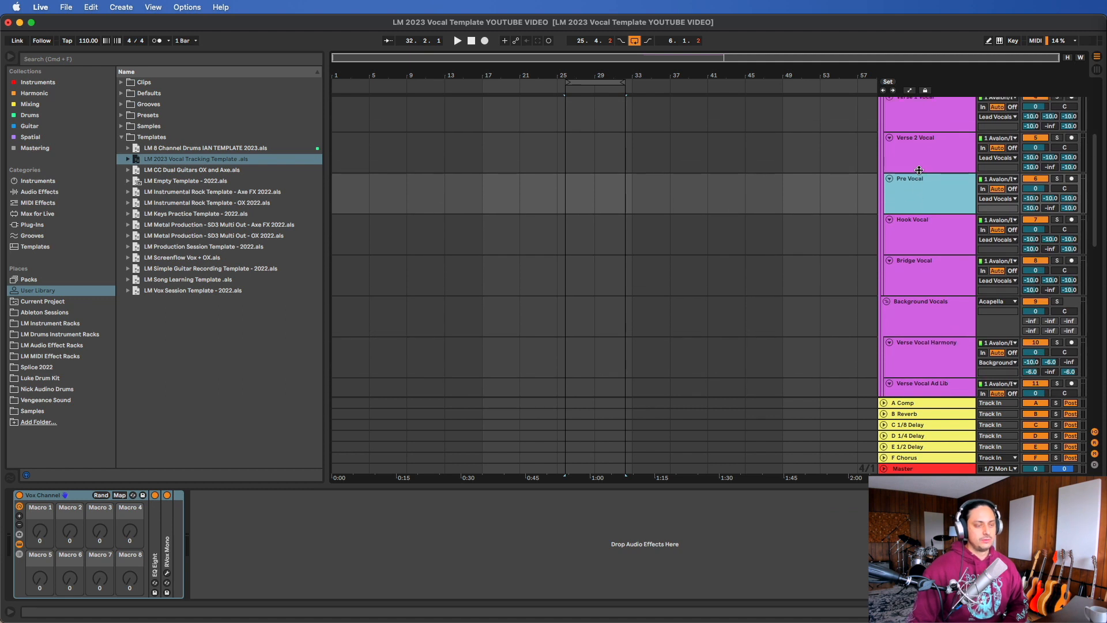
click(928, 151)
click(920, 195)
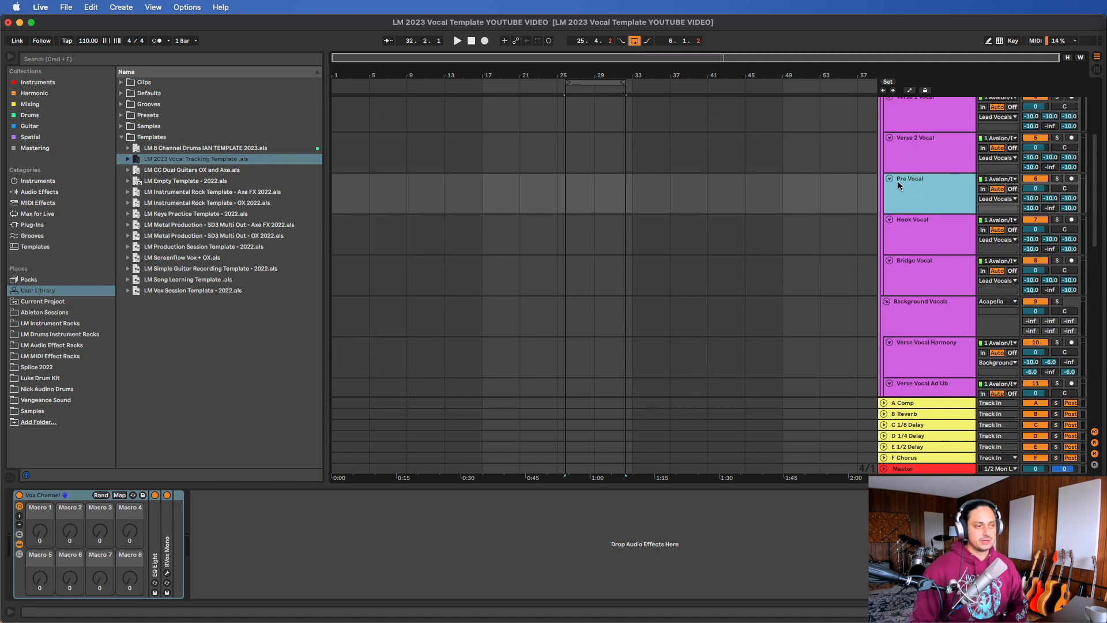
click(929, 222)
click(927, 188)
click(925, 223)
scroll(925, 236, down, 1)
click(925, 251)
Step: Unfold the EQ Eight and RVox Mono devices in the Verse 1 Vocal track's Vox Channel rack and examine the EQ curve
scroll(926, 253, up, 3)
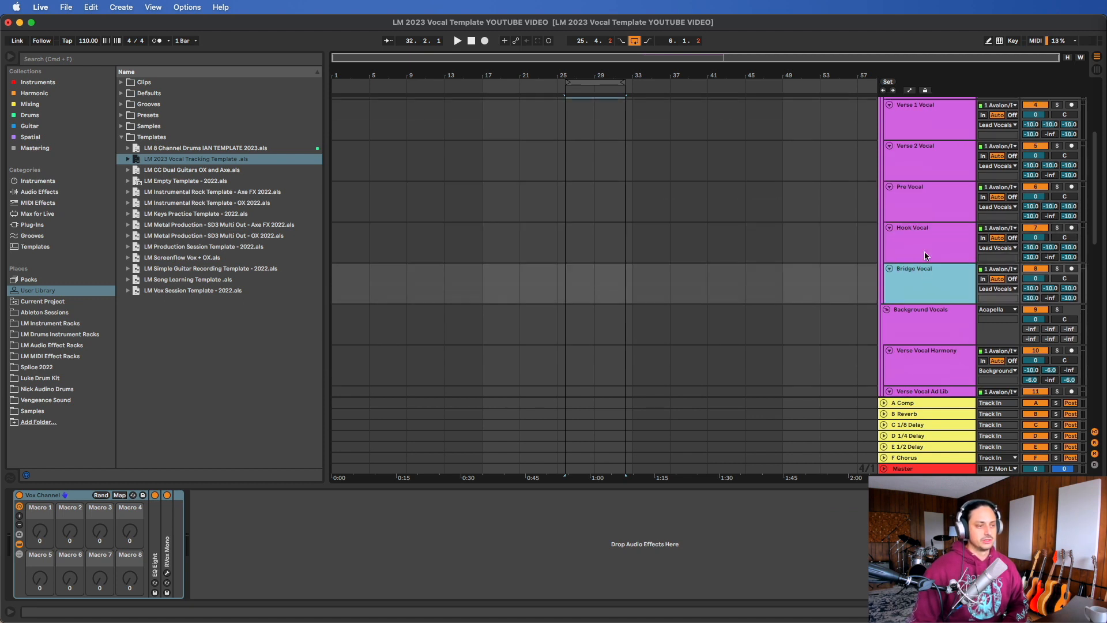
scroll(932, 171, up, 1)
scroll(932, 171, up, 2)
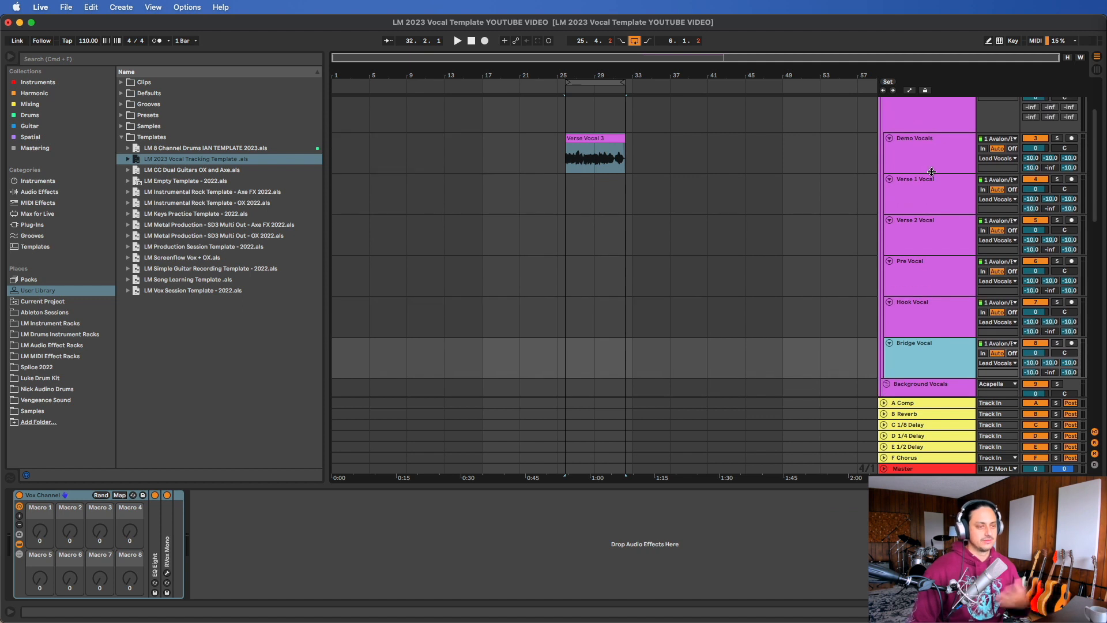
scroll(932, 170, down, 1)
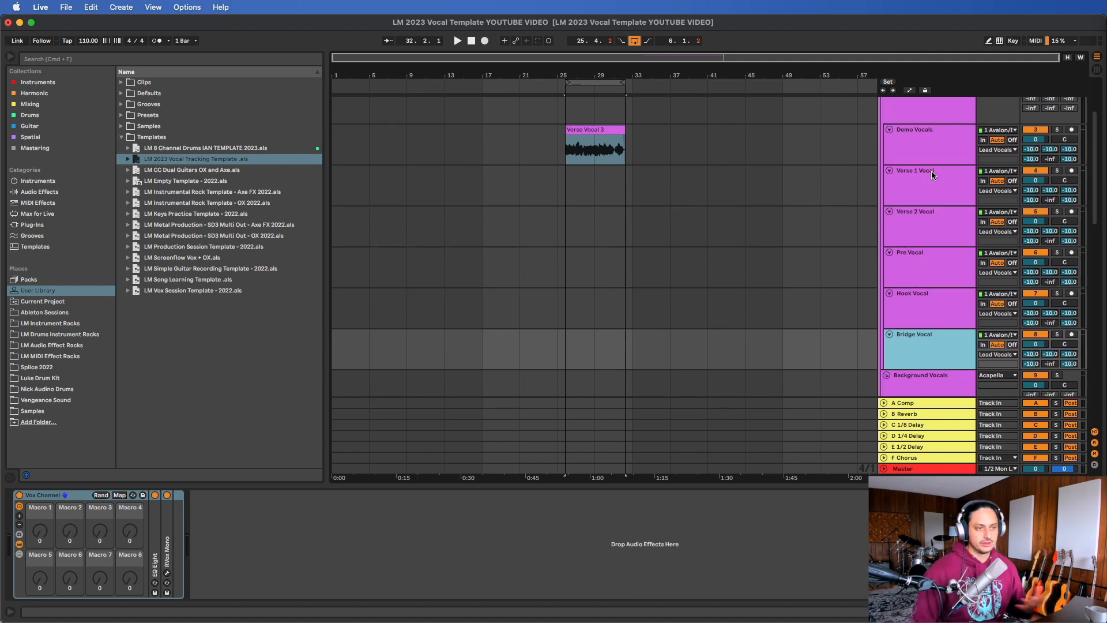
click(941, 167)
click(932, 173)
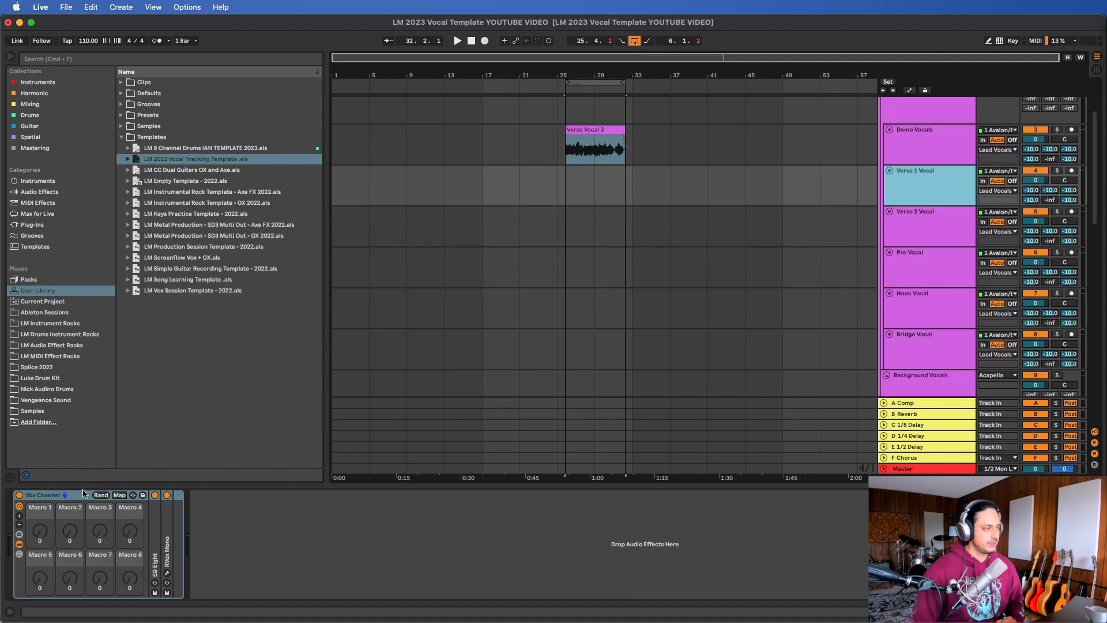
double_click(153, 515)
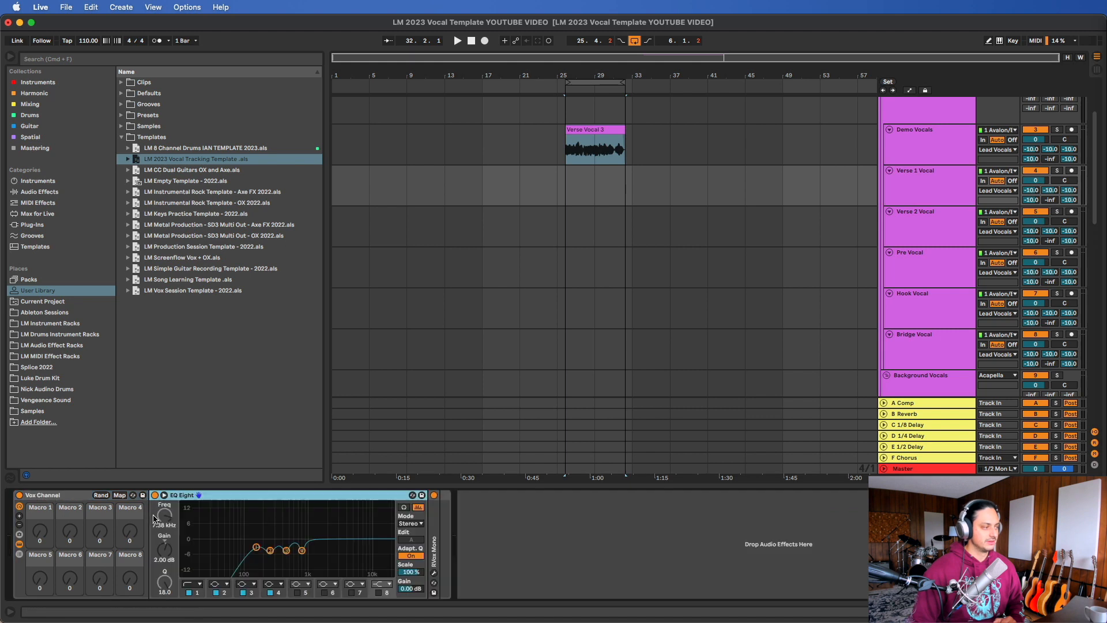
double_click(431, 513)
click(193, 495)
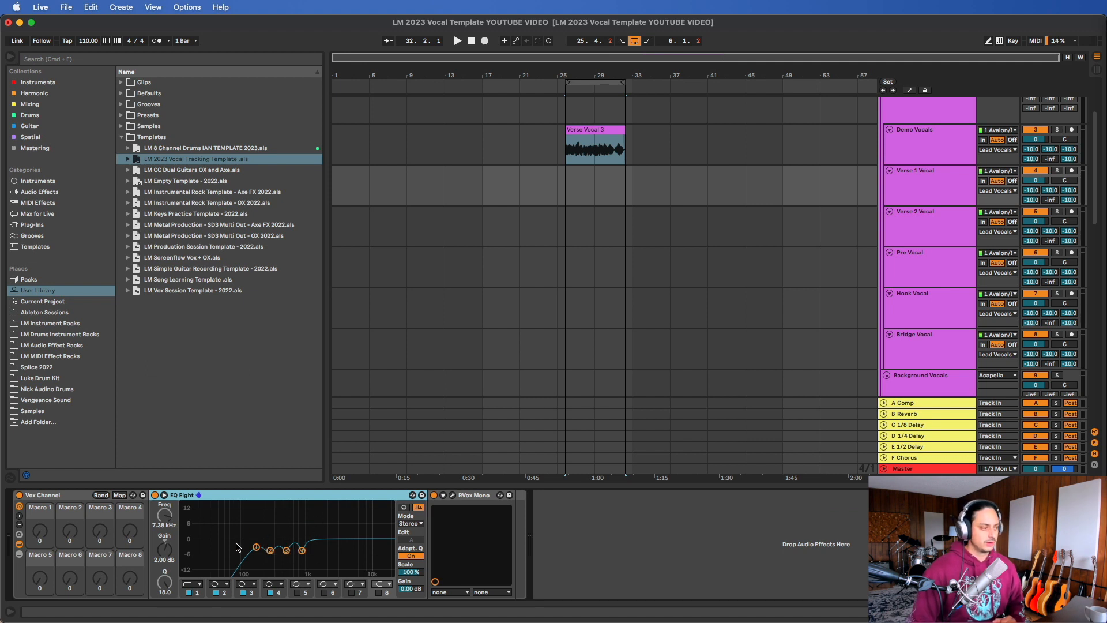
Step: Fold EQ Eight and review the RVox Mono plug-in window on the Verse 1 Vocal track, closing it again
double_click(249, 496)
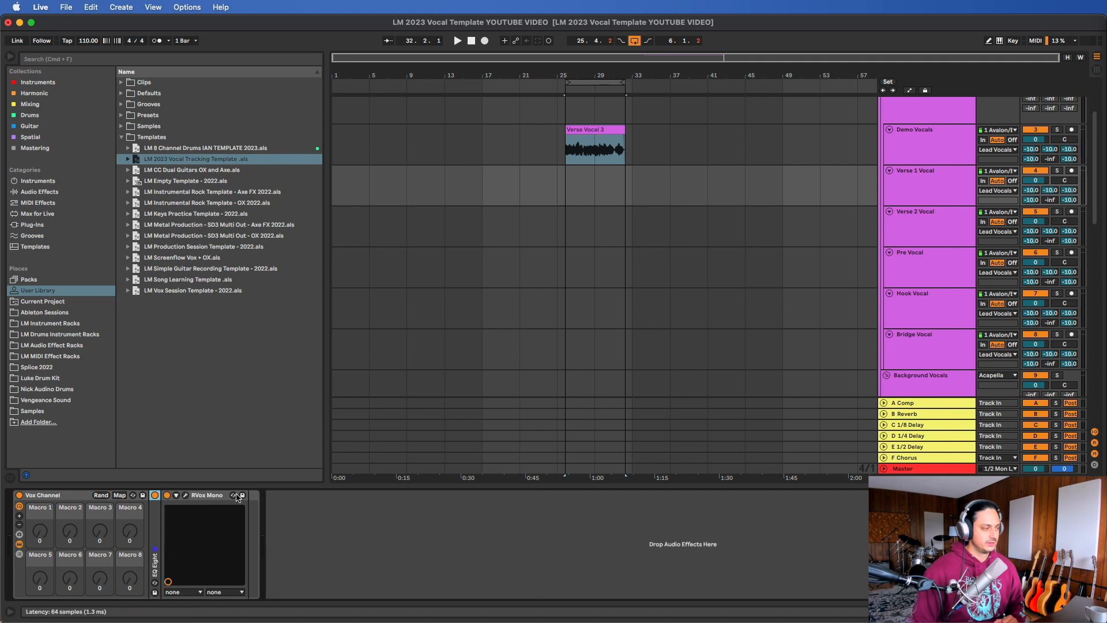
click(185, 495)
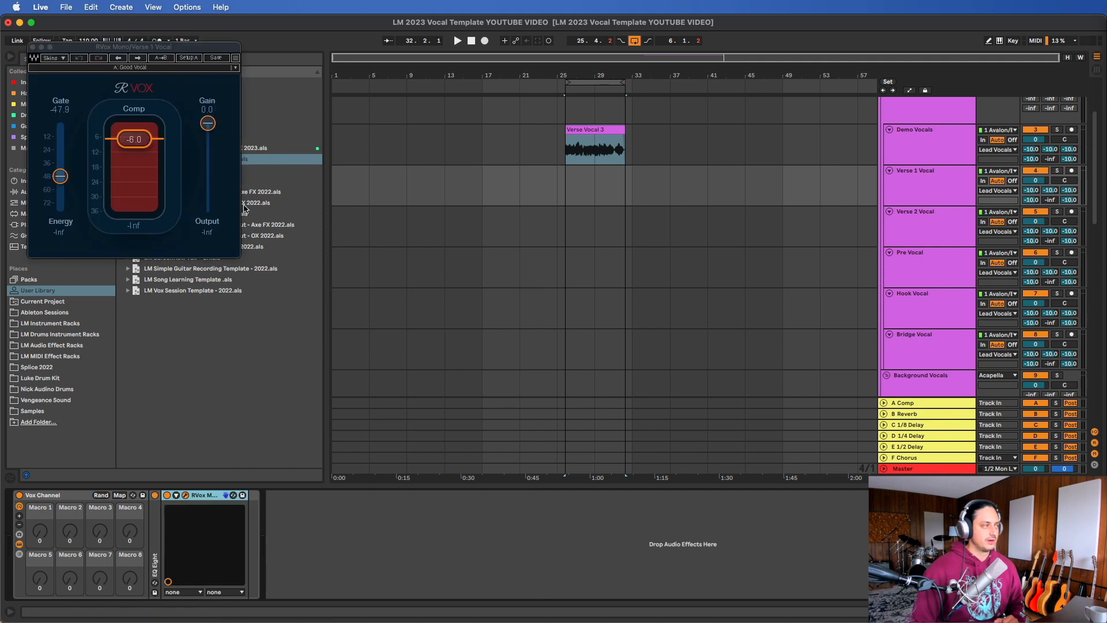
drag(203, 45, 667, 74)
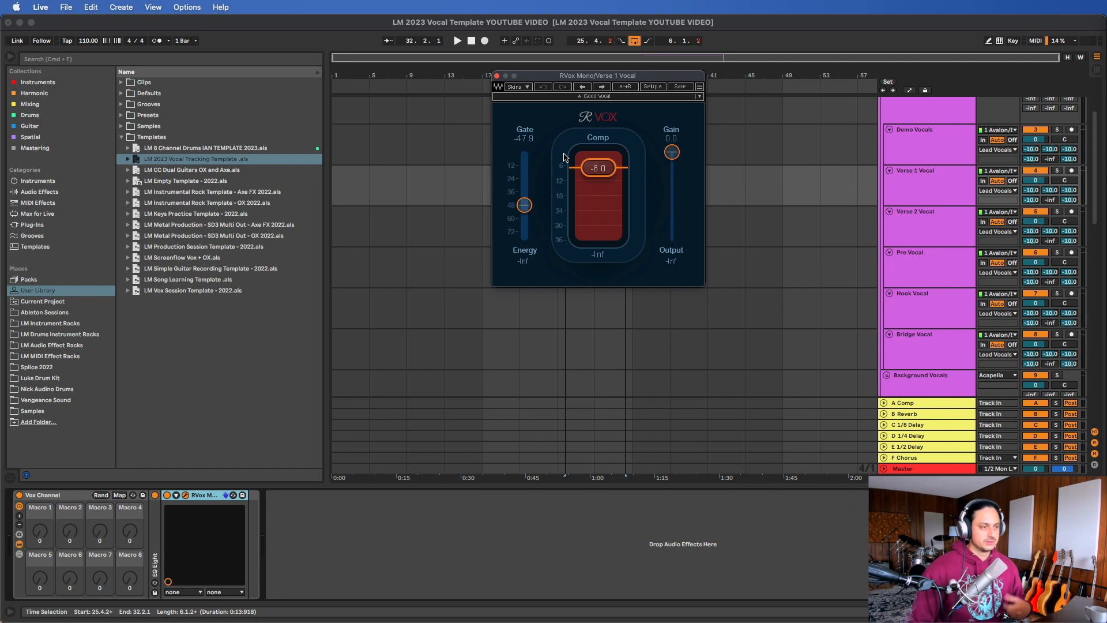
click(499, 75)
Step: Fold the RVox Mono device in the Verse 1 Vocal track's Vox Channel rack
click(925, 151)
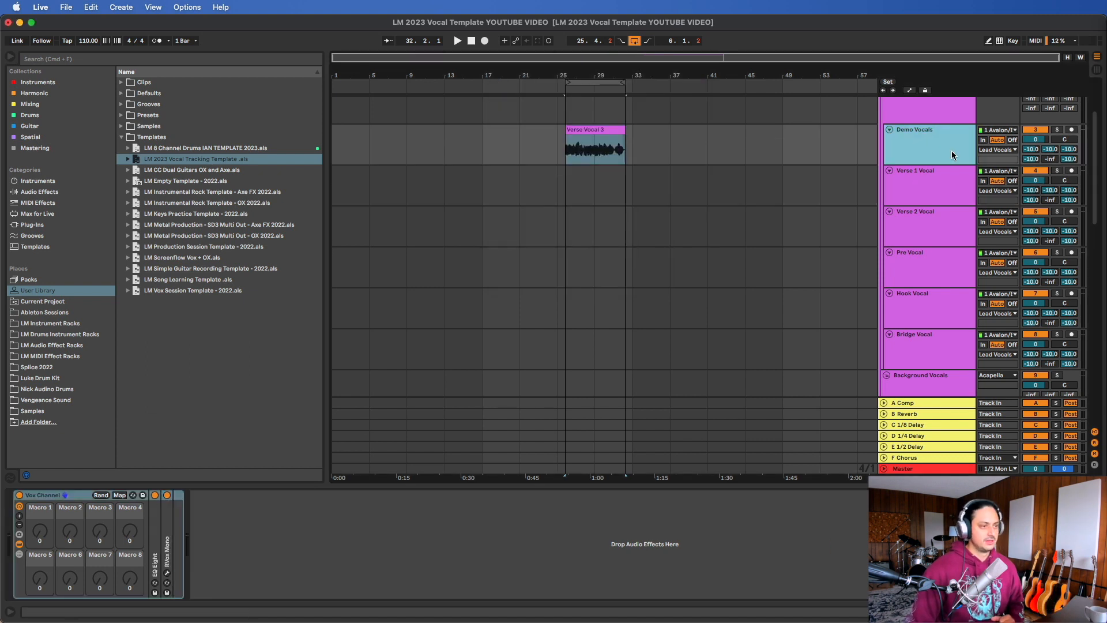
click(933, 173)
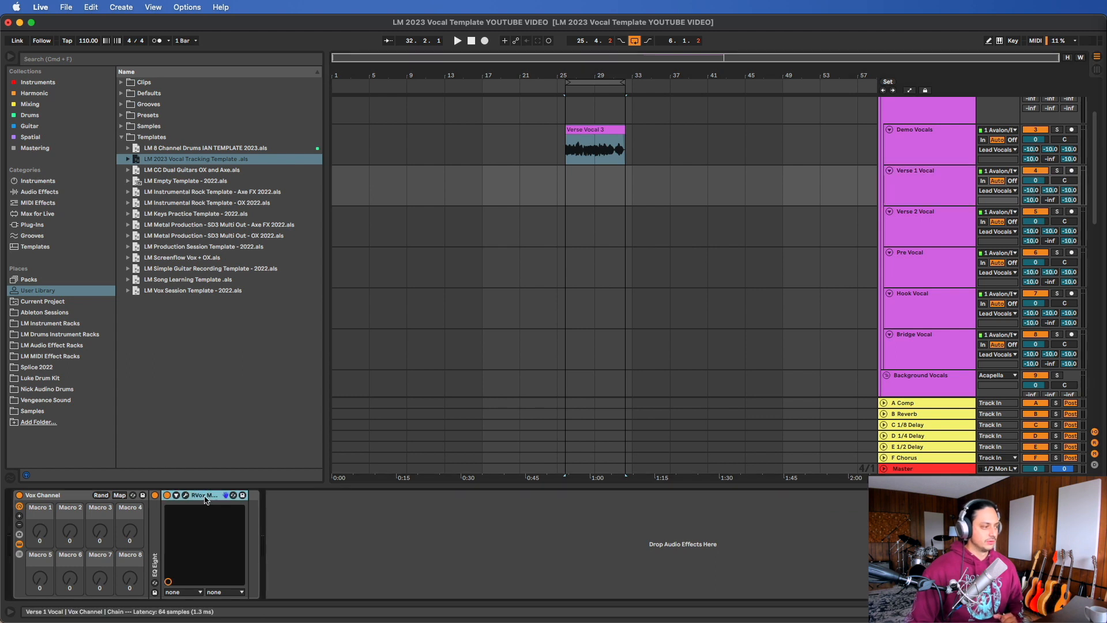
double_click(205, 496)
Step: Step through the lead vocal tracks from Demo Vocals down to the Background Vocals group, checking the devices on each
click(935, 140)
click(935, 184)
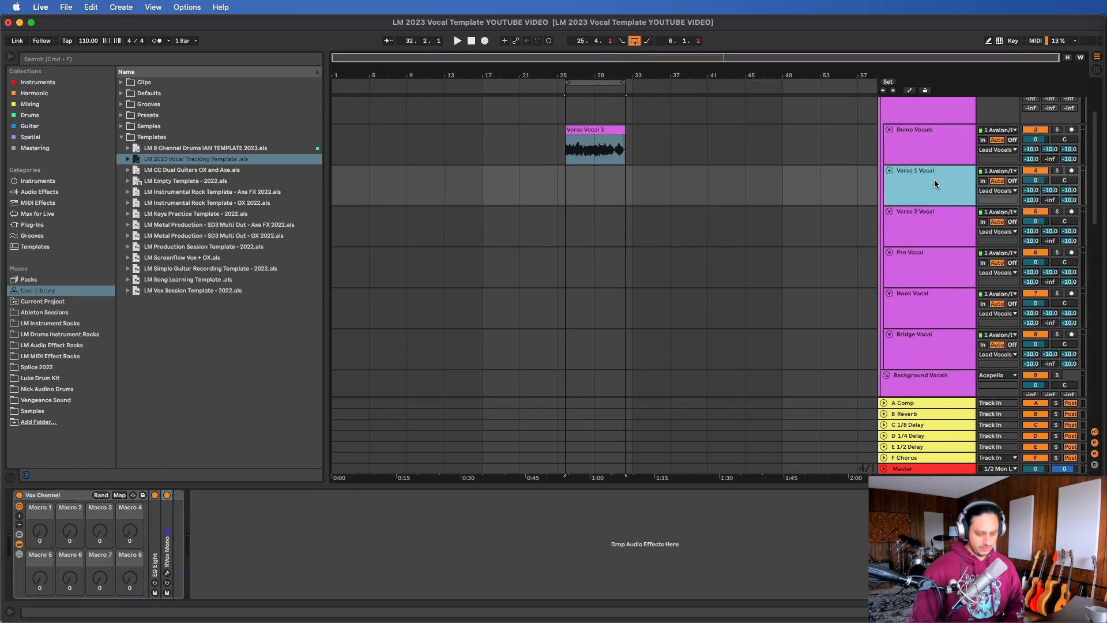
key(Down)
key(Down)
key(Down)
key(Down)
key(Down)
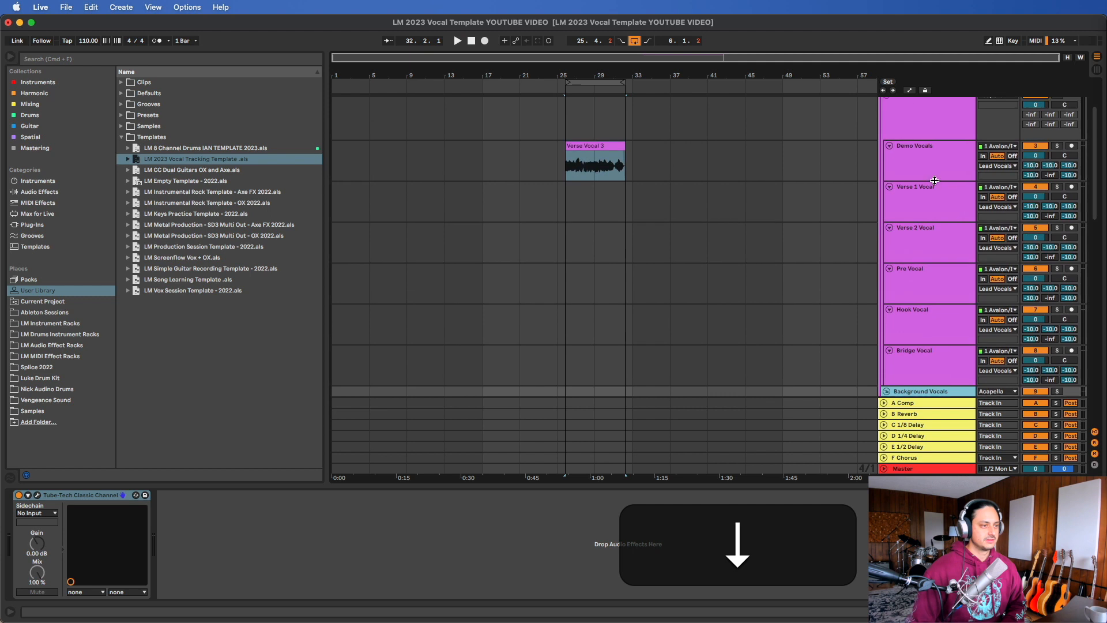
Step: Zoom in on the Verse Vocal 3 clip on the Demo Vocals track and place the insert marker at 25.4.1
scroll(933, 179, up, 1)
click(577, 169)
key(z)
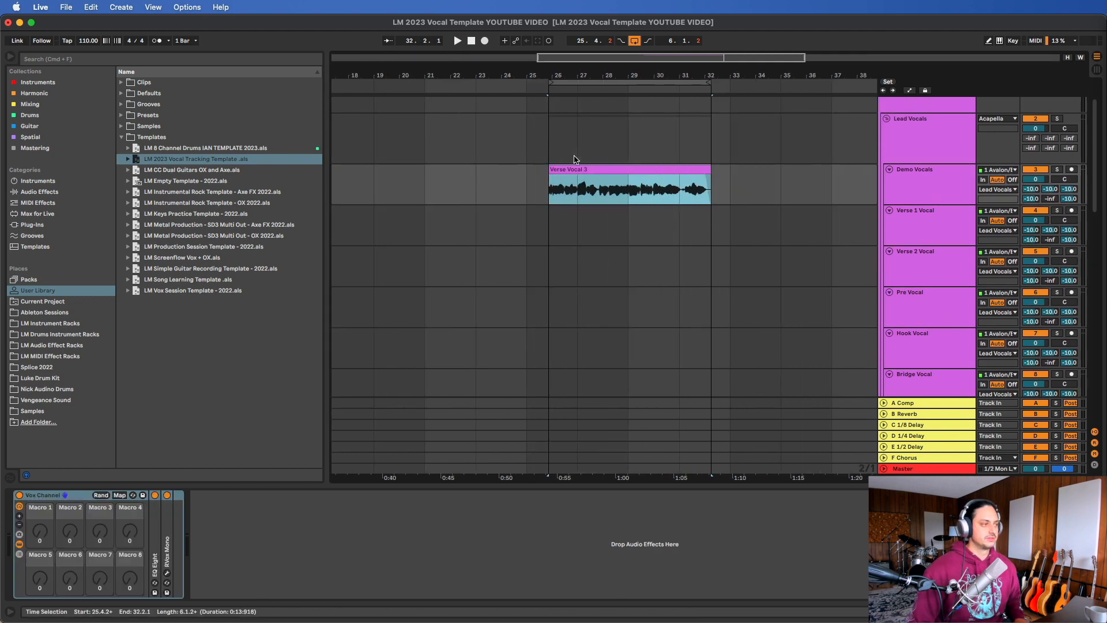
click(551, 143)
key(plus)
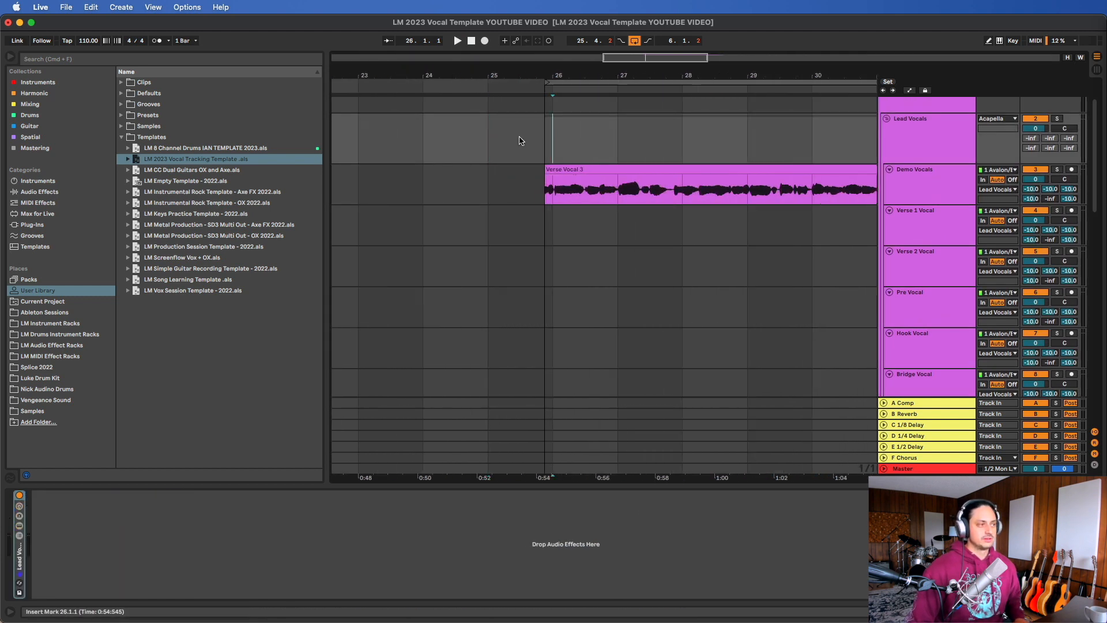
key(plus)
click(560, 139)
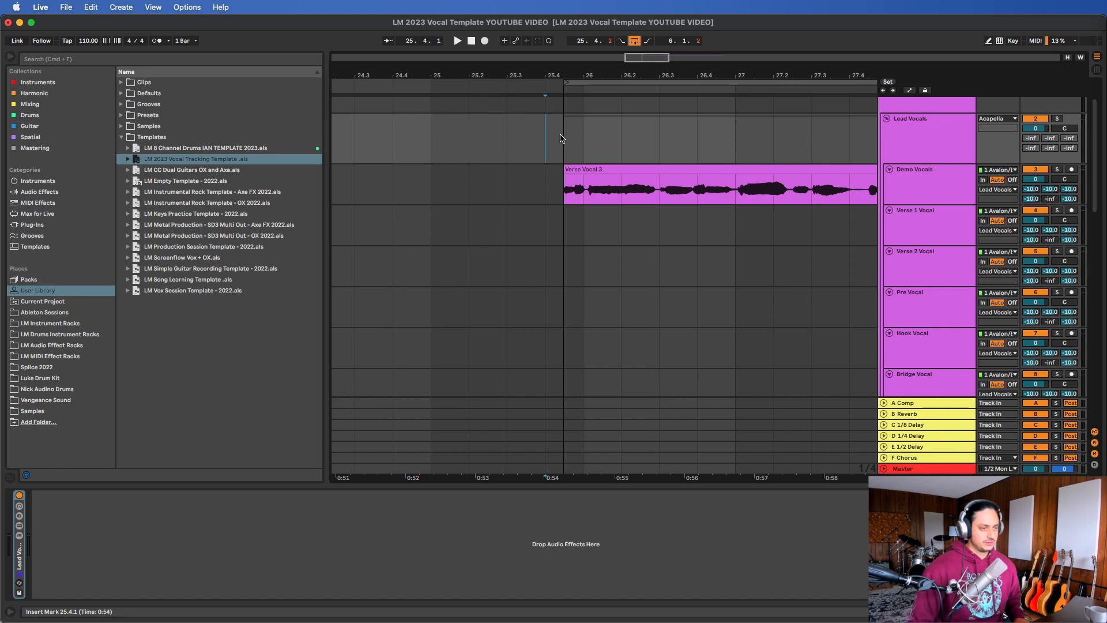
key(minus)
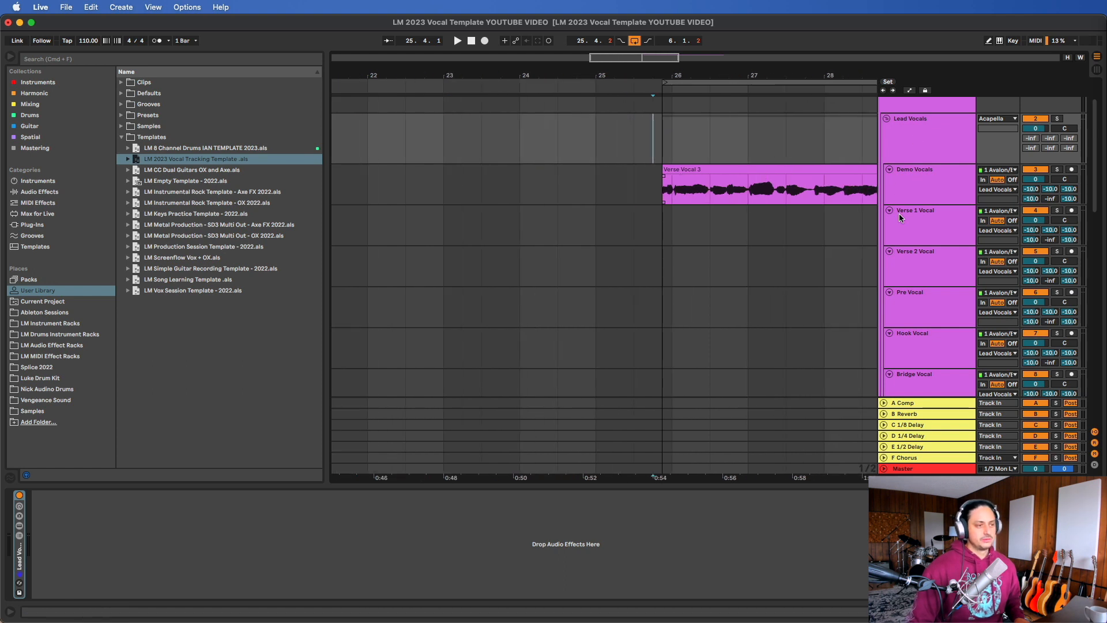
Step: Play the Verse Vocal 3 clip on the Demo Vocals track through its effects and sends, stopping playback at about bar 31
scroll(935, 268, down, 2)
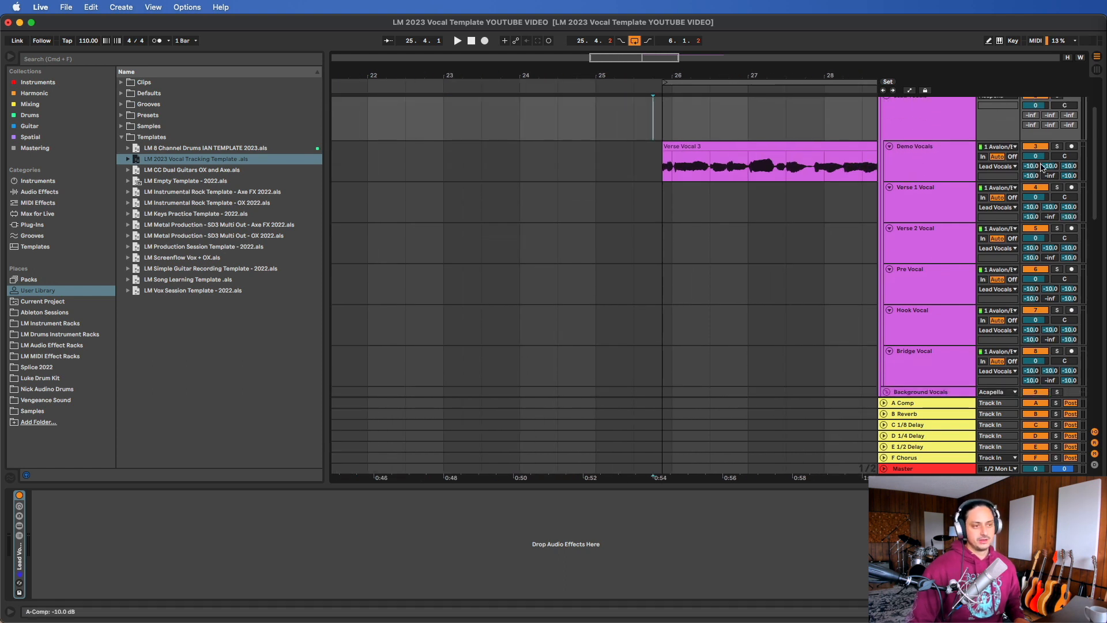
click(712, 149)
key(space)
scroll(758, 159, down, 5)
scroll(759, 160, right, 2)
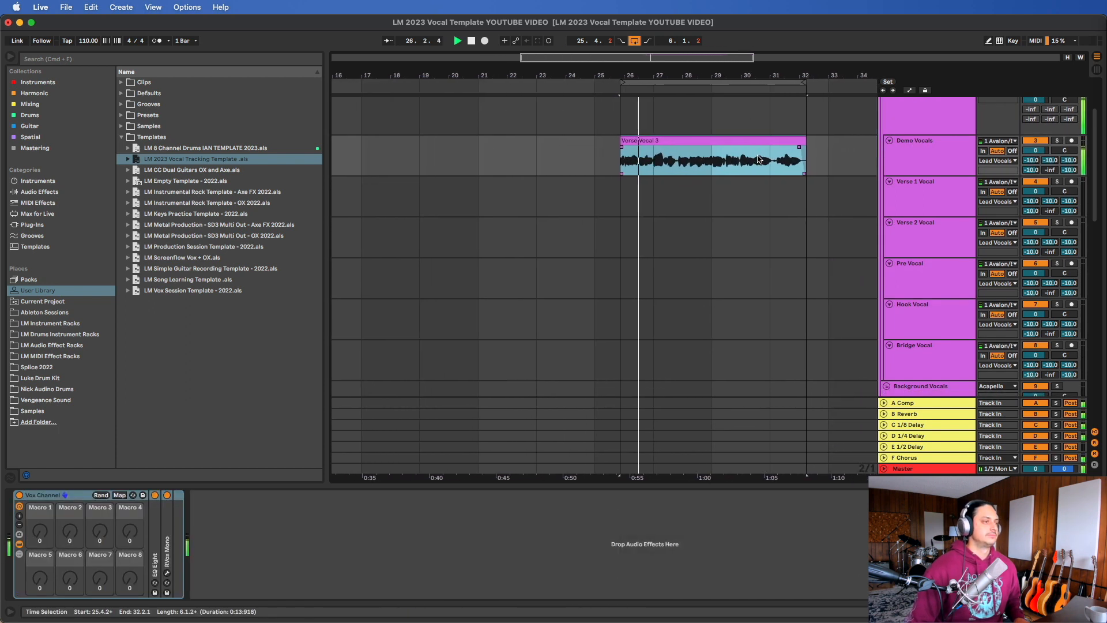
scroll(759, 159, up, 3)
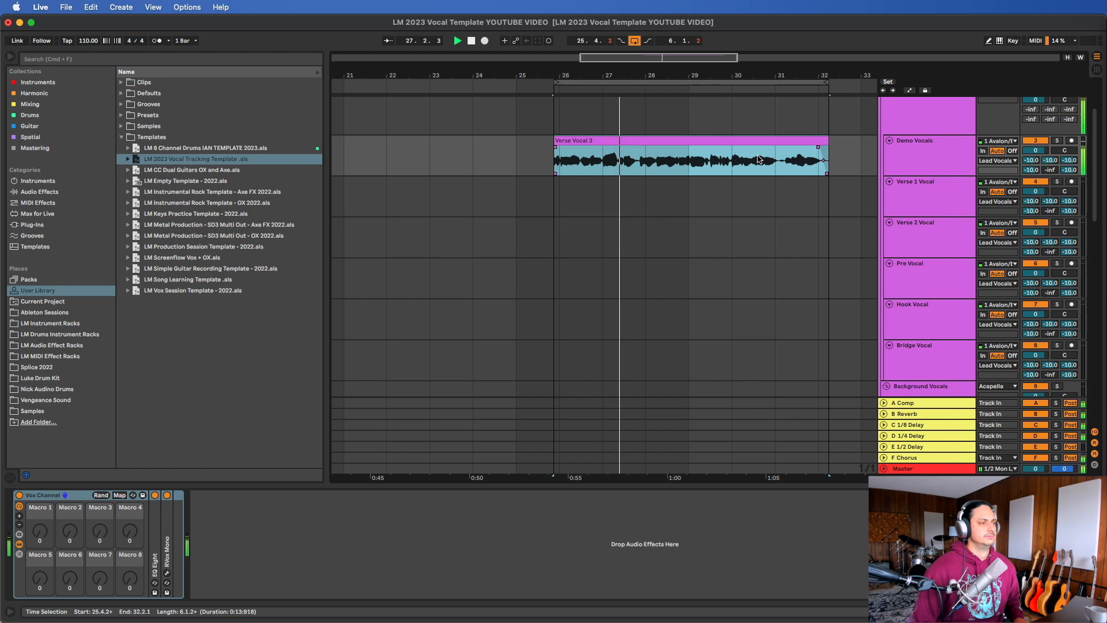
scroll(758, 160, right, 2)
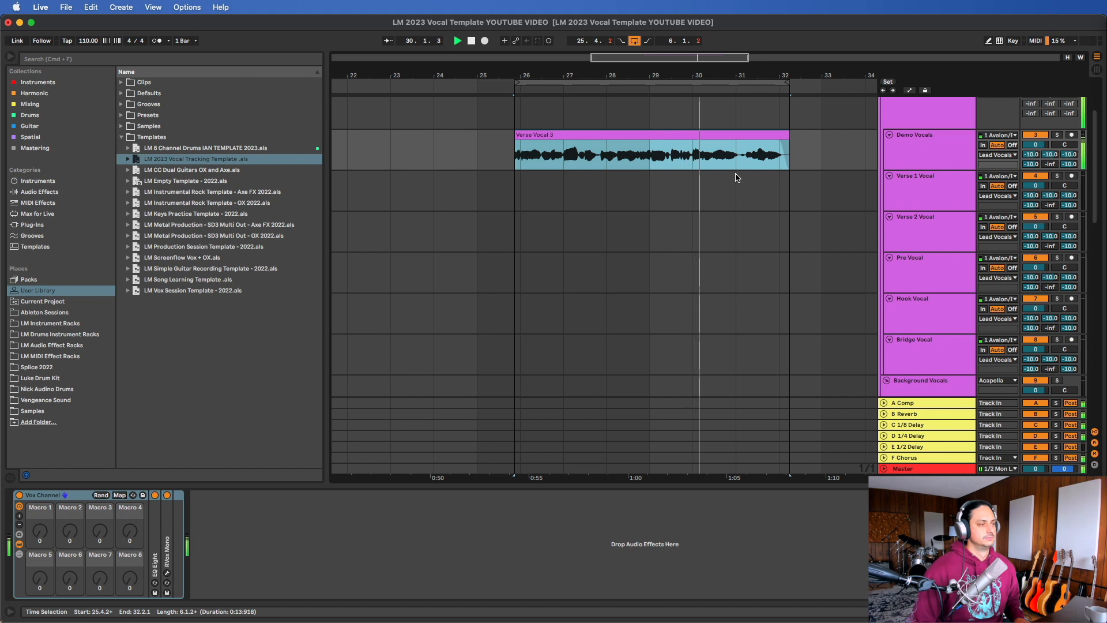
key(space)
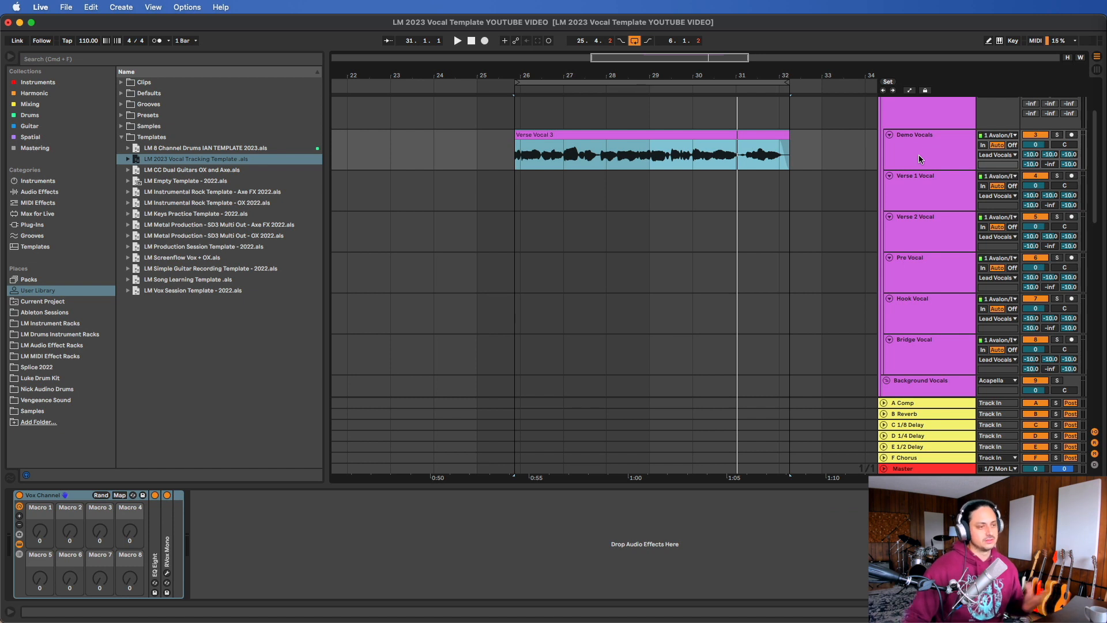
Step: Examine the Tube-Tech Classic Channel plug-in window on the Background Vocals group and close it again
scroll(918, 159, down, 1)
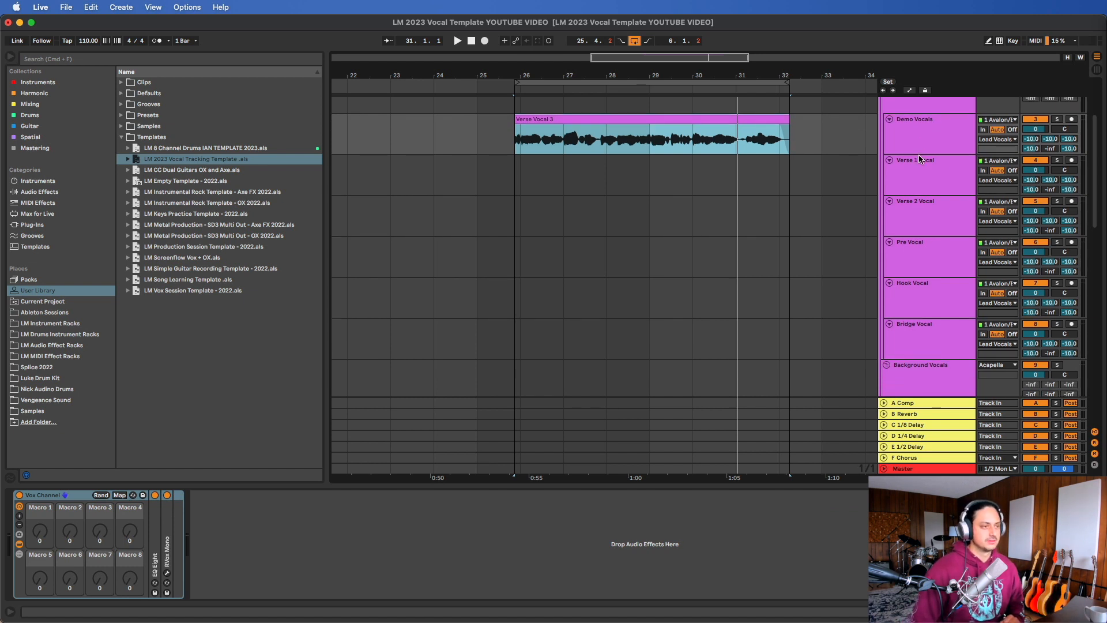
scroll(918, 158, down, 2)
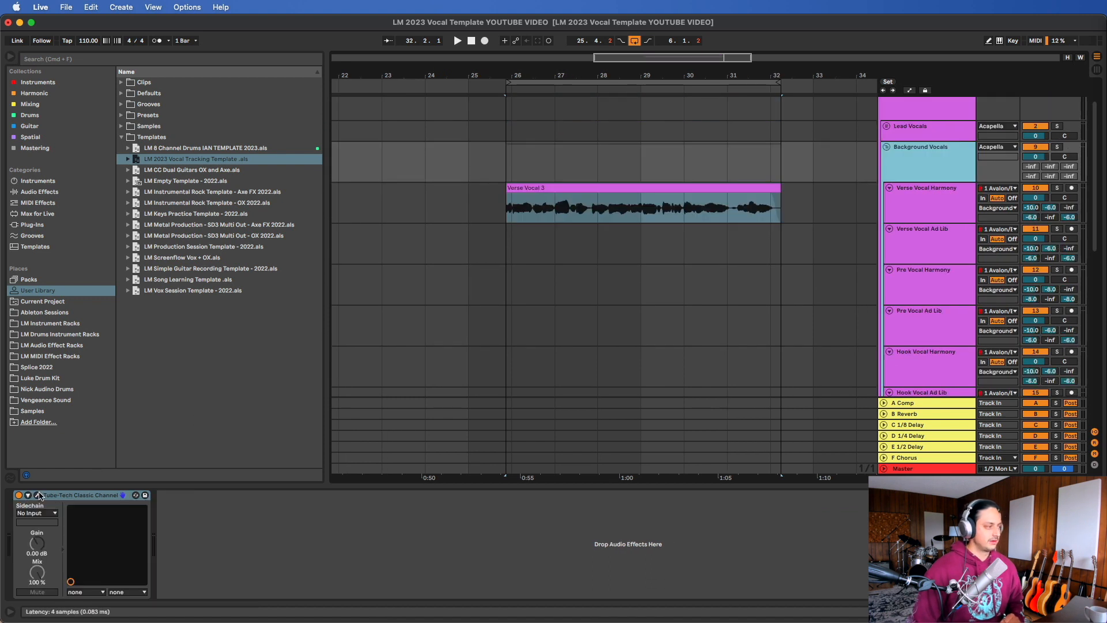
click(38, 495)
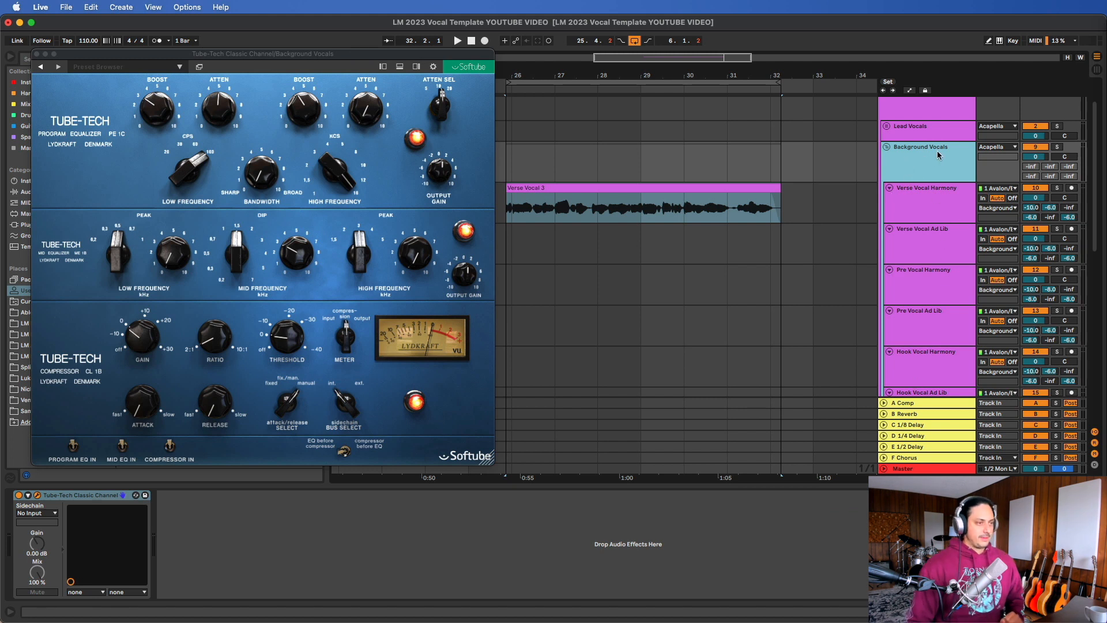
drag(463, 56, 596, 44)
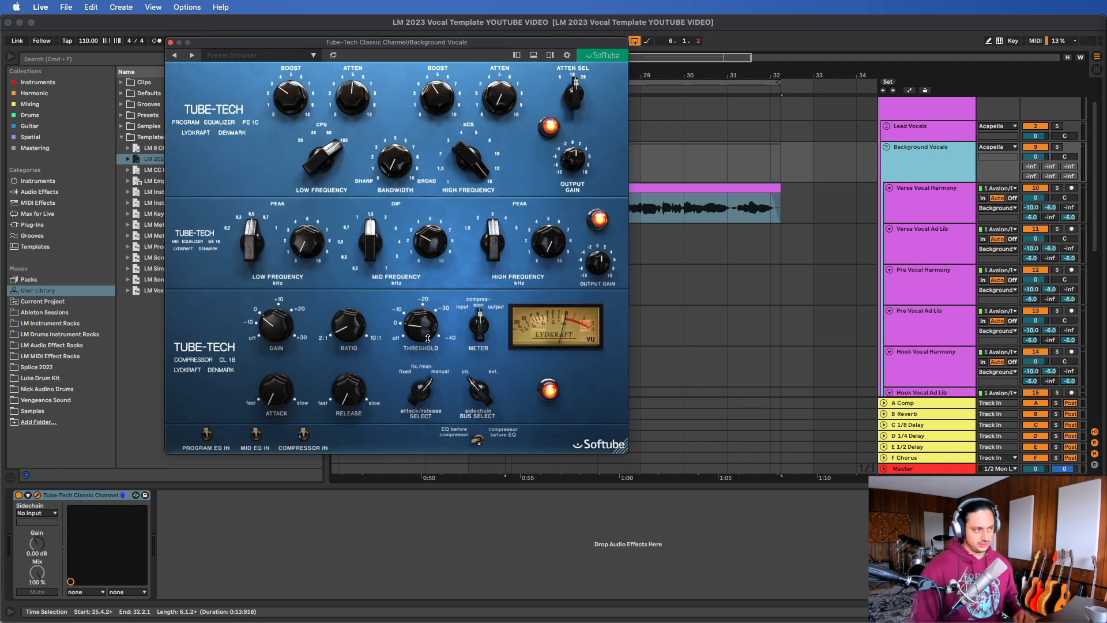
click(170, 42)
Step: Compare the devices on the Verse Vocal Harmony track with those on the Background Vocals group
click(949, 204)
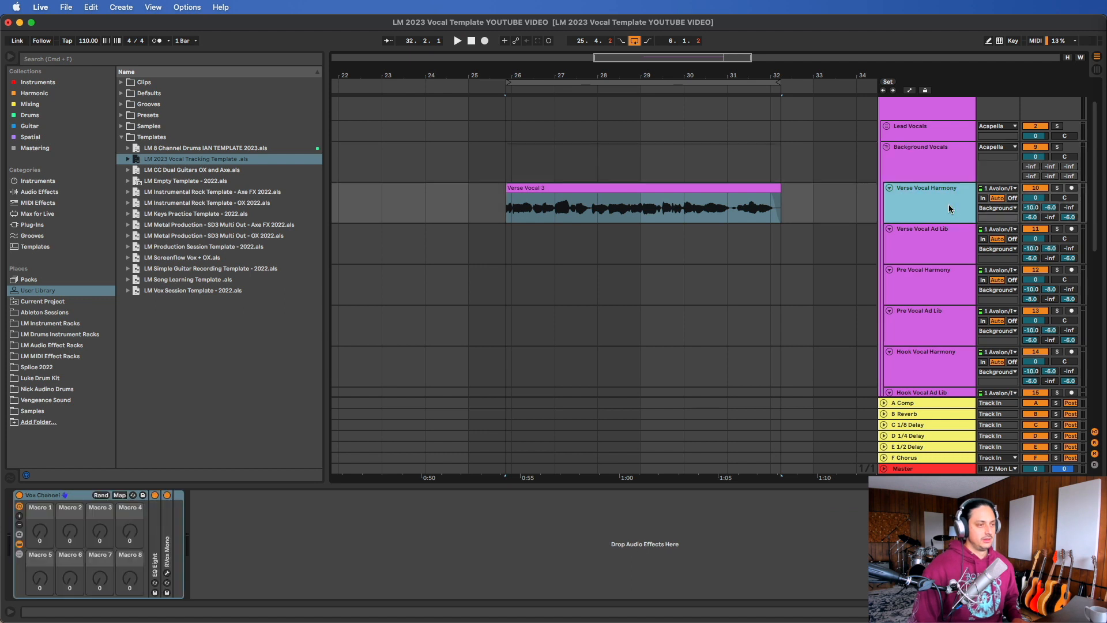
click(942, 172)
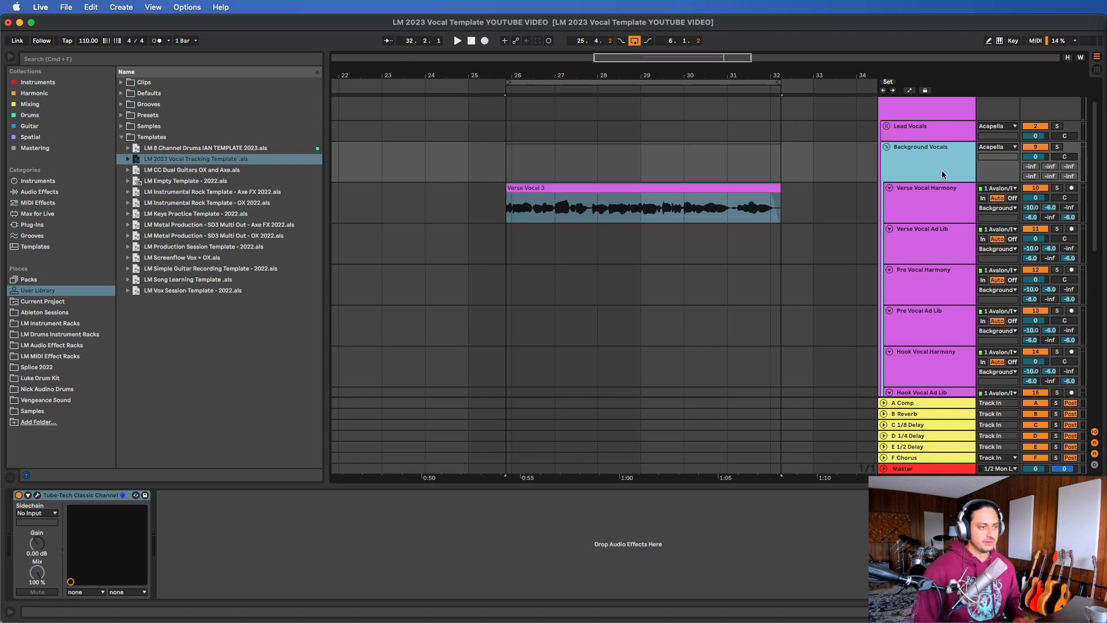
click(923, 200)
click(670, 204)
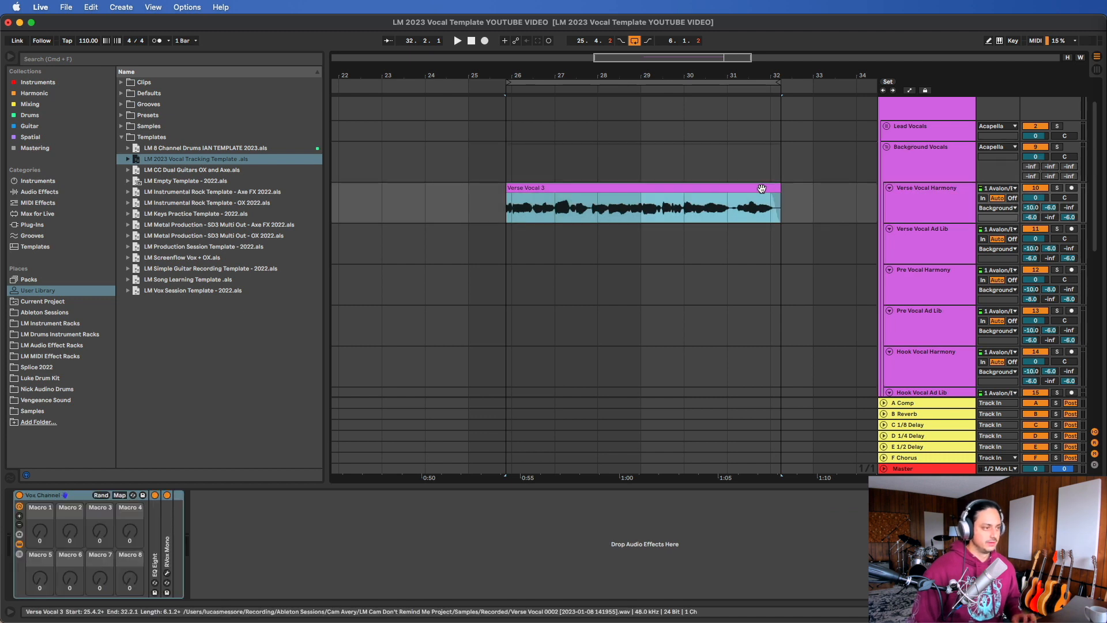
click(946, 202)
Step: Check the Vox Channel rack on the Verse Vocal Harmony and Verse Vocal Ad Lib tracks
scroll(945, 222, down, 1)
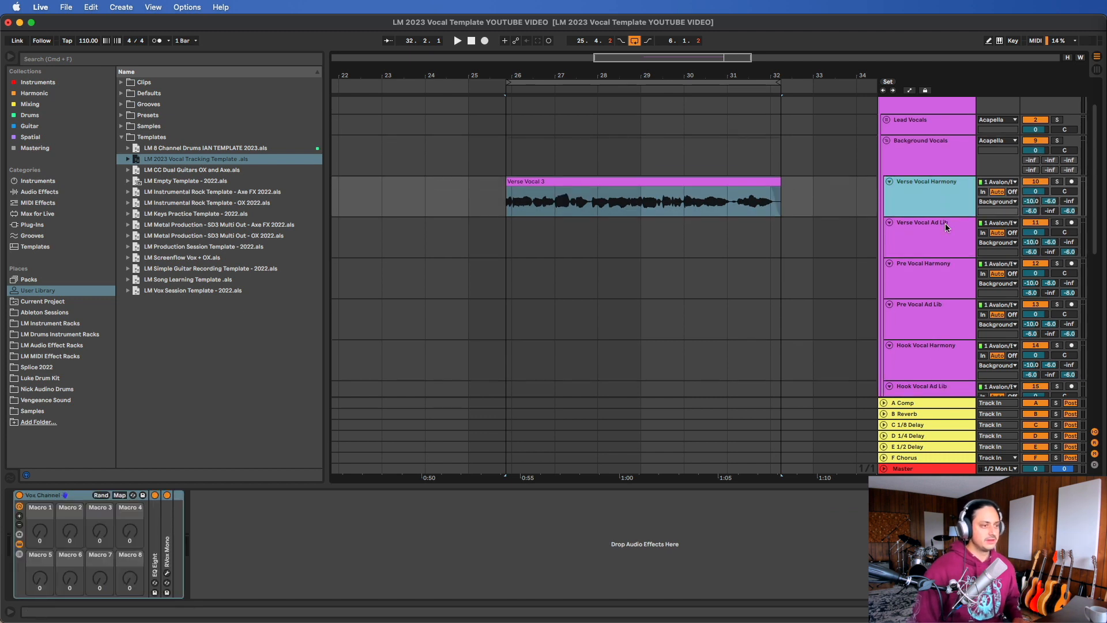
scroll(944, 189, down, 1)
click(939, 216)
click(942, 181)
scroll(943, 184, down, 1)
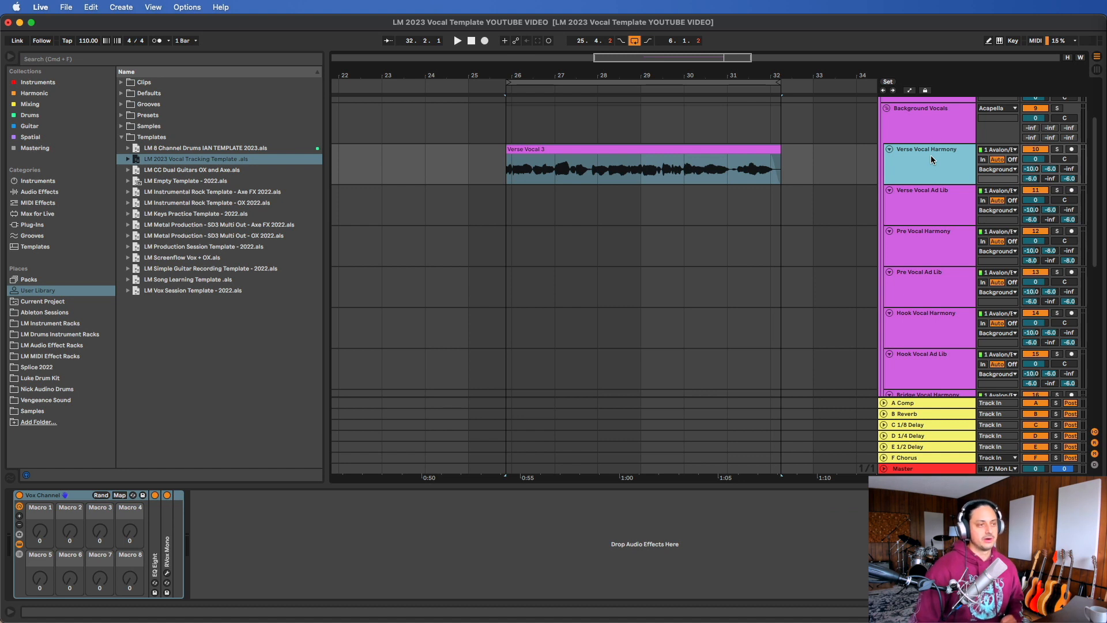
click(937, 203)
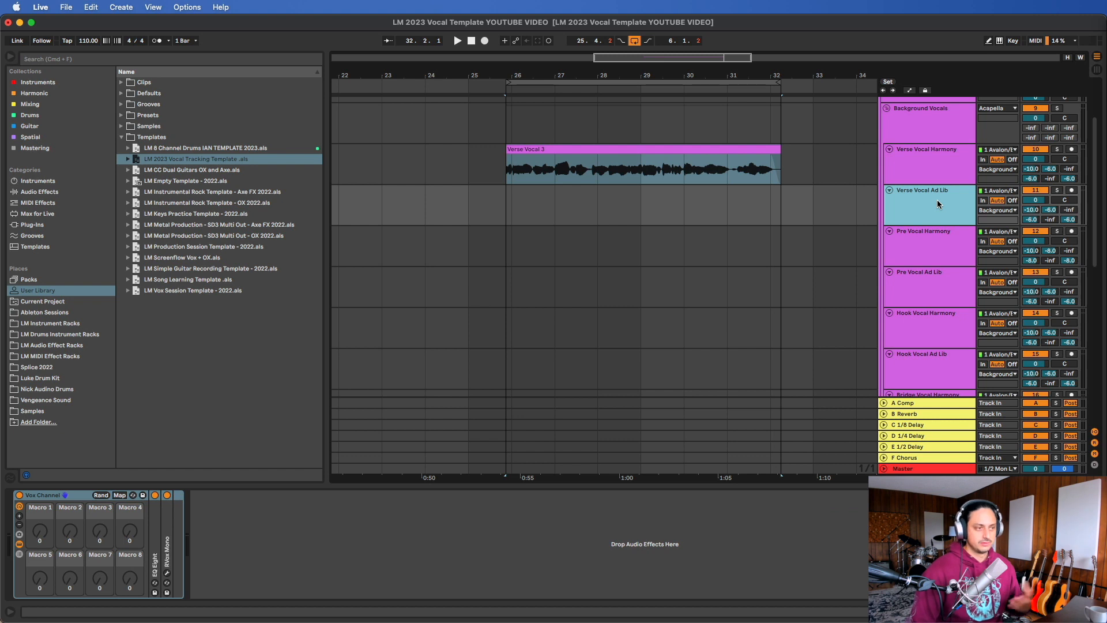
scroll(934, 196, down, 1)
click(914, 154)
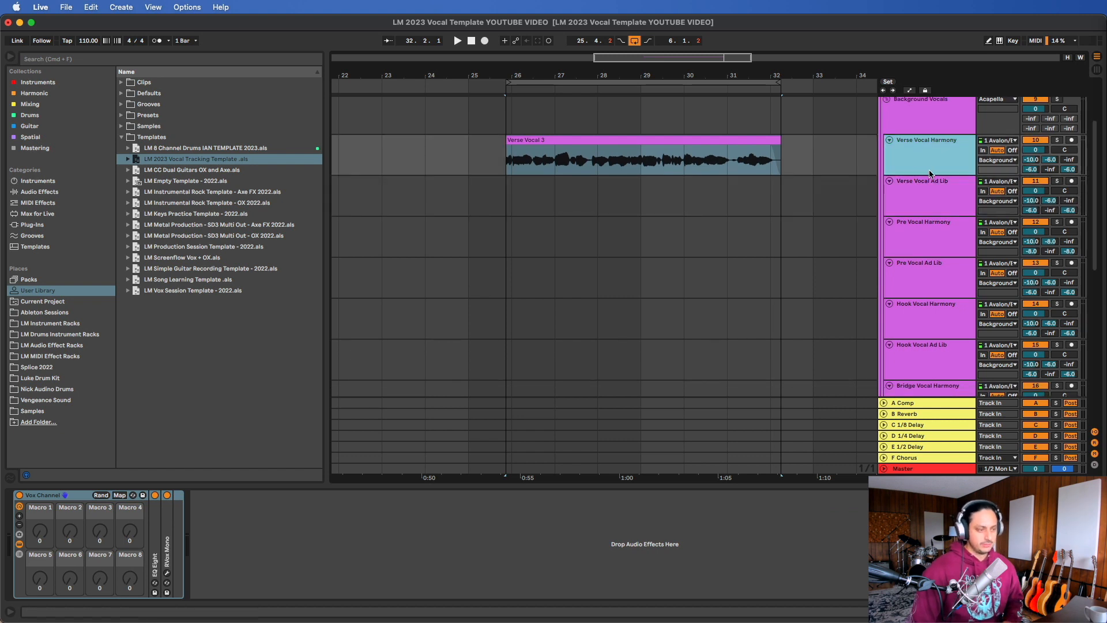
scroll(929, 174, down, 1)
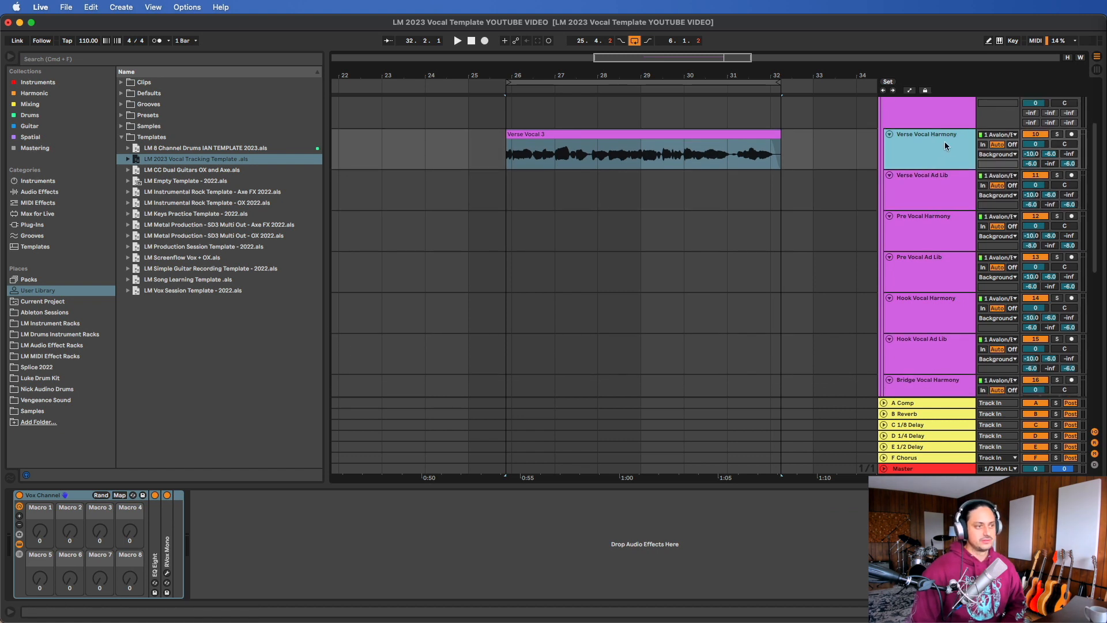
Step: Step through the background vocal tracks from Verse Vocal Ad Lib down to Bridge Vocal Ad Lib, checking the devices on each
click(929, 187)
scroll(927, 193, down, 2)
click(926, 199)
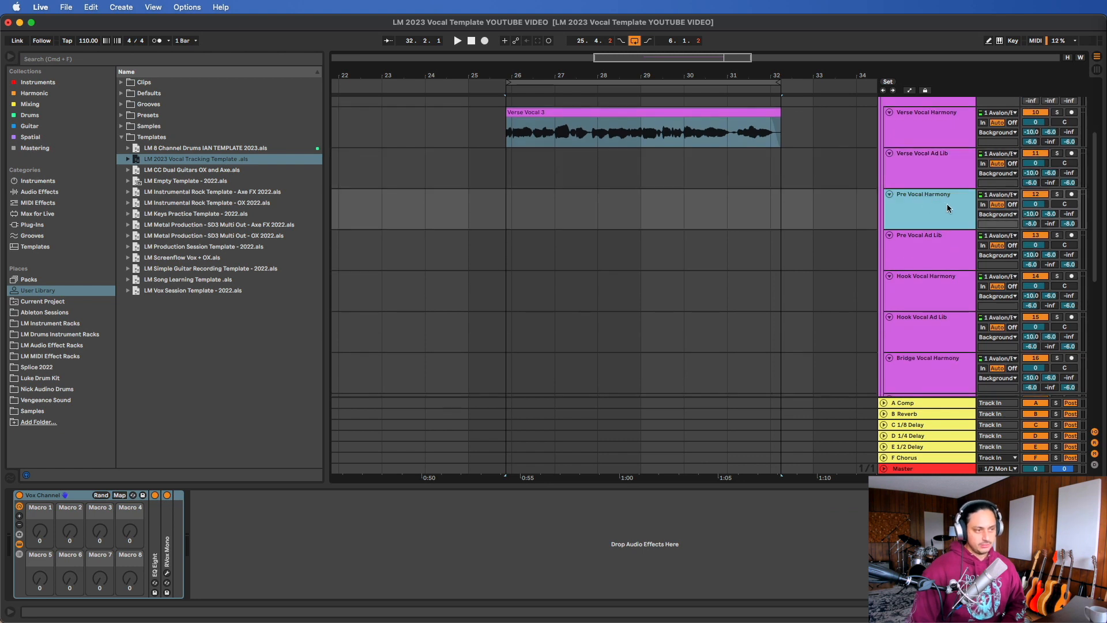
click(941, 232)
scroll(925, 234, down, 5)
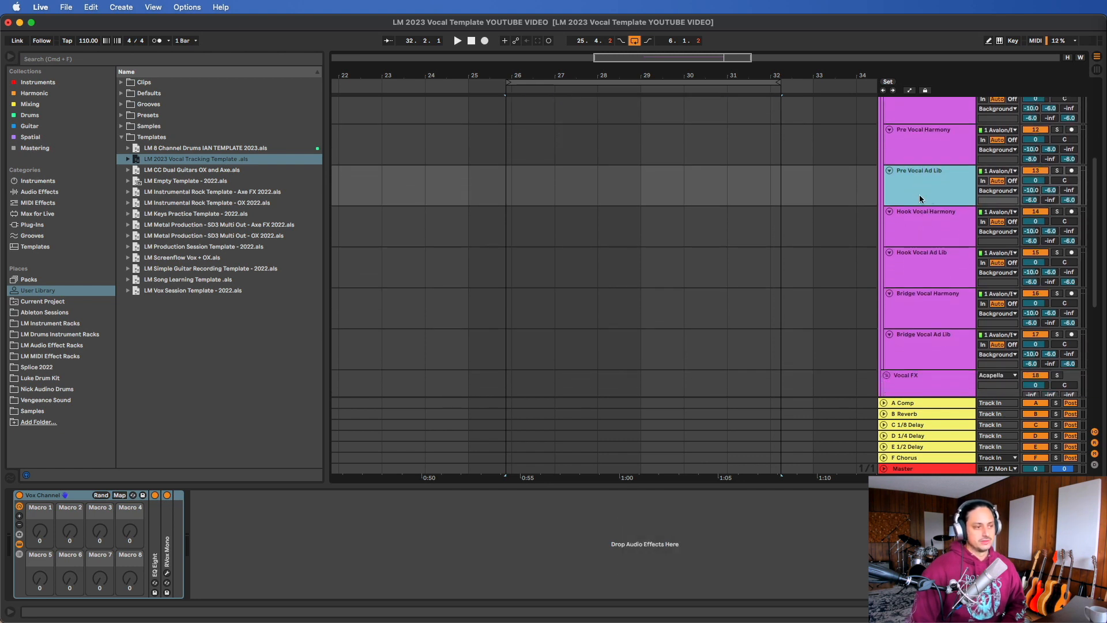
key(Down)
key(Down)
key(Down)
key(Down)
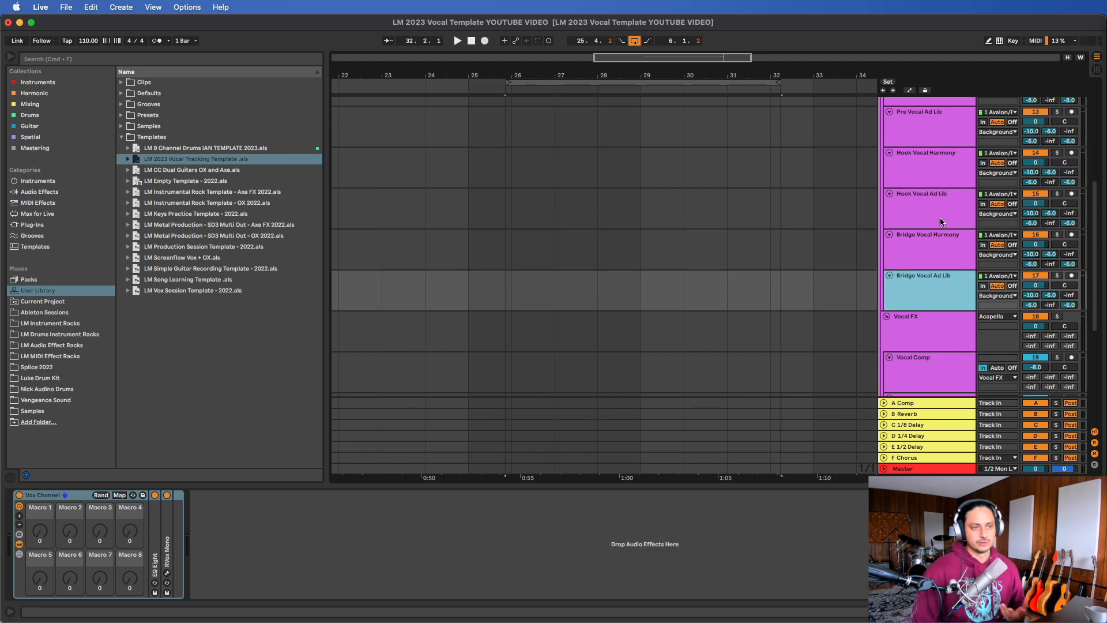
Step: Return to the Verse Vocal Harmony track, selecting its Verse Vocal 3 clip and then the track itself
scroll(940, 222, up, 3)
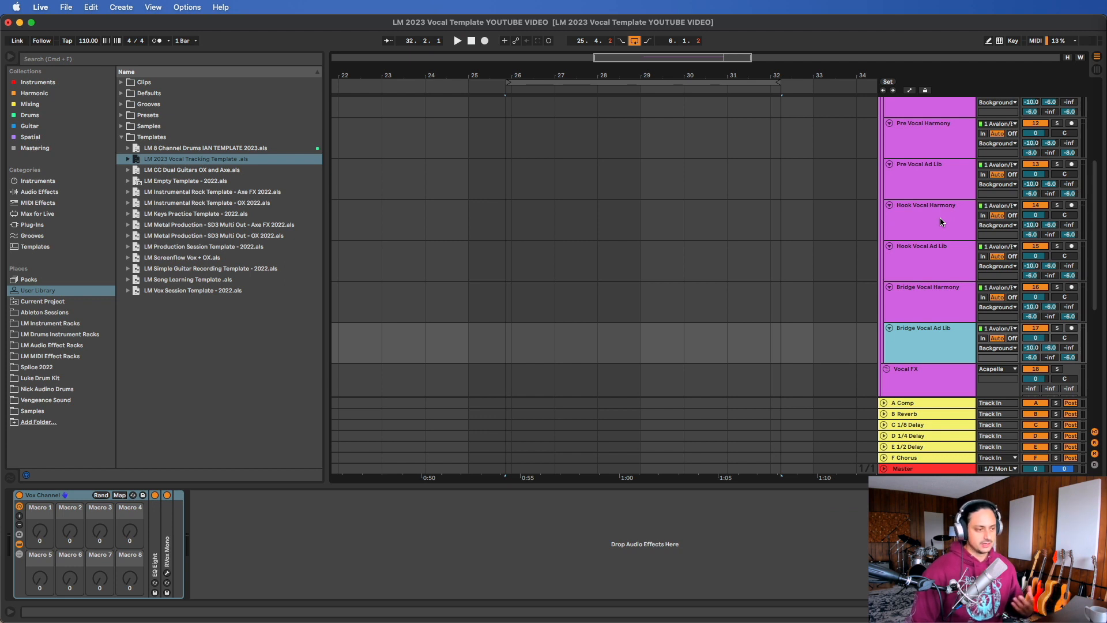
scroll(940, 221, down, 2)
scroll(940, 221, up, 8)
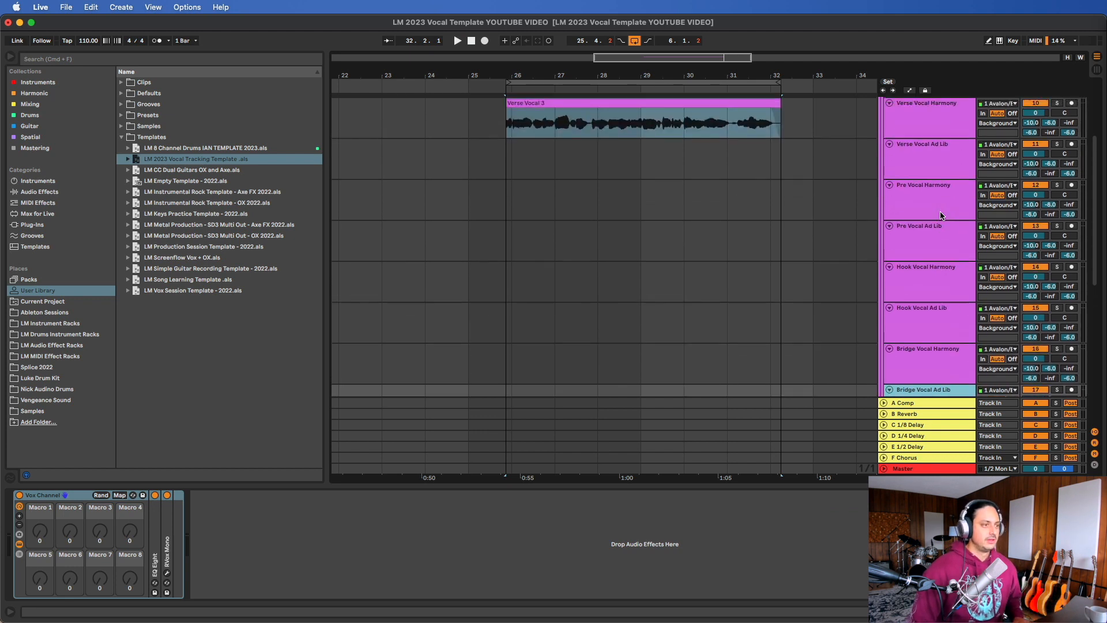
scroll(934, 151, up, 1)
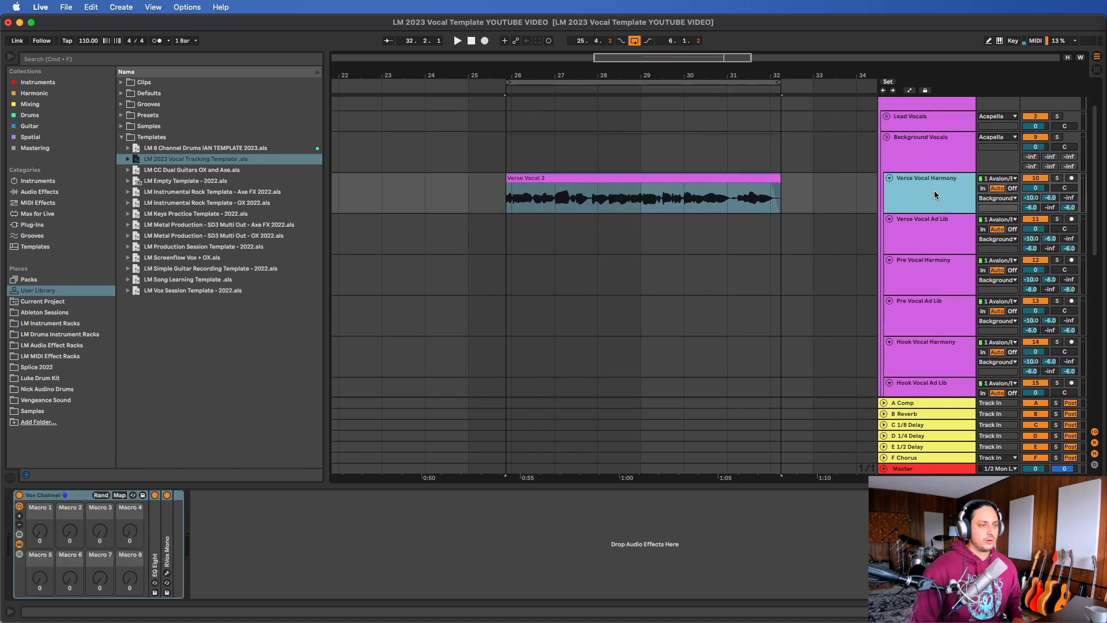
click(618, 180)
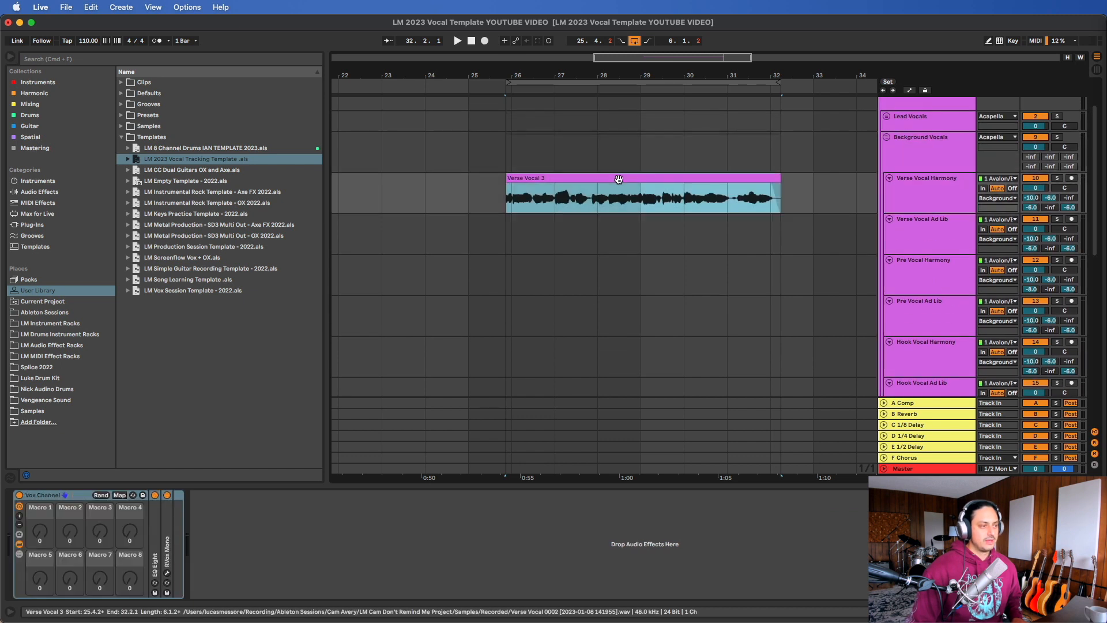
click(925, 180)
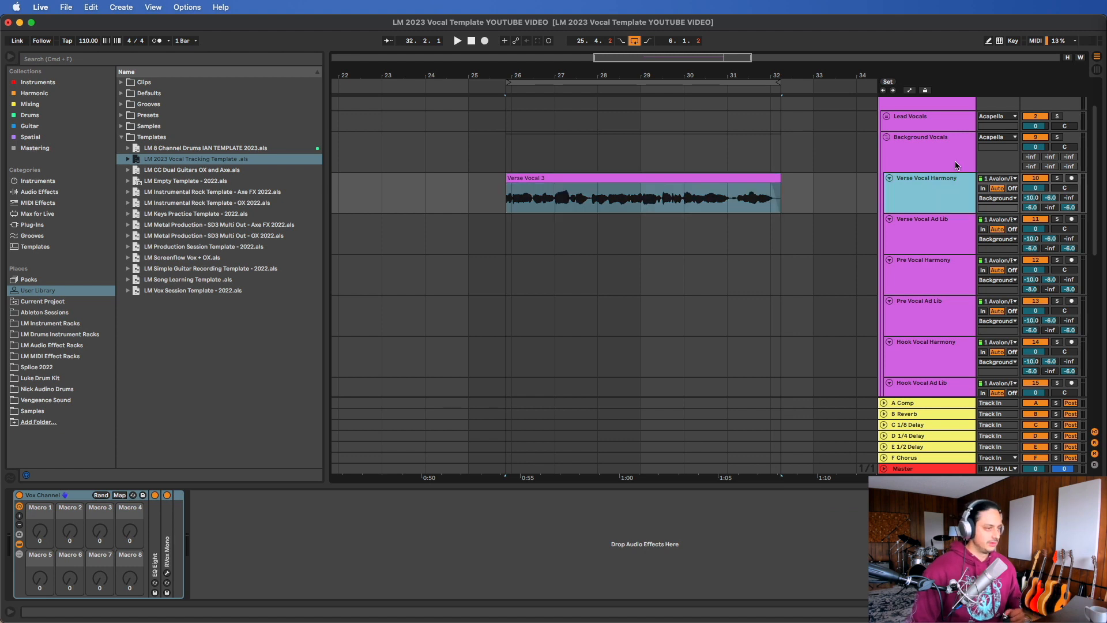
Step: Unfold the EQ Eight and RVox Mono devices in the Verse Vocal Harmony track's Vox Channel rack
click(957, 139)
scroll(946, 137, down, 1)
click(939, 167)
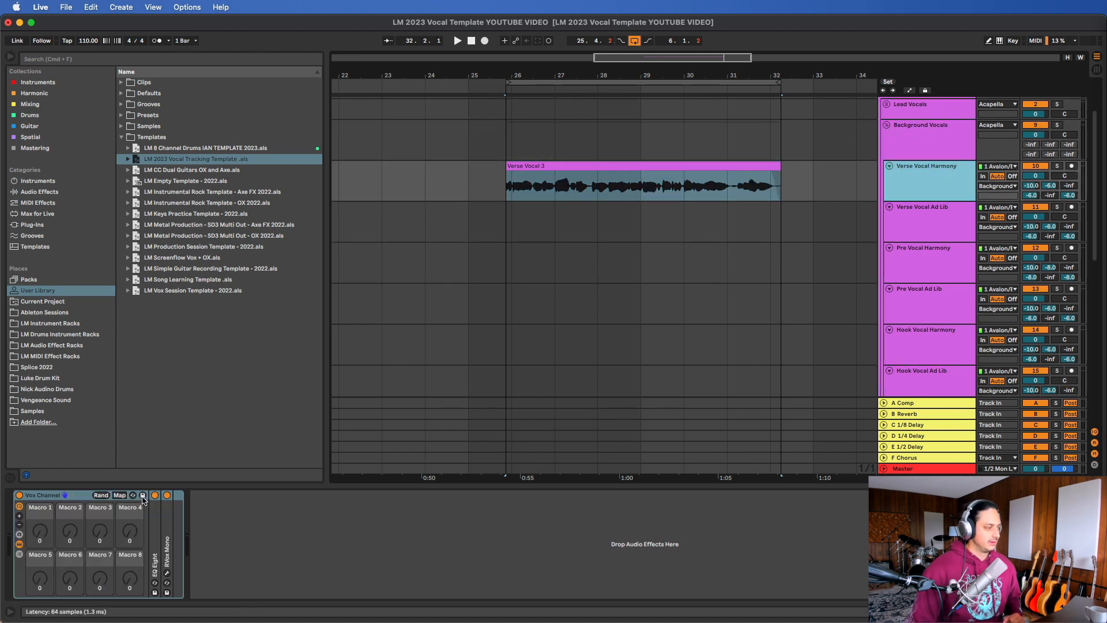
double_click(154, 514)
double_click(437, 516)
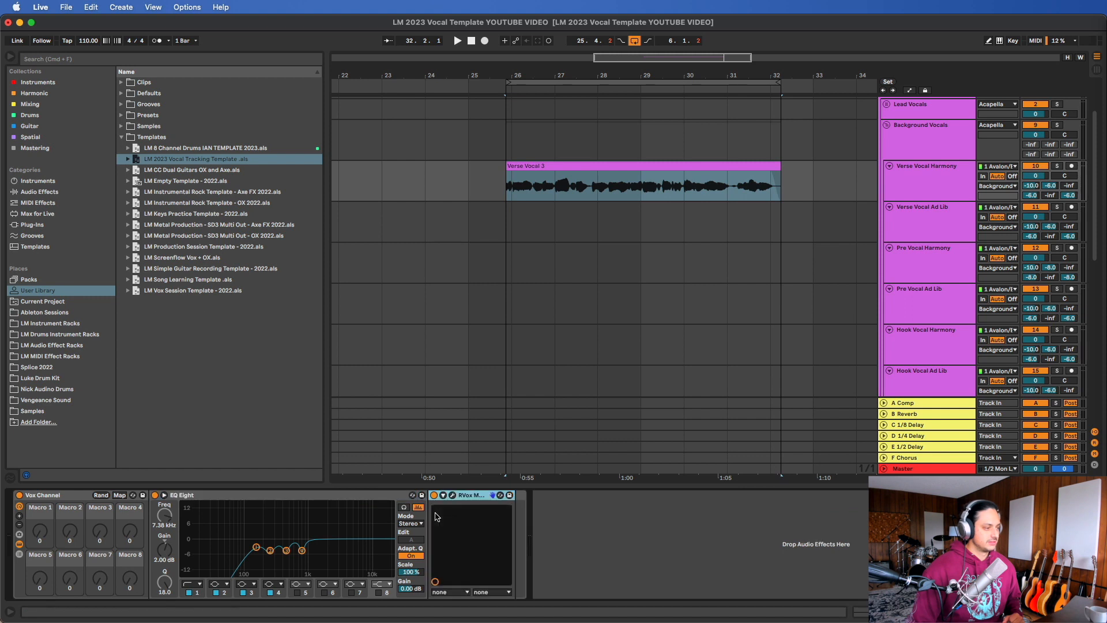
Step: Review the RVox Mono plug-in window on the Verse Vocal Harmony track, close it, and fold EQ Eight and RVox Mono
click(451, 496)
click(452, 496)
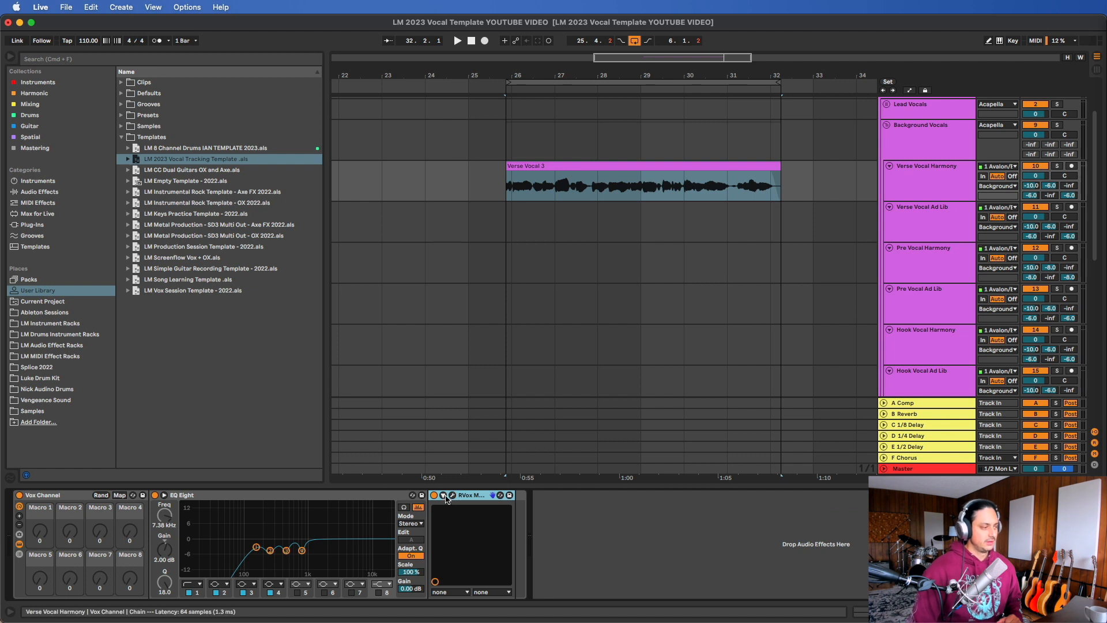
click(451, 496)
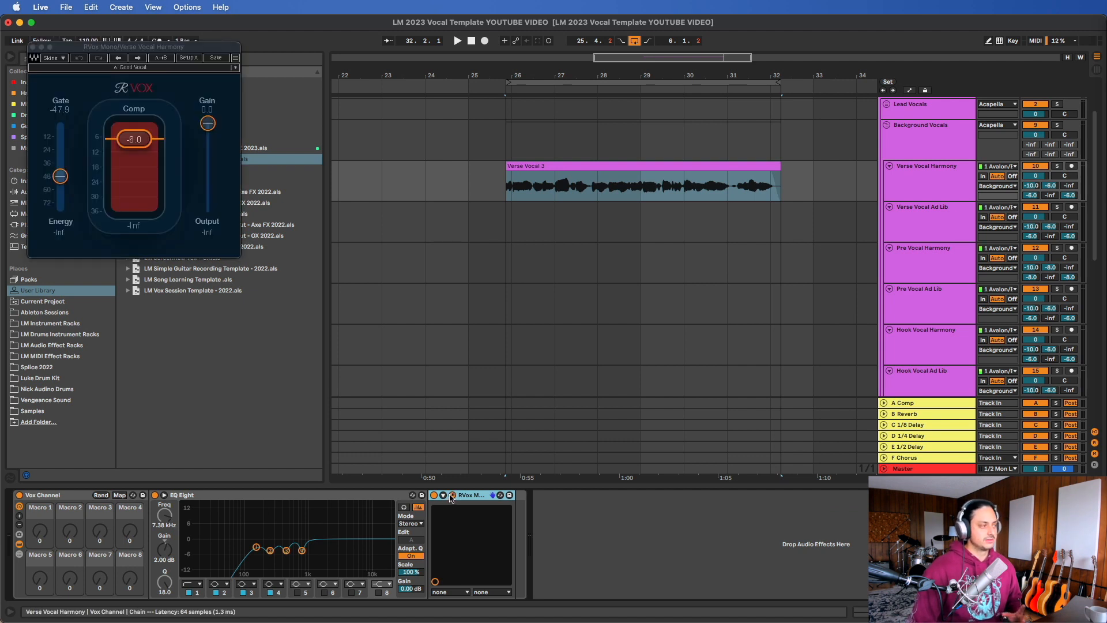
click(452, 496)
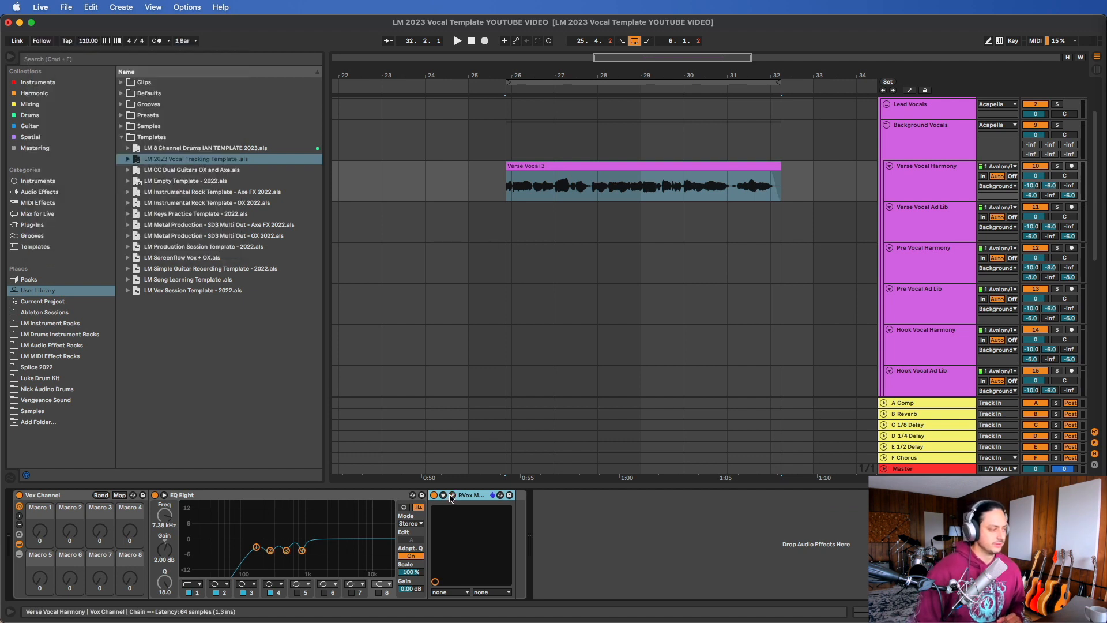
double_click(355, 495)
double_click(200, 498)
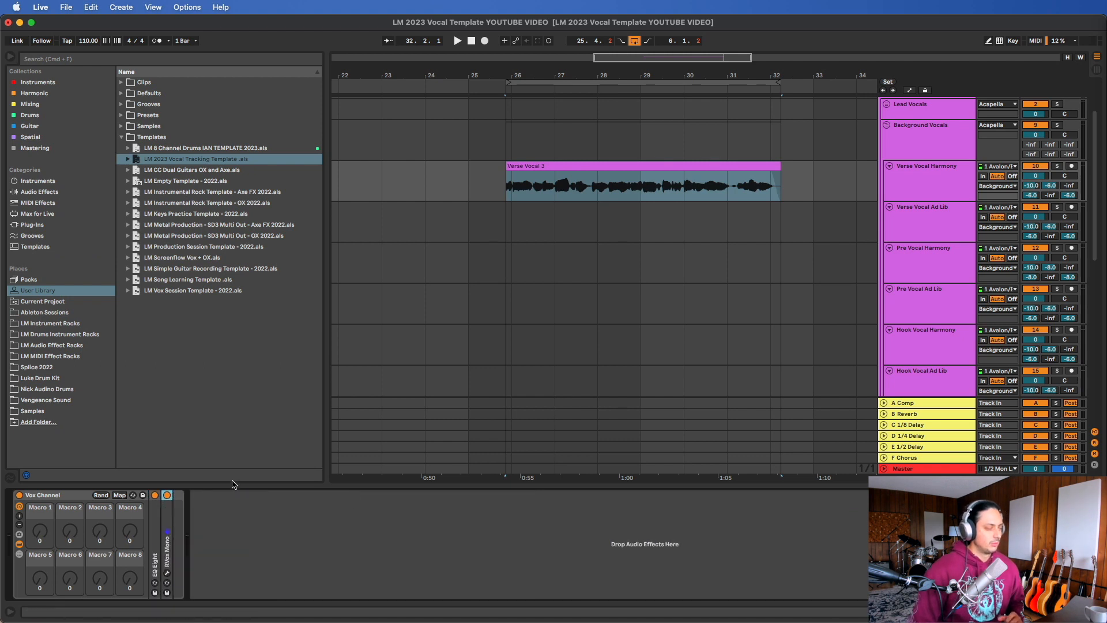
Step: Play back the Verse Vocal 3 clip on the Verse Vocal Harmony track and stop playback
scroll(726, 291, up, 1)
scroll(726, 291, up, 2)
scroll(726, 291, left, 2)
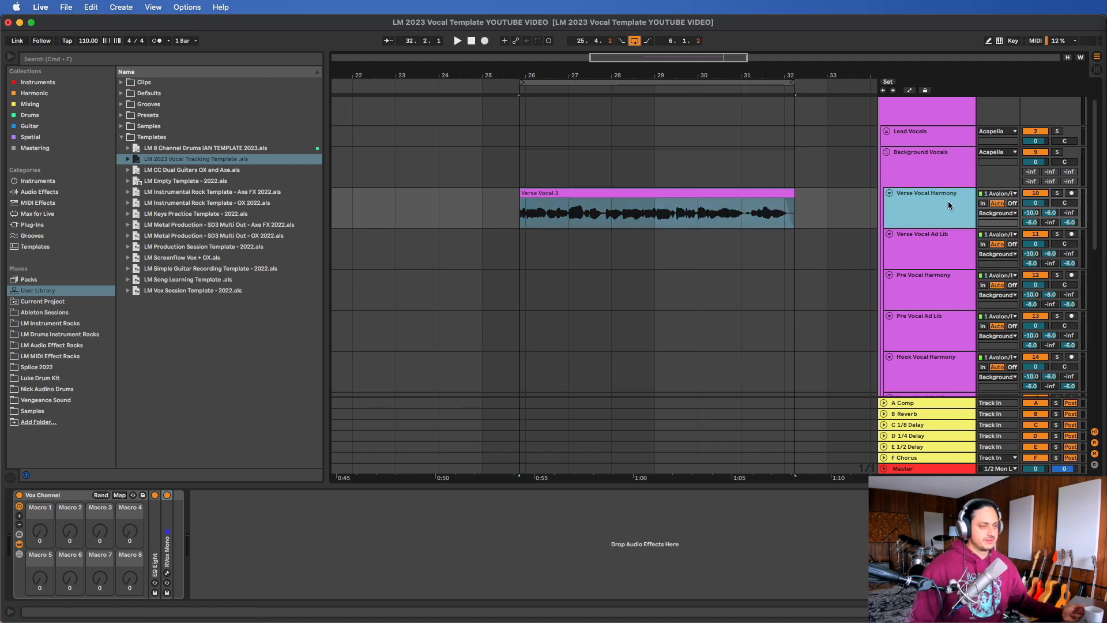
click(699, 194)
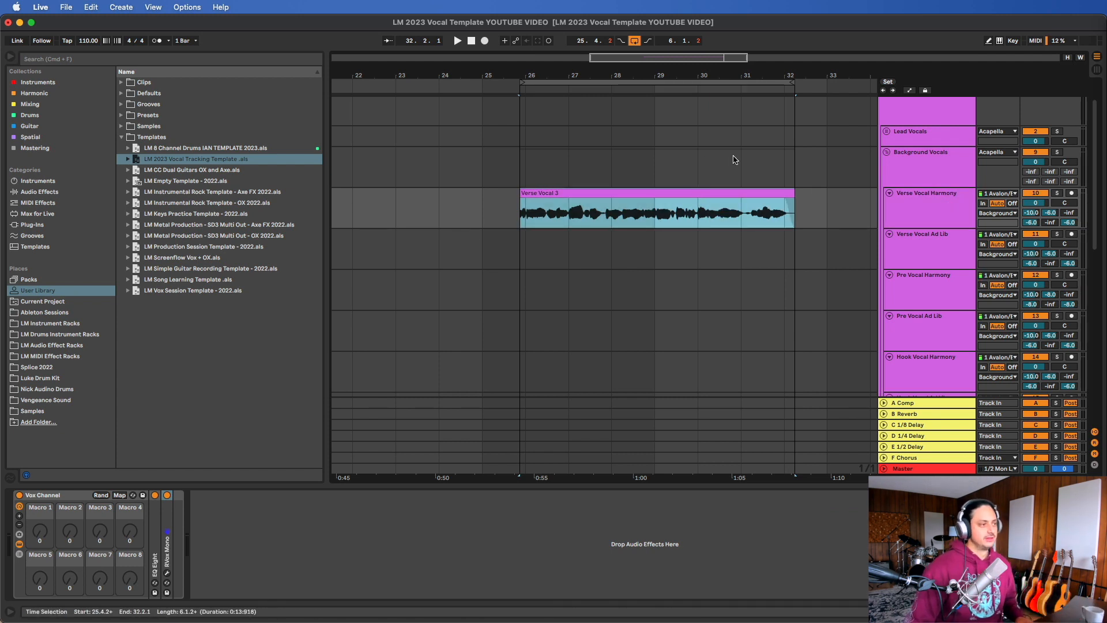
key(space)
scroll(918, 177, down, 1)
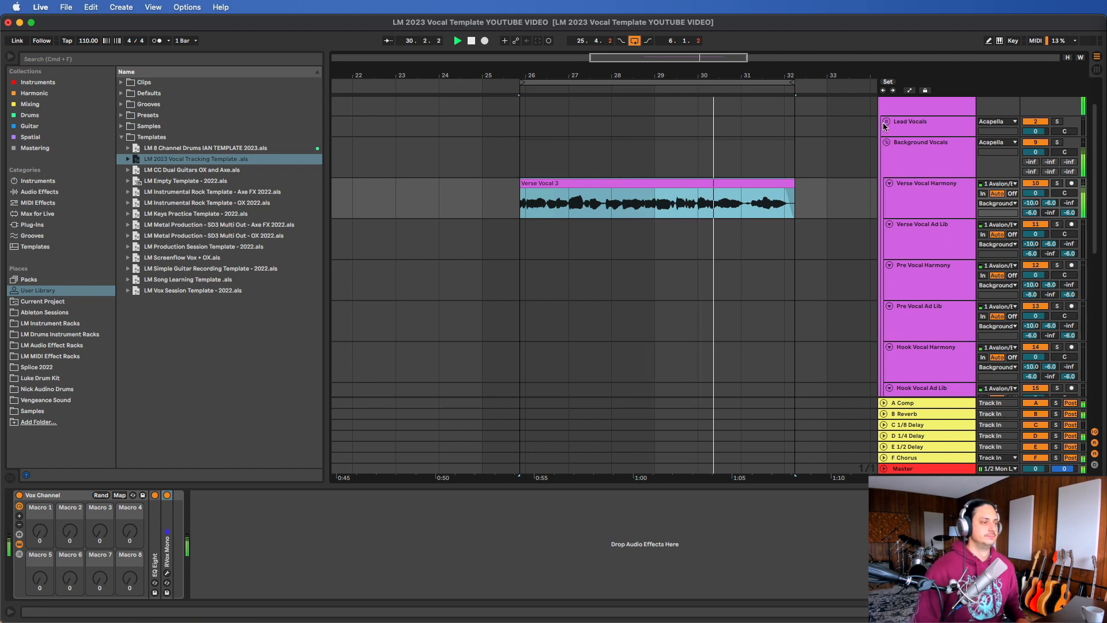
key(space)
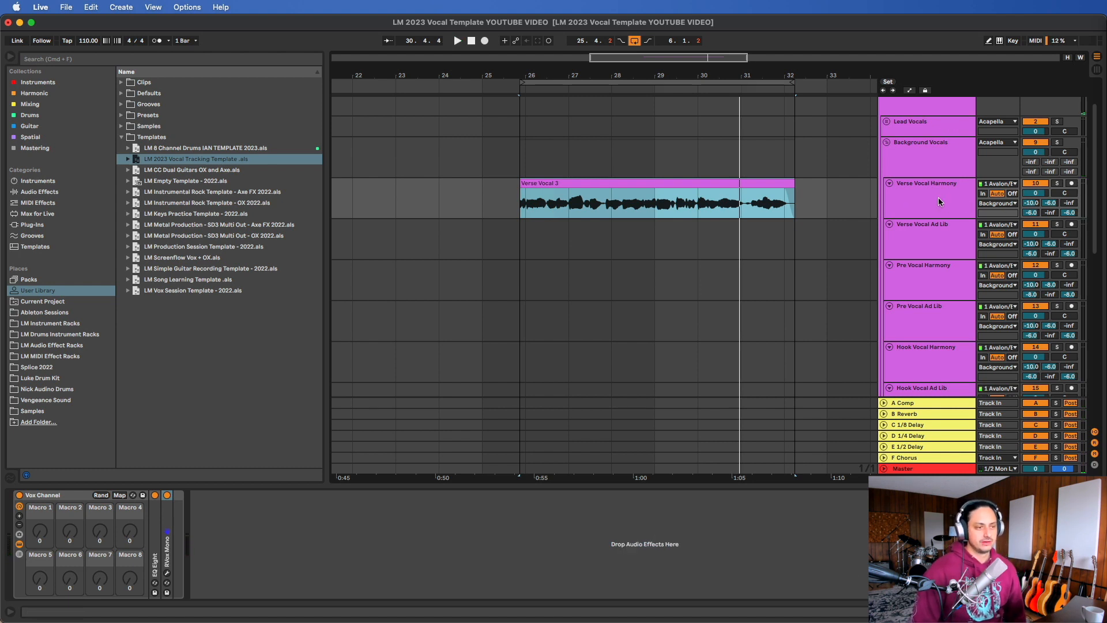
Step: Fold the Background Vocals group and select the Vocal FX group
click(962, 215)
scroll(806, 186, down, 1)
scroll(865, 179, right, 2)
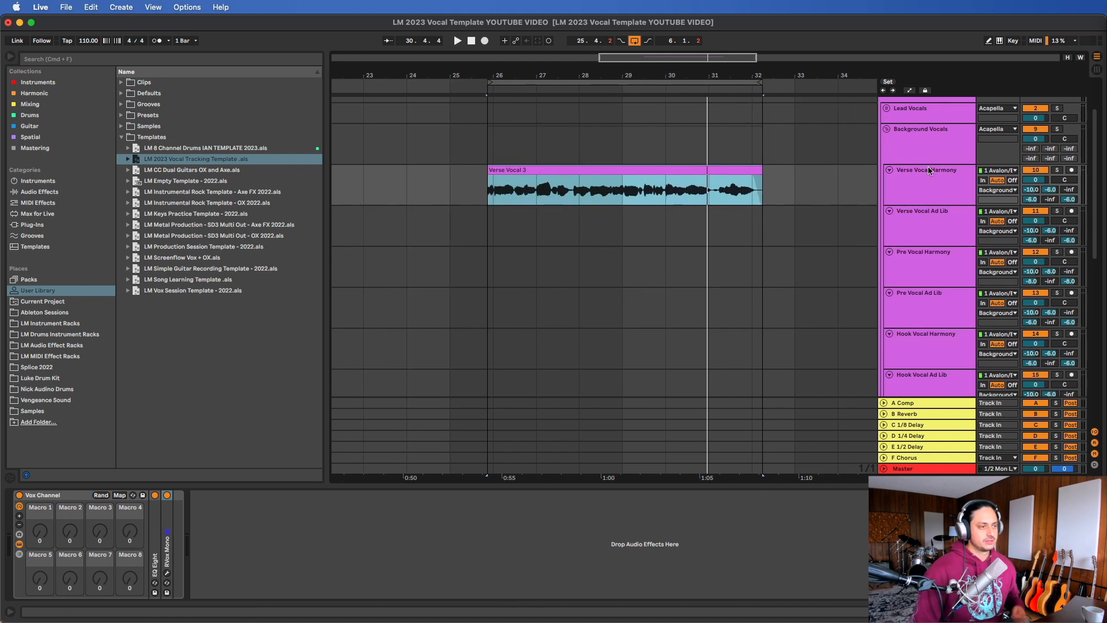
scroll(928, 166, down, 1)
click(915, 141)
click(887, 121)
click(911, 151)
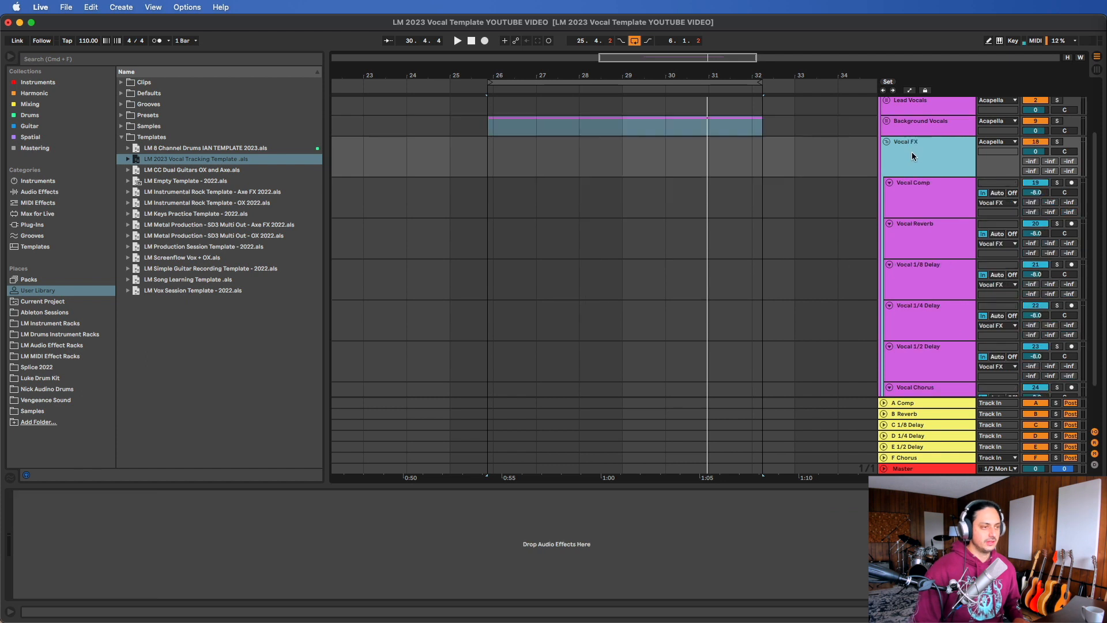
Step: Fold the Vocal FX group and select the parent Acapella group
scroll(912, 151, up, 3)
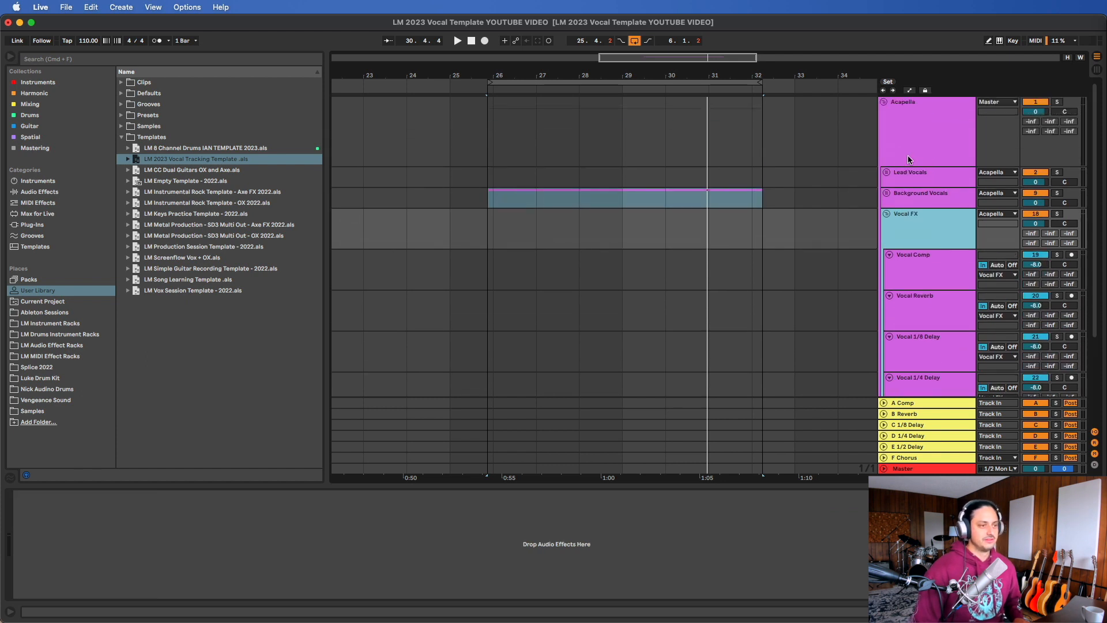
scroll(935, 243, down, 1)
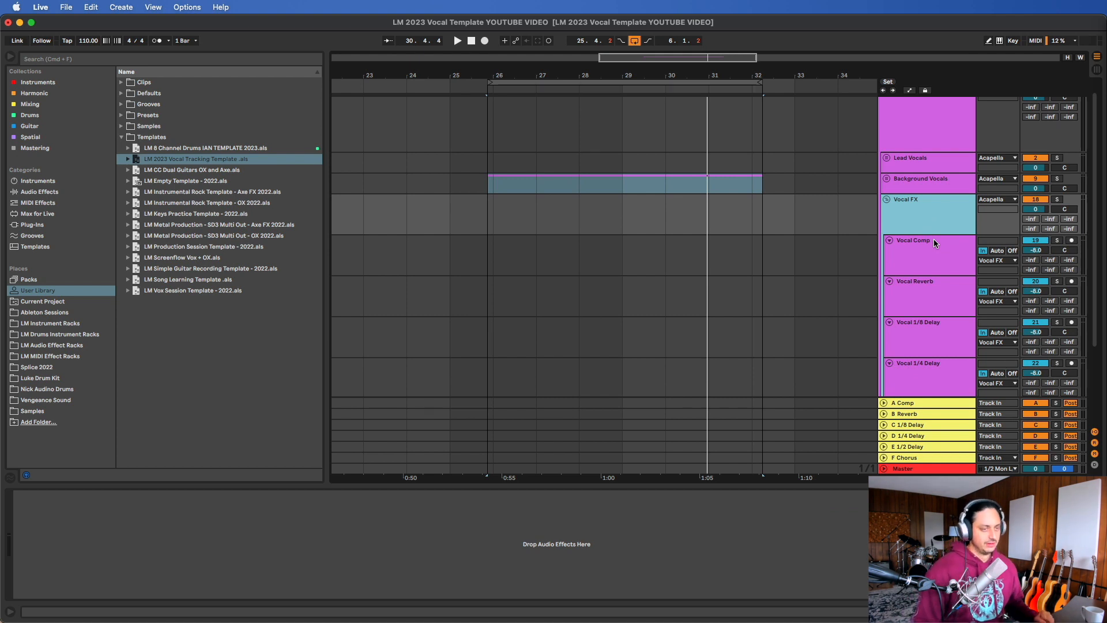
click(887, 199)
click(918, 142)
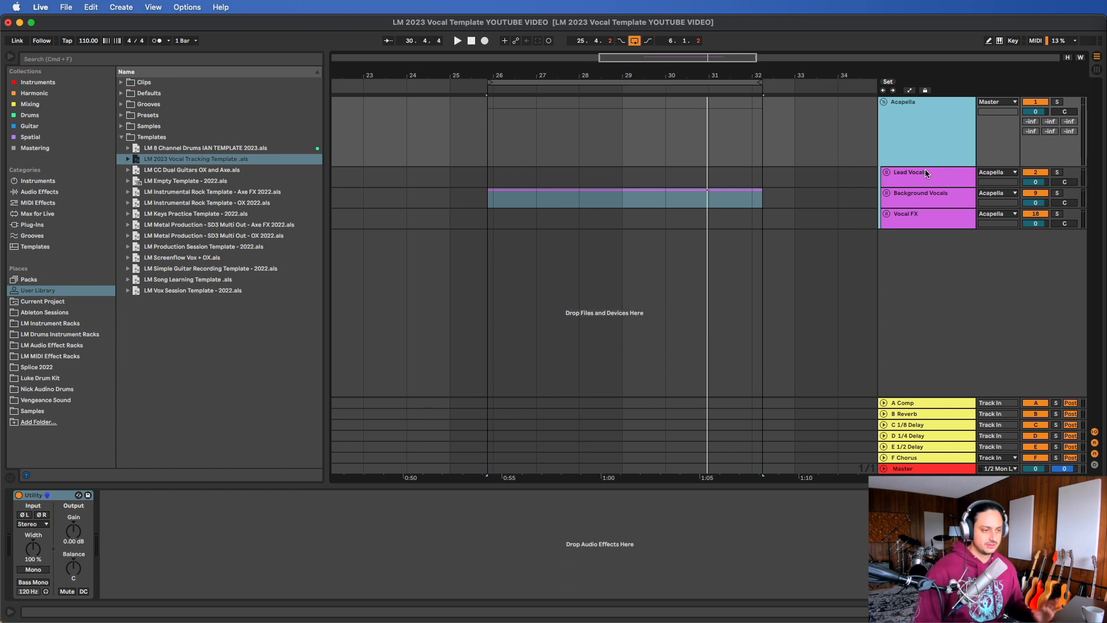
Step: Select the A Comp return track, then hide the return tracks and show them again
click(923, 405)
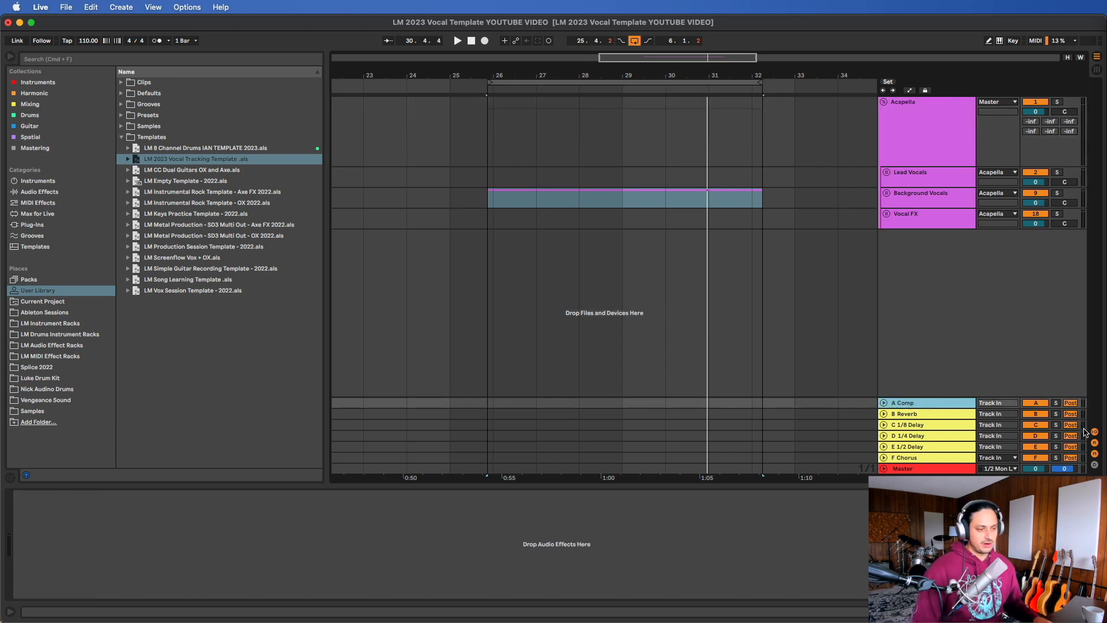
click(1095, 443)
click(1094, 443)
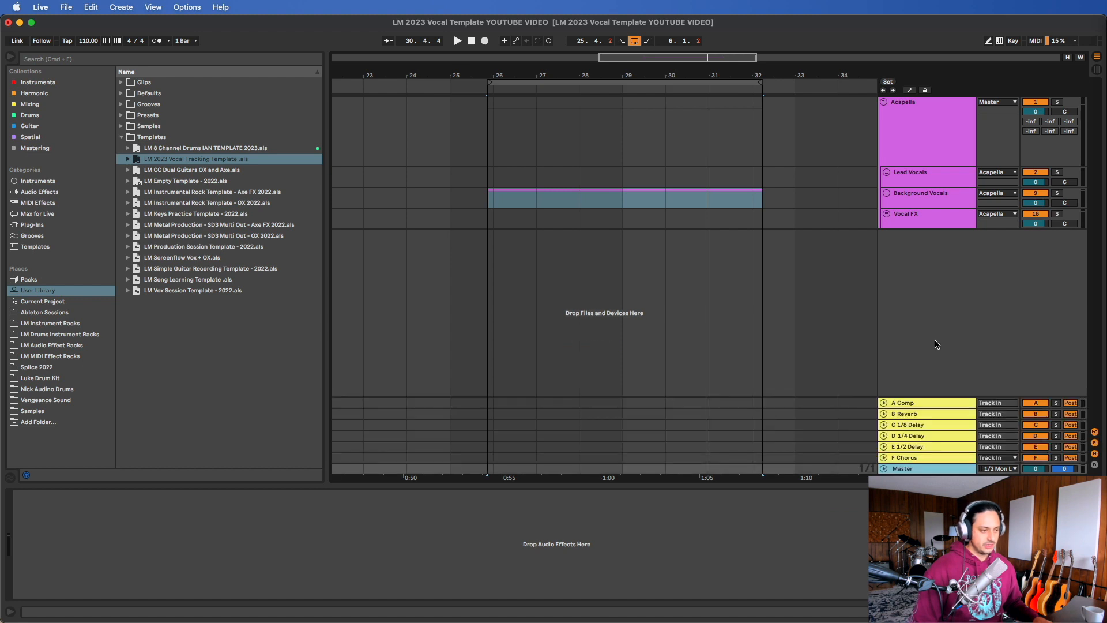
Step: Insert an additional return track after F Chorus and delete it again
right_click(936, 344)
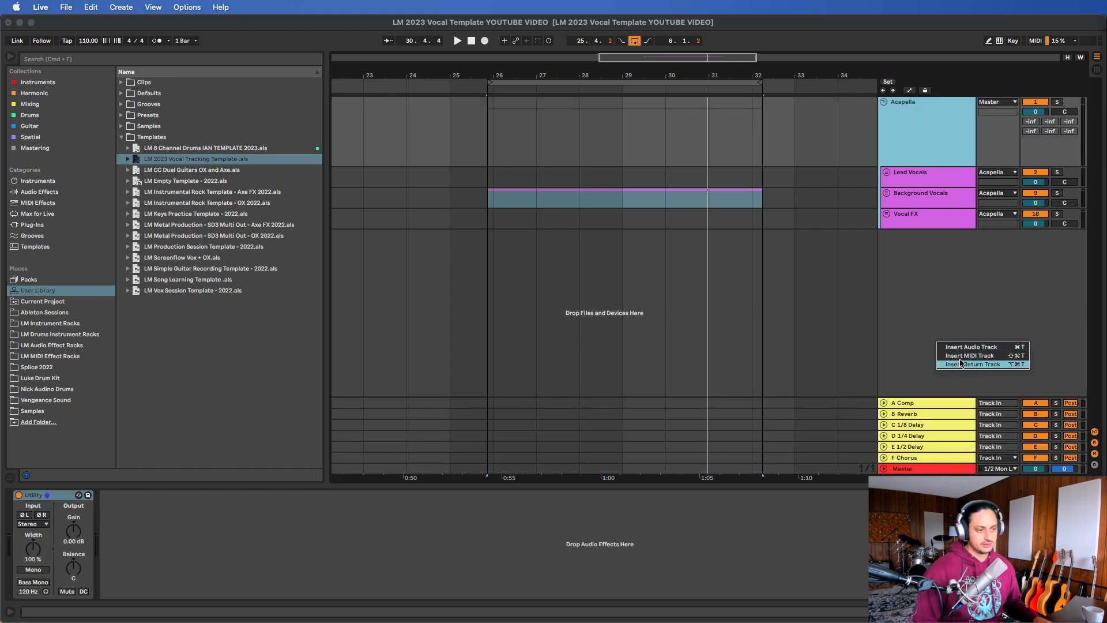
click(931, 331)
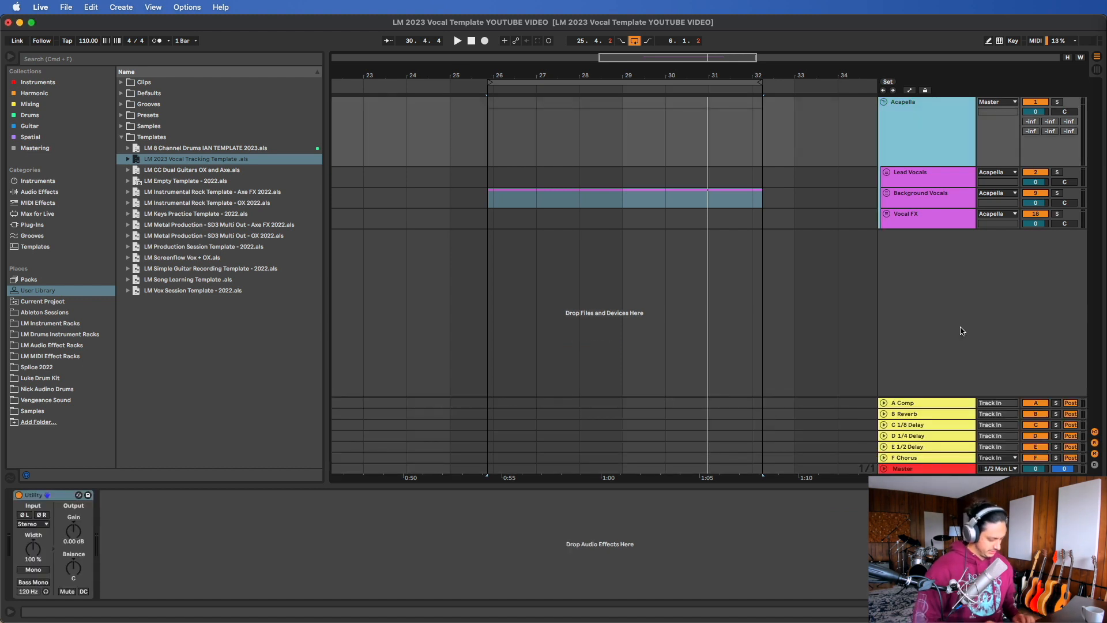
key(alt+super+t)
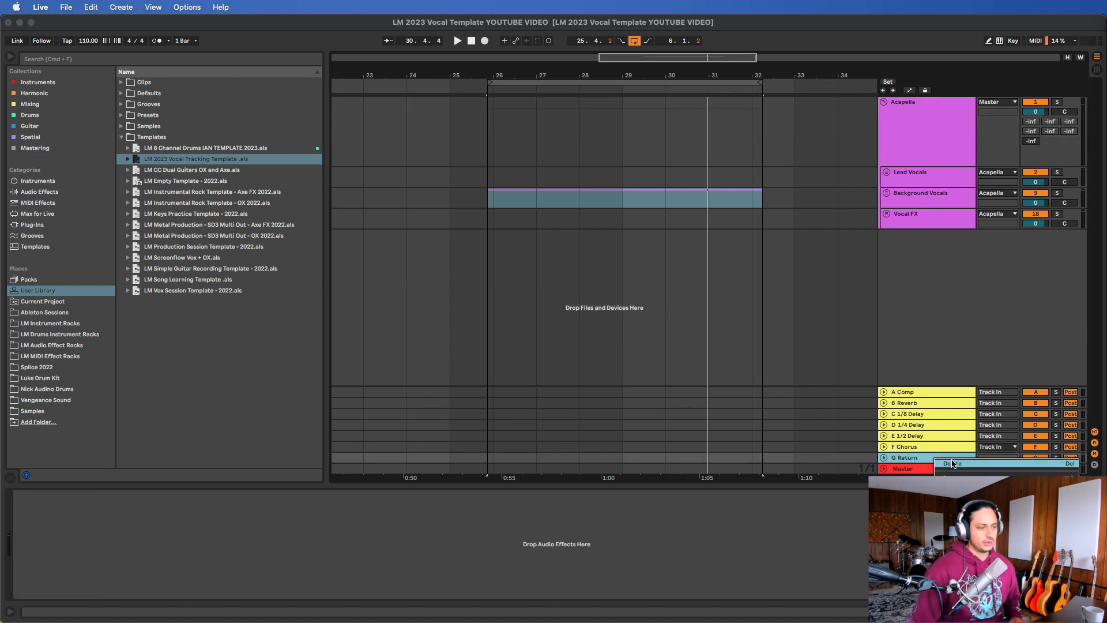
key(Delete)
Step: Step through the return tracks in order from A Comp down to F Chorus
click(926, 404)
key(Down)
key(Down)
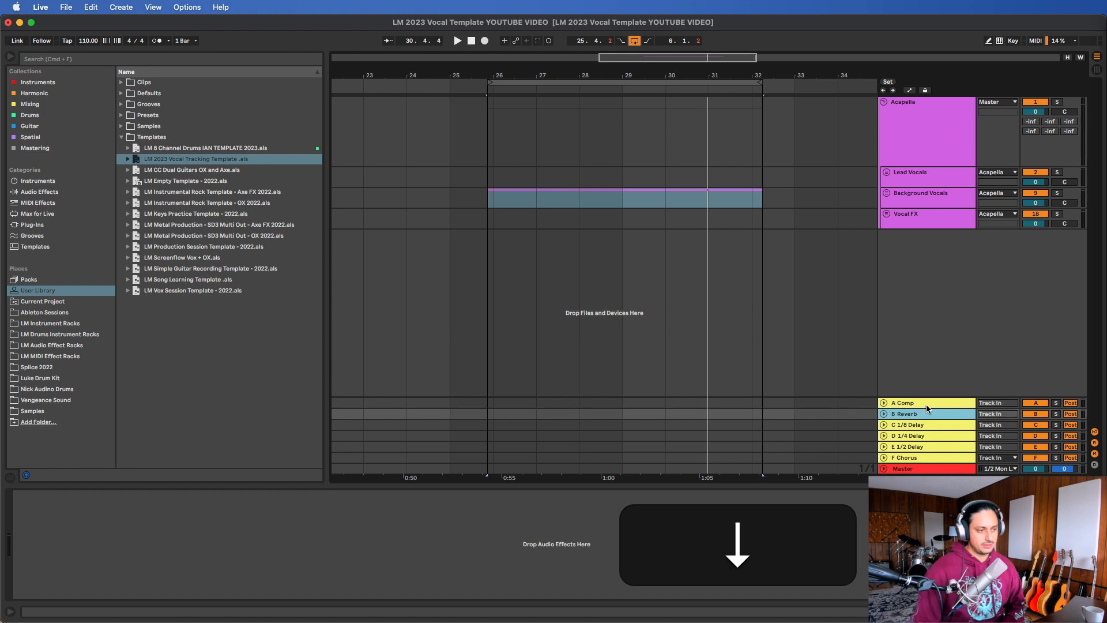
key(Down)
key(Down)
key(Down)
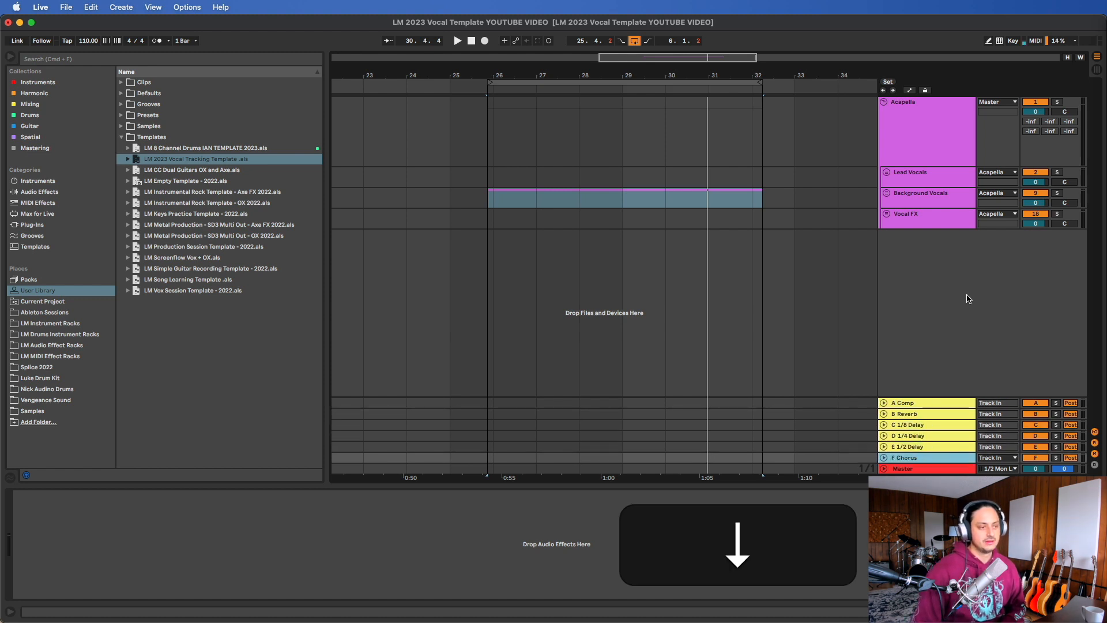
Step: Review the Comp, Reverb, 1/8, 1/4 and 1/2 Delay, and Chorus return tracks individually, going back over the delays
click(896, 404)
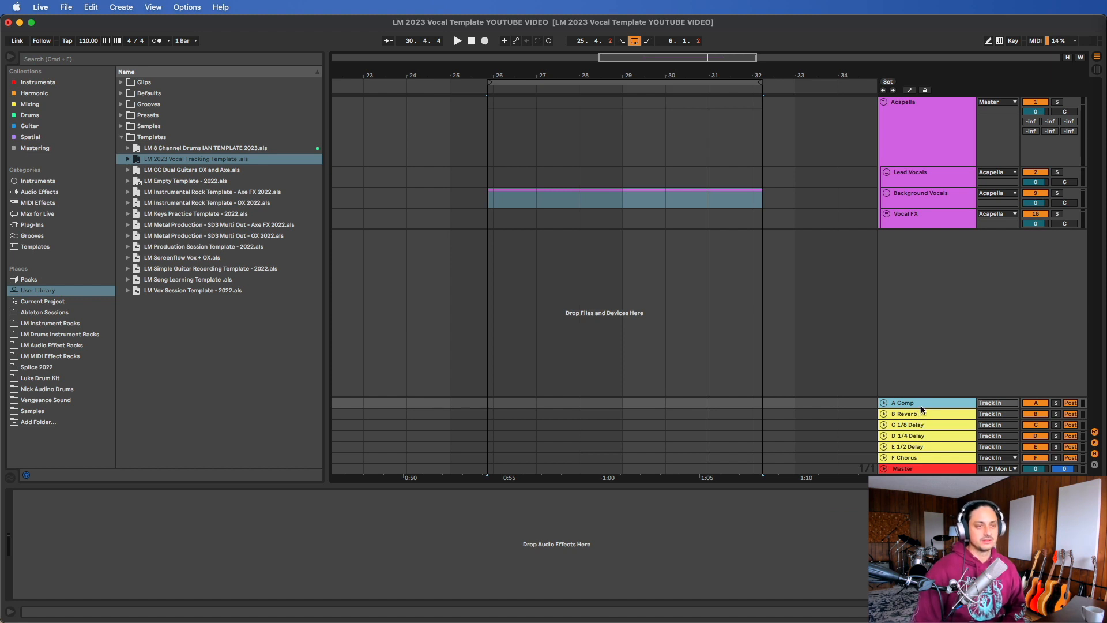
key(Down)
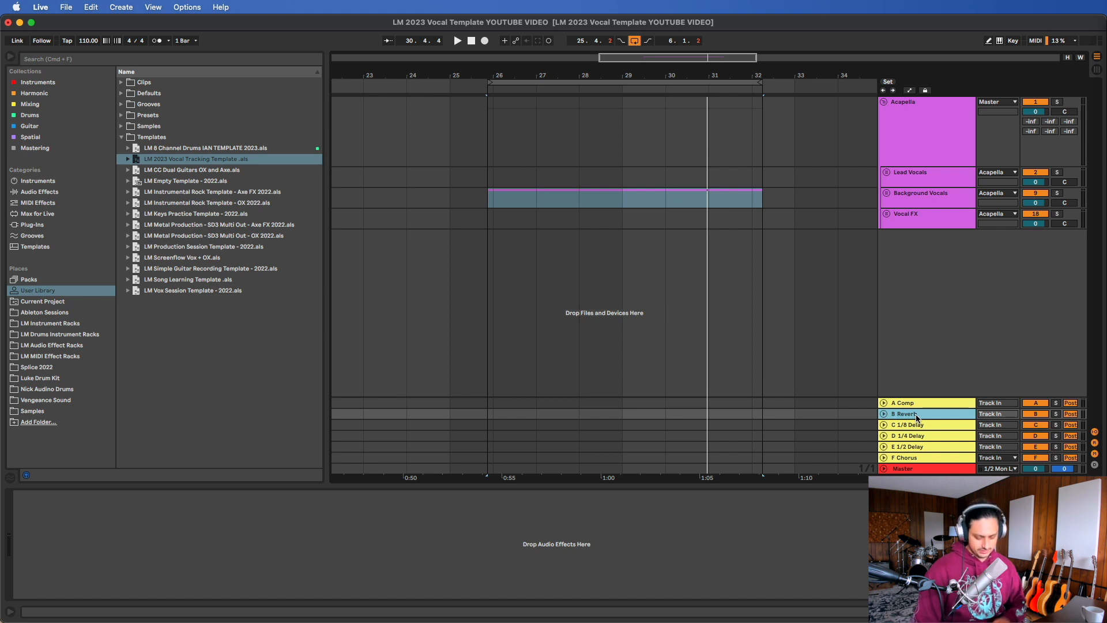
key(Down)
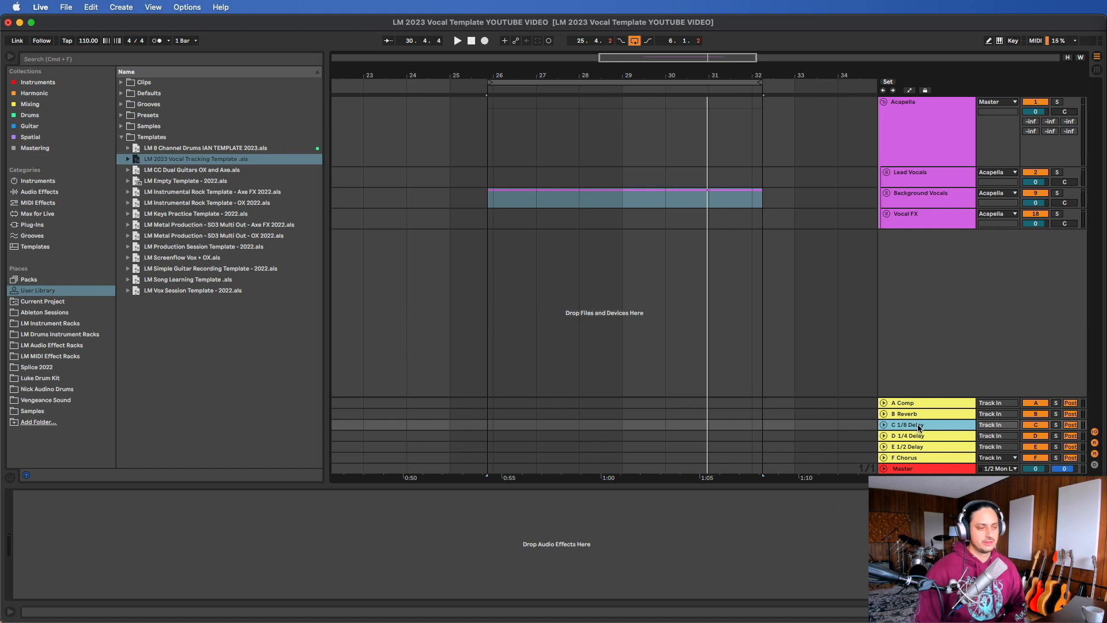
click(903, 438)
click(924, 449)
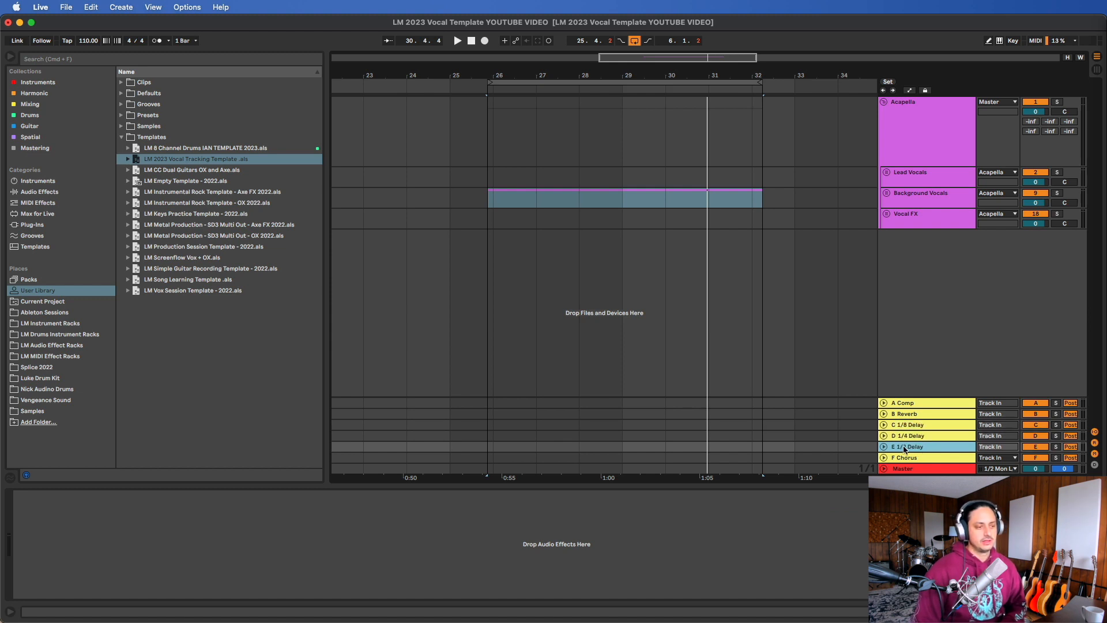
click(919, 437)
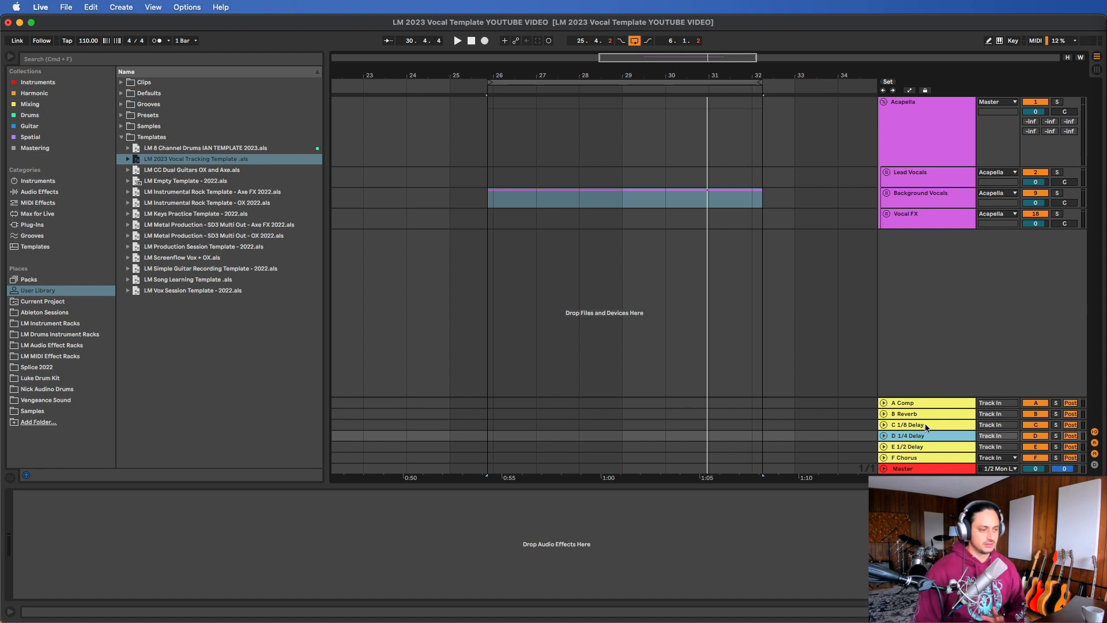
click(926, 427)
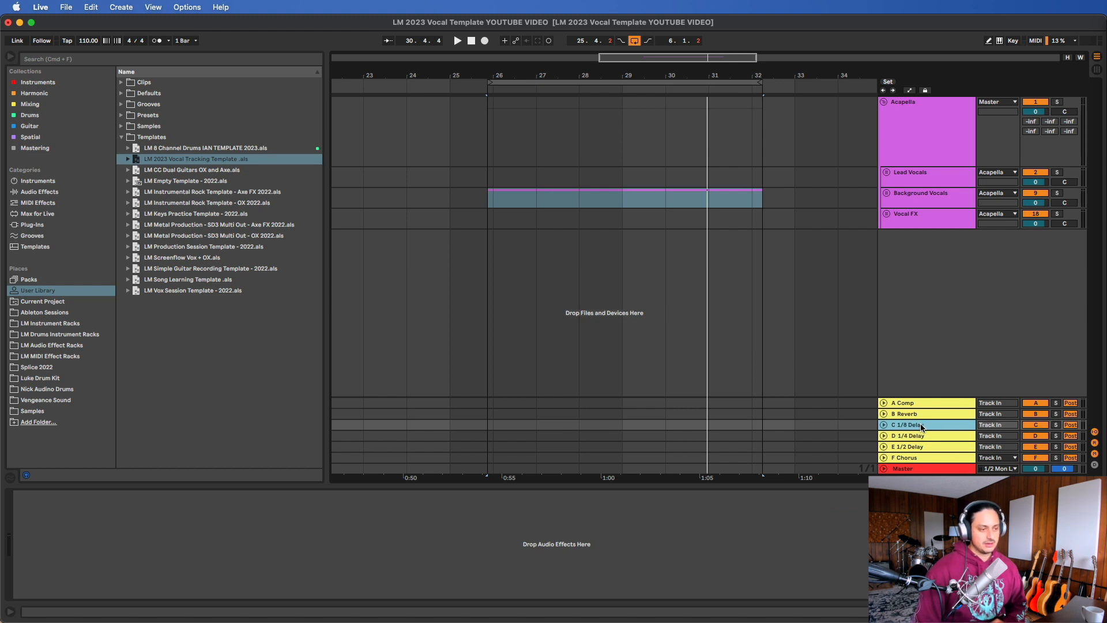
click(924, 448)
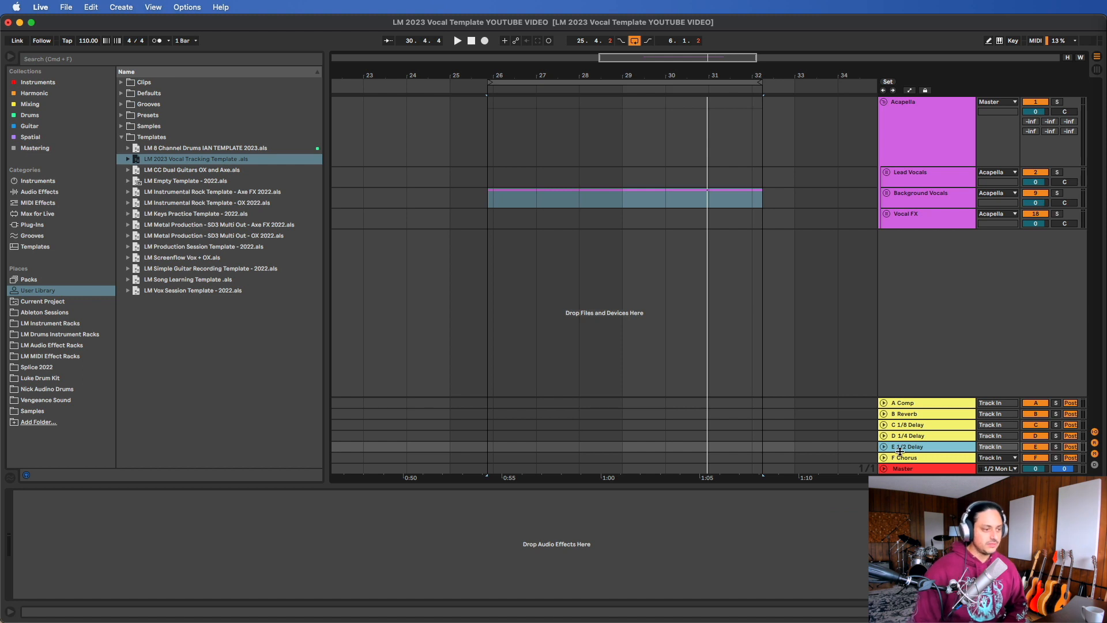
click(908, 458)
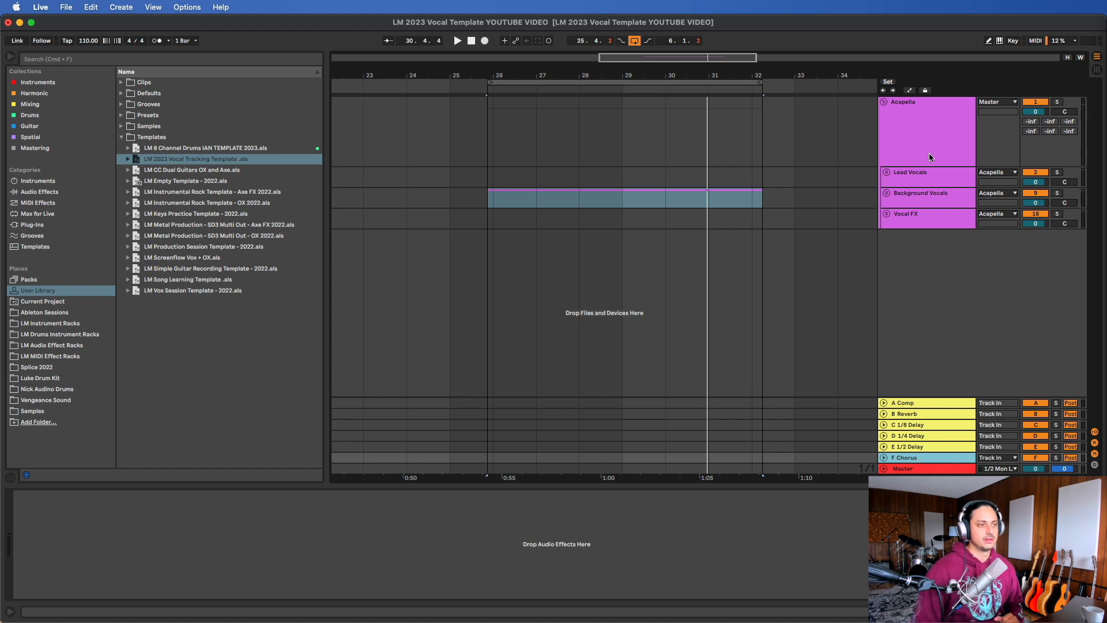
Step: Review the Acapella group and its Lead Vocals, Background Vocals and Vocal FX subgroups, ending on Vocal FX
click(928, 121)
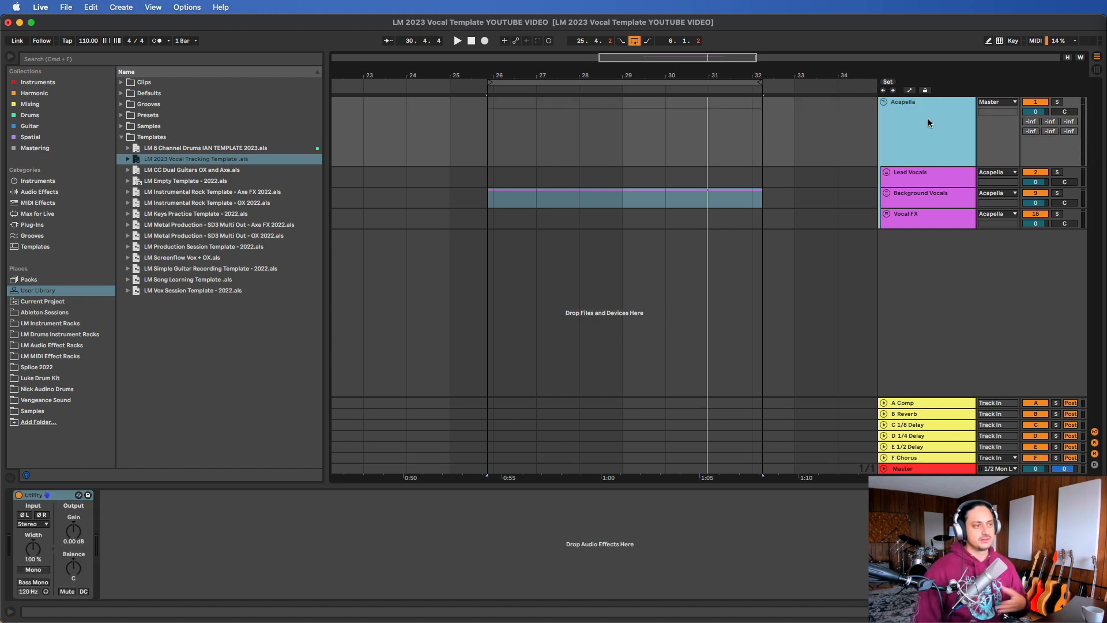
click(935, 174)
key(Down)
key(Down)
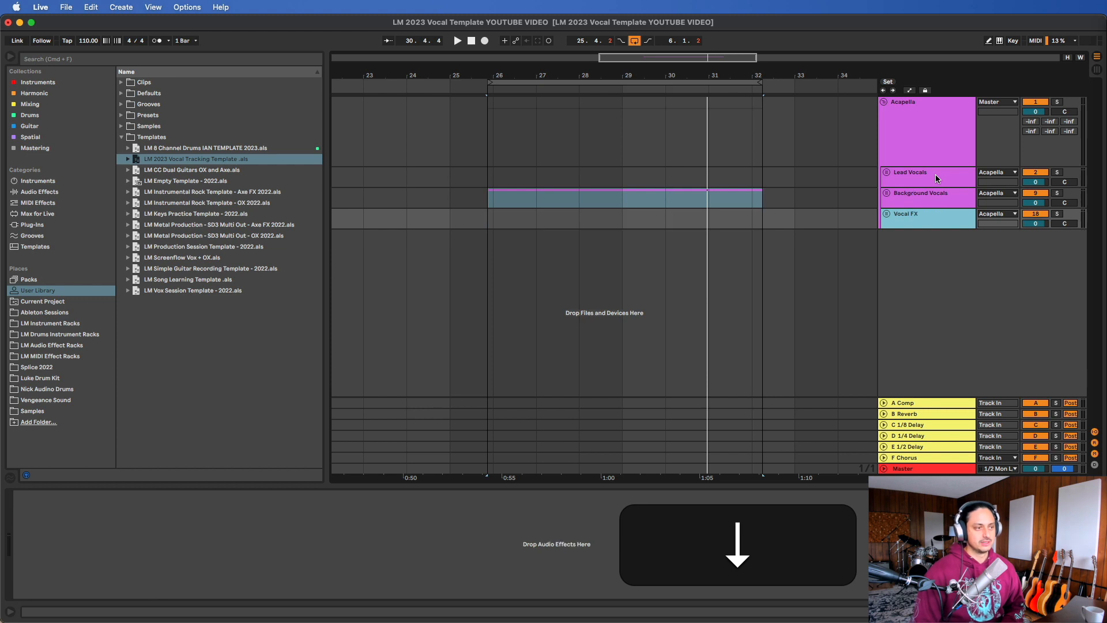
click(926, 175)
click(926, 197)
click(925, 180)
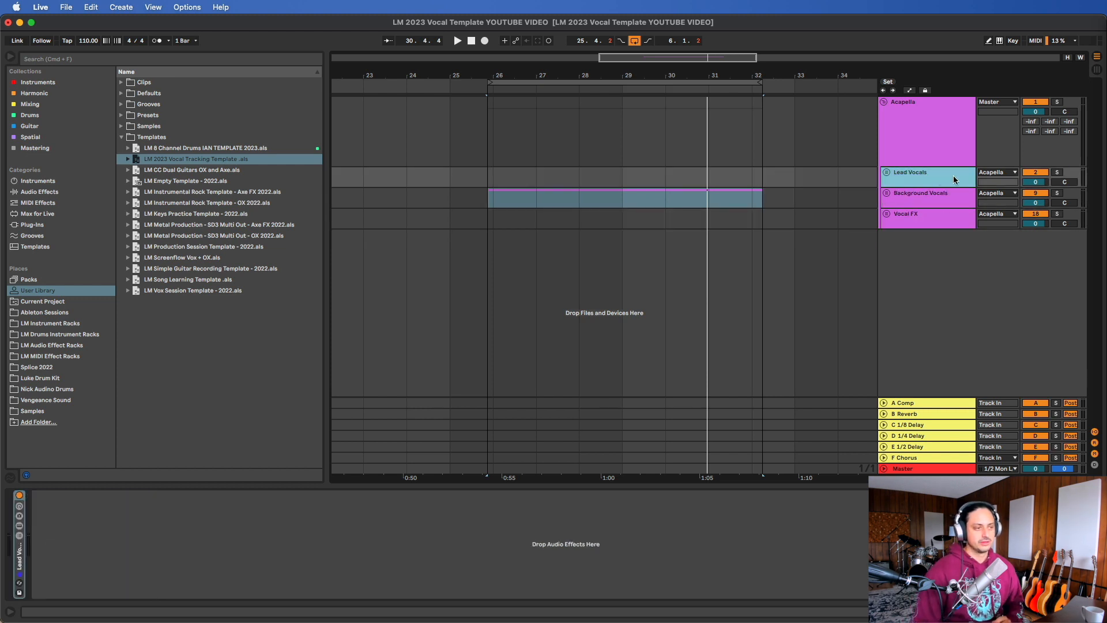
click(933, 193)
click(912, 213)
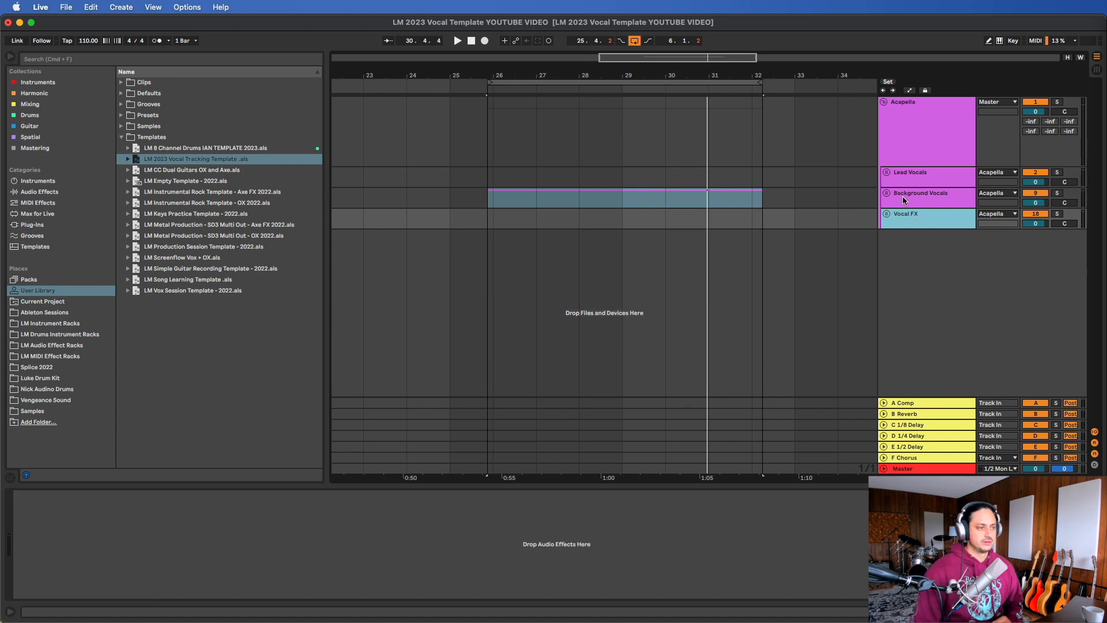
Step: Unfold the Vocal FX group and bring its tracks from Vocal Comp to Vocal Chorus into view
click(887, 193)
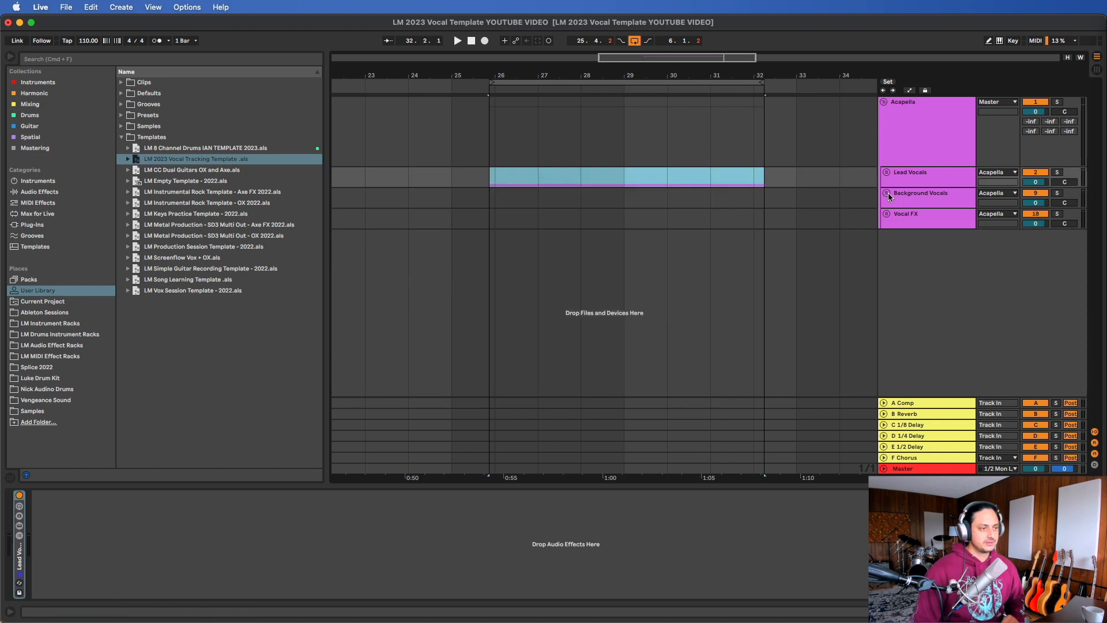
click(905, 214)
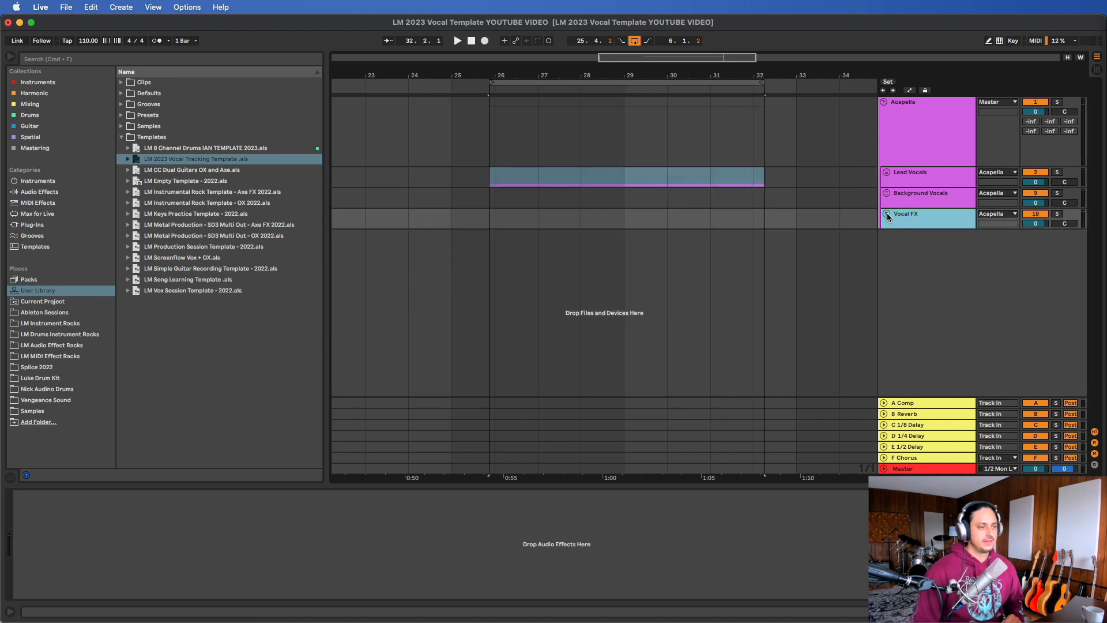
click(887, 214)
scroll(897, 203, down, 3)
scroll(932, 168, down, 2)
click(932, 167)
scroll(926, 260, down, 1)
Step: Unfold the A Comp return track and check its output routing to Vocal Comp
click(919, 402)
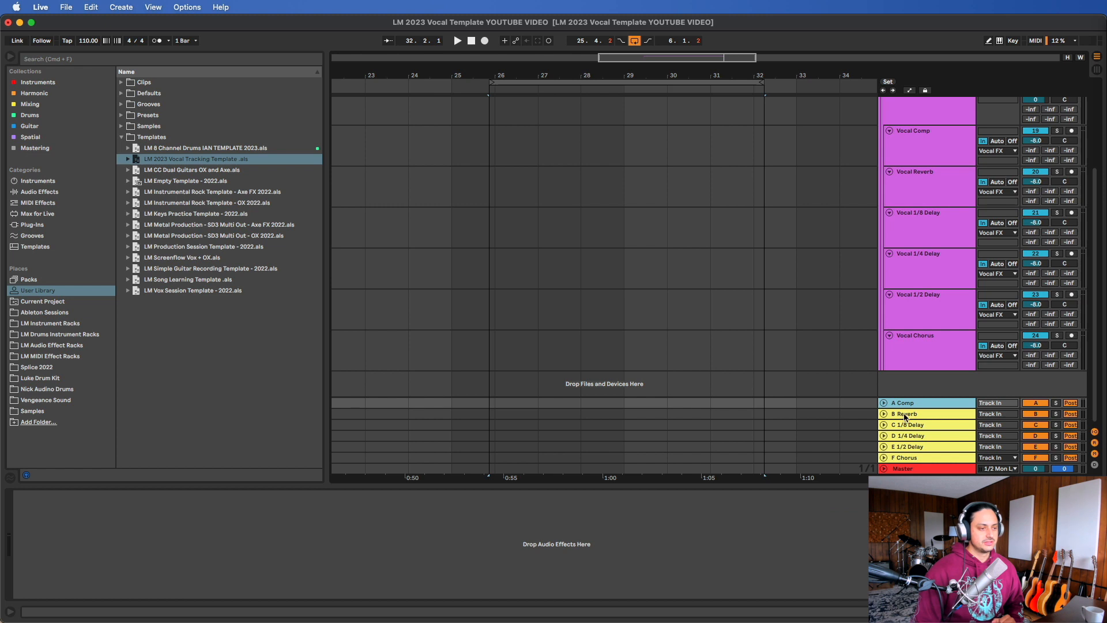
click(885, 400)
click(923, 387)
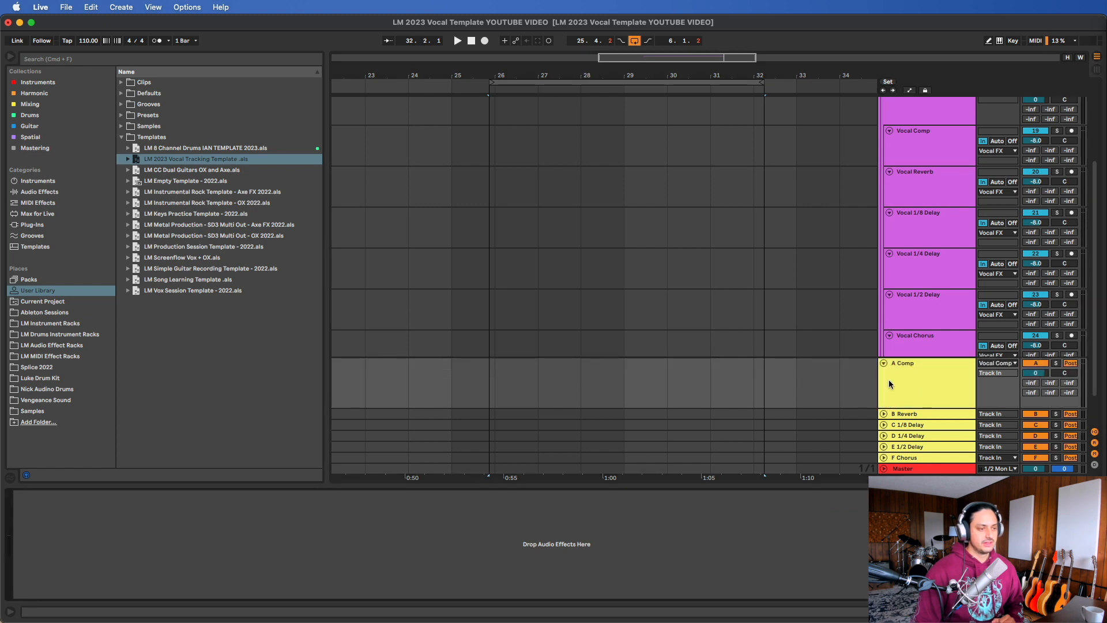
click(883, 364)
click(883, 363)
click(956, 375)
click(996, 363)
click(996, 364)
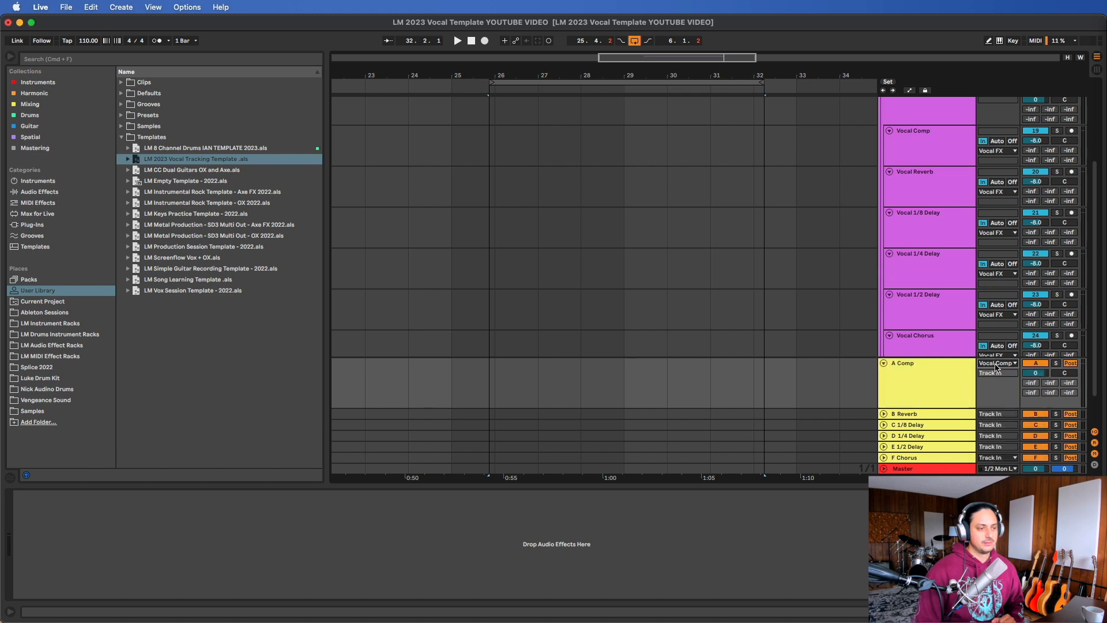
Step: Check the effect devices on the upper Vocal FX tracks, ending on Vocal Reverb
scroll(924, 136, down, 1)
click(923, 136)
click(925, 167)
scroll(925, 173, down, 1)
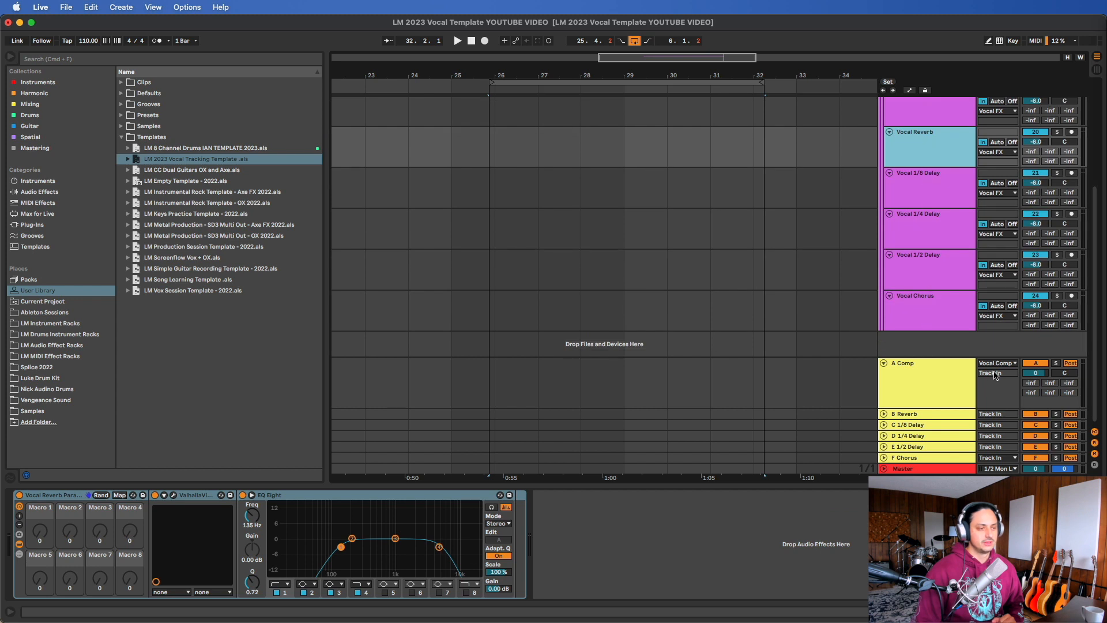
Step: Check the output routing choices for the A Comp return track, leaving it routed to Vocal Comp
click(928, 372)
click(996, 363)
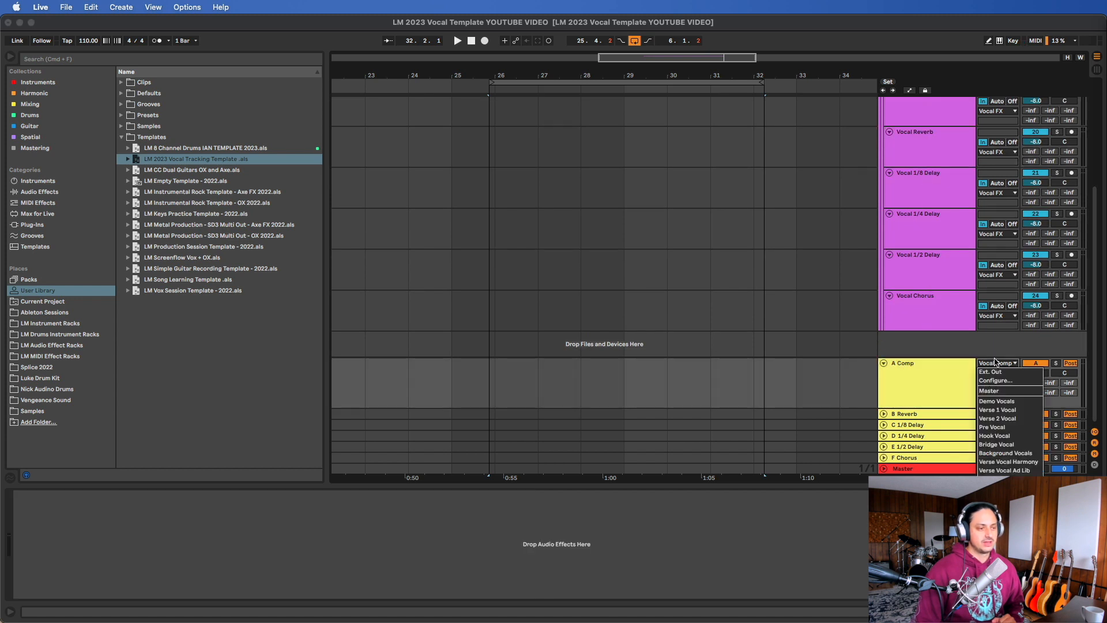
click(995, 363)
click(919, 387)
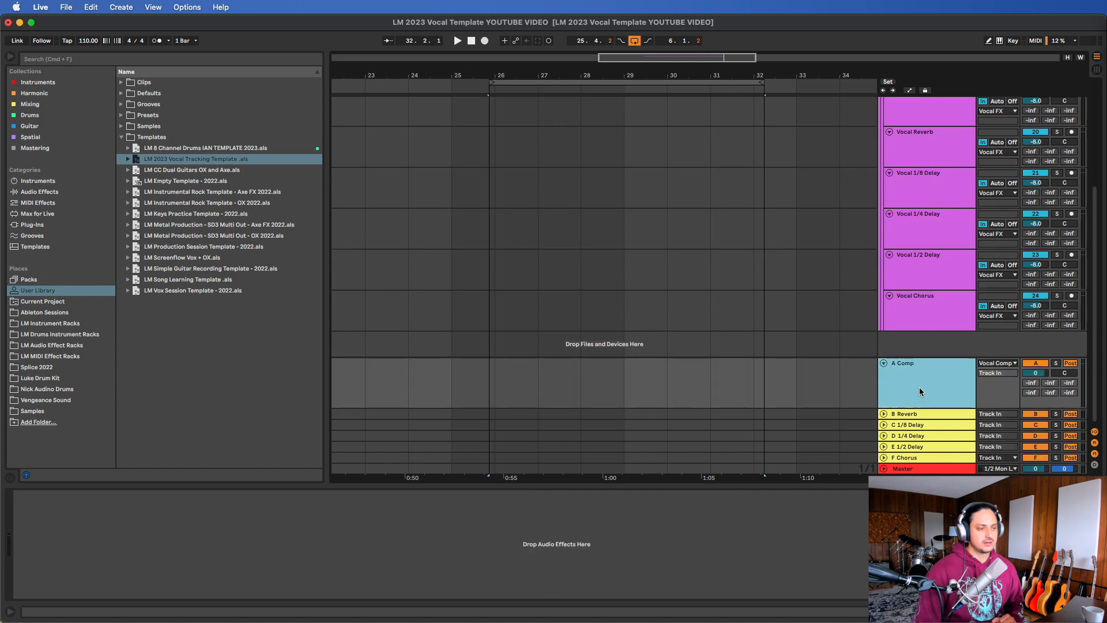
right_click(1037, 385)
click(1035, 386)
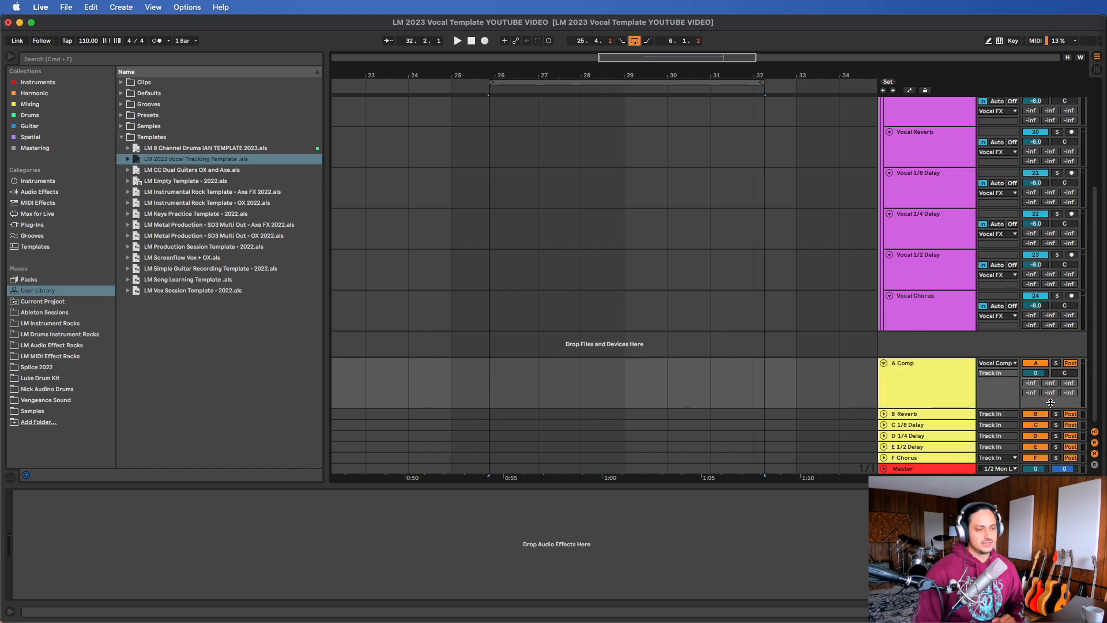
Step: Fold the A Comp return, check B Reverb's output routing, and hide all the return tracks
click(884, 362)
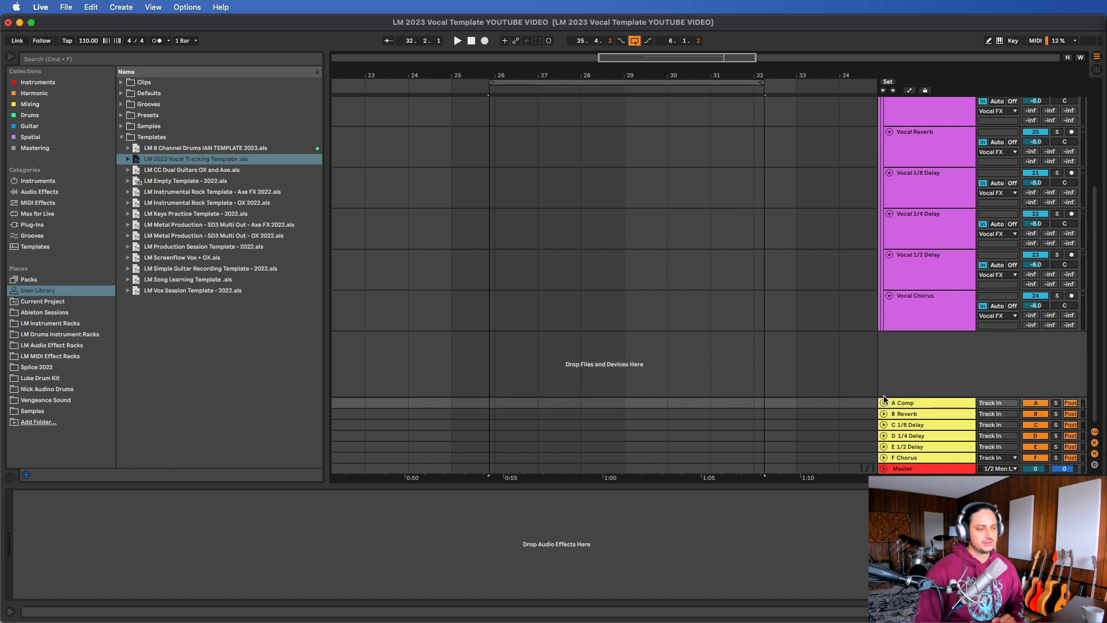
click(883, 413)
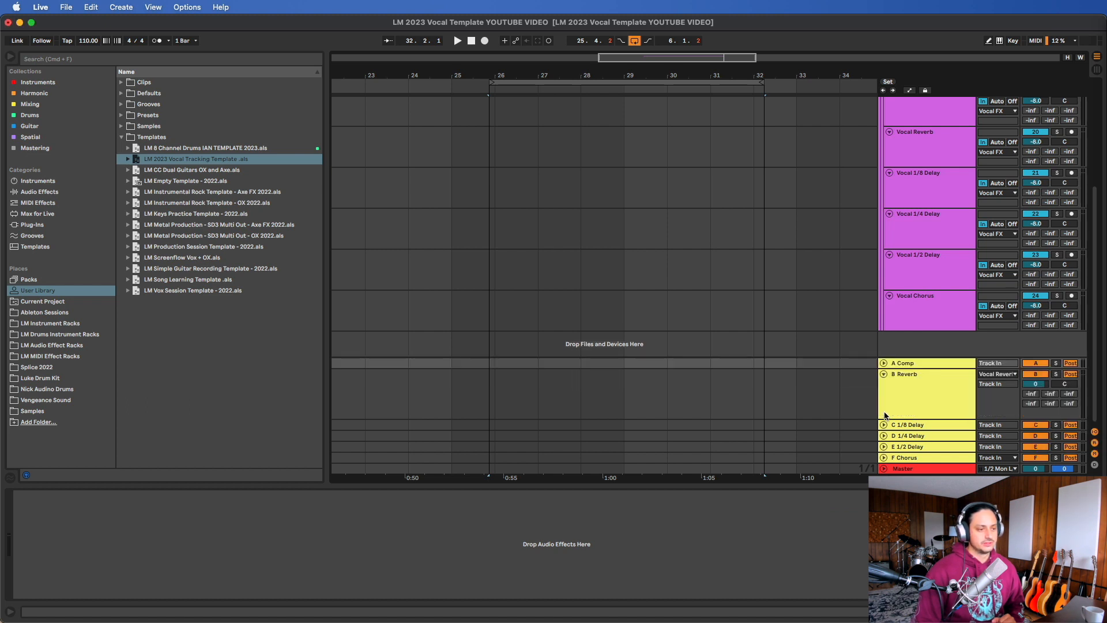
click(882, 374)
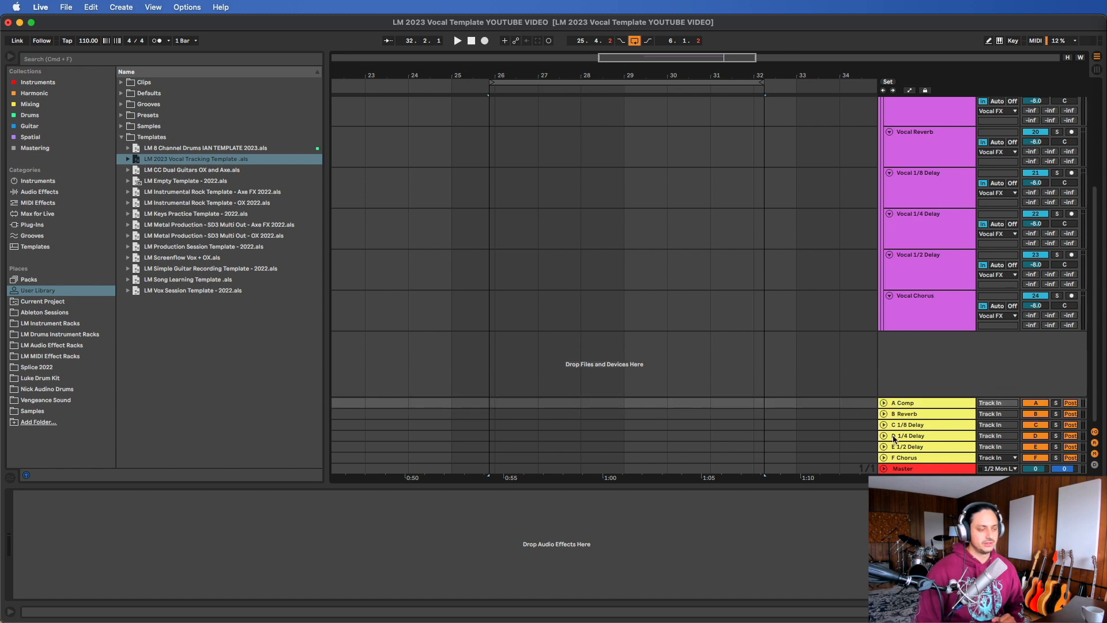
click(921, 403)
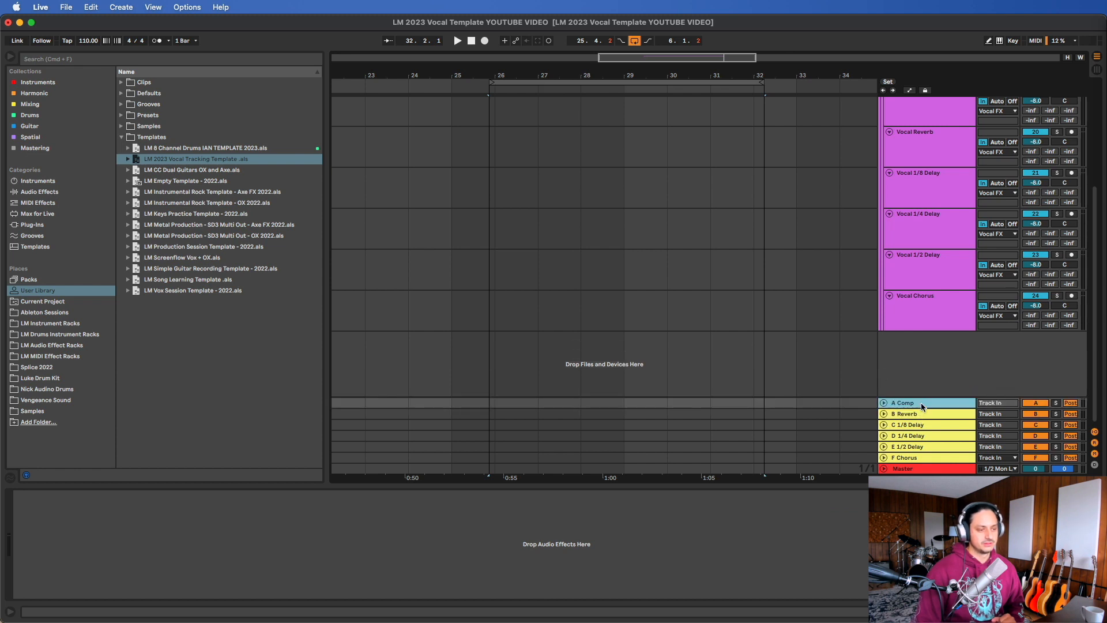
click(1095, 443)
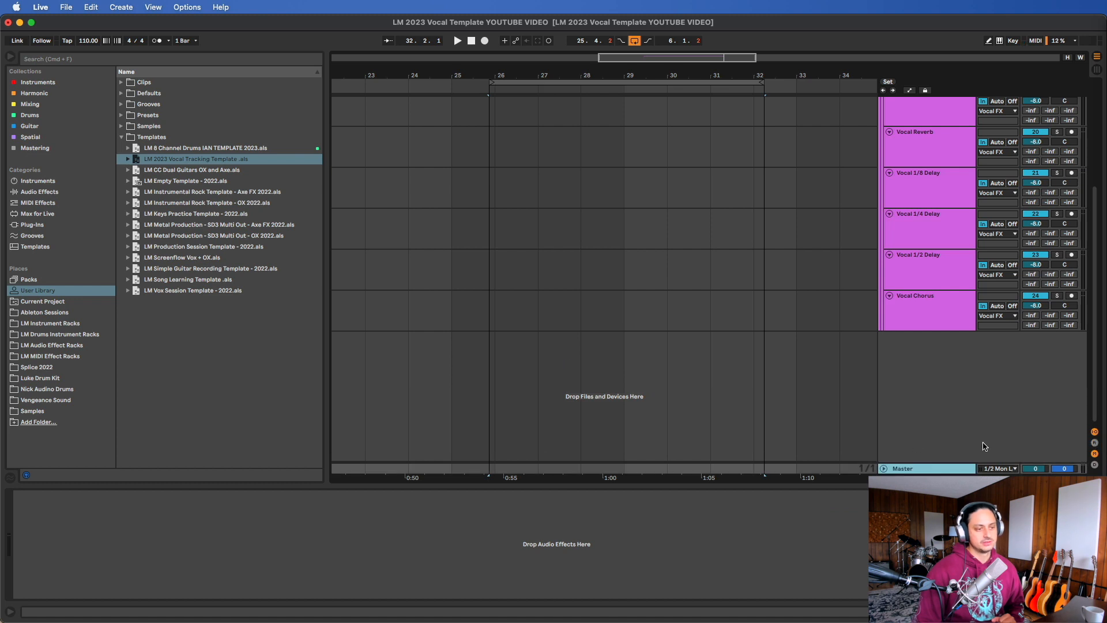
Step: Unfold the Lead Vocals group and make the Bridge Vocal track slightly taller
scroll(952, 383, up, 3)
click(923, 195)
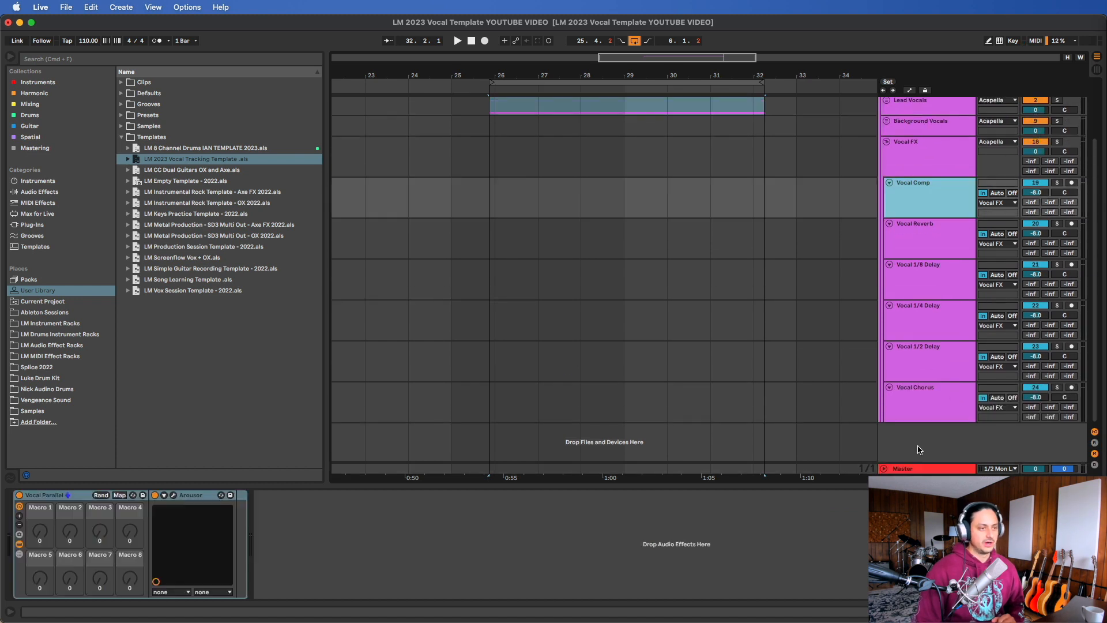
scroll(891, 138, up, 2)
click(887, 136)
scroll(924, 288, down, 3)
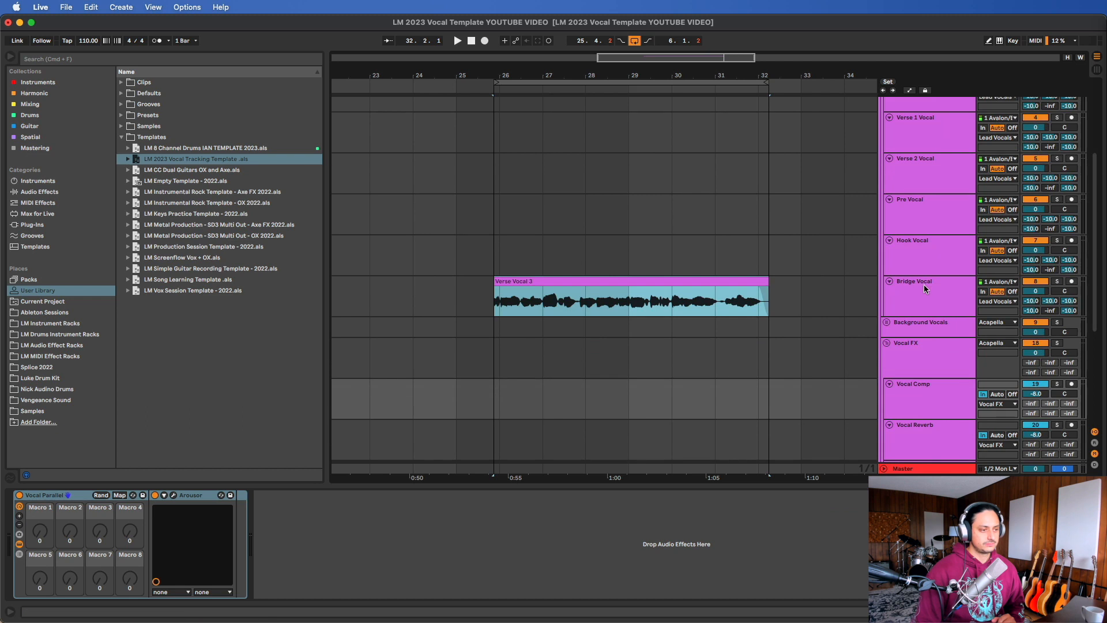
drag(928, 314, 928, 324)
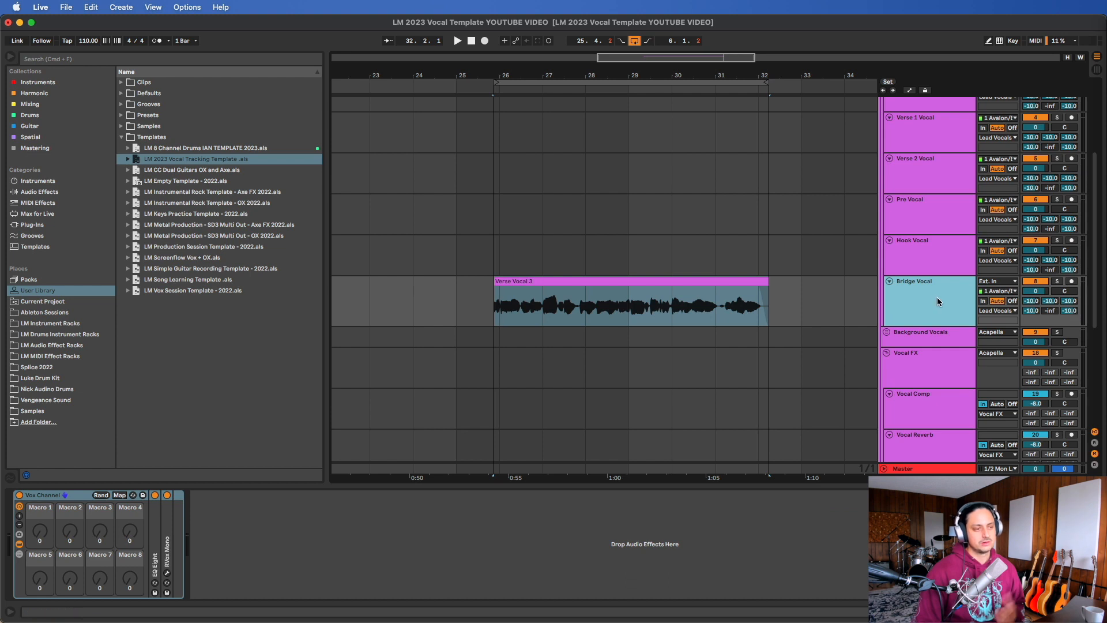
Step: Examine the effects on the Vocal Comp track and on the Acapella group
scroll(936, 296, down, 8)
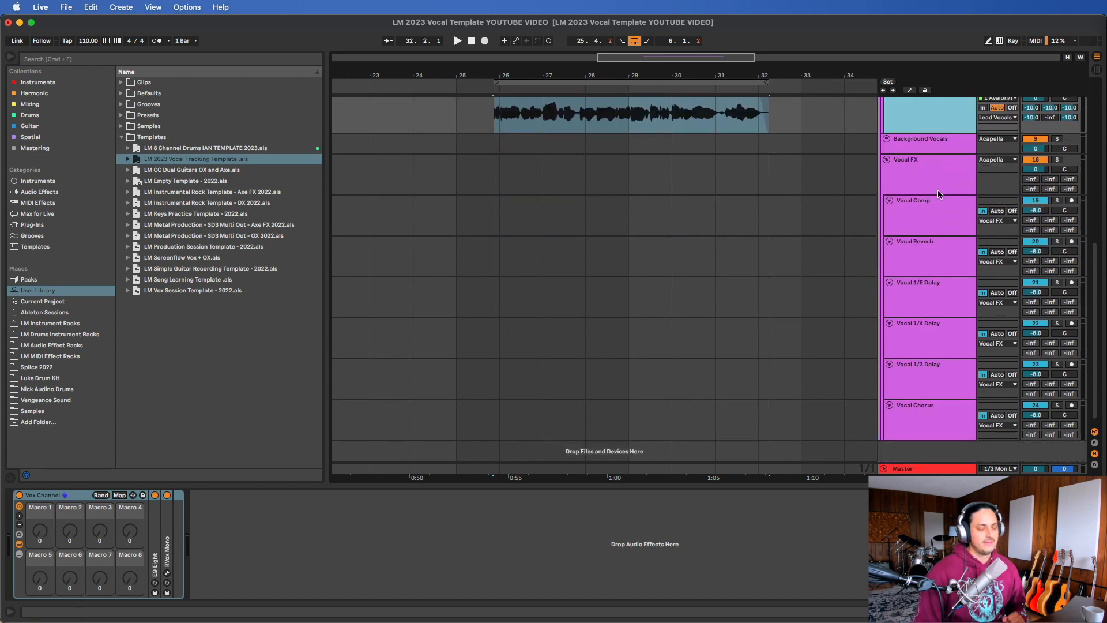
click(947, 217)
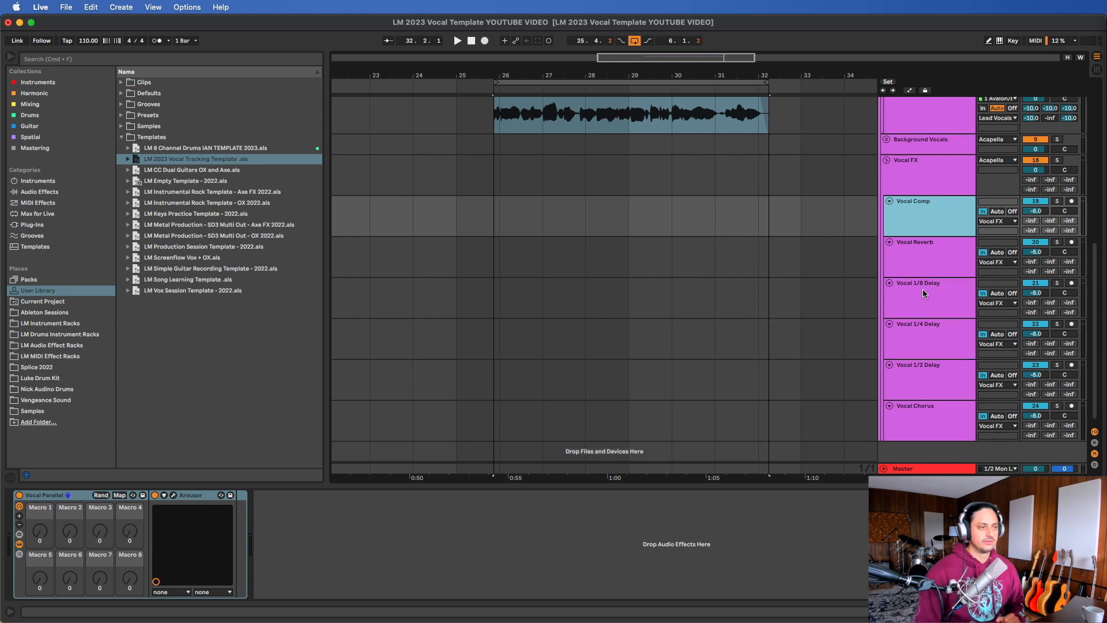
scroll(934, 175, up, 10)
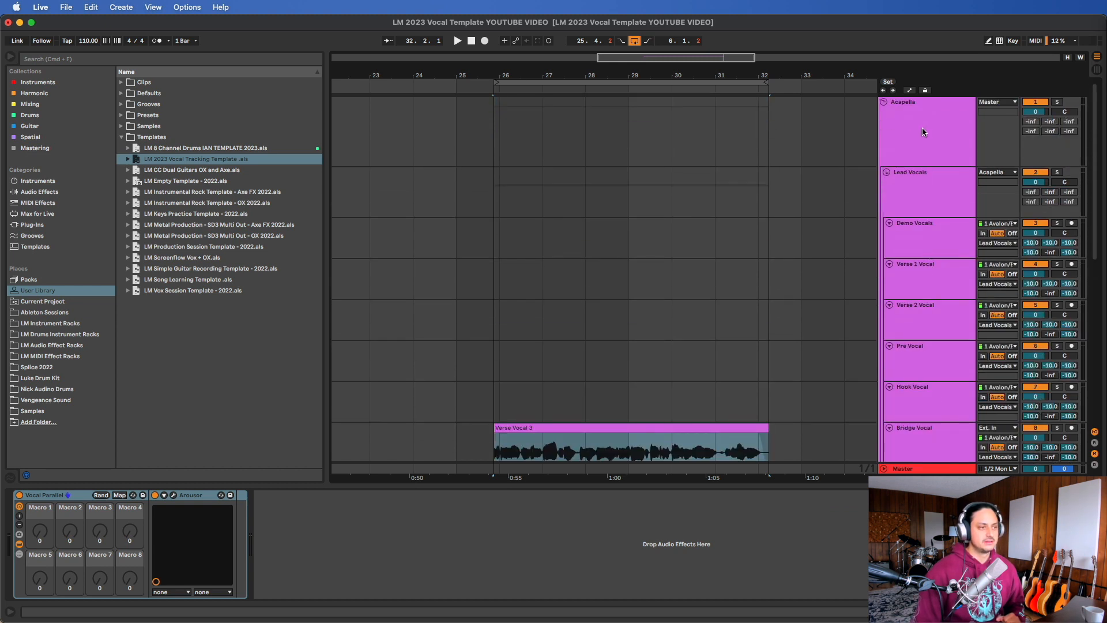
click(920, 124)
scroll(920, 123, down, 5)
scroll(919, 123, up, 5)
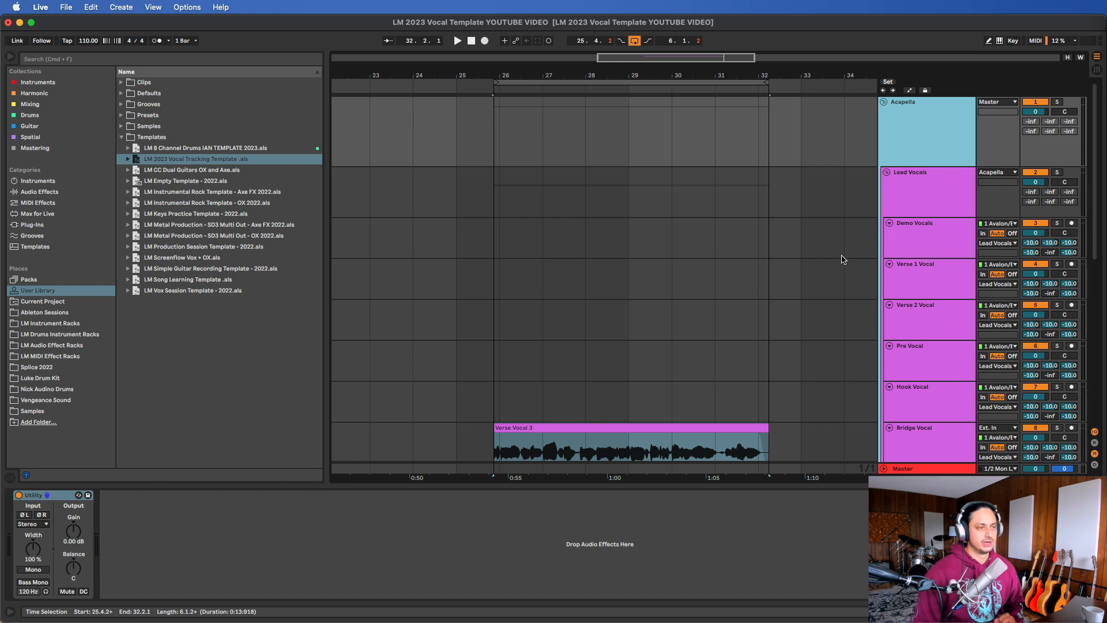
Step: Look over the lead vocal and Vocal FX tracks inside the Acapella group, ending with Acapella selected
scroll(846, 256, down, 3)
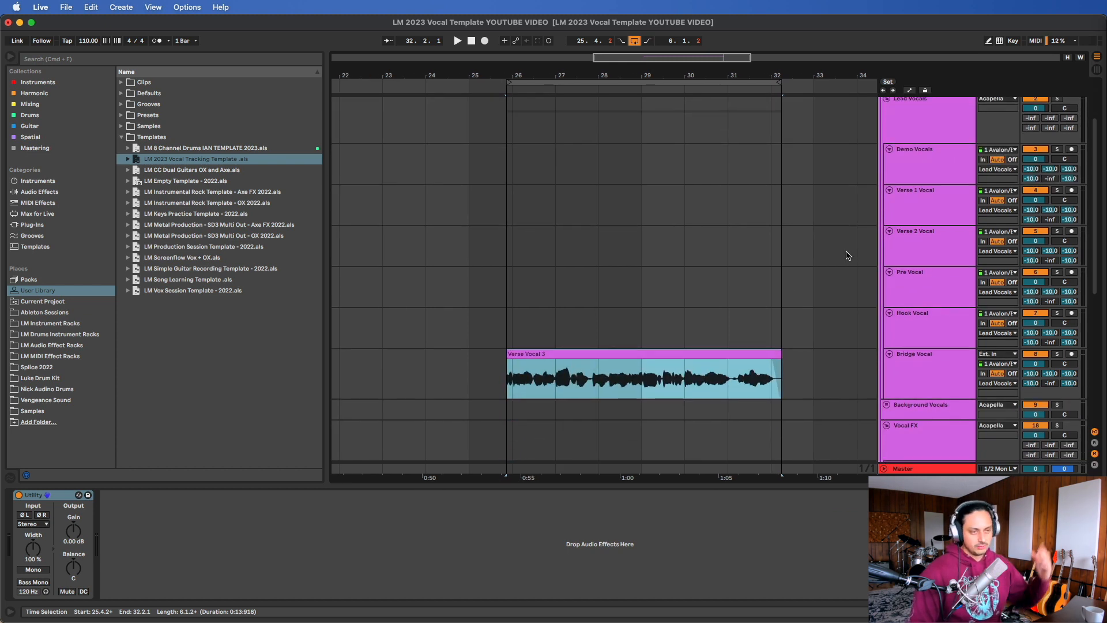
scroll(847, 256, down, 10)
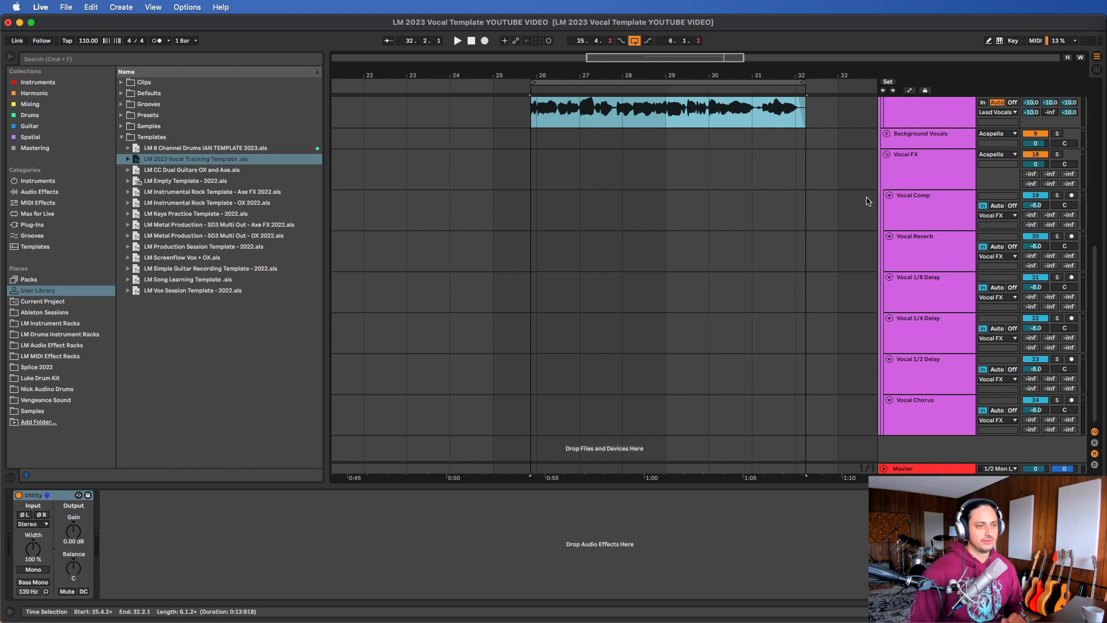
scroll(927, 396, up, 12)
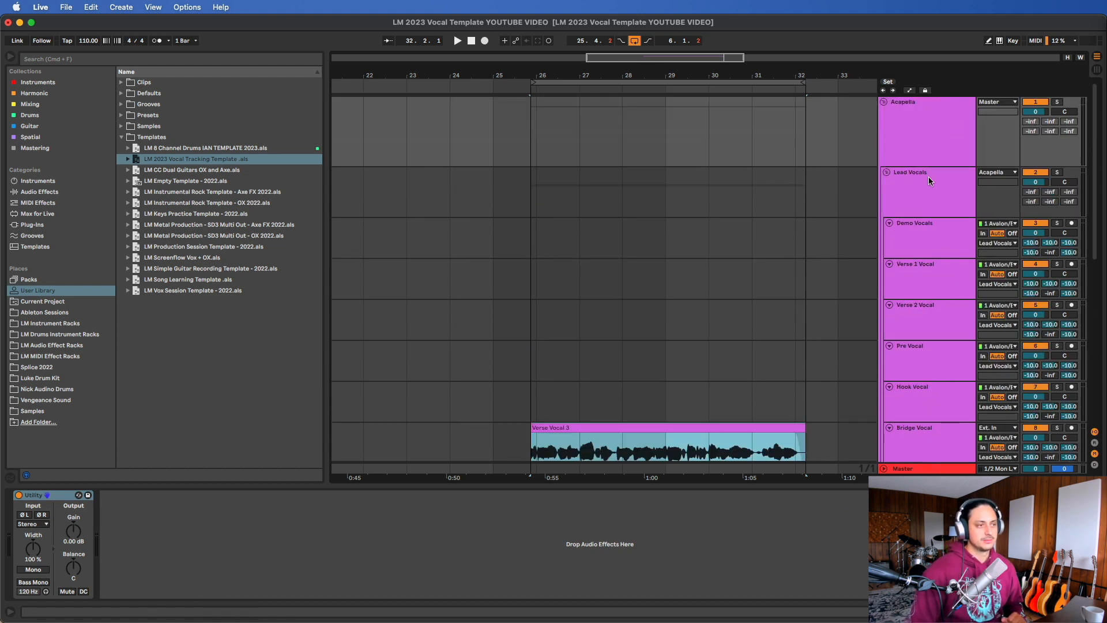
click(919, 141)
scroll(919, 141, up, 2)
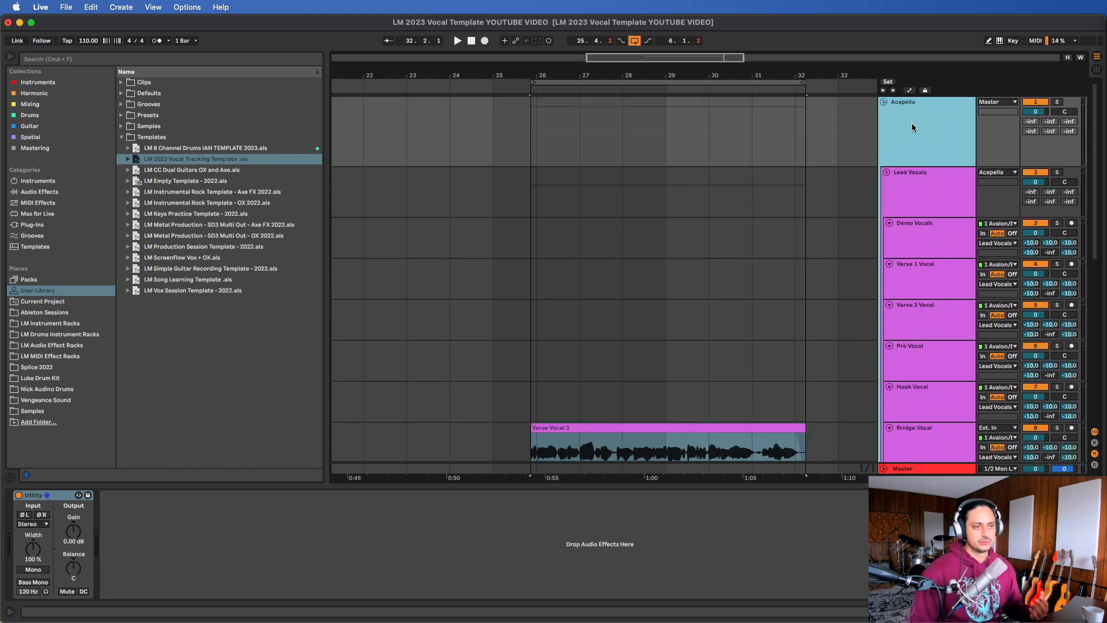
Step: Compare the device chains of the Vocal FX group and its Vocal Comp track, ending on Vocal FX
scroll(921, 158, down, 8)
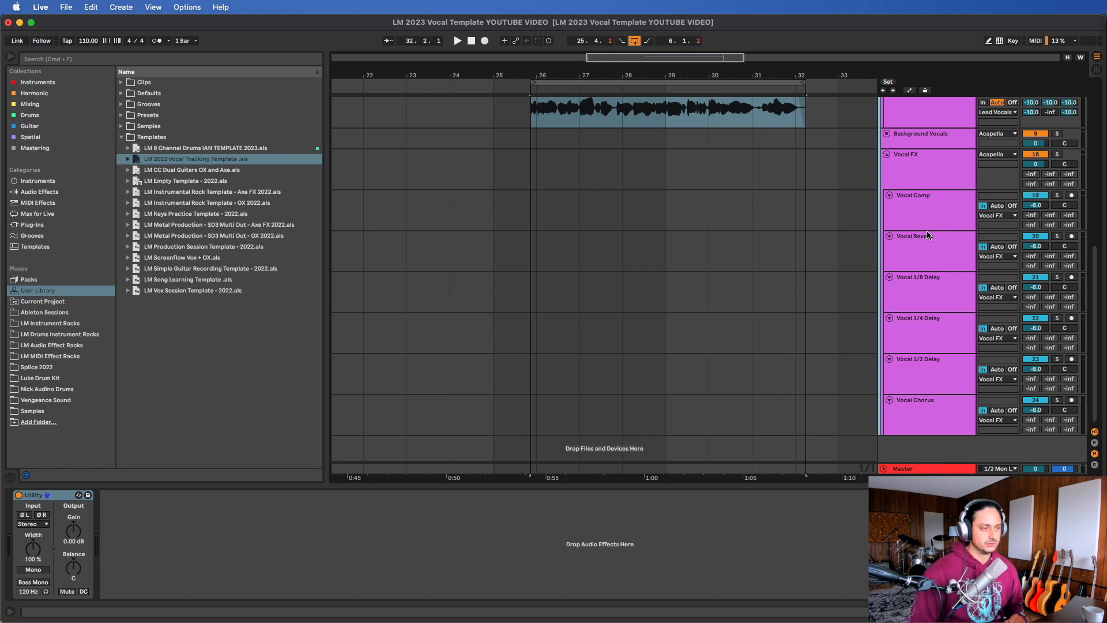
click(930, 202)
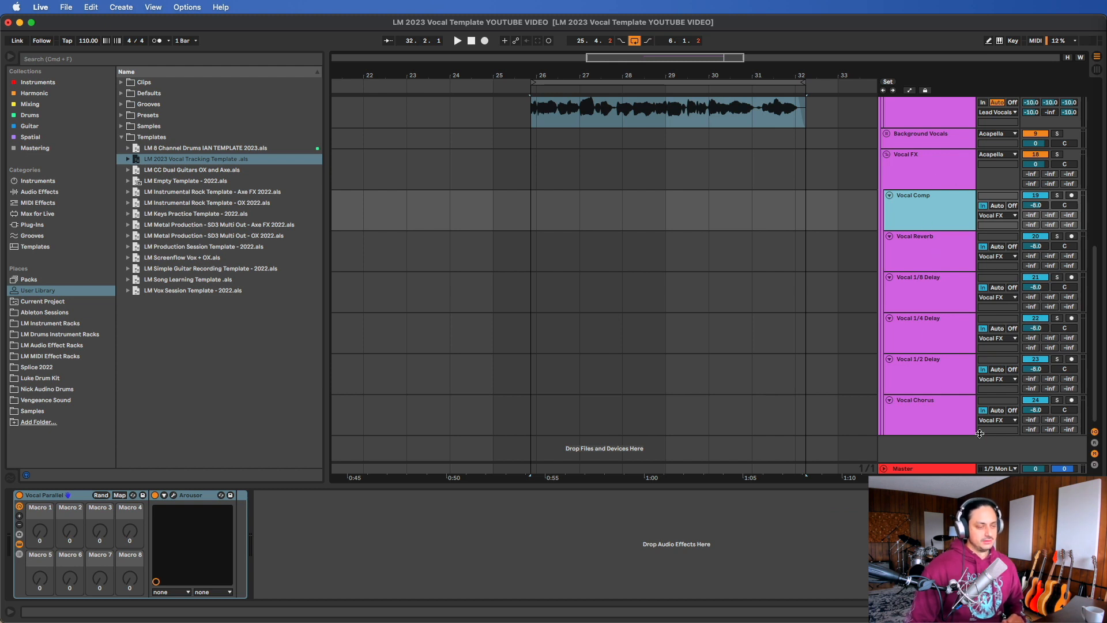
click(926, 164)
click(922, 207)
click(923, 171)
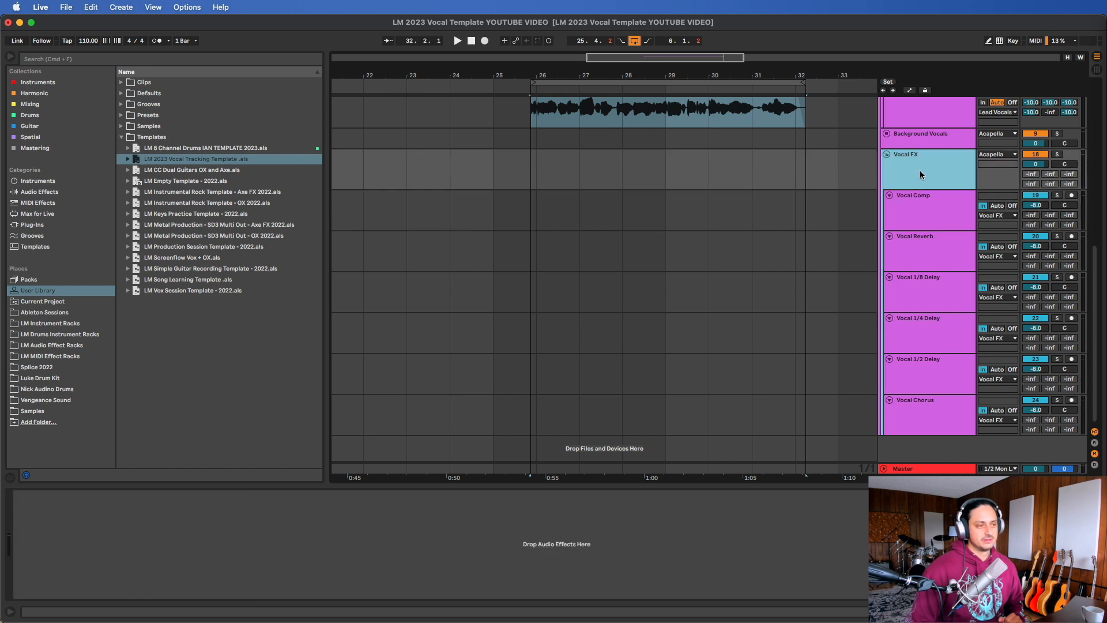
click(920, 219)
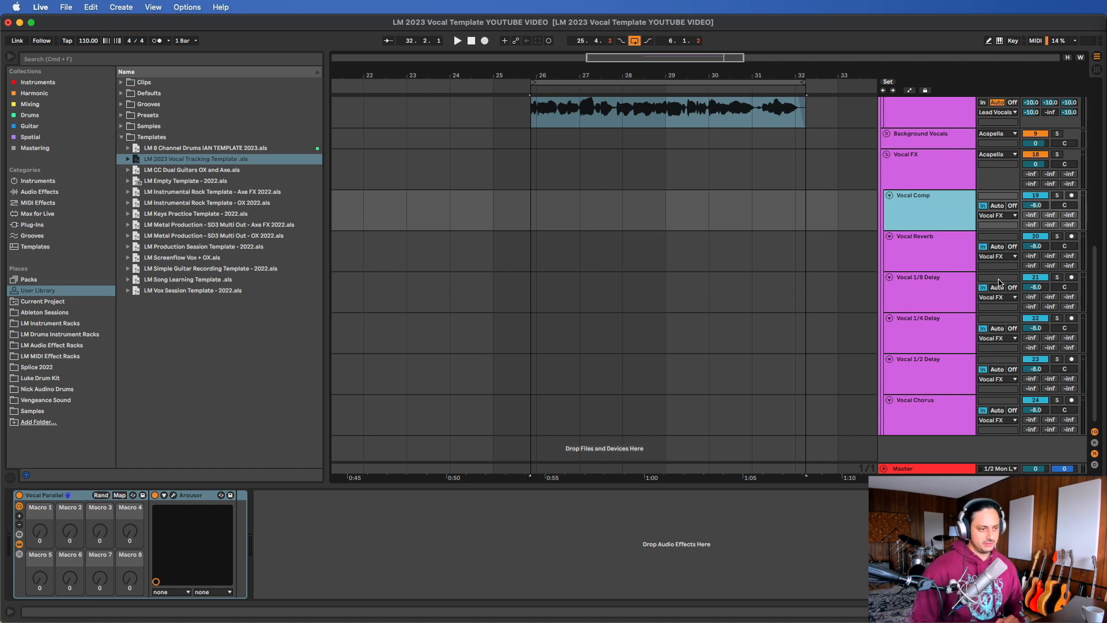
click(930, 183)
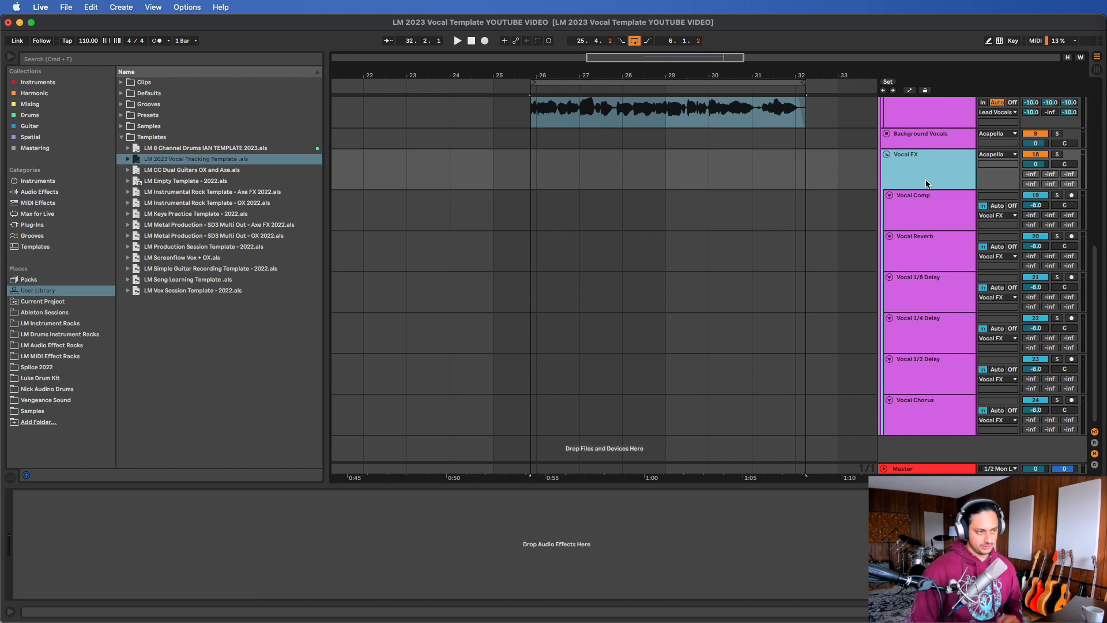
Step: Inspect the Arousor compressor settings on the Vocal Comp track and close the plug-in window
click(940, 225)
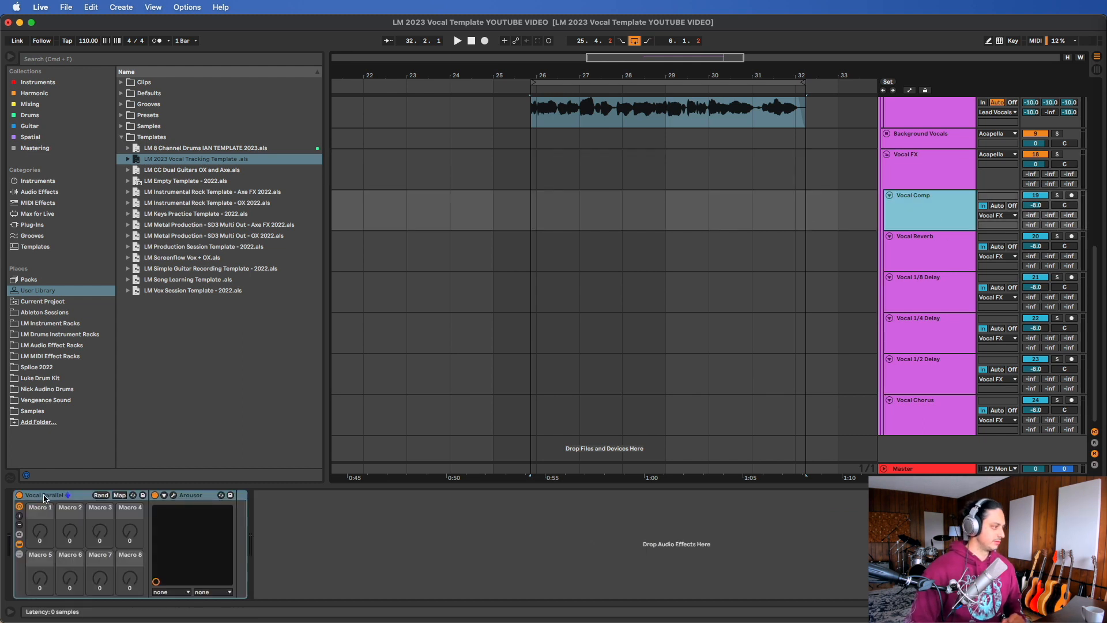
click(174, 496)
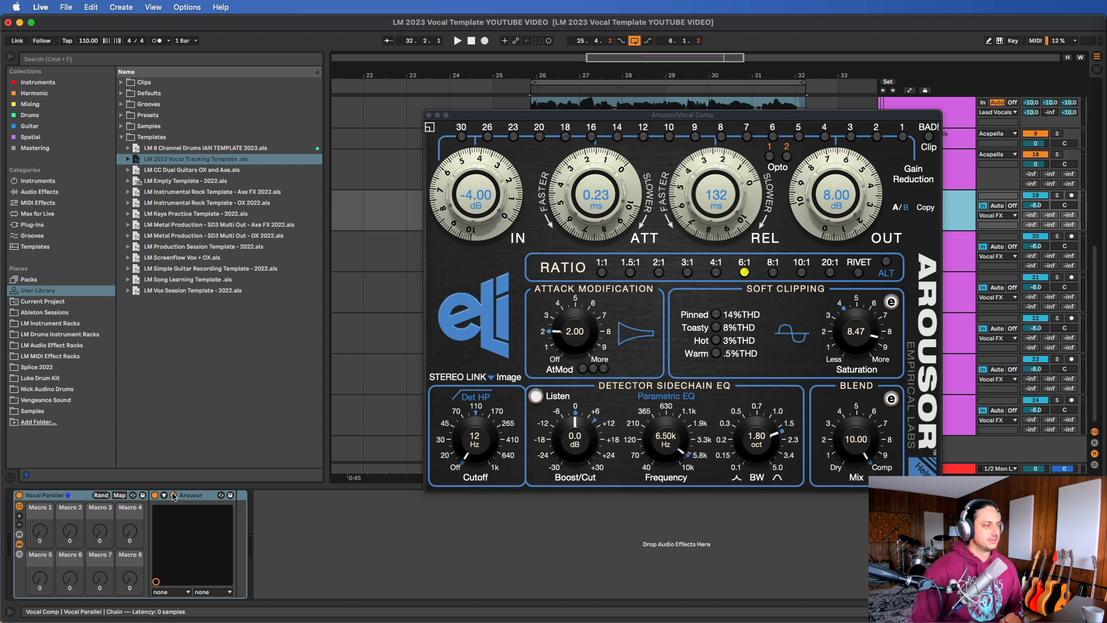
drag(702, 121, 497, 102)
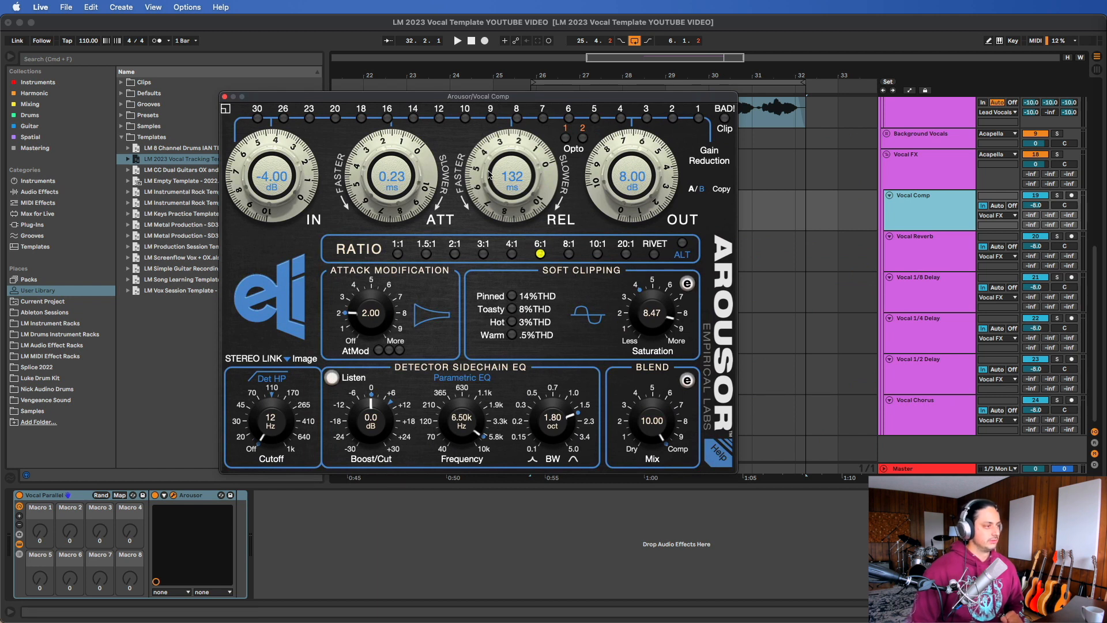
click(174, 495)
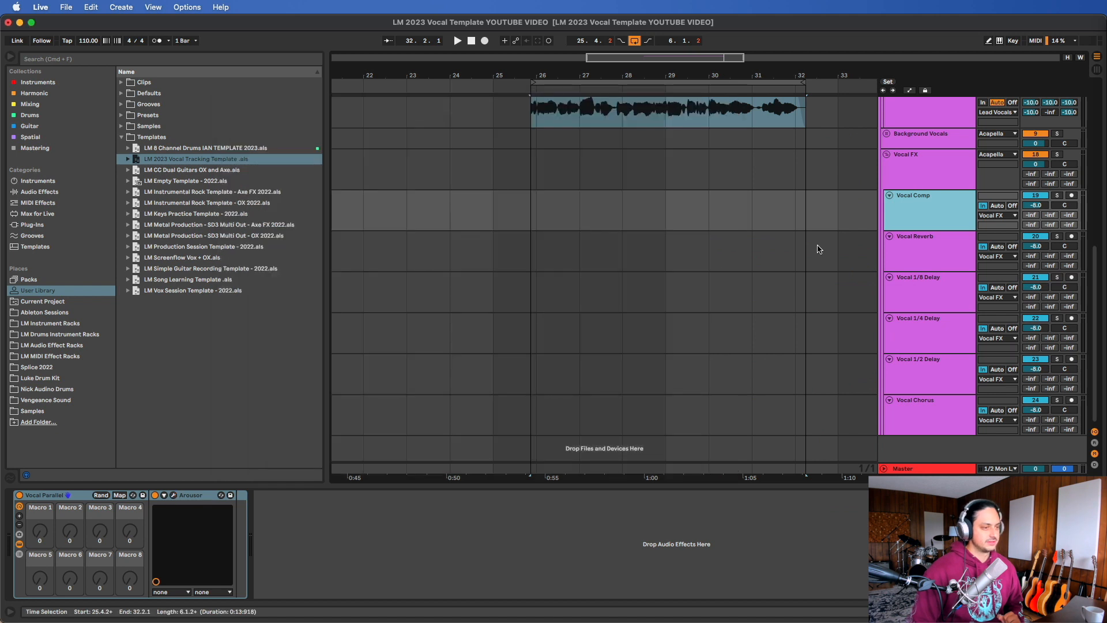
Step: Inspect the ValhallaVintageVerb settings on the Vocal Reverb track and close the plug-in window
click(919, 239)
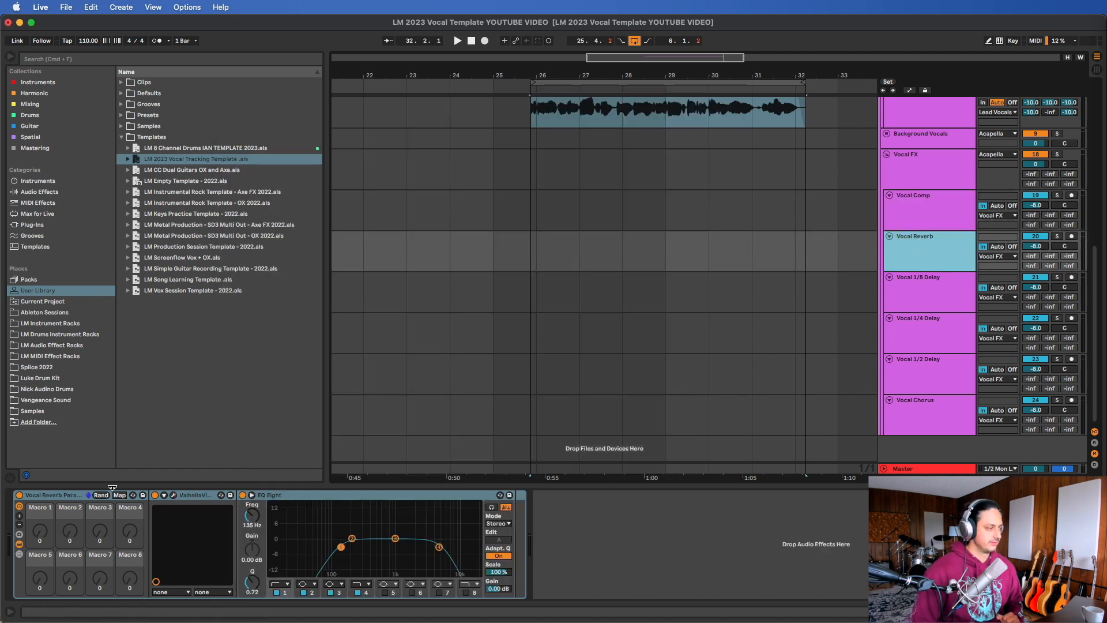
click(173, 494)
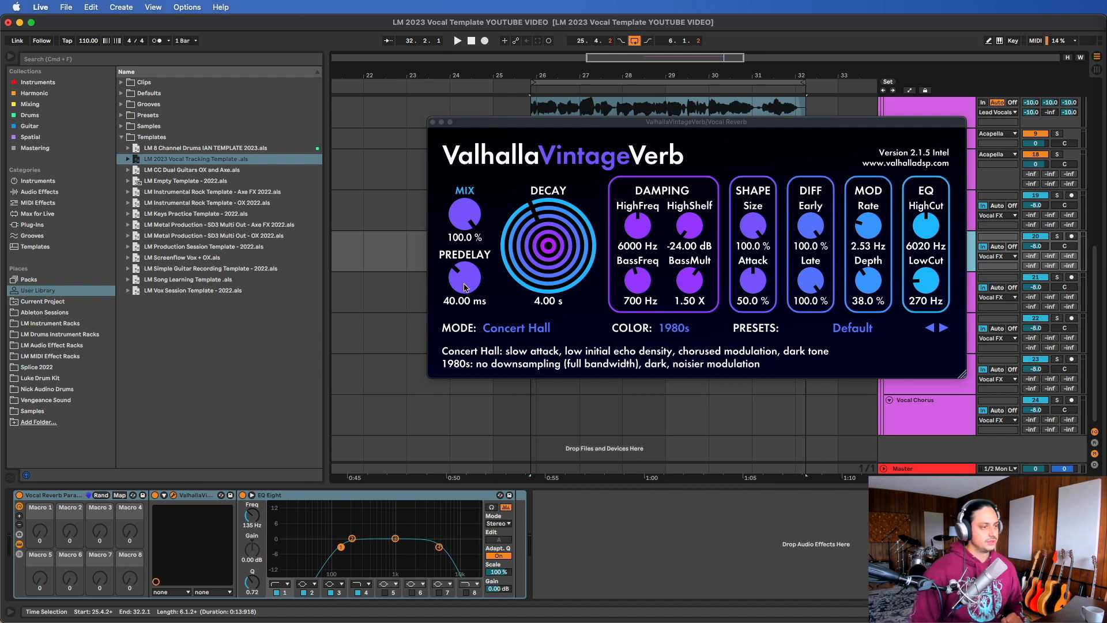
click(433, 122)
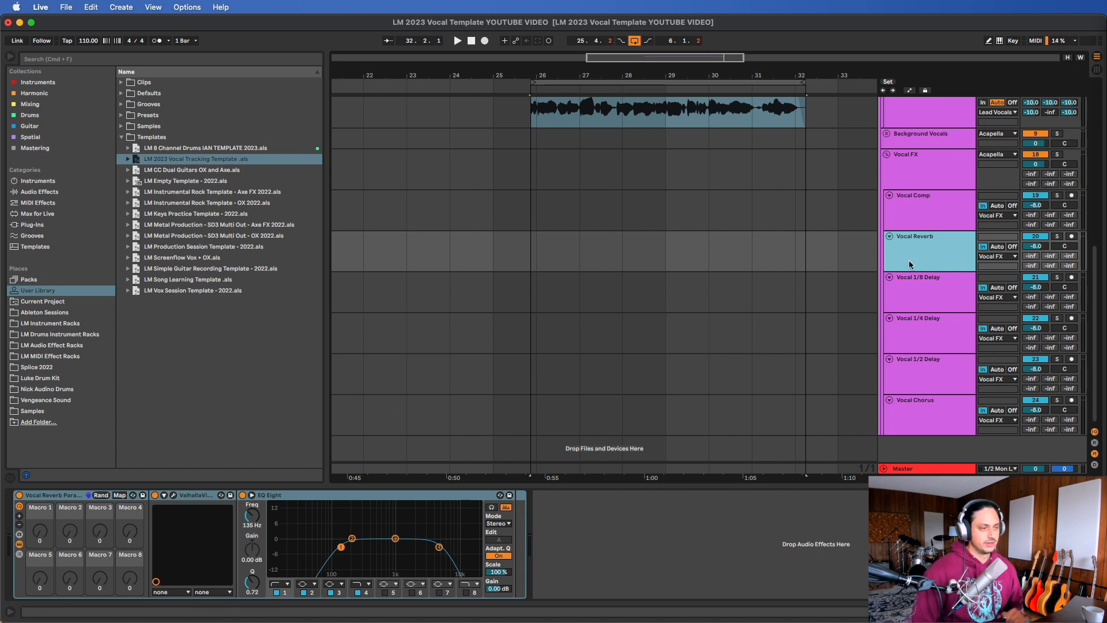
Step: Inspect the ValhallaDelay settings on the Vocal 1/8 Delay track and close the plug-in window
click(929, 283)
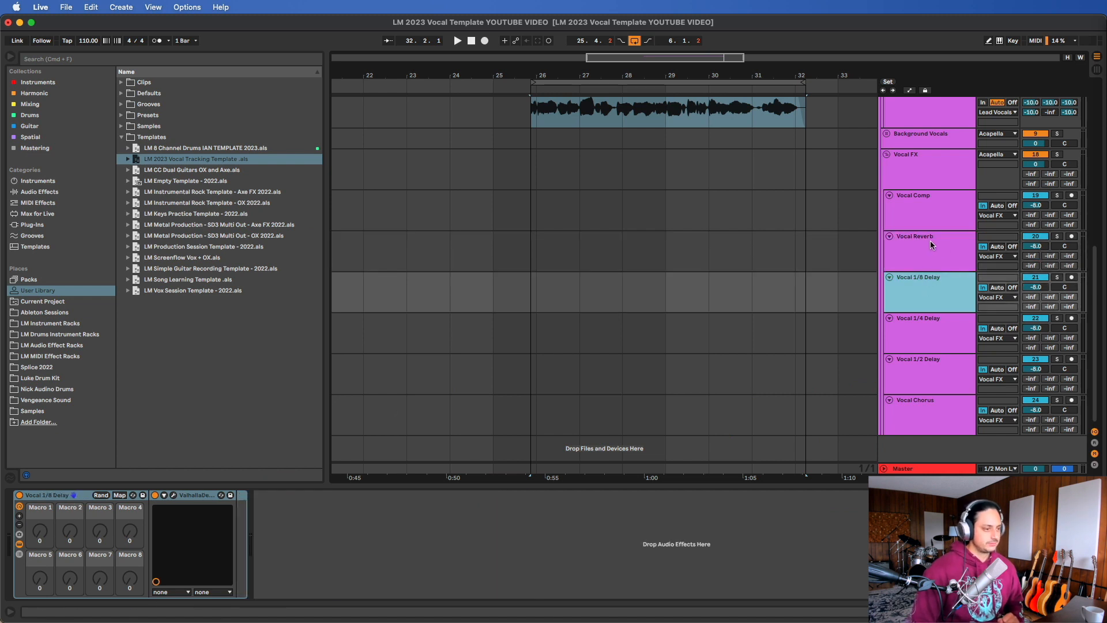
click(173, 494)
drag(672, 138, 433, 99)
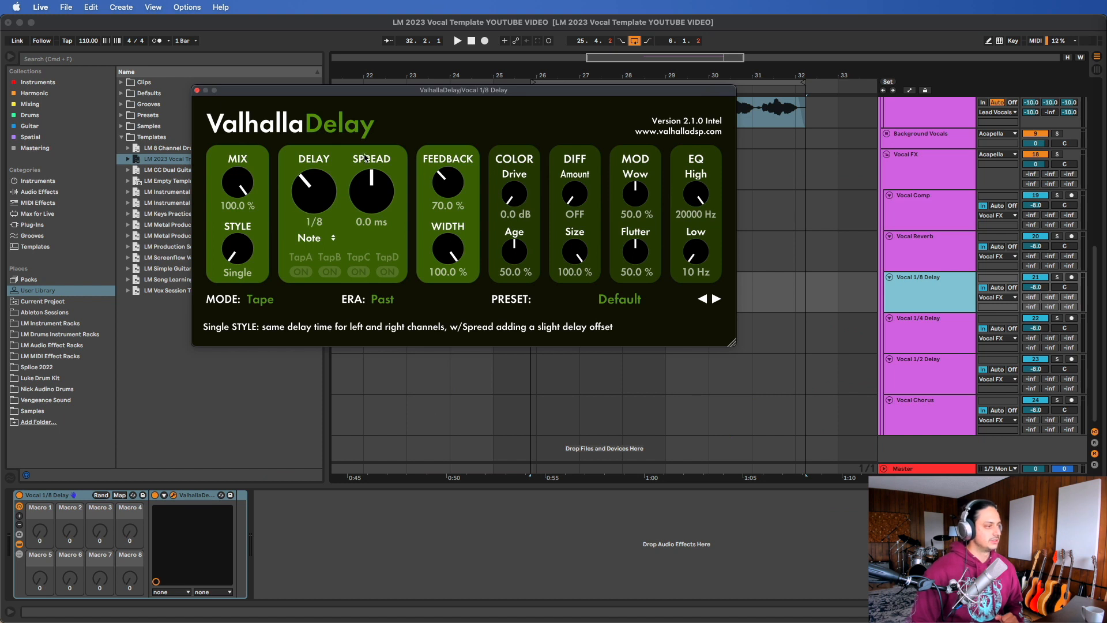
click(197, 91)
Step: Inspect the ValhallaDelay settings on the Vocal 1/4 Delay track, close the plug-in window and compare the track with Vocal 1/8 Delay
click(967, 345)
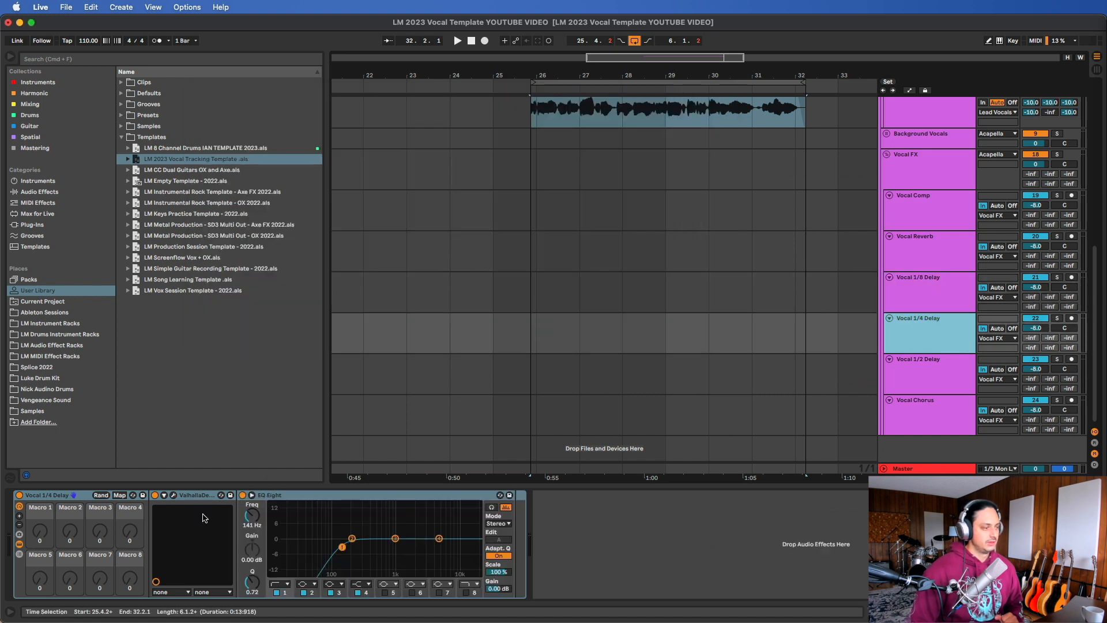
click(174, 496)
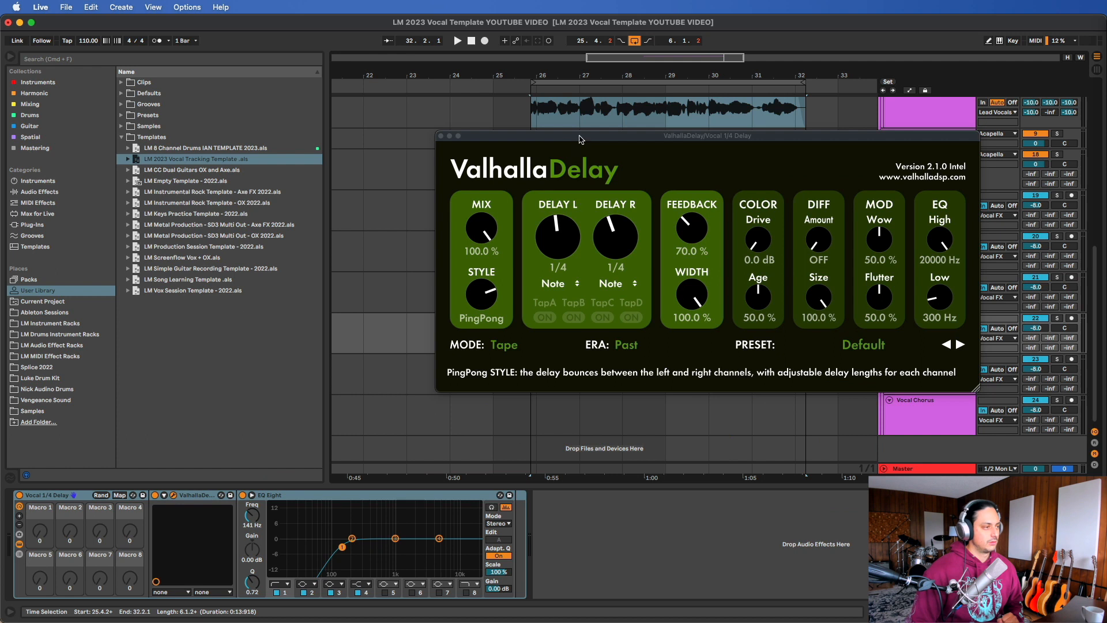
drag(585, 136, 218, 113)
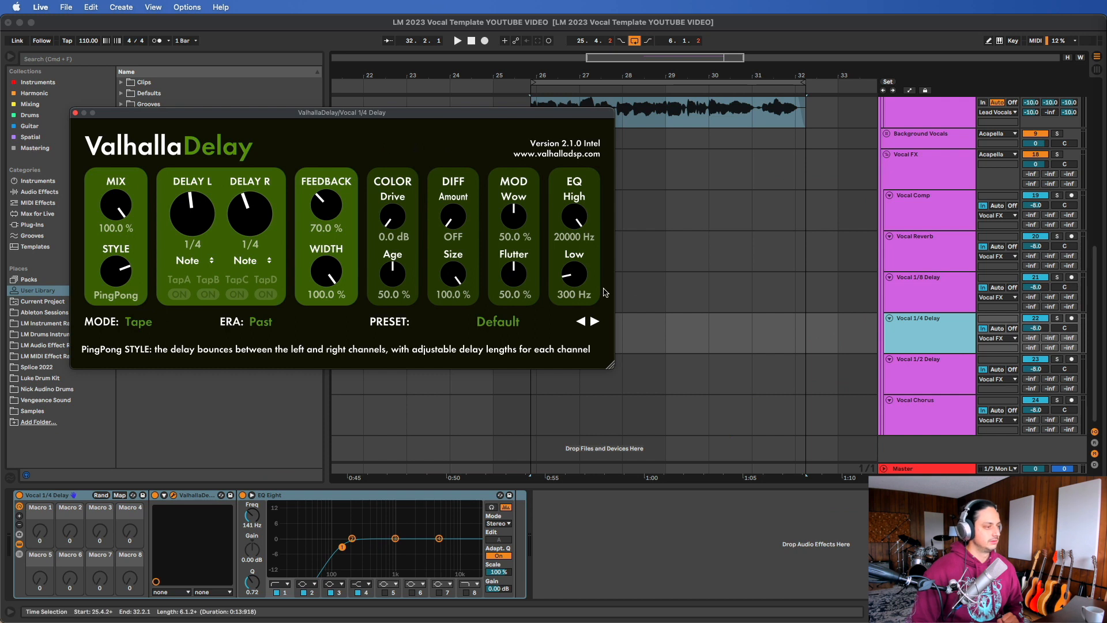
click(75, 112)
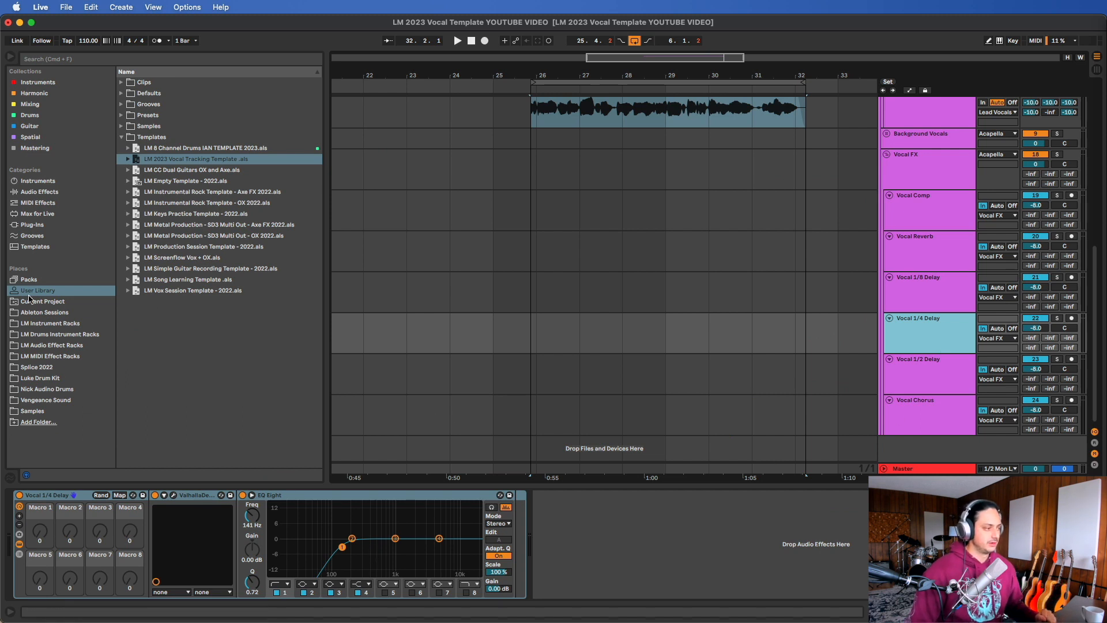
click(905, 276)
click(933, 327)
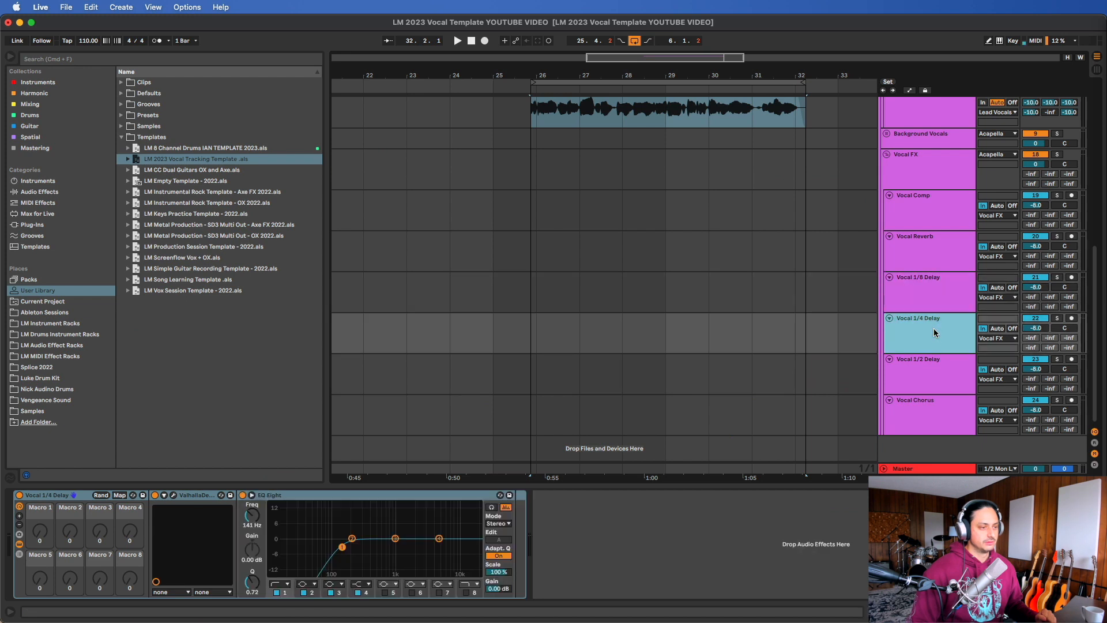
Step: View the ValhallaDelay plug-in on the Vocal 1/2 Delay track and close its window
click(930, 371)
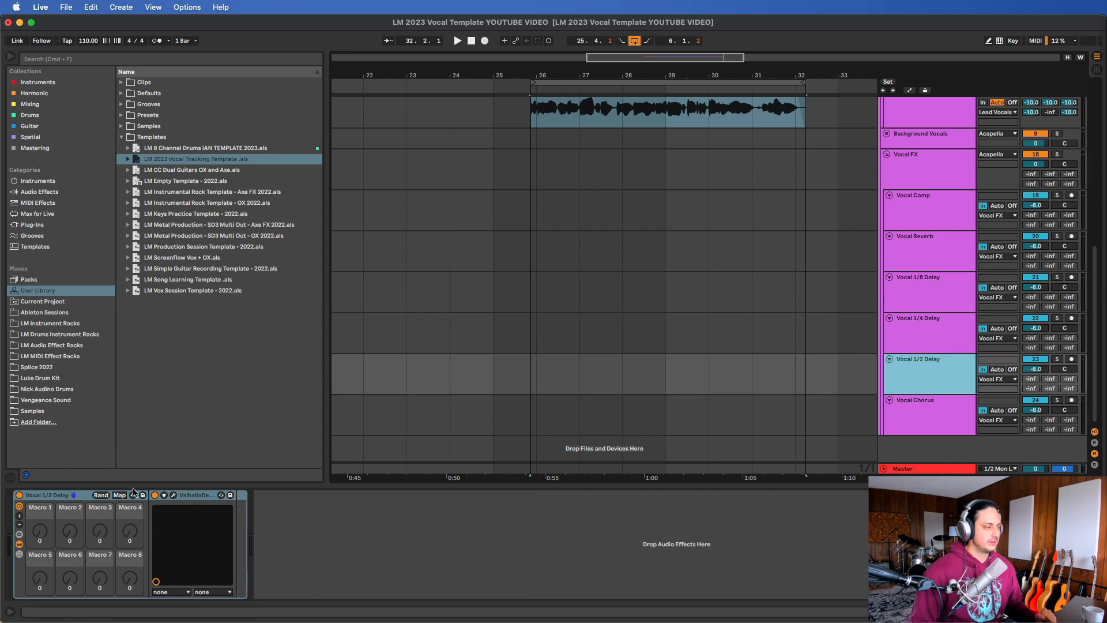
click(173, 495)
click(444, 146)
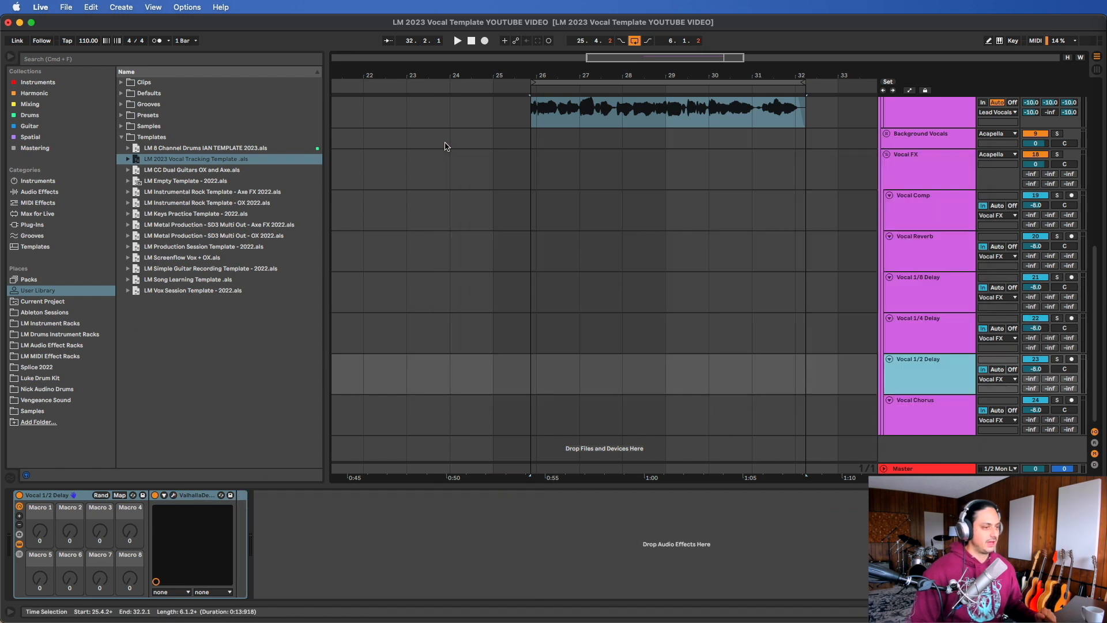
Step: Inspect the Quartet chorus in the Reason Rack Plugin on the Vocal Chorus track and close the plug-in window
click(917, 408)
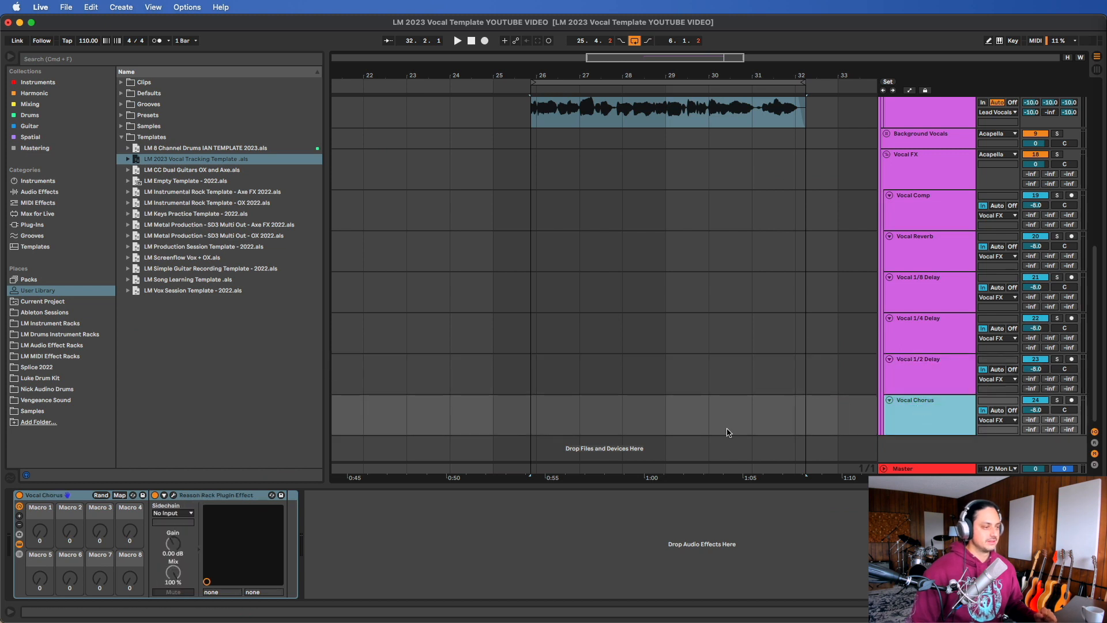
click(173, 495)
drag(741, 108, 476, 59)
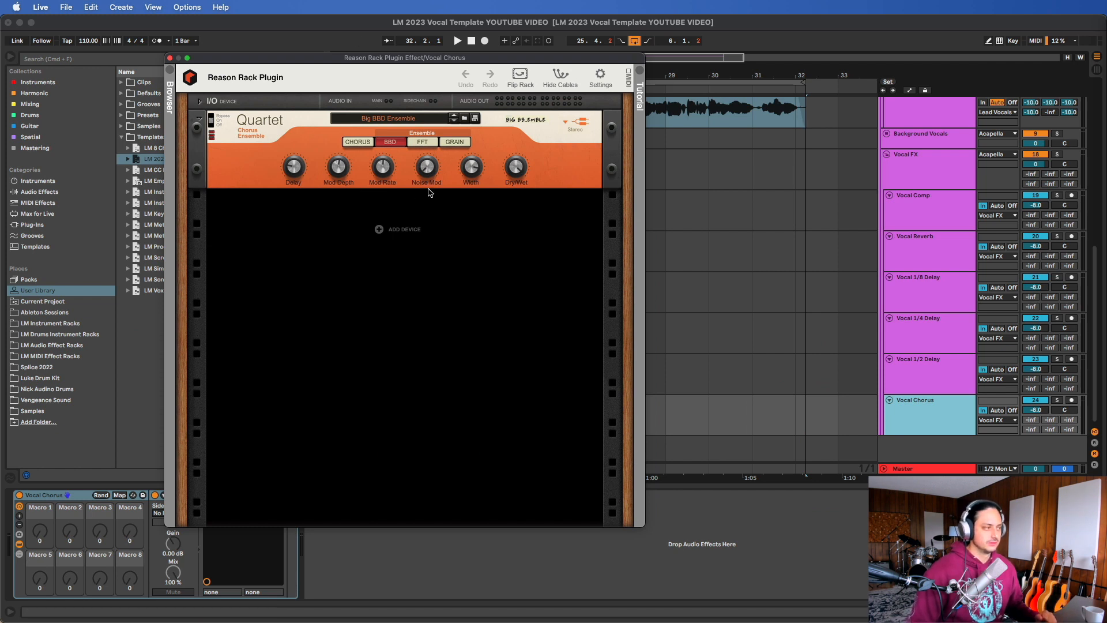
click(170, 58)
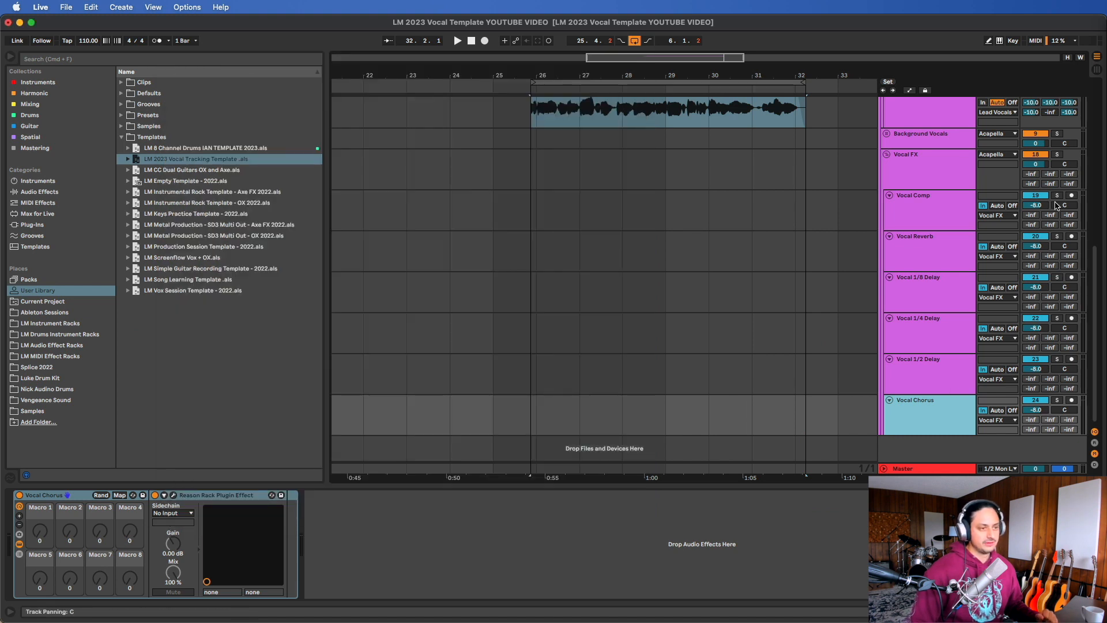
Step: Review the device chains one by one from the Vocal FX group through its tracks to Vocal Chorus
click(896, 157)
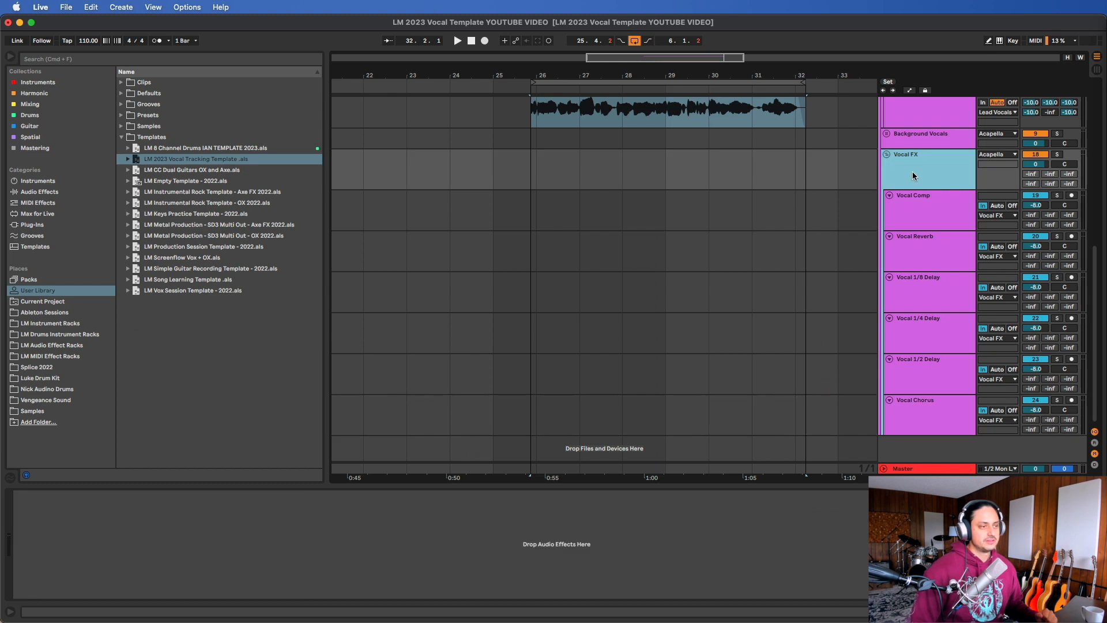
click(926, 218)
click(926, 247)
click(925, 288)
click(925, 334)
click(928, 374)
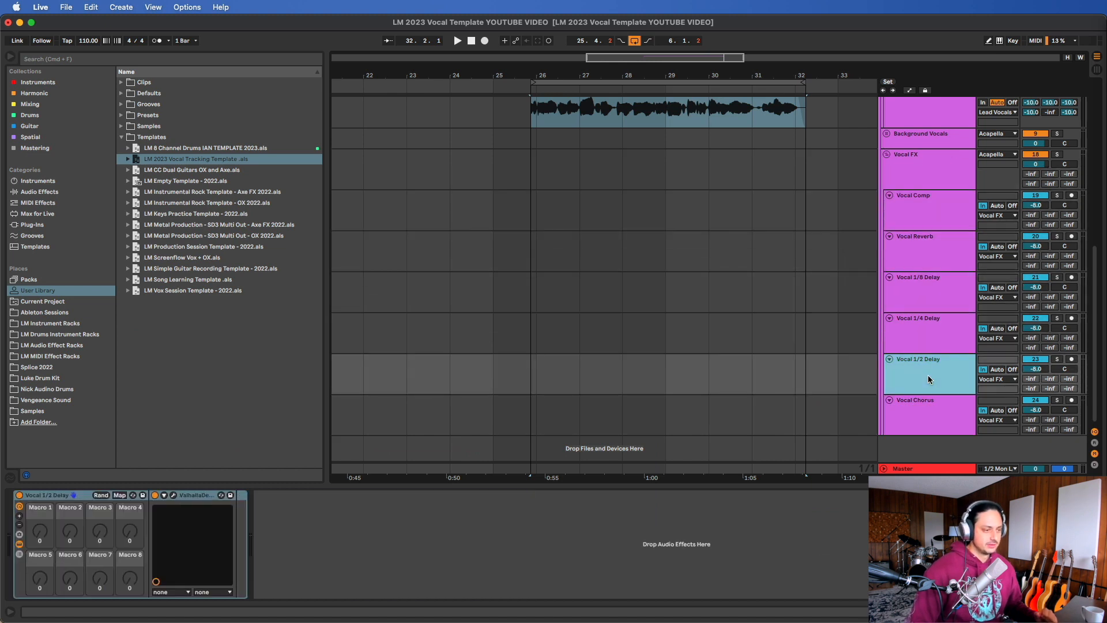
click(930, 410)
Step: Set the rendered track to All Individual Tracks in the audio export settings, and cancel the export
key(shift+super+r)
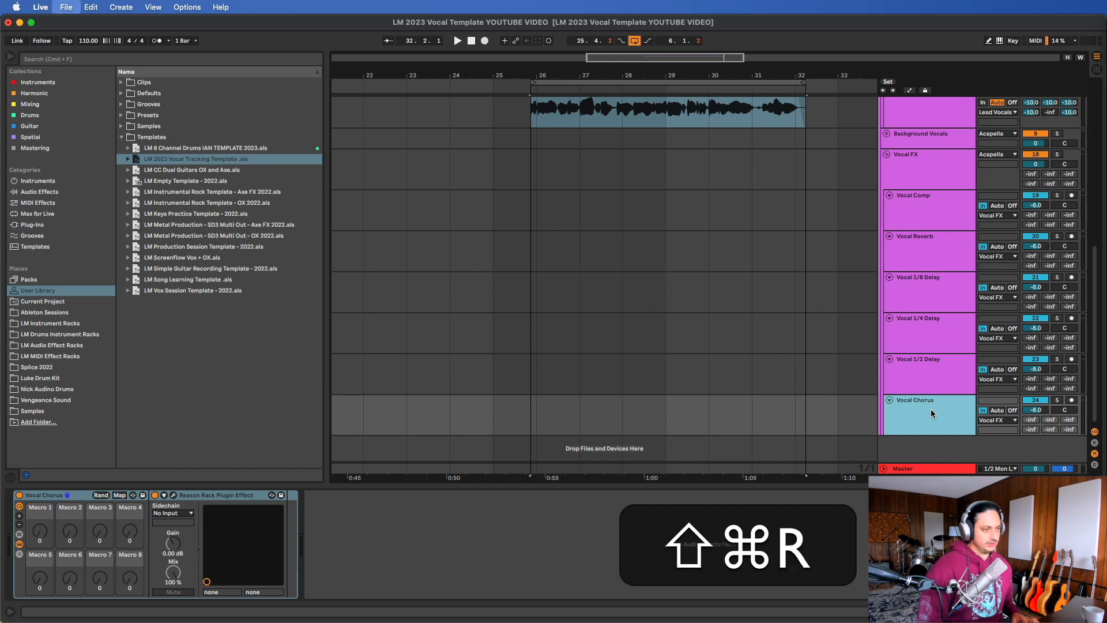
click(600, 176)
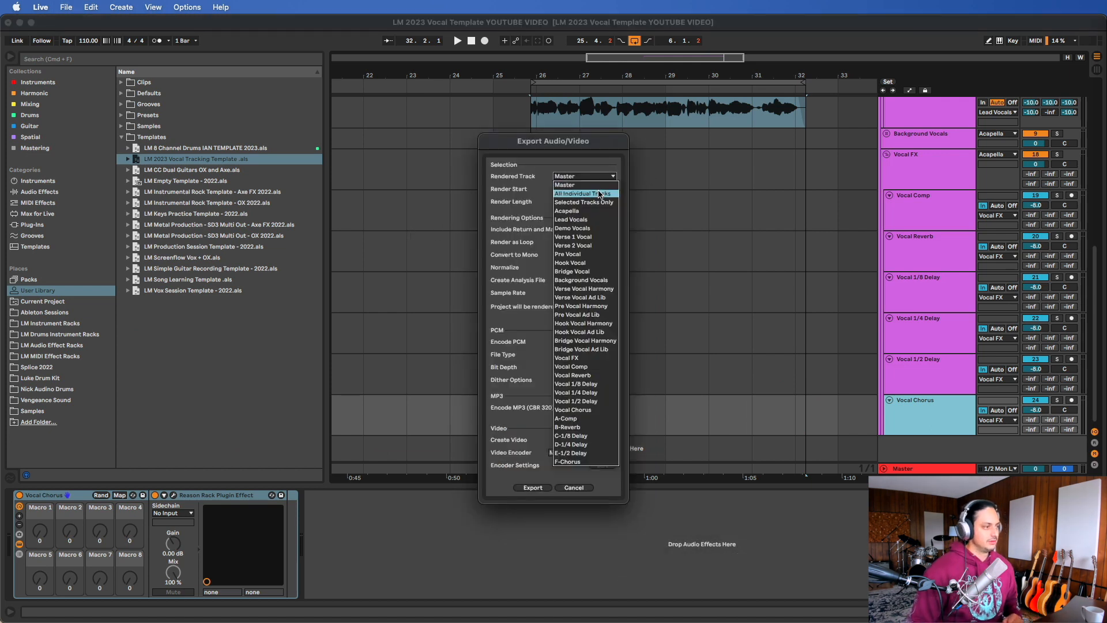
click(598, 194)
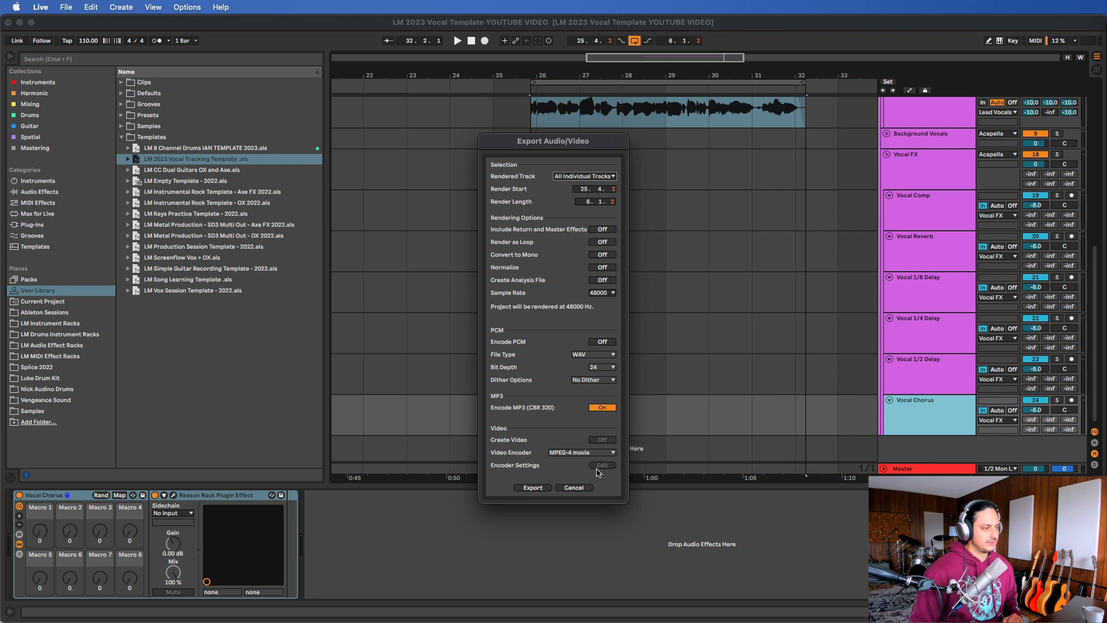
click(579, 488)
Step: Compare the Vocal FX group with its Vocal Comp track, ending on the group
click(919, 171)
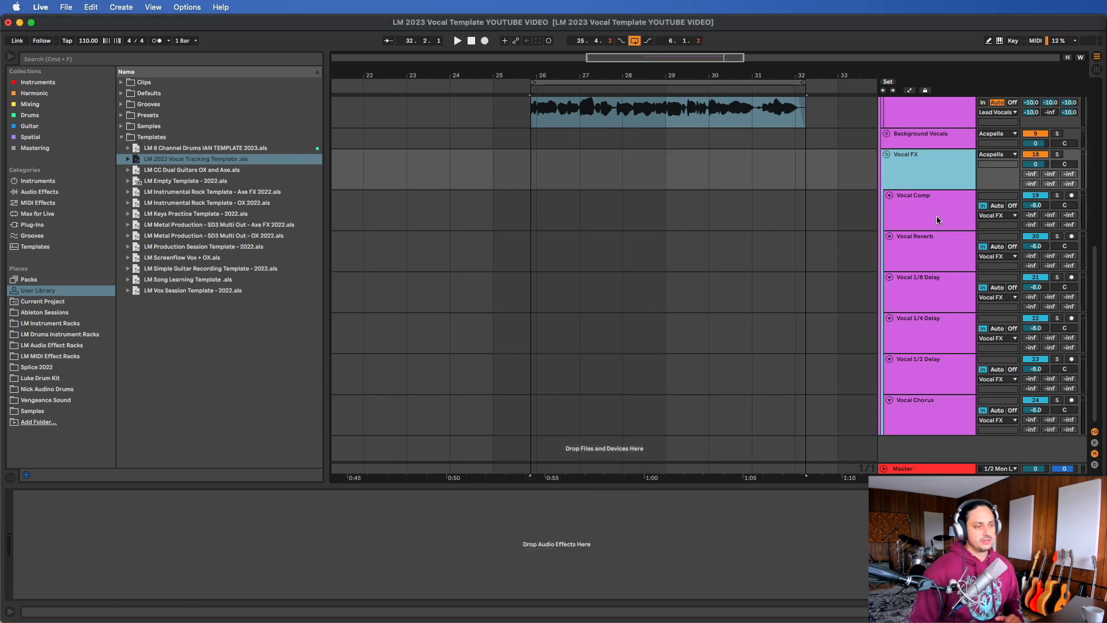
click(937, 216)
click(920, 155)
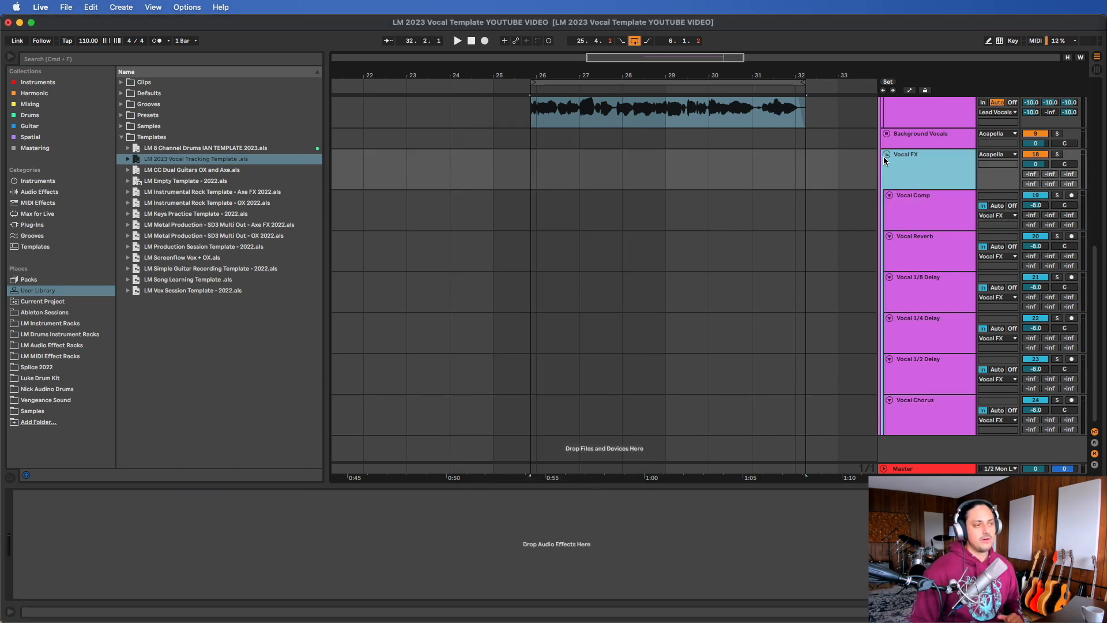
Step: Collapse the Vocal FX group and expand the Background Vocals group
click(886, 155)
scroll(922, 157, up, 3)
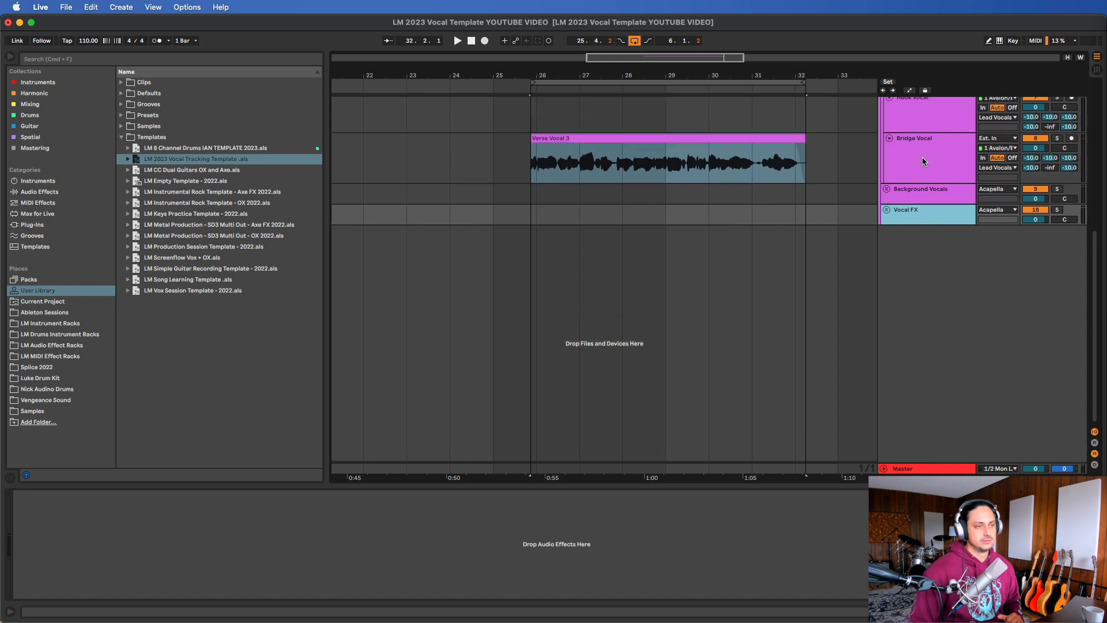
click(904, 194)
click(886, 193)
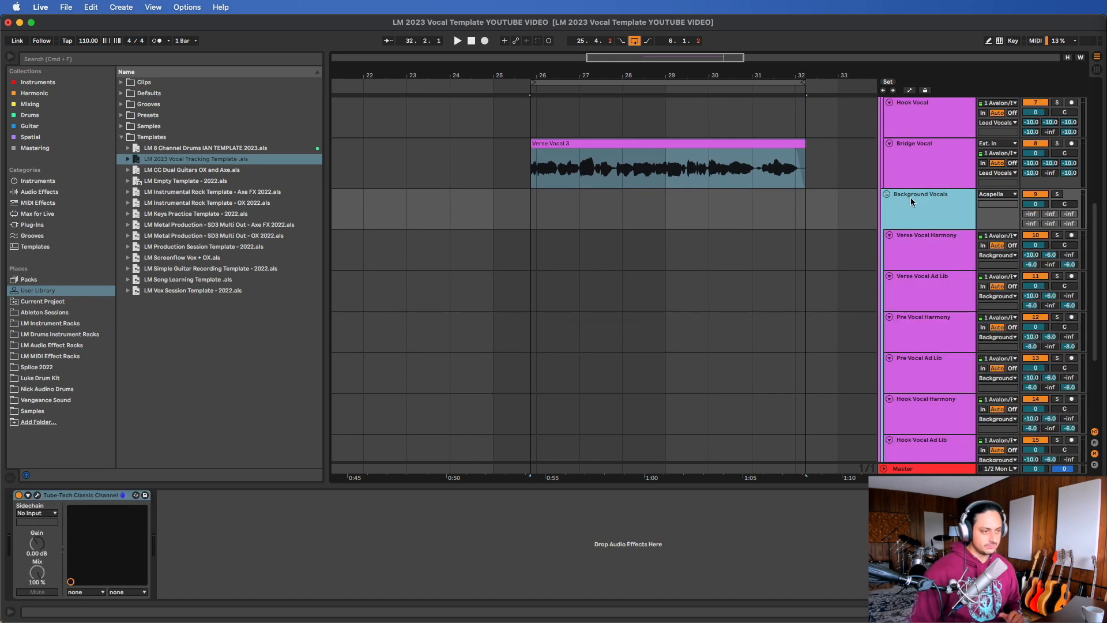
Step: Select all the lead vocal tracks from Demo Vocals through Bridge Vocal
scroll(911, 197, up, 5)
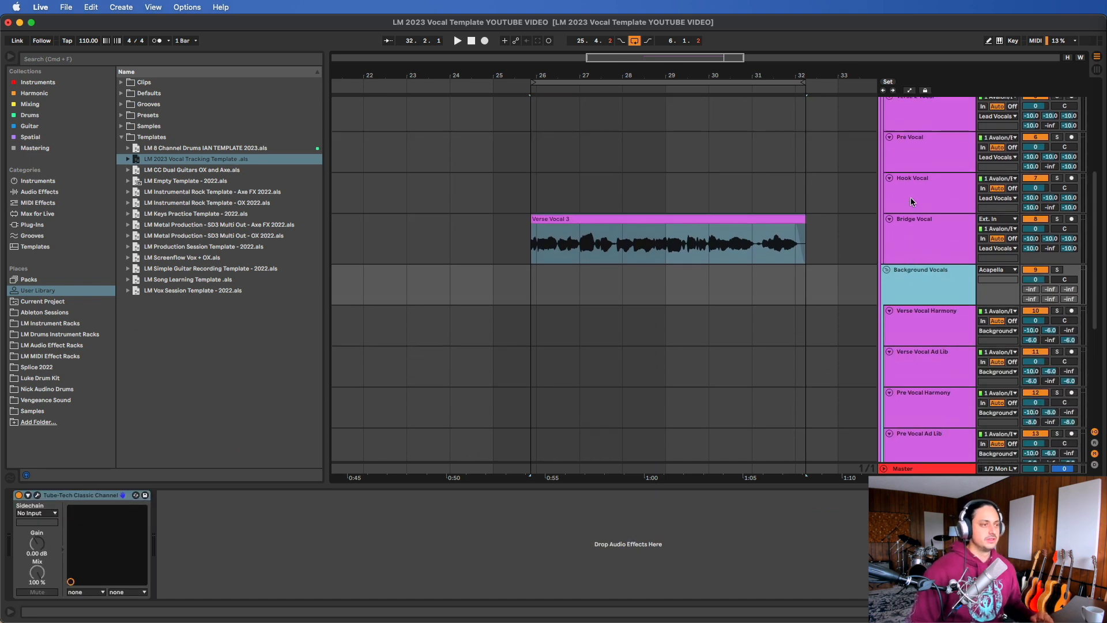
click(943, 157)
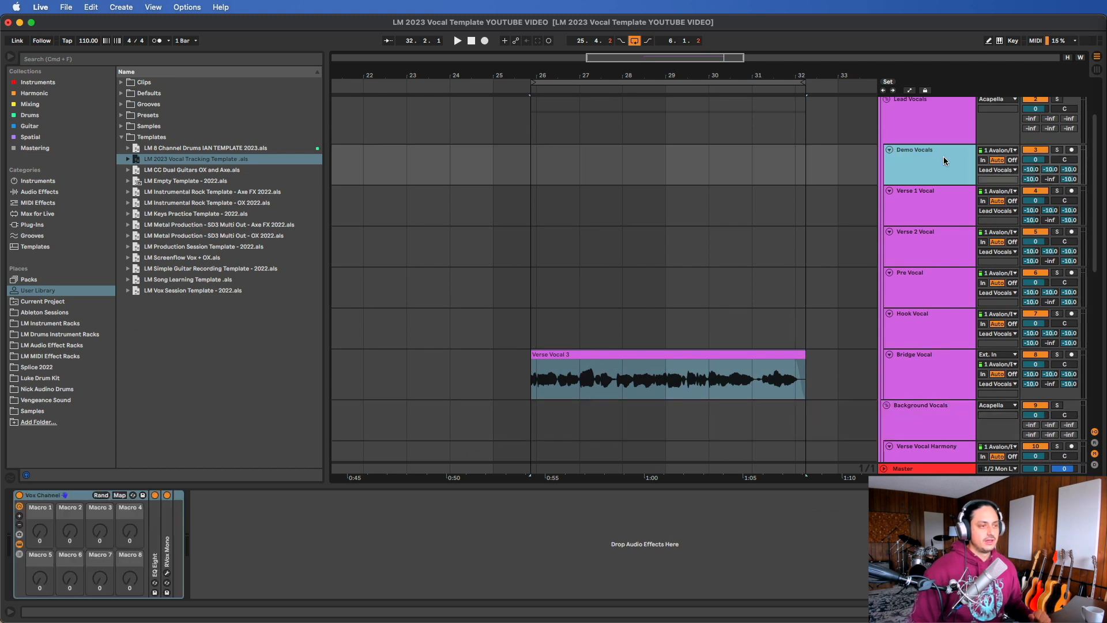
scroll(943, 157, down, 2)
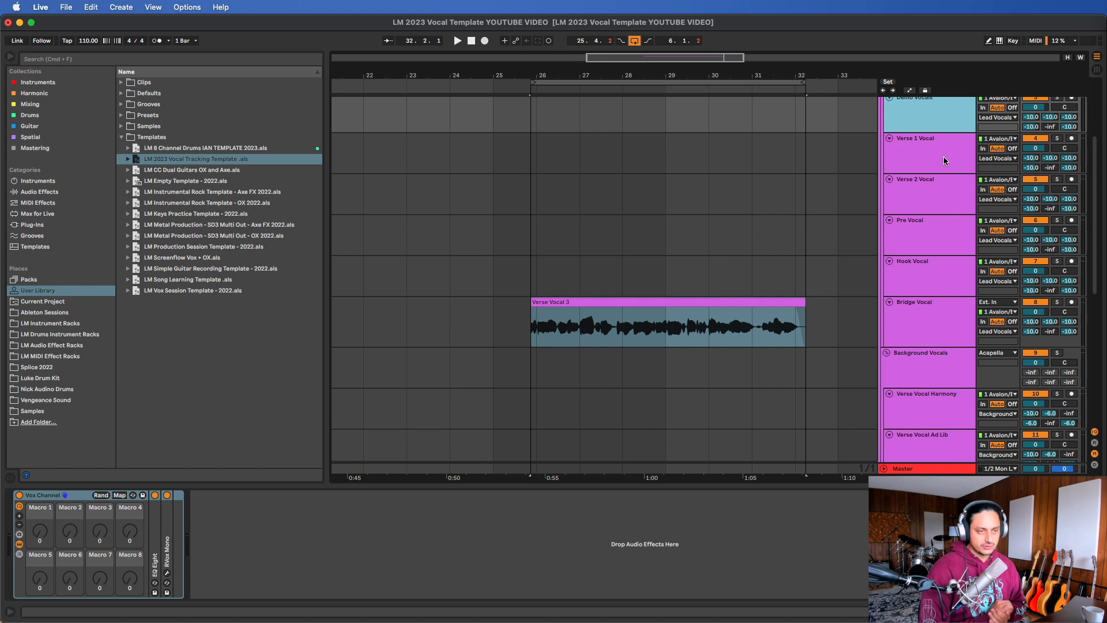
scroll(943, 157, up, 3)
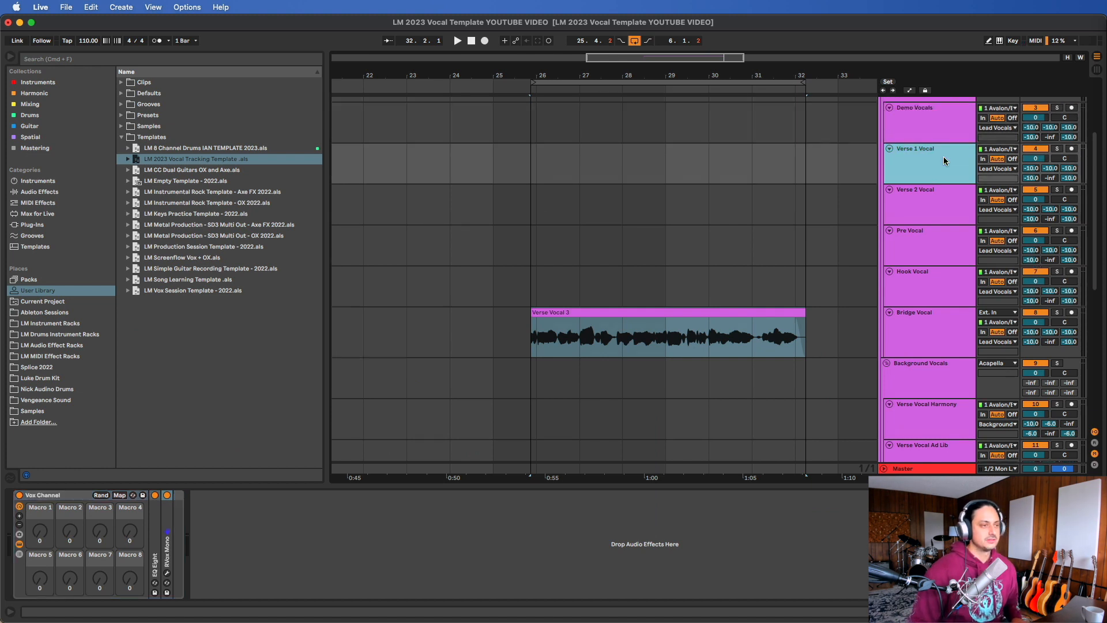
scroll(944, 157, down, 1)
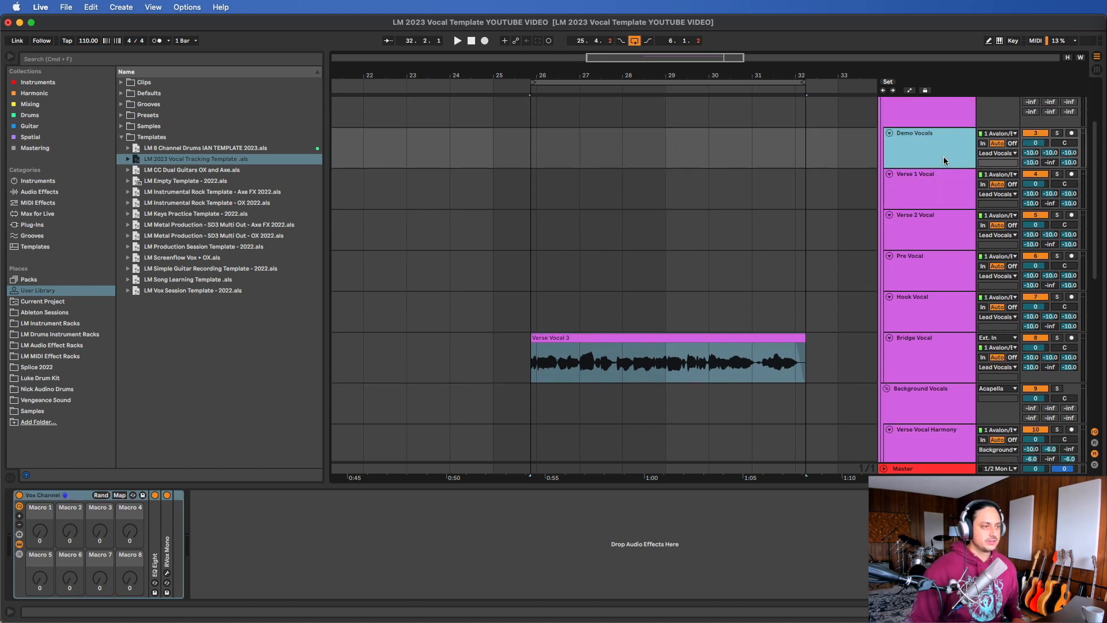
shift+click(936, 340)
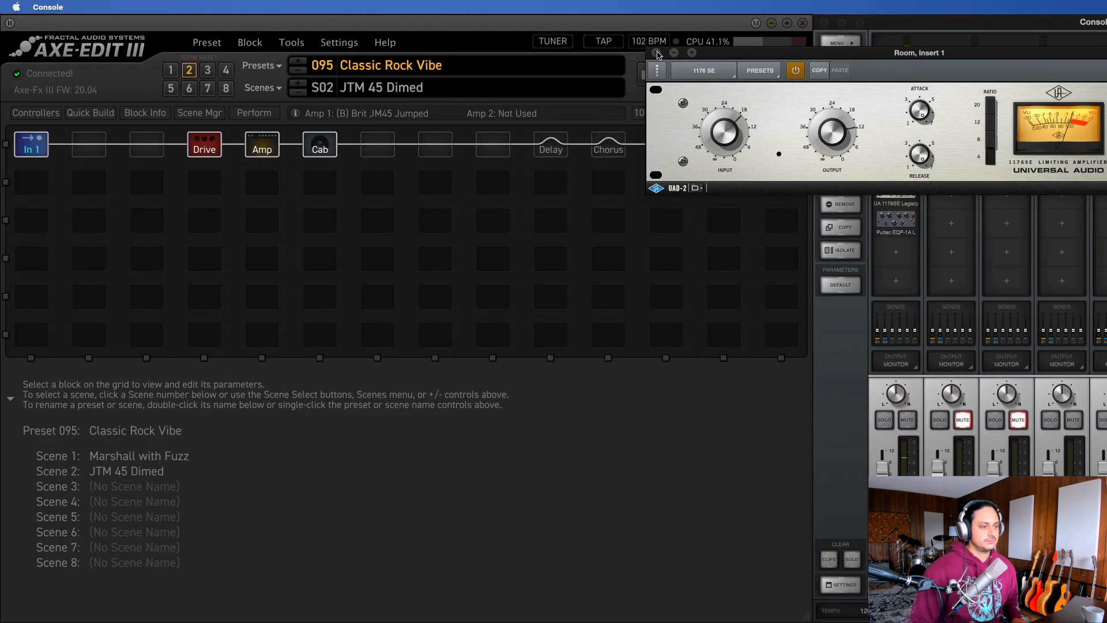
Step: In the Console app, mute the fourth input channel and view the first channel's 1176SE compressor, closing its window
click(674, 53)
click(909, 421)
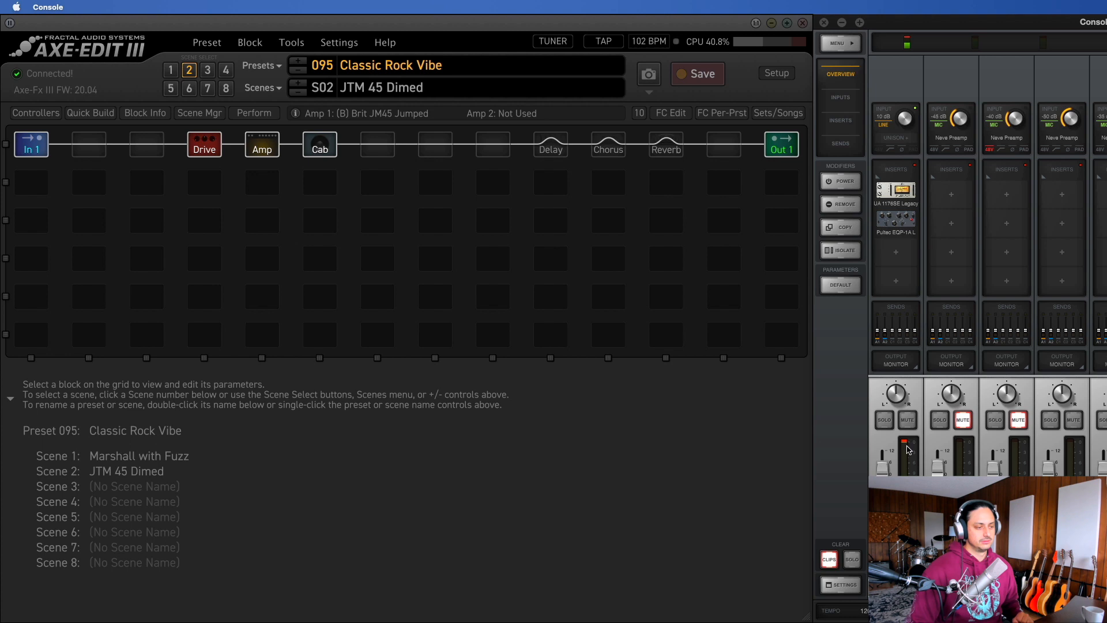
click(911, 424)
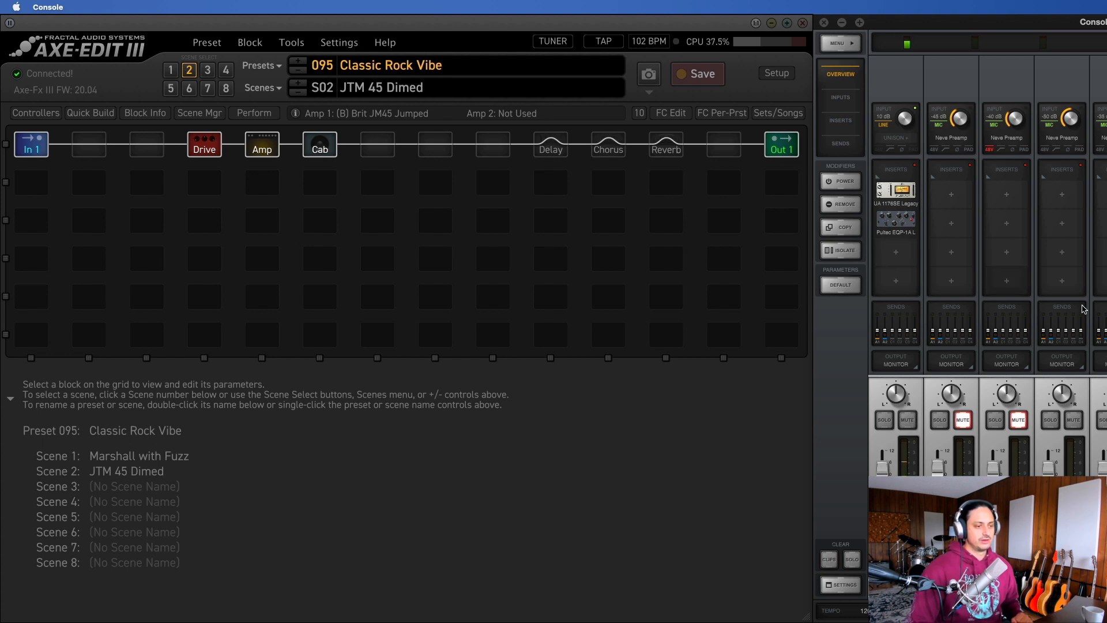
click(1073, 420)
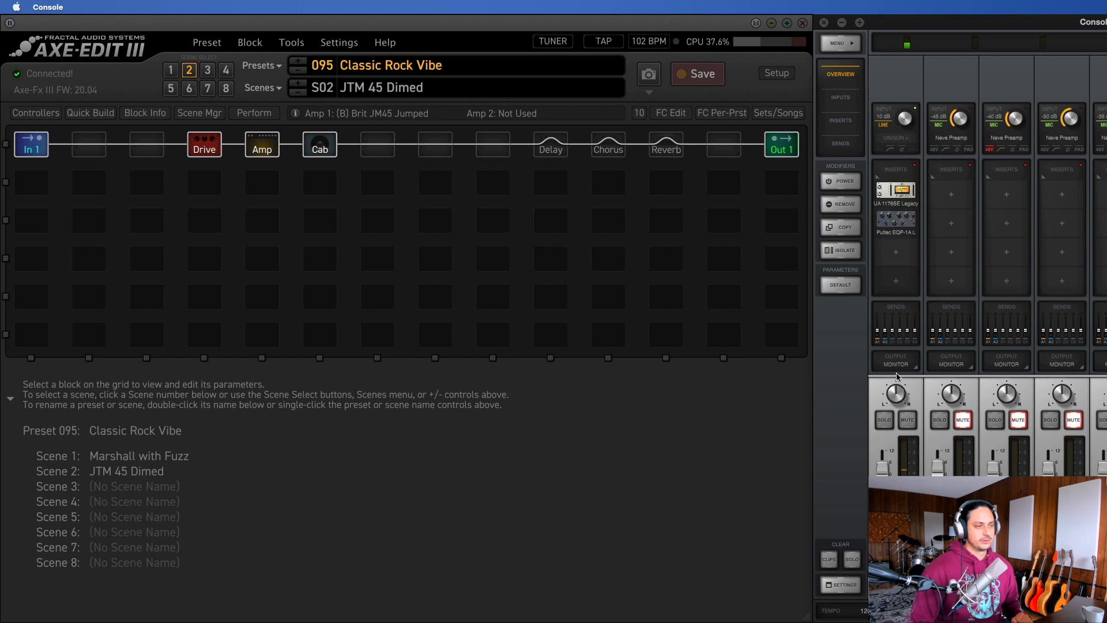
click(902, 192)
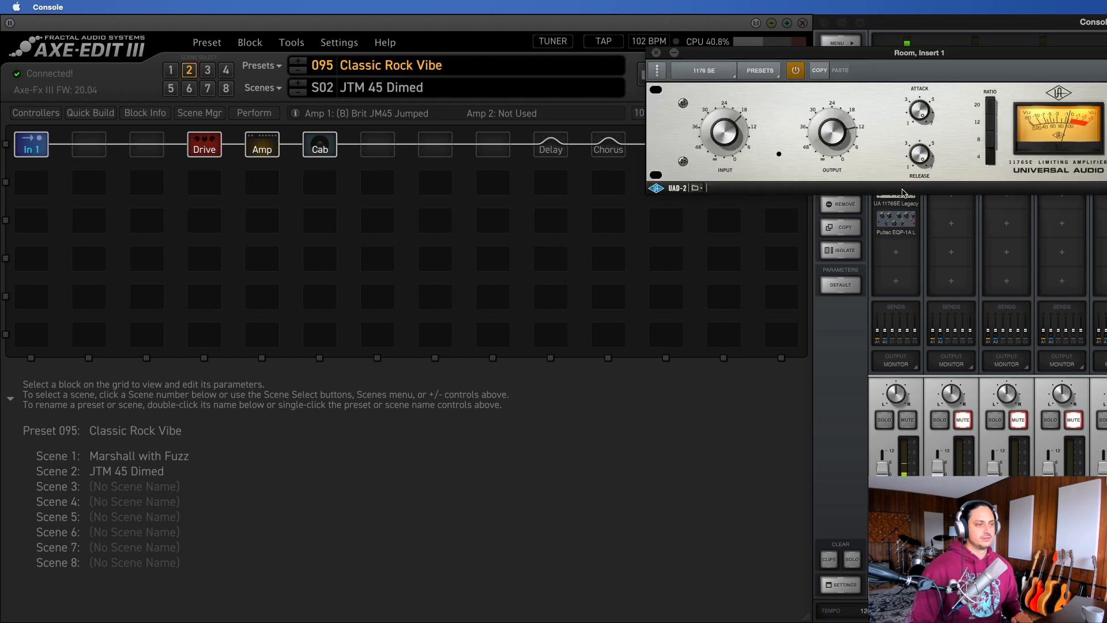
click(656, 52)
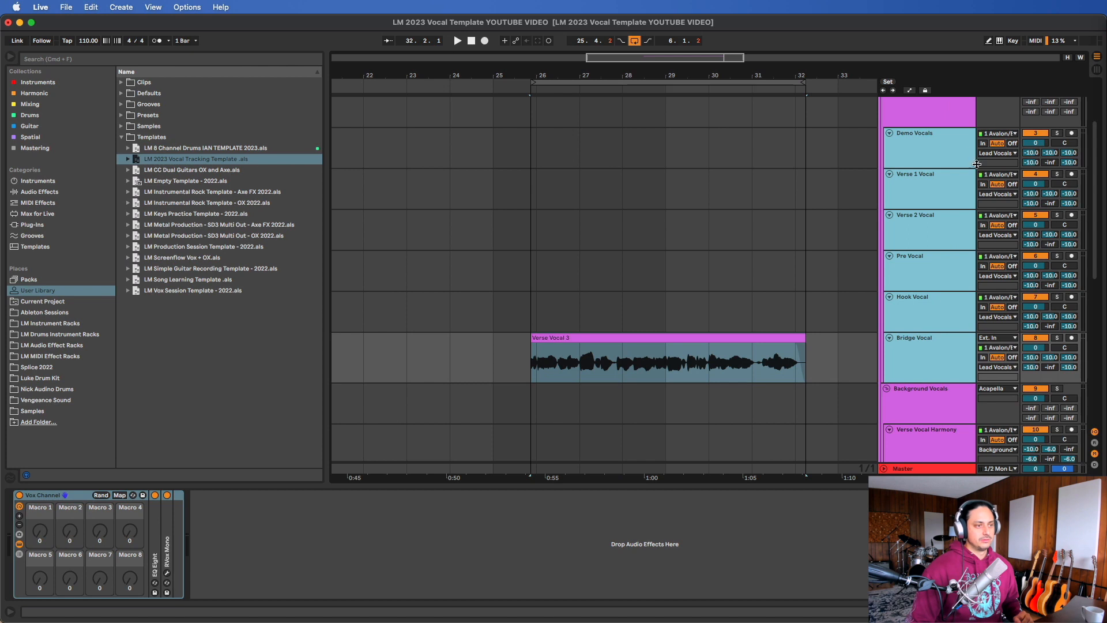
Step: Return to Ableton Live, select only the Demo Vocals track and look over the lead vocal tracks
click(958, 151)
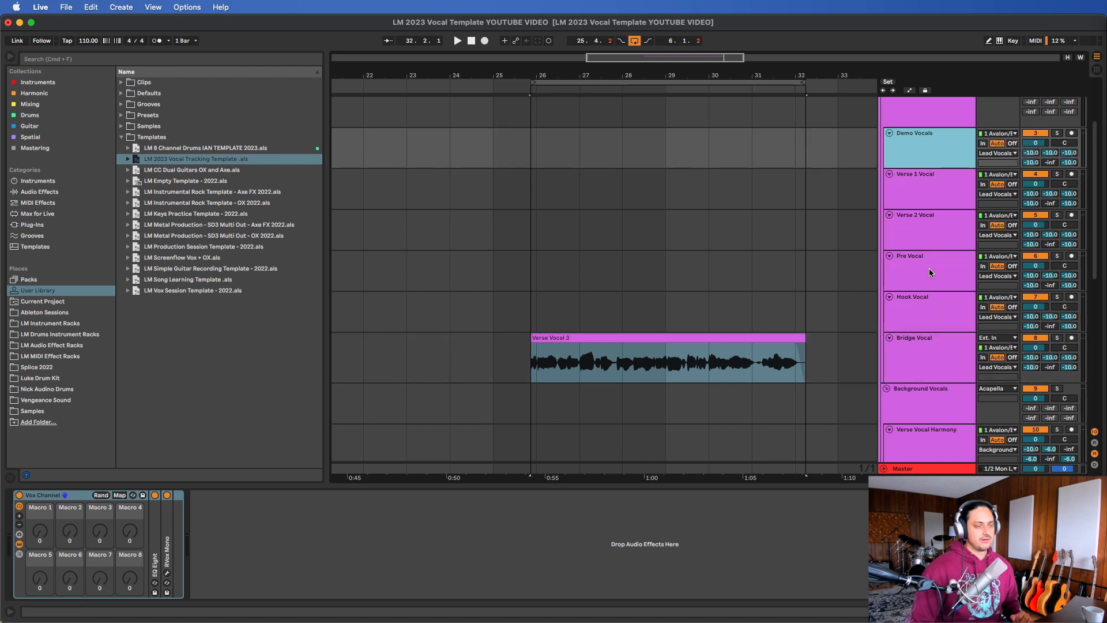
scroll(929, 272, down, 3)
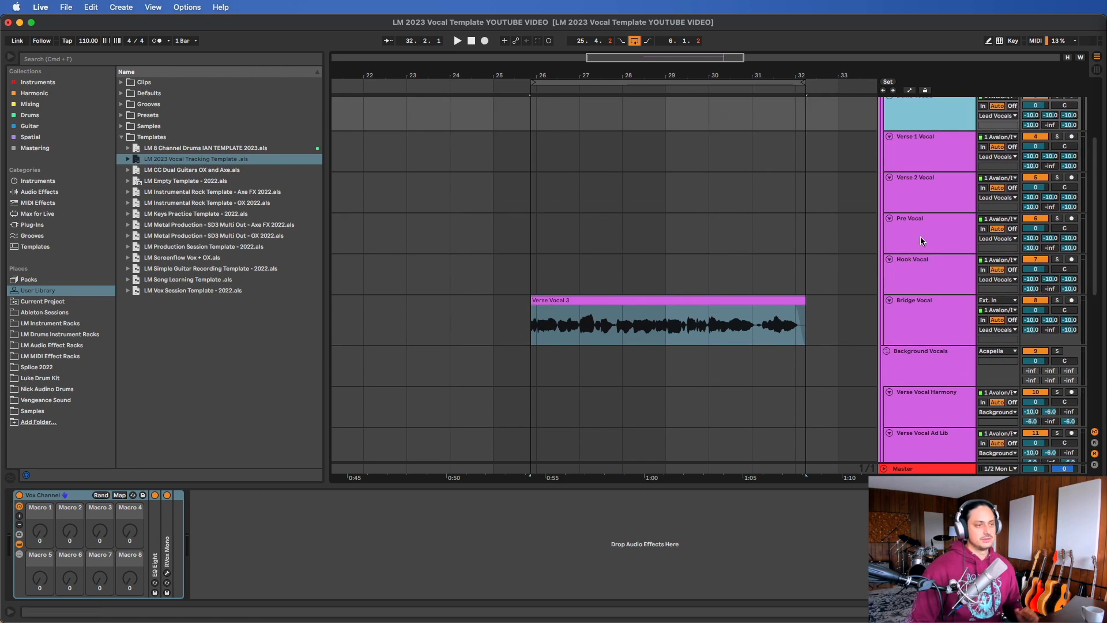
scroll(920, 236, up, 3)
Step: View the available buffer size options in the audio preferences, keeping 128 Samples, and close the preferences
key(super+comma)
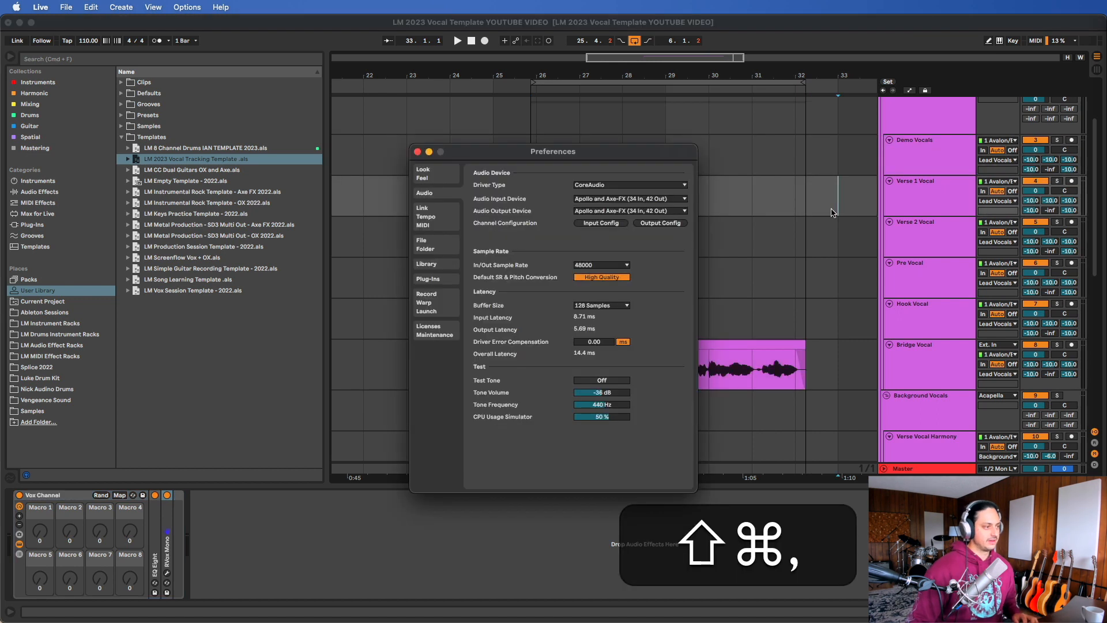
click(597, 307)
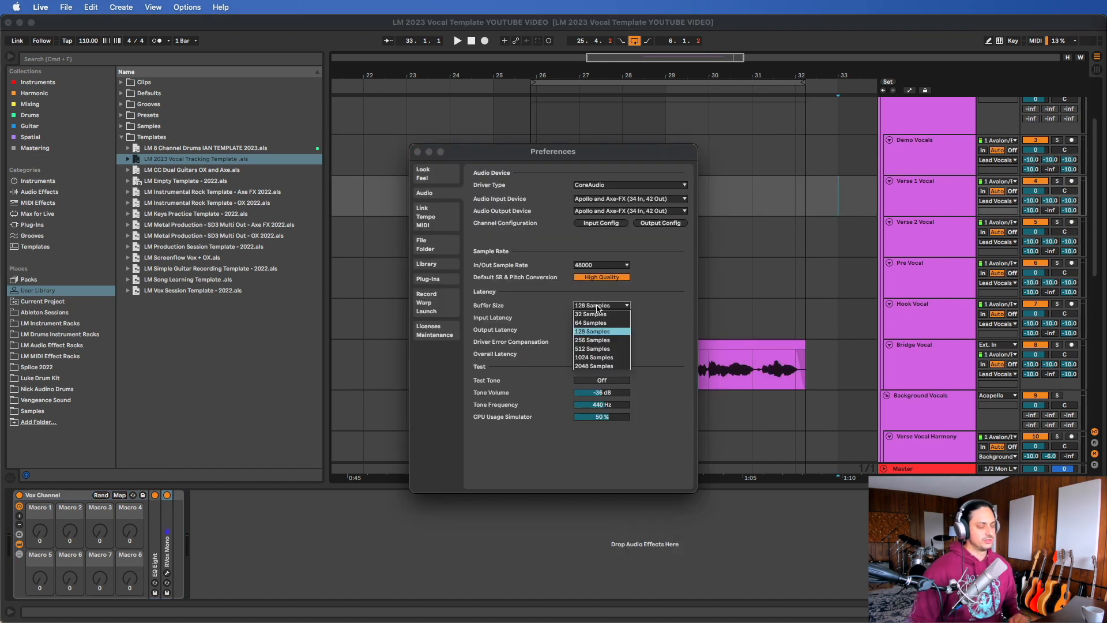
click(598, 306)
click(598, 306)
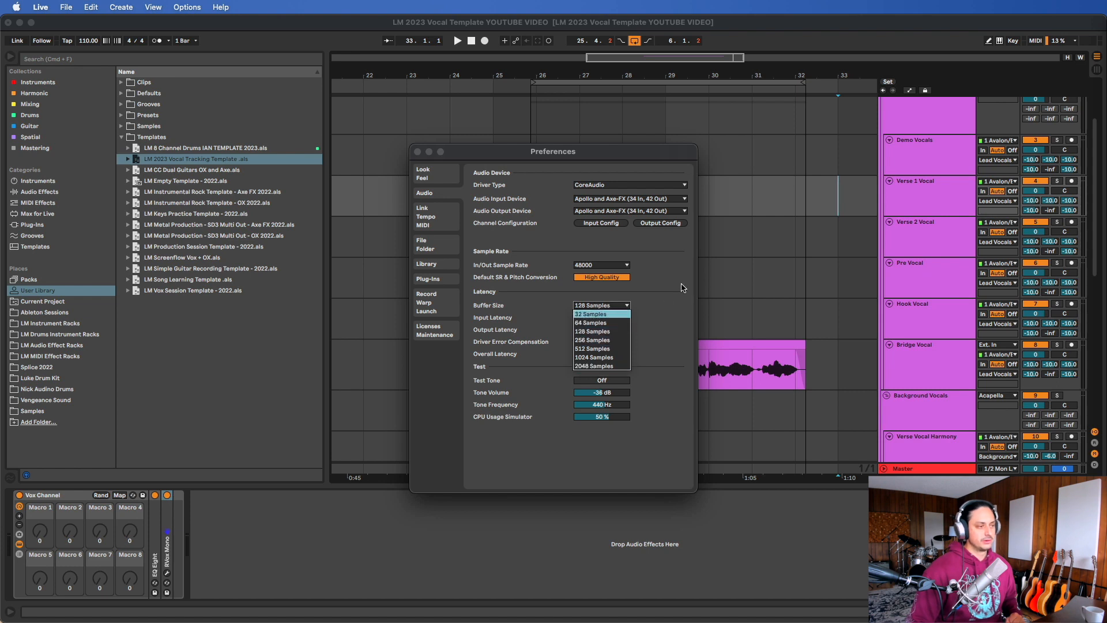
click(682, 289)
click(418, 153)
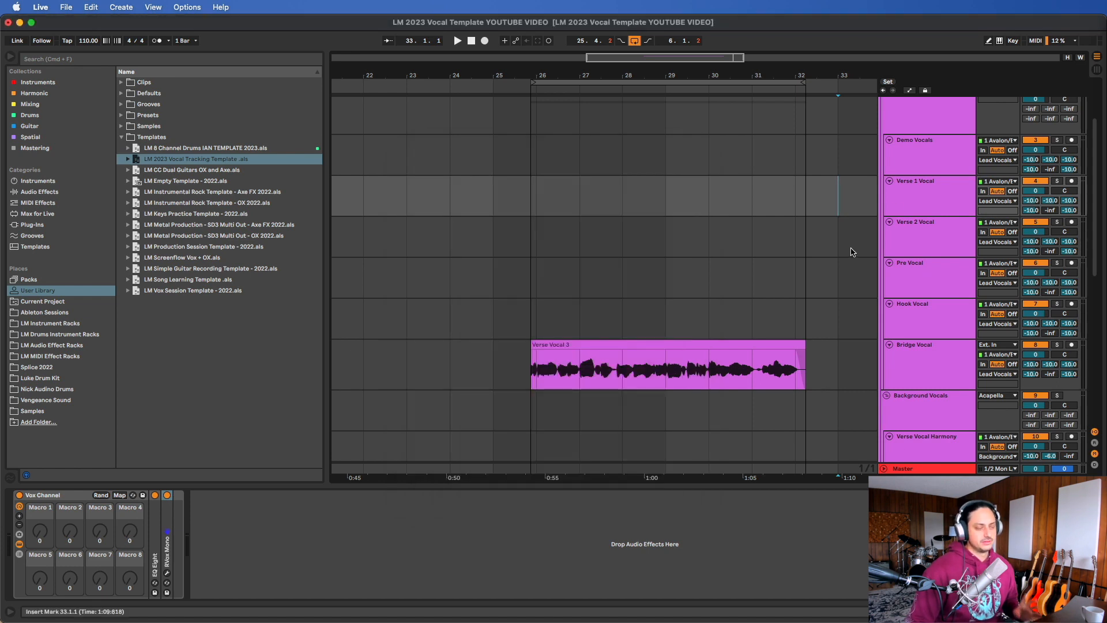
Step: Select the Lead Vocals group and look over the lead and background vocal tracks
scroll(852, 248, up, 3)
click(937, 190)
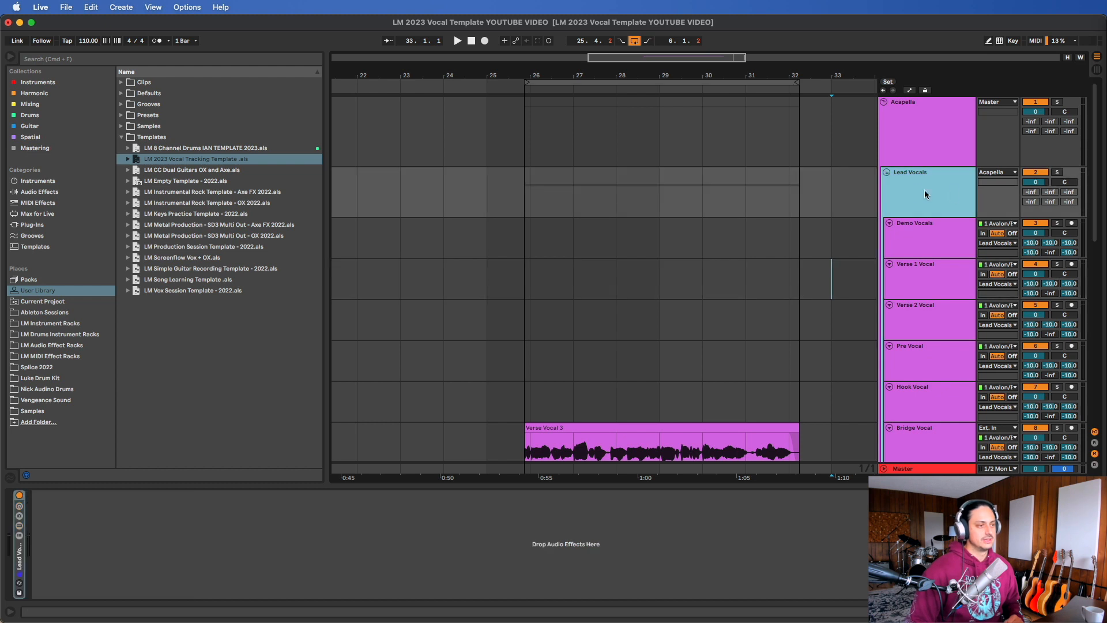
scroll(931, 248, down, 3)
scroll(926, 299, down, 6)
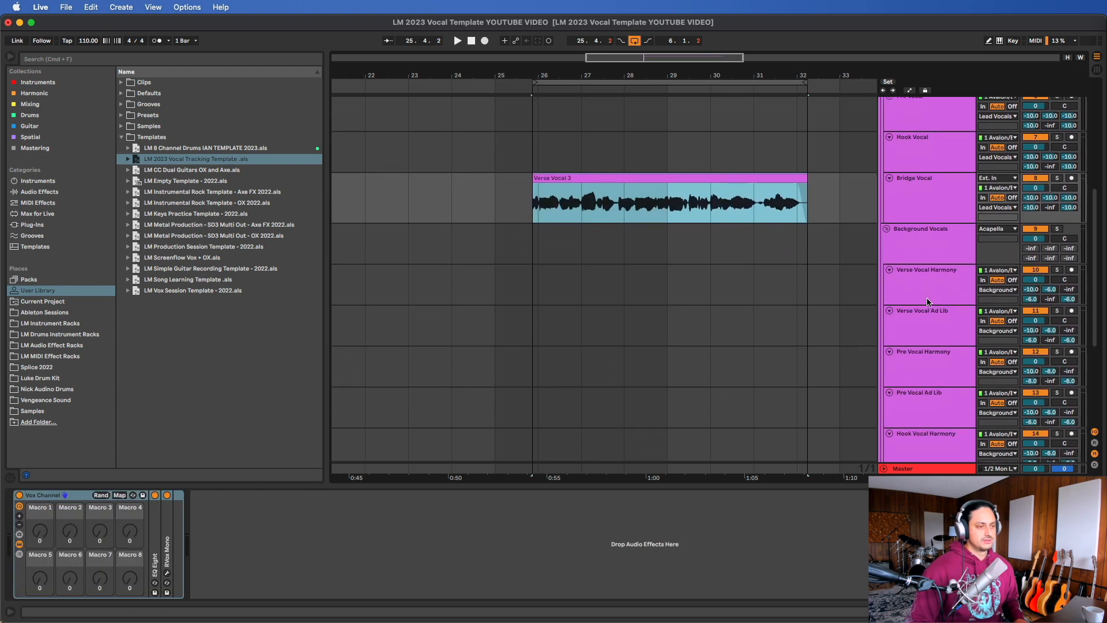
scroll(937, 254, up, 8)
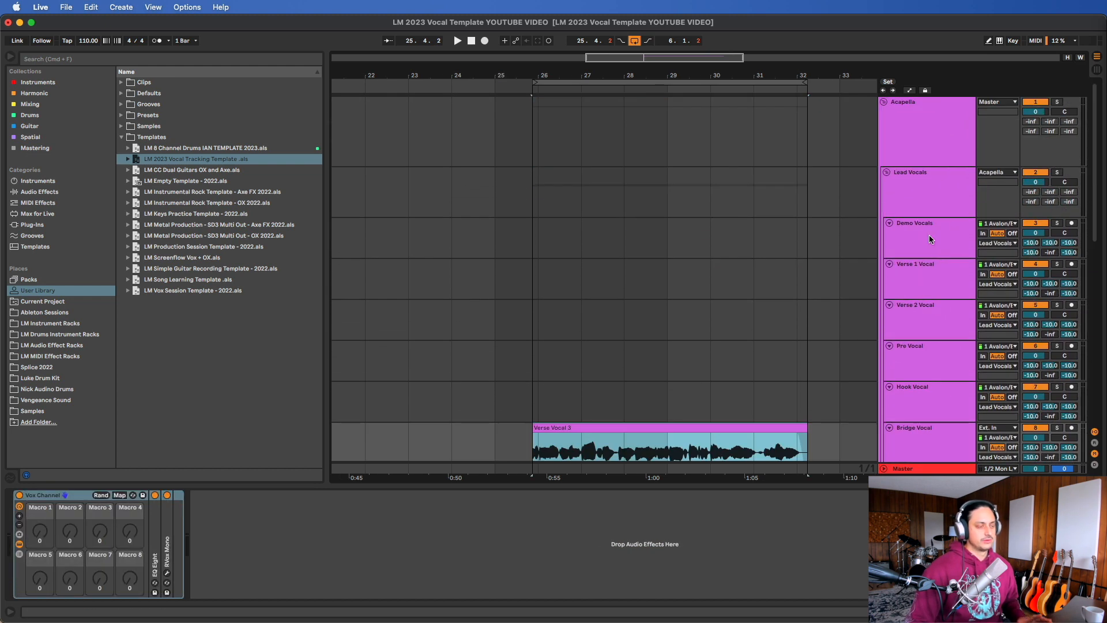
Step: Collapse the Background Vocals group in Session View, select the Master track, and return to Arrangement View
click(909, 195)
click(909, 149)
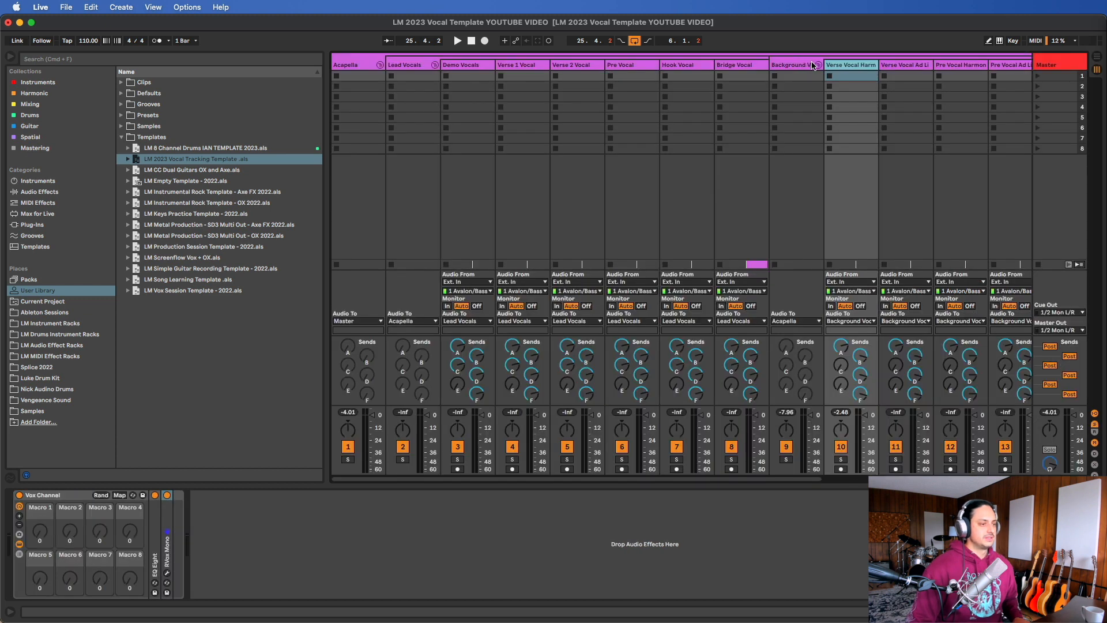
click(813, 65)
click(819, 65)
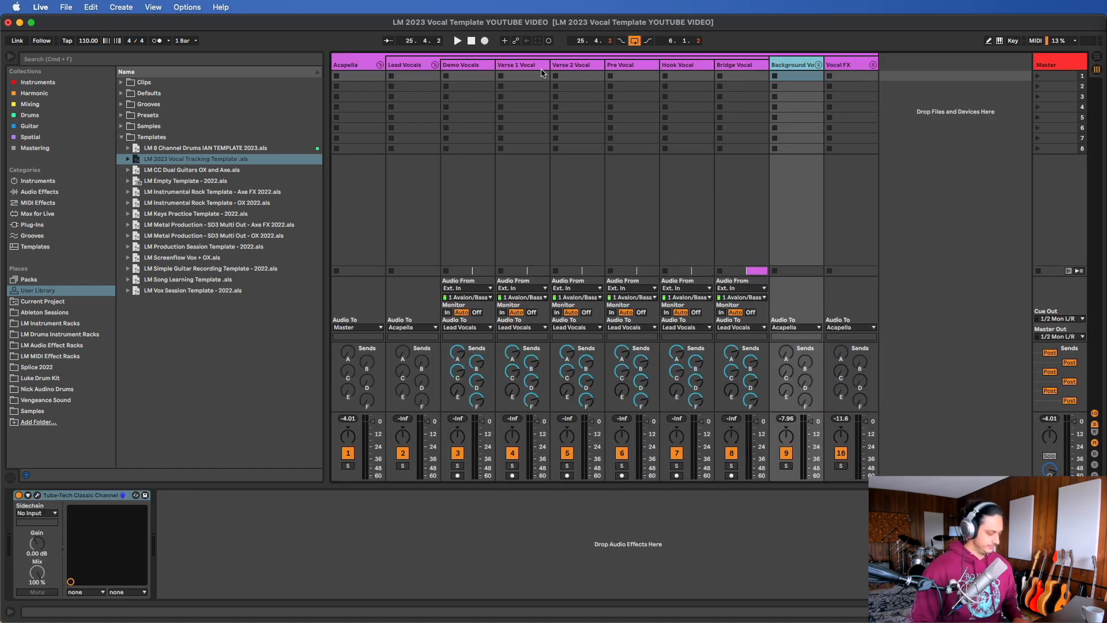
key(Tab)
key(Tab)
click(1047, 65)
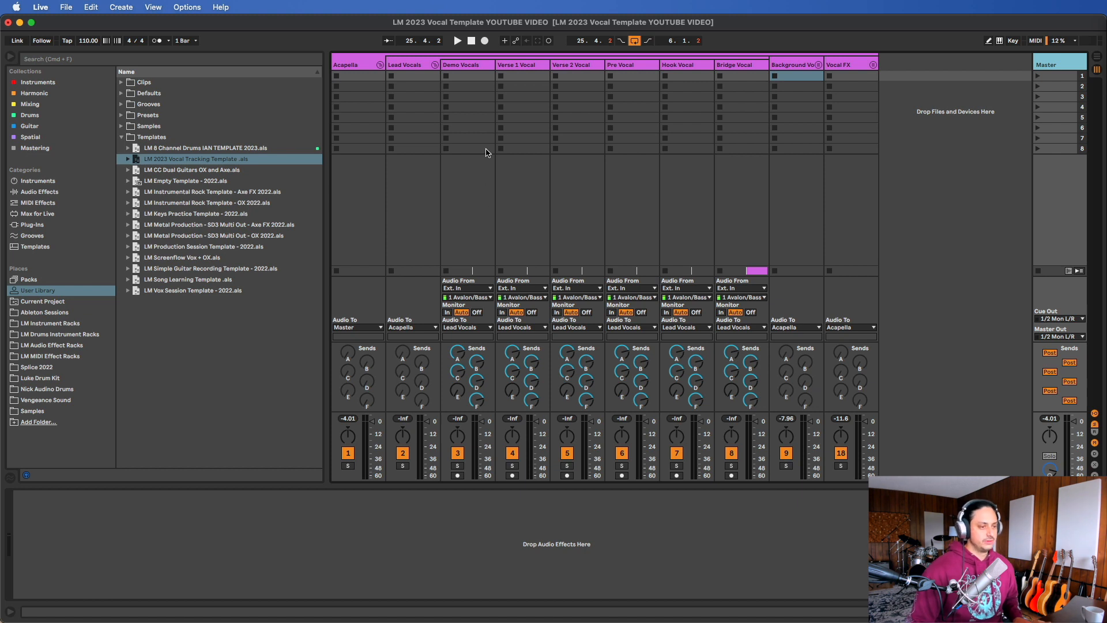
key(Tab)
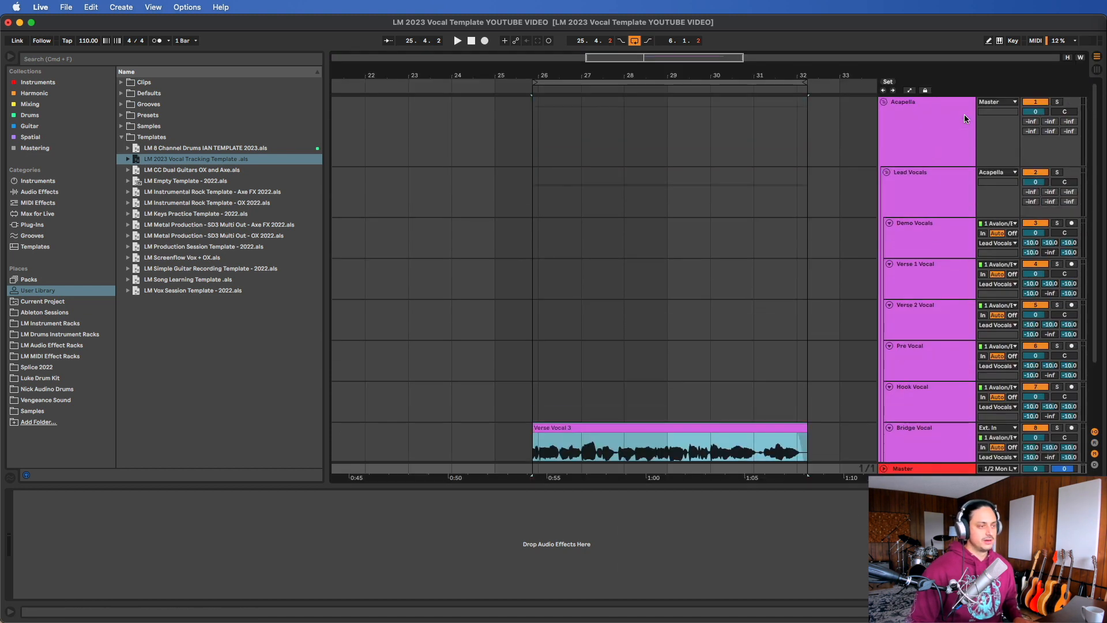
Step: View the devices on the Acapella and Lead Vocals groups, then collapse and re-expand Lead Vocals
scroll(964, 115, down, 3)
scroll(964, 116, up, 3)
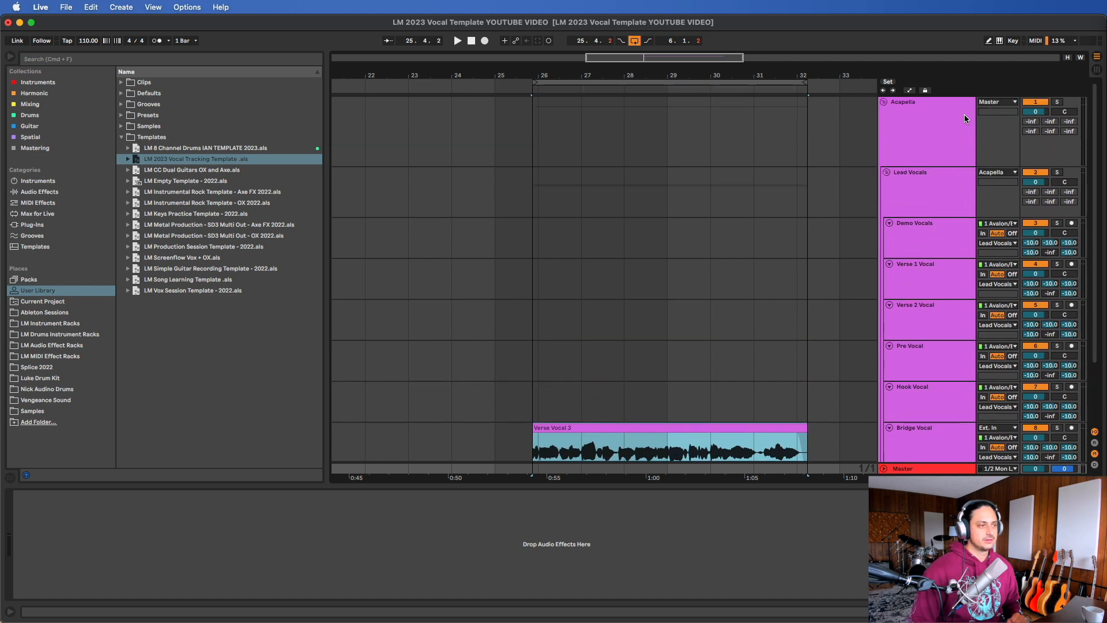
click(927, 126)
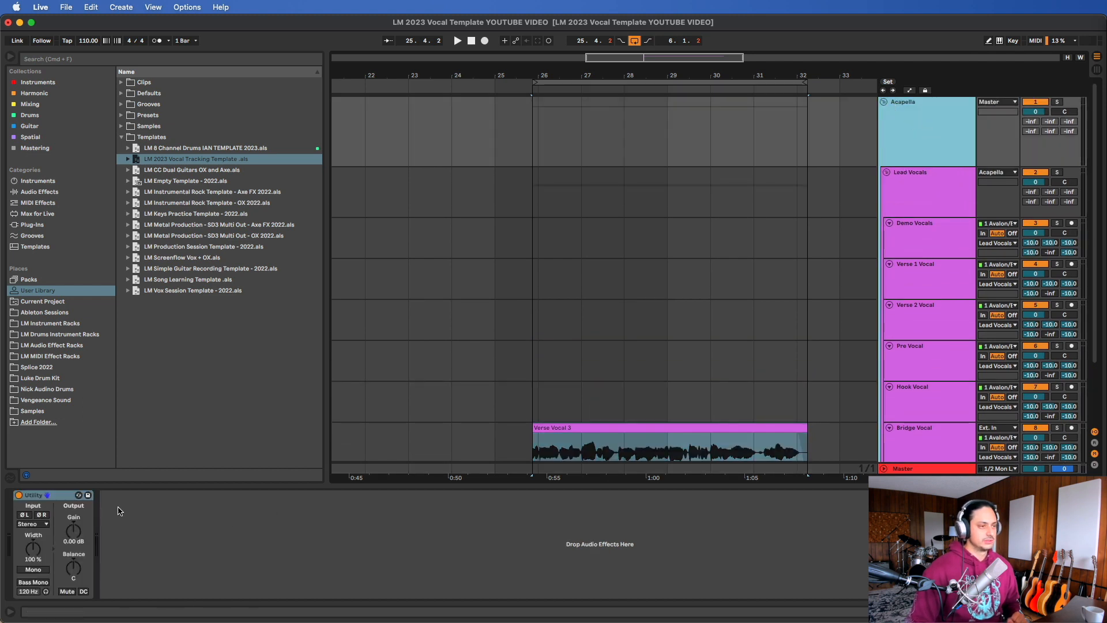
click(918, 196)
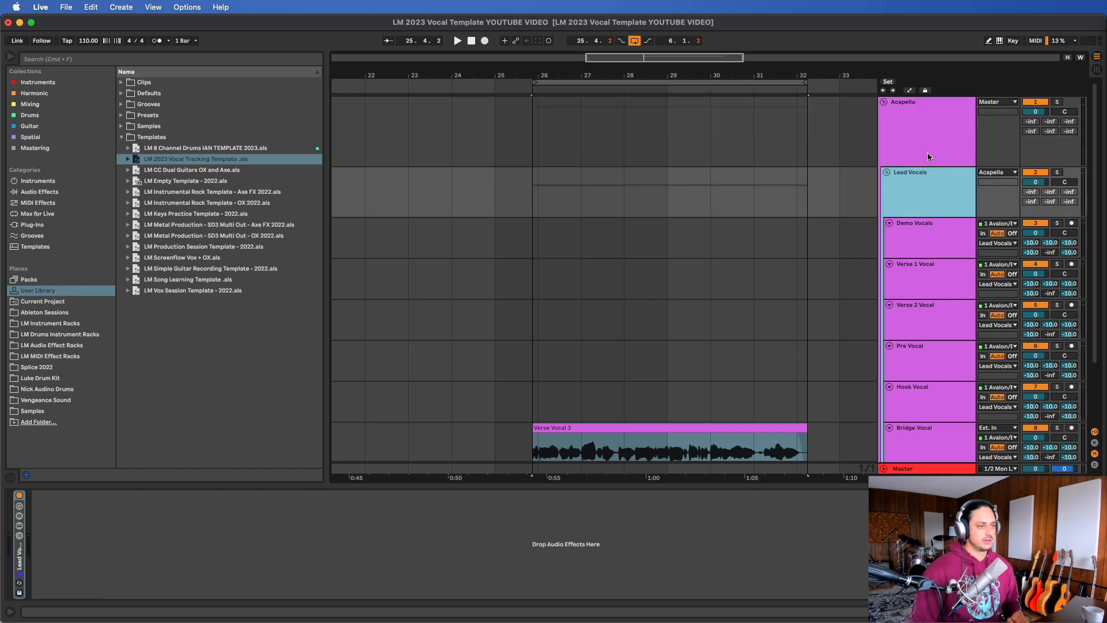
click(886, 172)
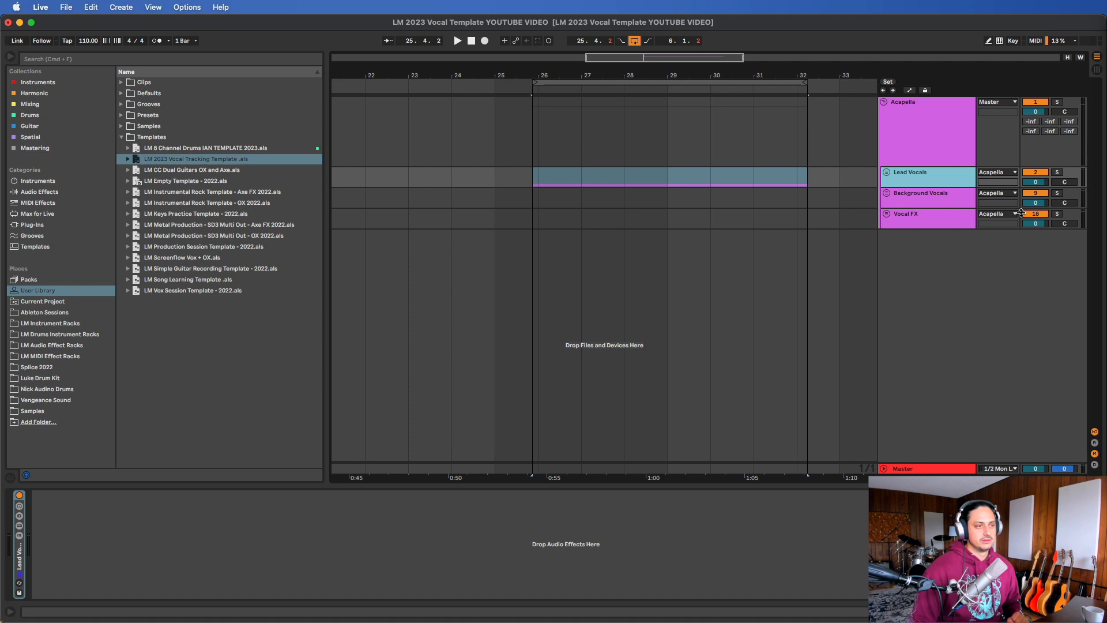
click(886, 173)
Step: Select the Bridge Vocal clip and expand the Vocal FX and Background Vocals groups to look over their tracks
scroll(699, 245, down, 3)
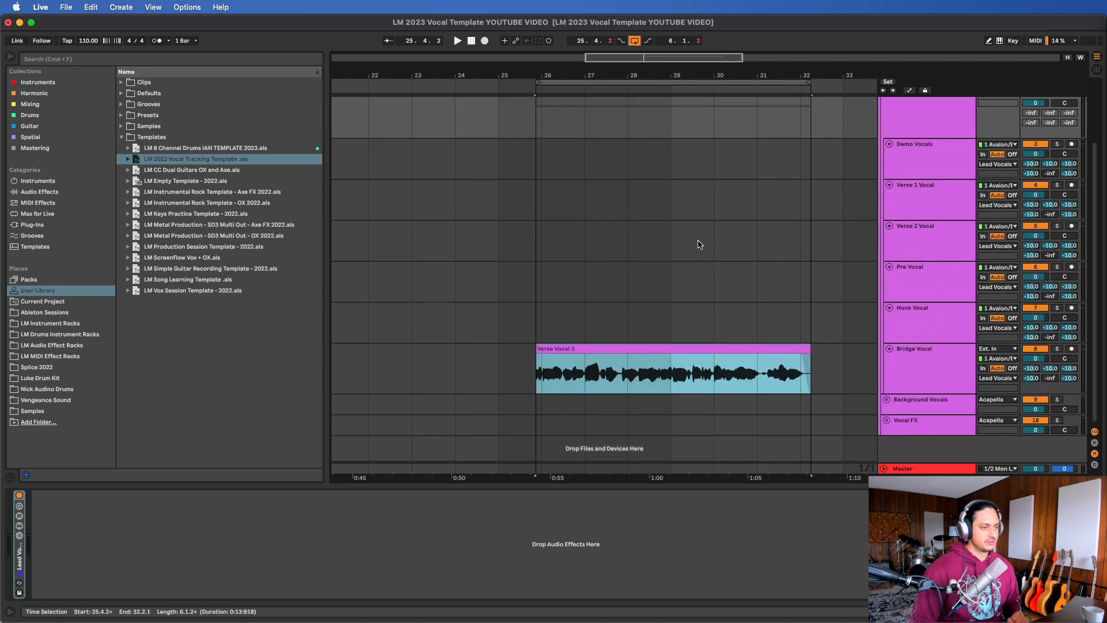
click(633, 343)
click(885, 421)
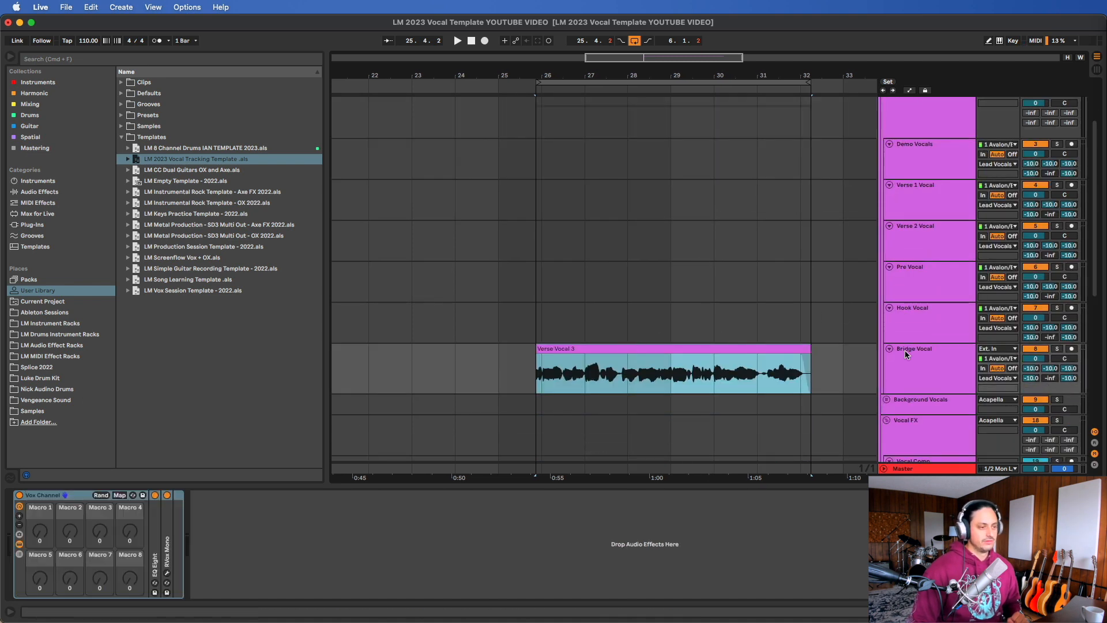
scroll(904, 351, down, 4)
scroll(904, 350, up, 6)
scroll(954, 237, down, 5)
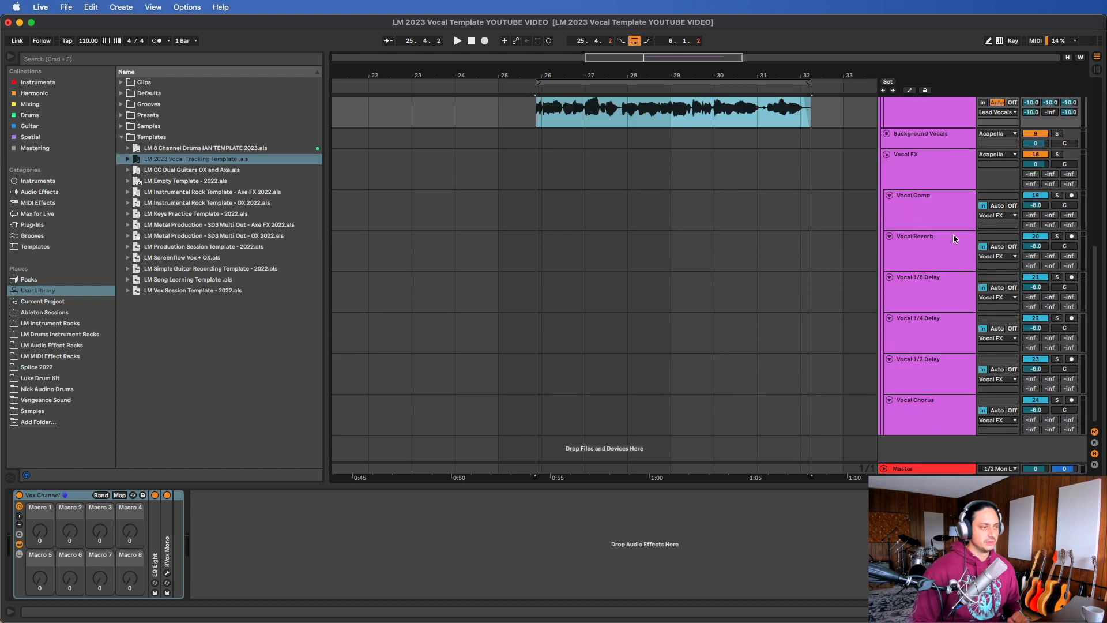
scroll(923, 231, up, 2)
click(887, 234)
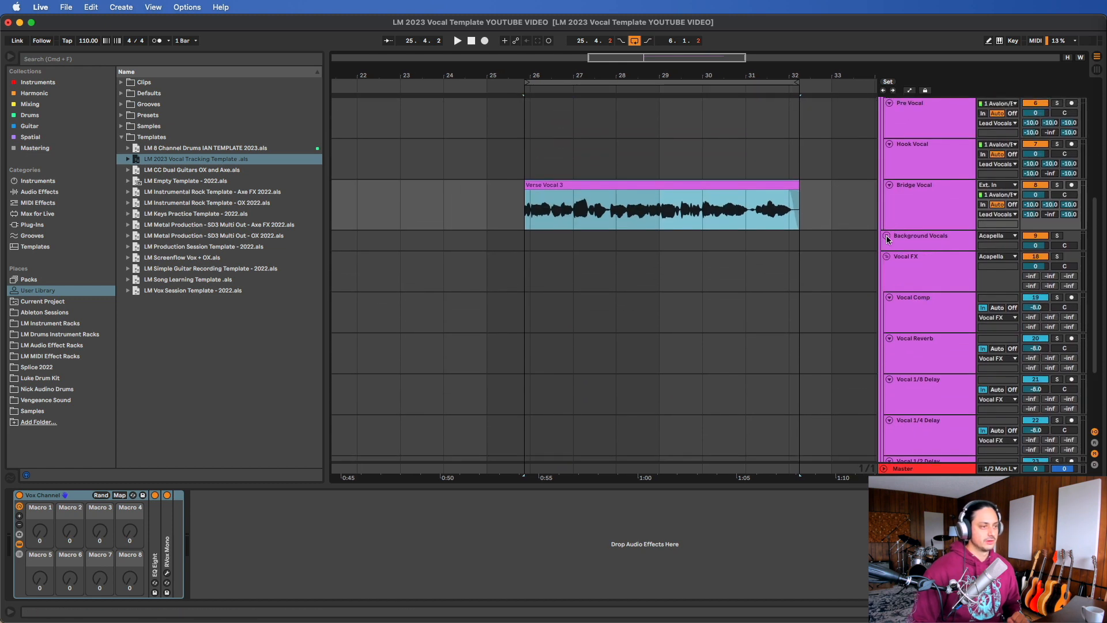
scroll(887, 238, down, 3)
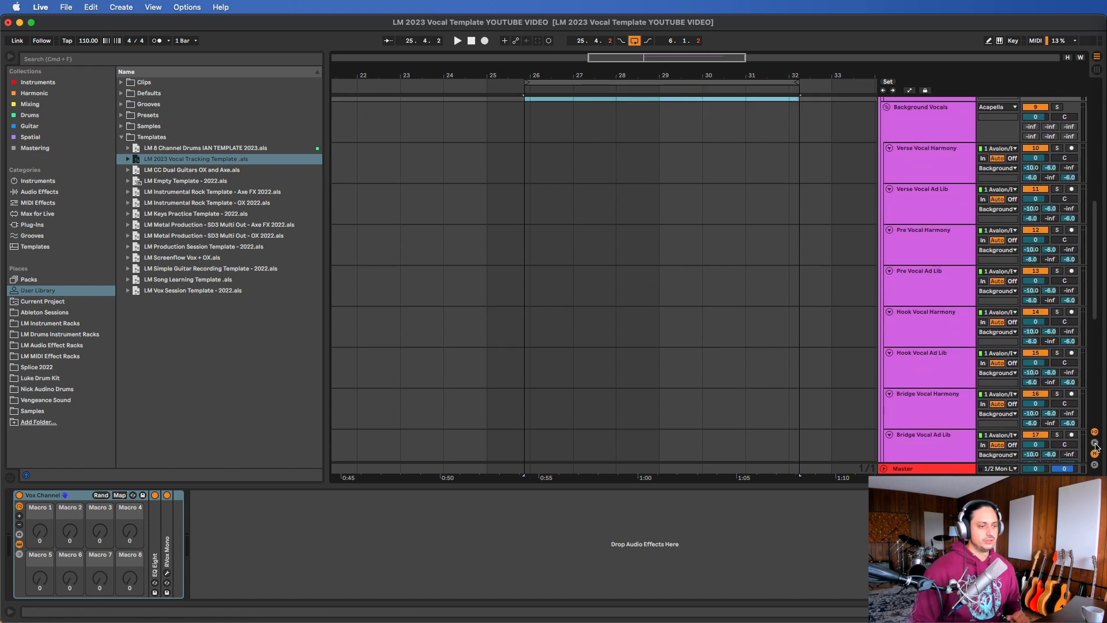
Step: Show the return tracks to view them, then hide them again
click(1094, 442)
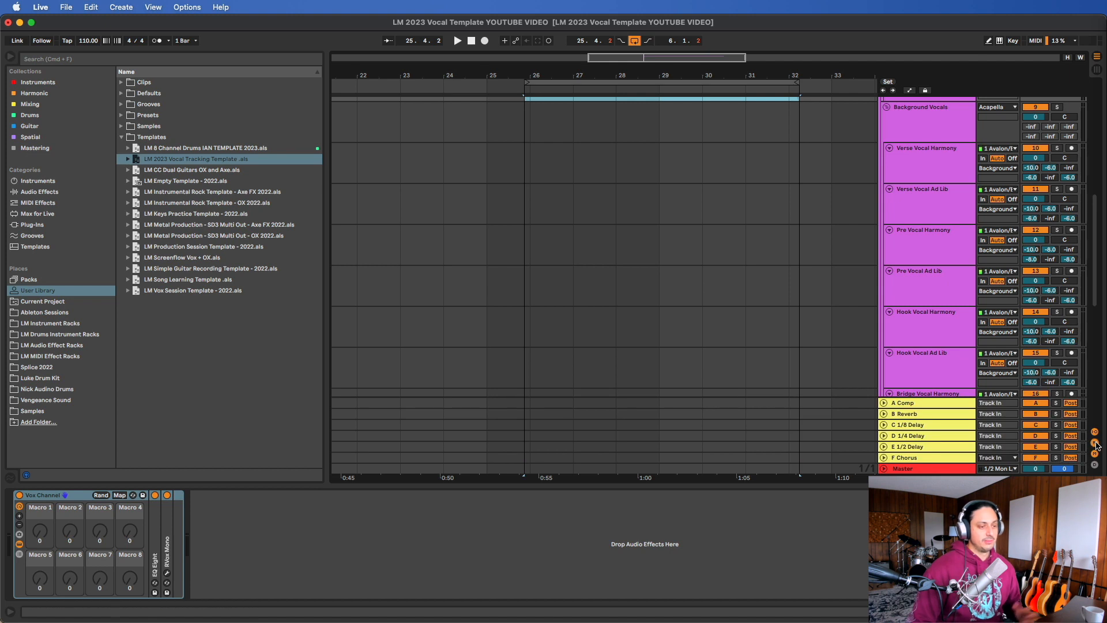
click(1095, 443)
click(1095, 442)
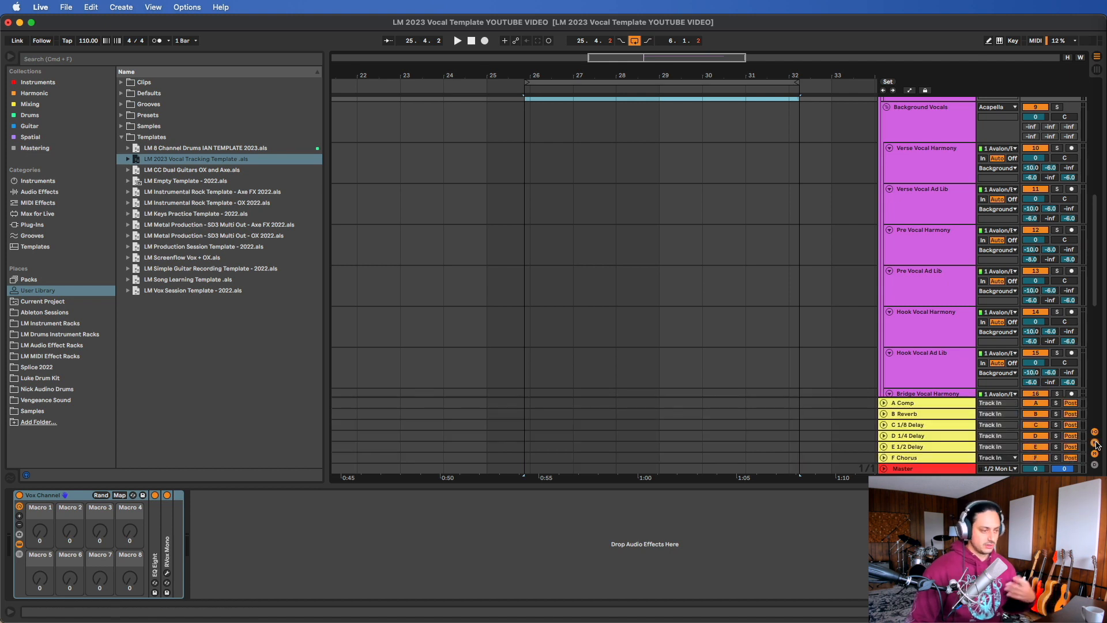
click(1095, 443)
Step: Select the Vocal FX group and show the return tracks beneath its tracks
scroll(783, 224, up, 3)
scroll(783, 224, down, 8)
scroll(909, 286, down, 3)
click(920, 184)
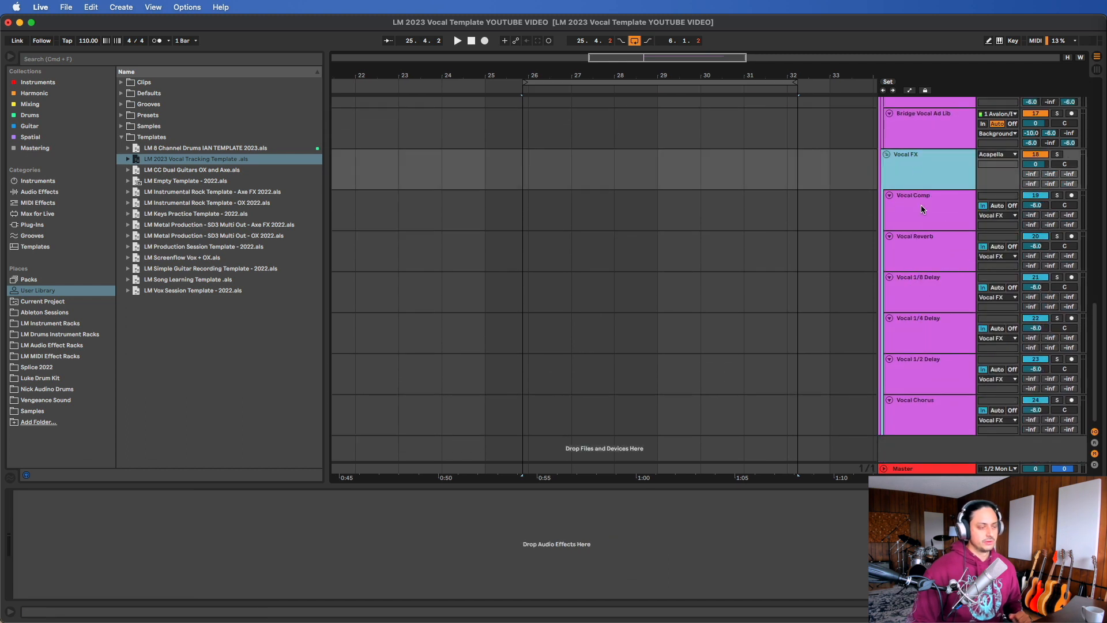
click(1094, 440)
Step: Select the B Reverb return and step the selection through the neighbouring delay and A Comp returns
click(906, 414)
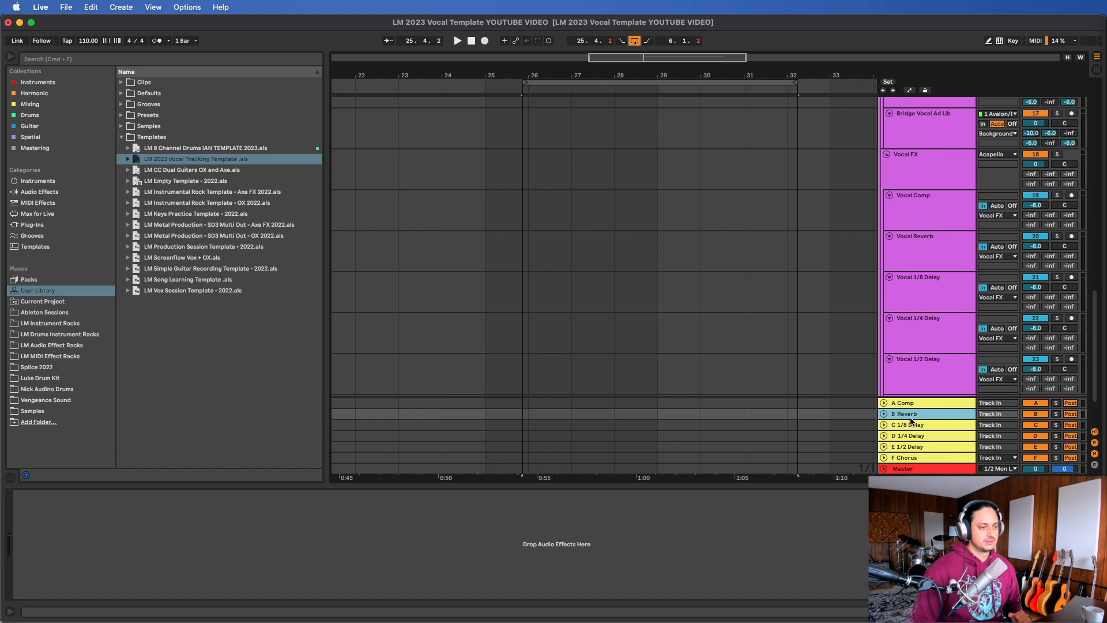
key(Down)
key(Down)
key(Down)
key(Up)
key(Up)
key(Up)
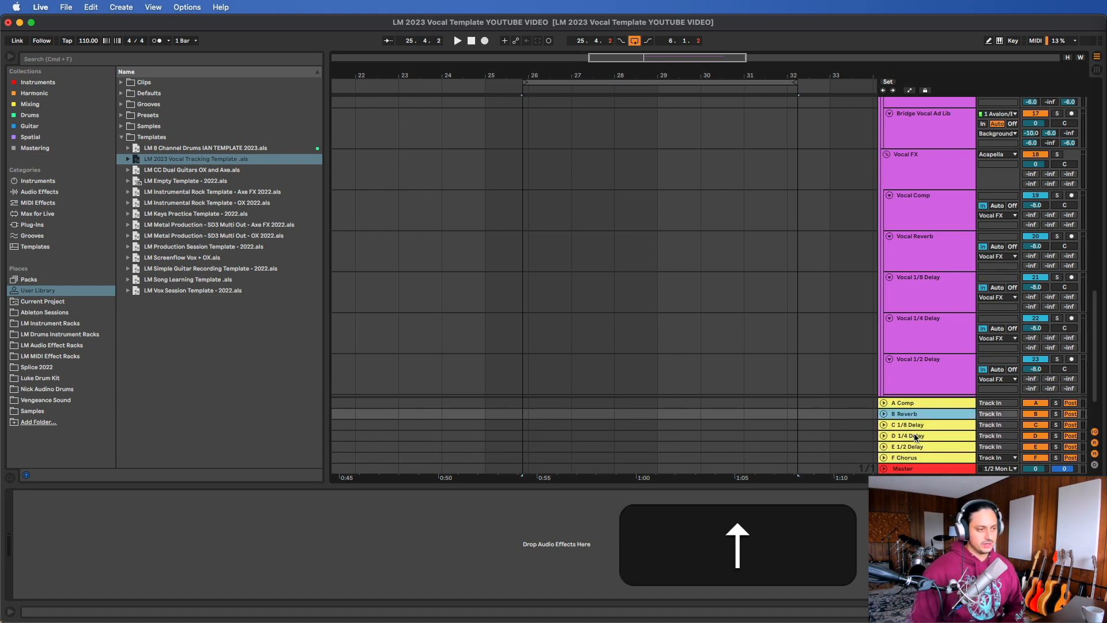
key(Up)
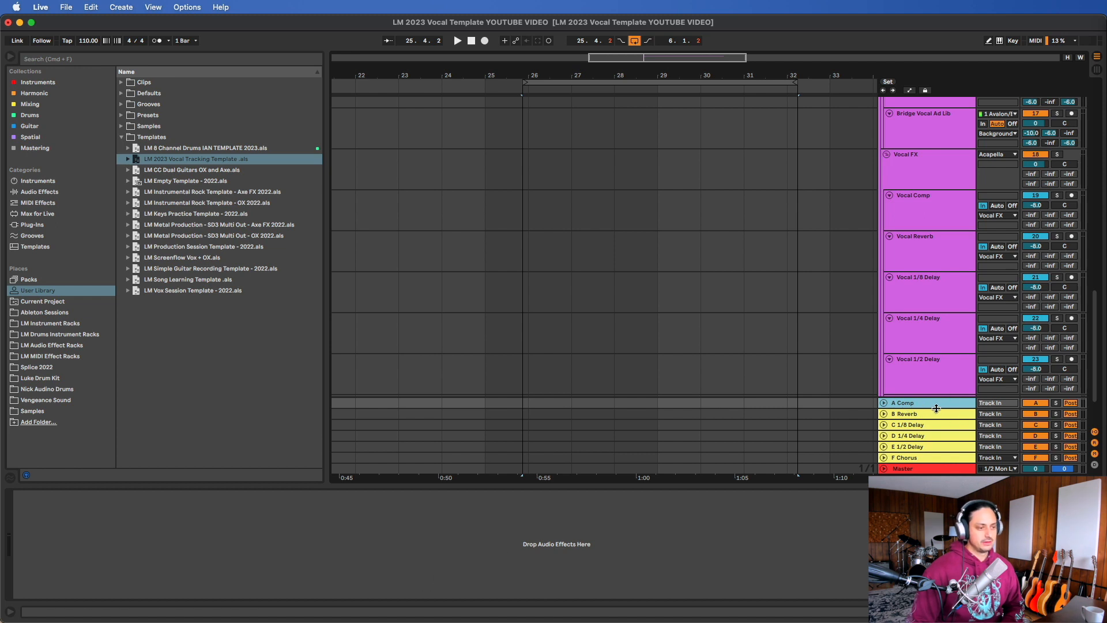
key(Down)
Step: Unfold and select the A Comp return to view its output routing, then fold it again
click(884, 403)
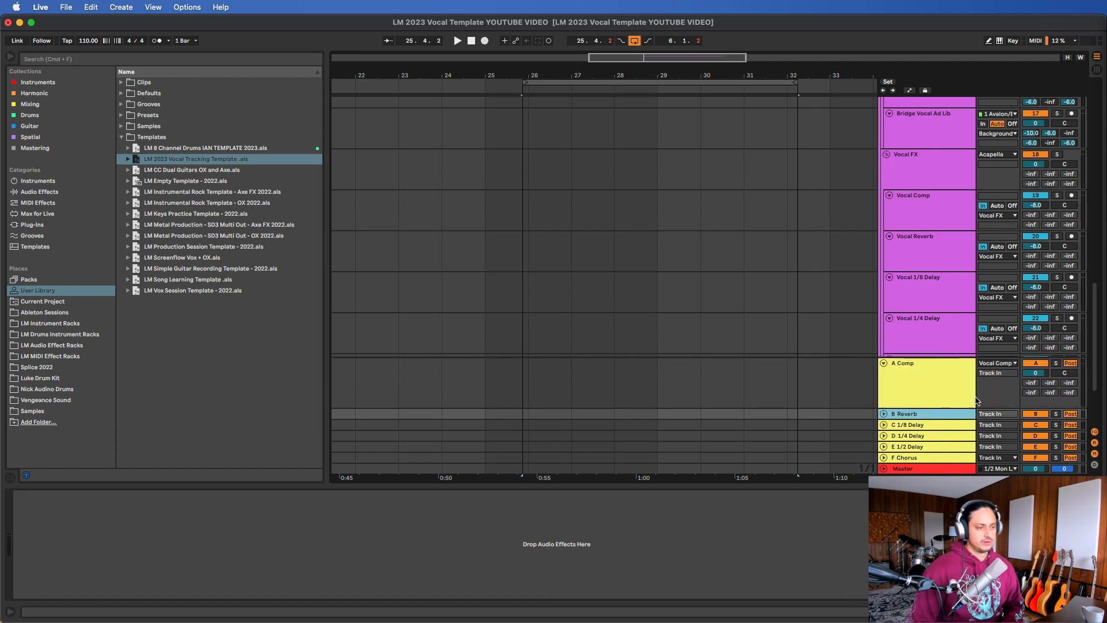
click(939, 376)
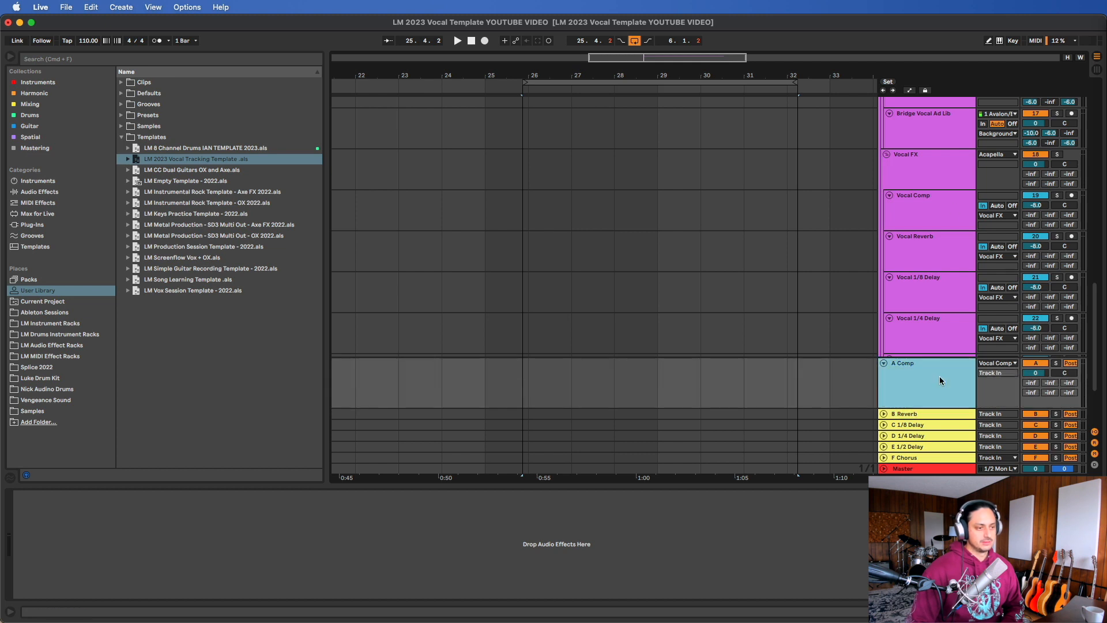
click(884, 363)
Step: Step the selection through the return tracks from A Comp down to F Chorus
scroll(904, 342, up, 10)
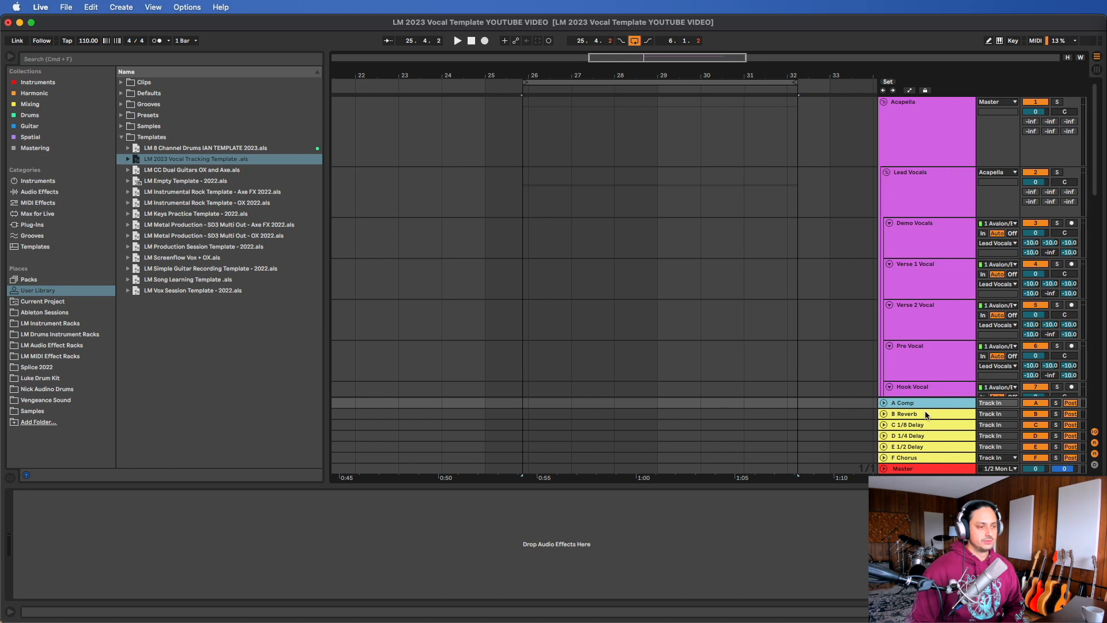
key(Down)
key(Down)
key(Down)
key(Down)
key(Down)
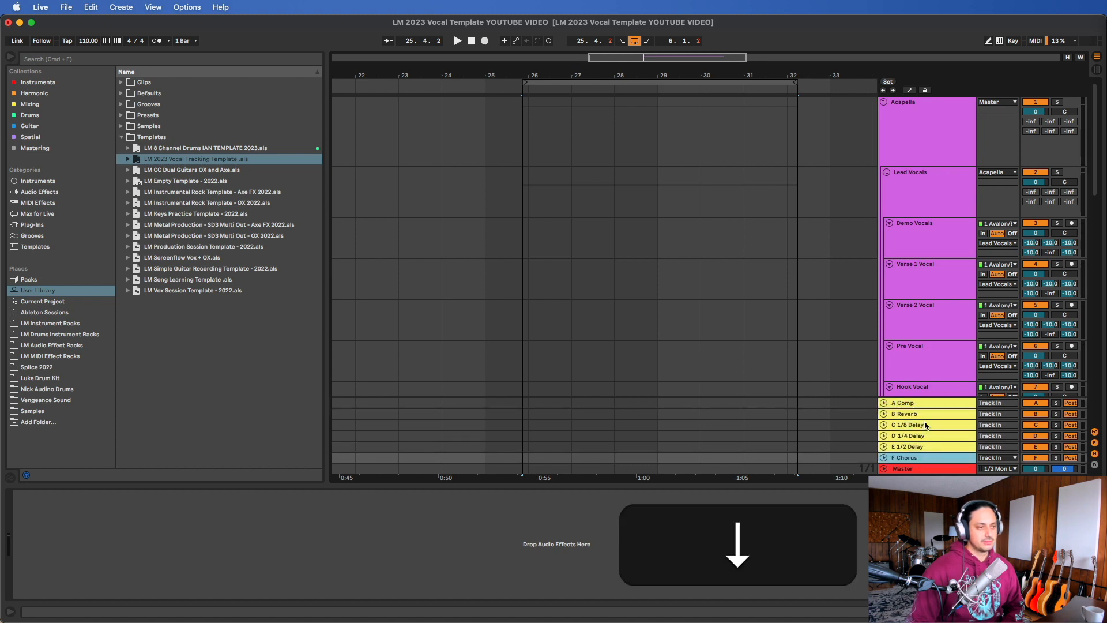
Step: Compare the Lead Vocals and Acapella groups and view the options for Acapella's first send without enabling it
click(921, 176)
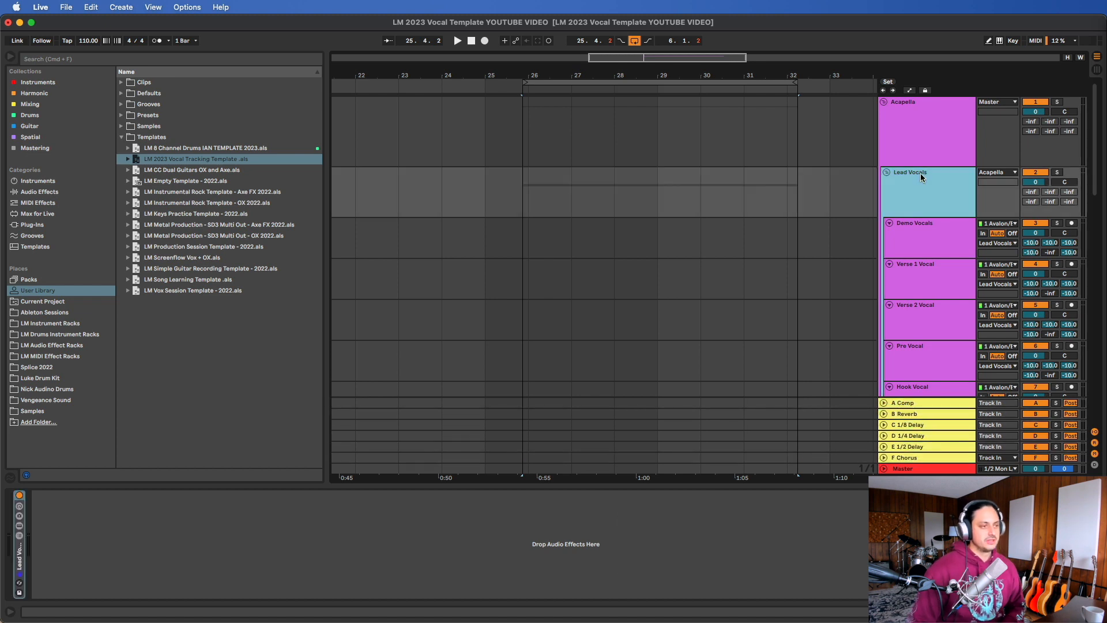
click(923, 131)
click(919, 199)
click(921, 157)
right_click(1031, 122)
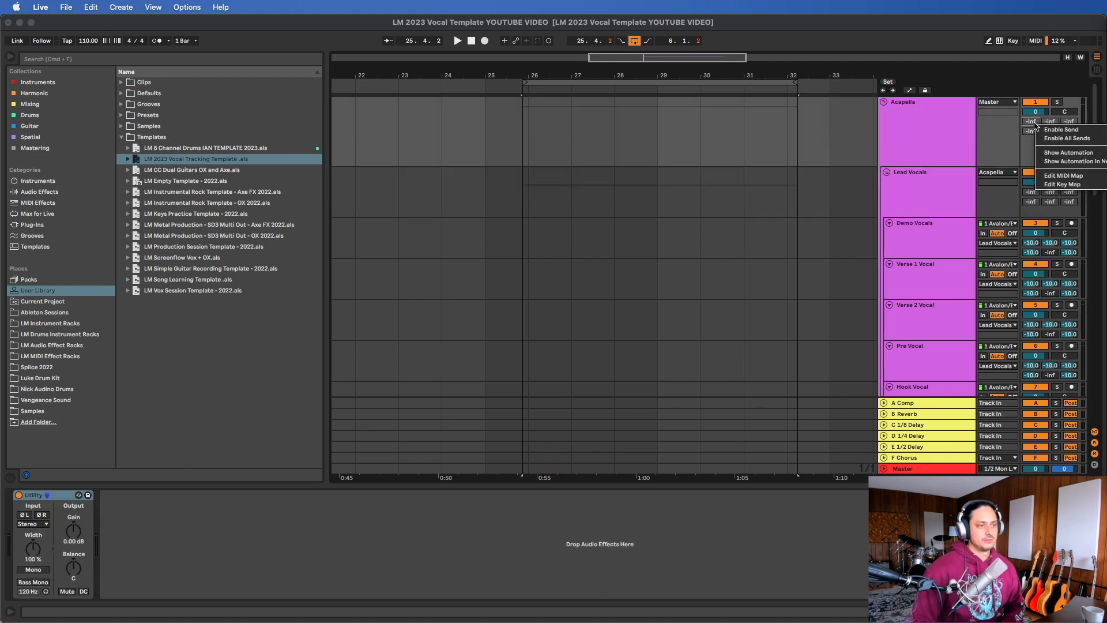
click(1004, 134)
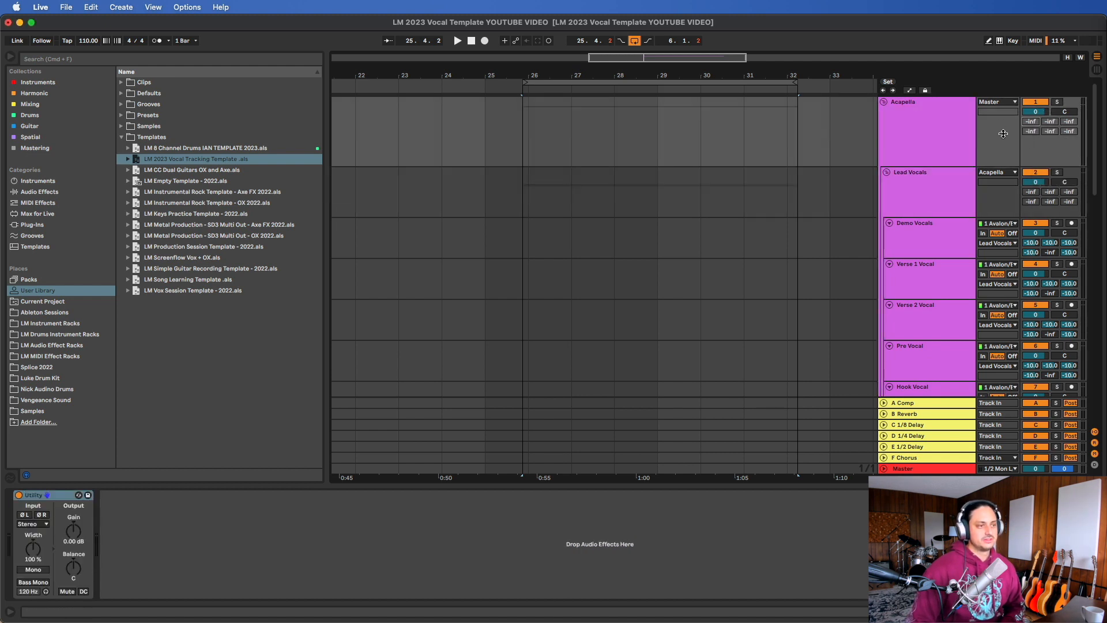
Step: Select the Demo Vocals track and step down through the lead vocal tracks to review their send levels
click(926, 228)
scroll(926, 228, down, 1)
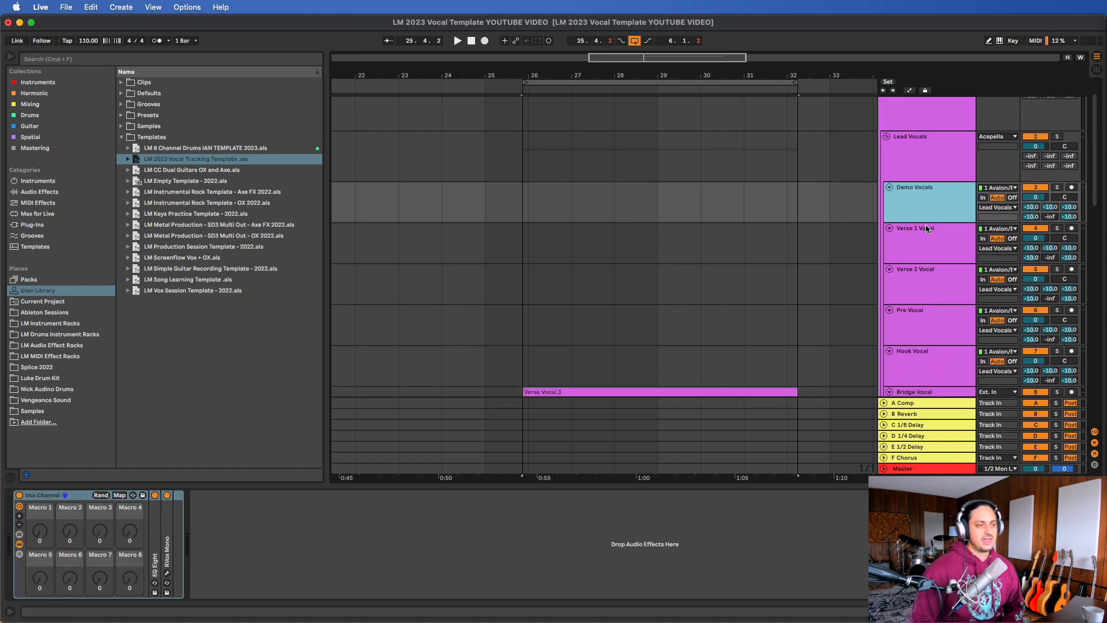
key(Down)
key(Down)
key(Down)
key(Down)
key(Down)
key(Down)
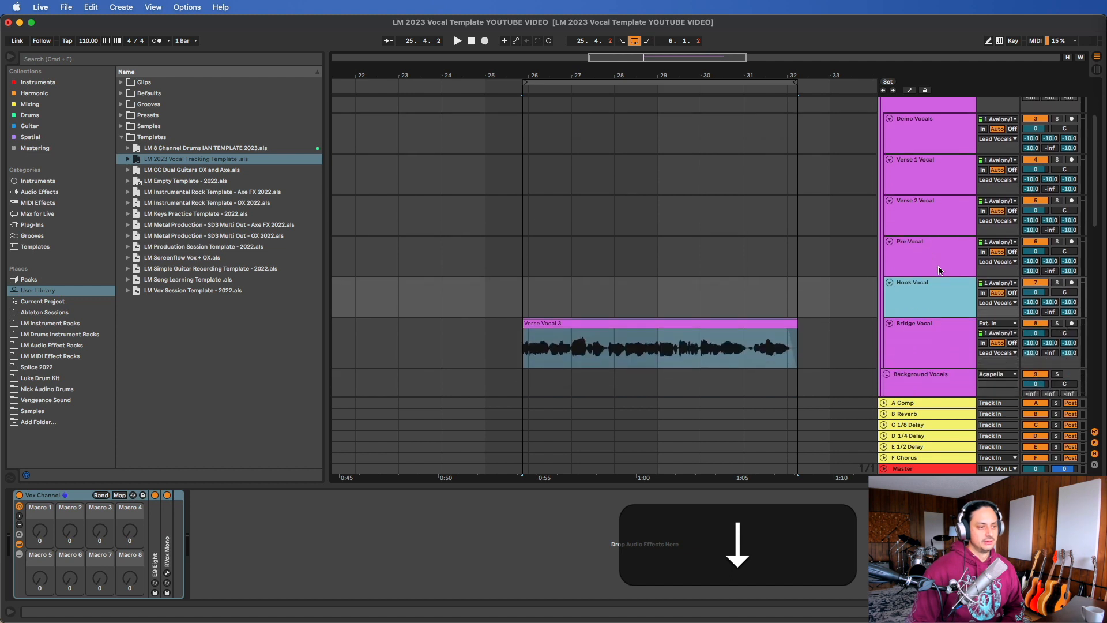
Step: Select the Demo Vocals track and its parent Lead Vocals group to compare their send levels
scroll(938, 269, up, 3)
click(926, 191)
scroll(927, 193, down, 1)
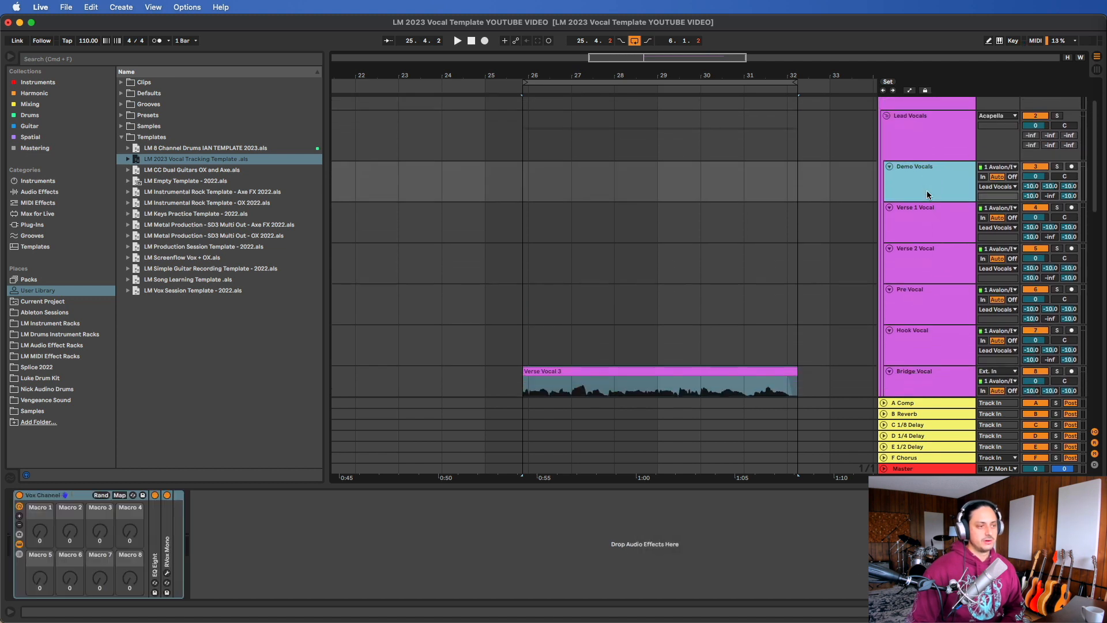
scroll(916, 173, up, 1)
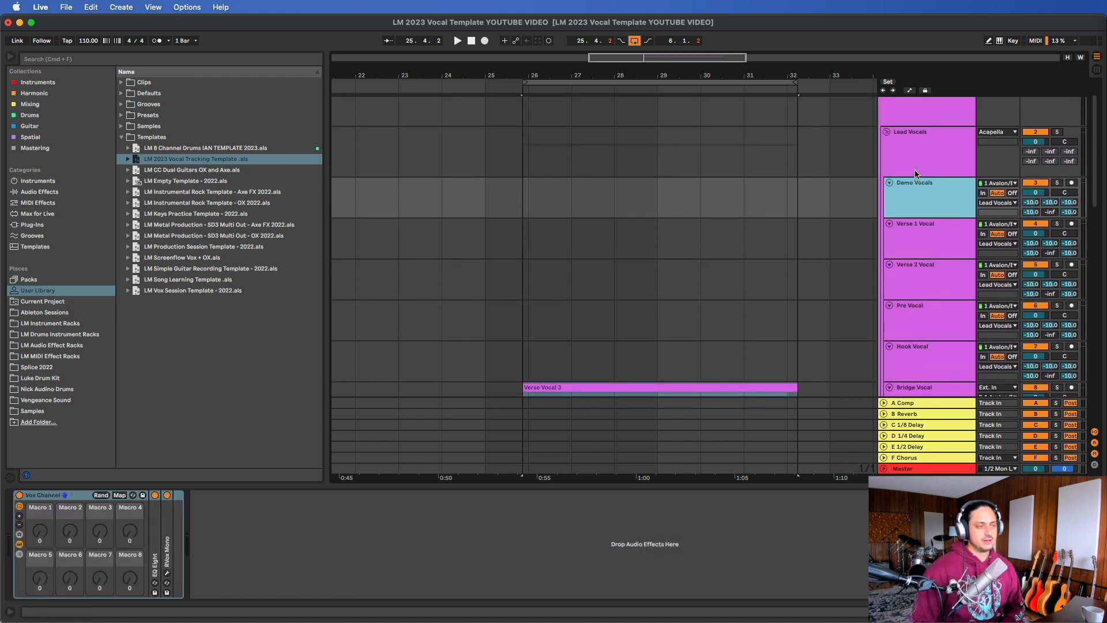
click(909, 131)
scroll(1036, 155, up, 1)
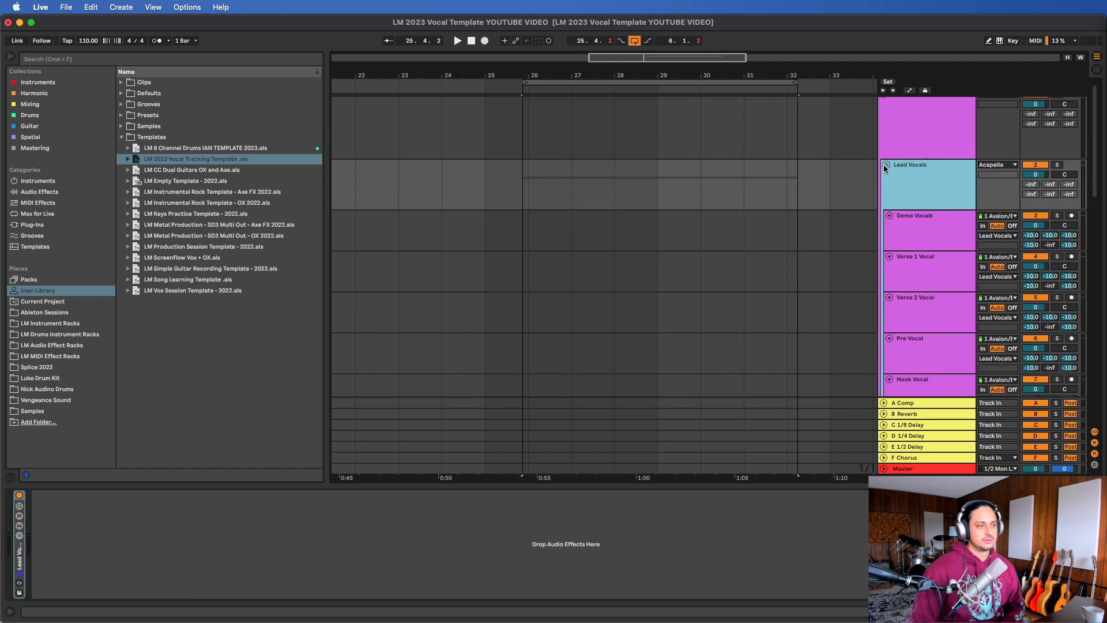
Step: Fold the Lead Vocals, Background Vocals and Vocal FX groups inside Acapella
click(886, 165)
click(886, 186)
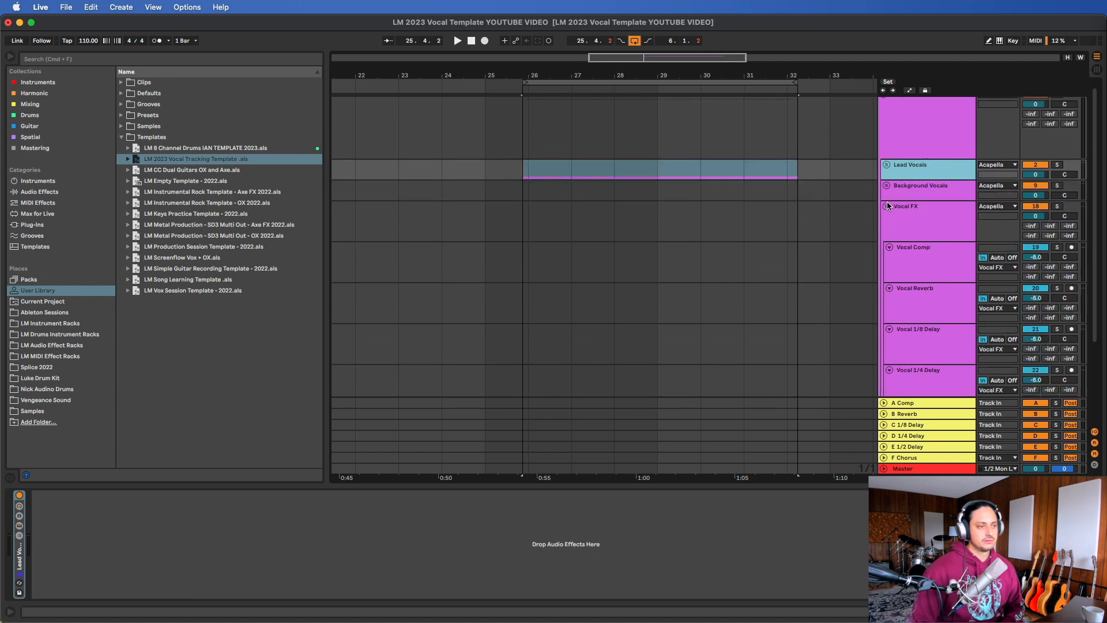
click(886, 207)
click(886, 214)
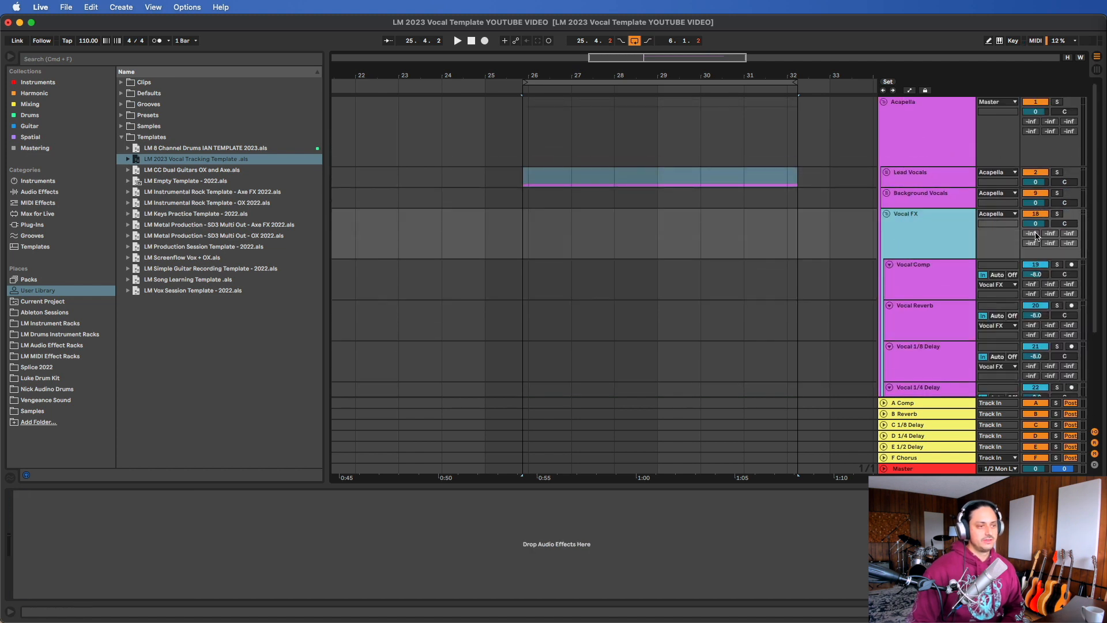
click(886, 214)
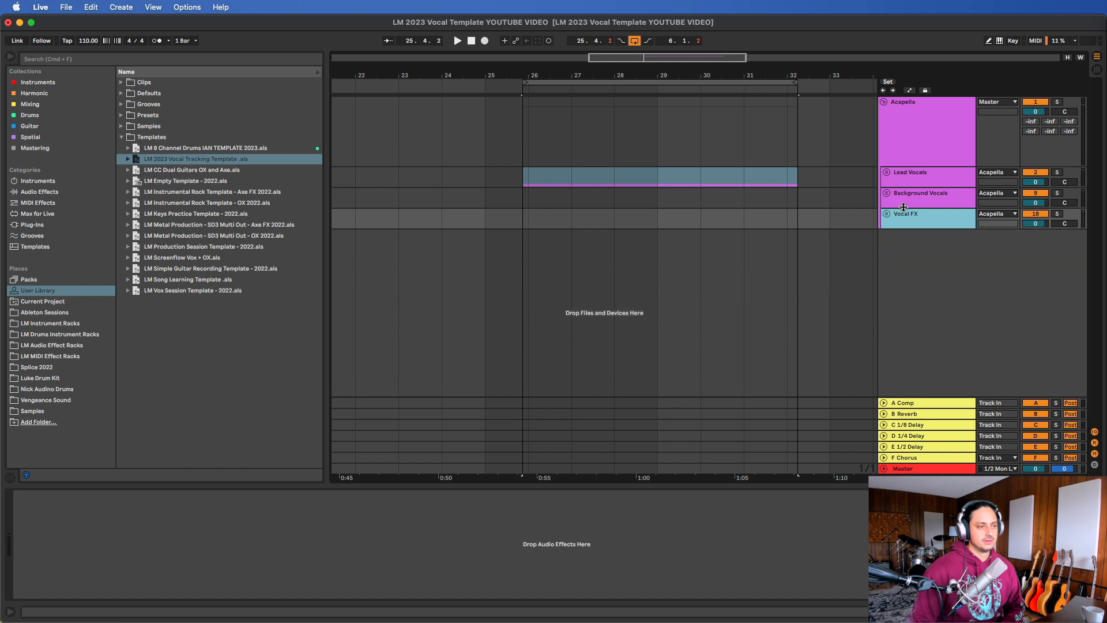
Step: Unfold the Background Vocals and Lead Vocals groups one at a time to view their tracks, folding each again
click(886, 193)
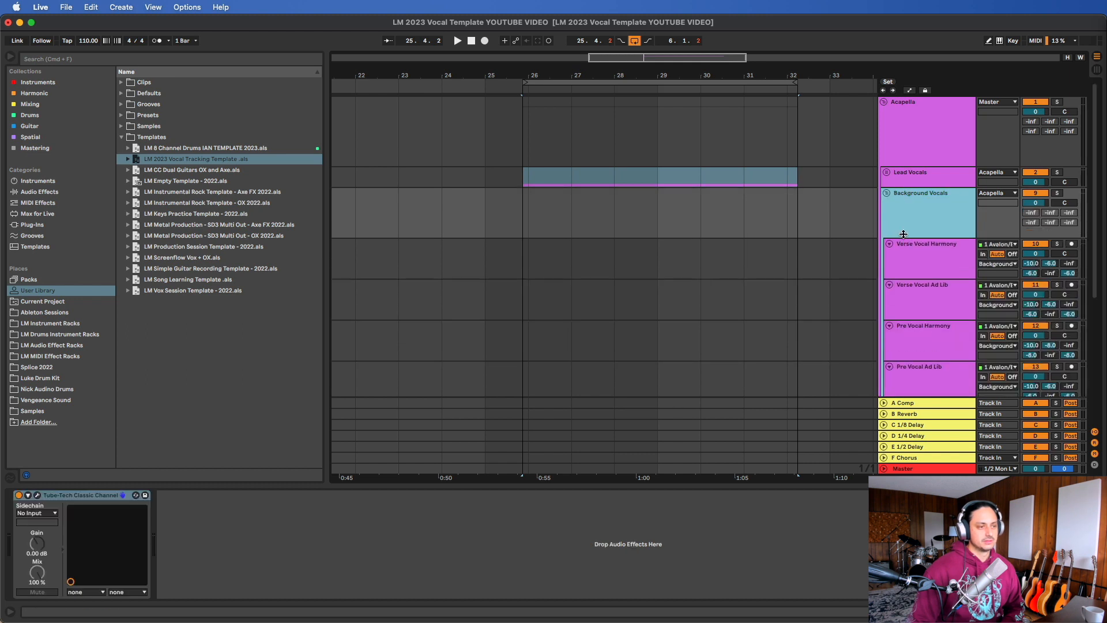
click(886, 193)
click(885, 172)
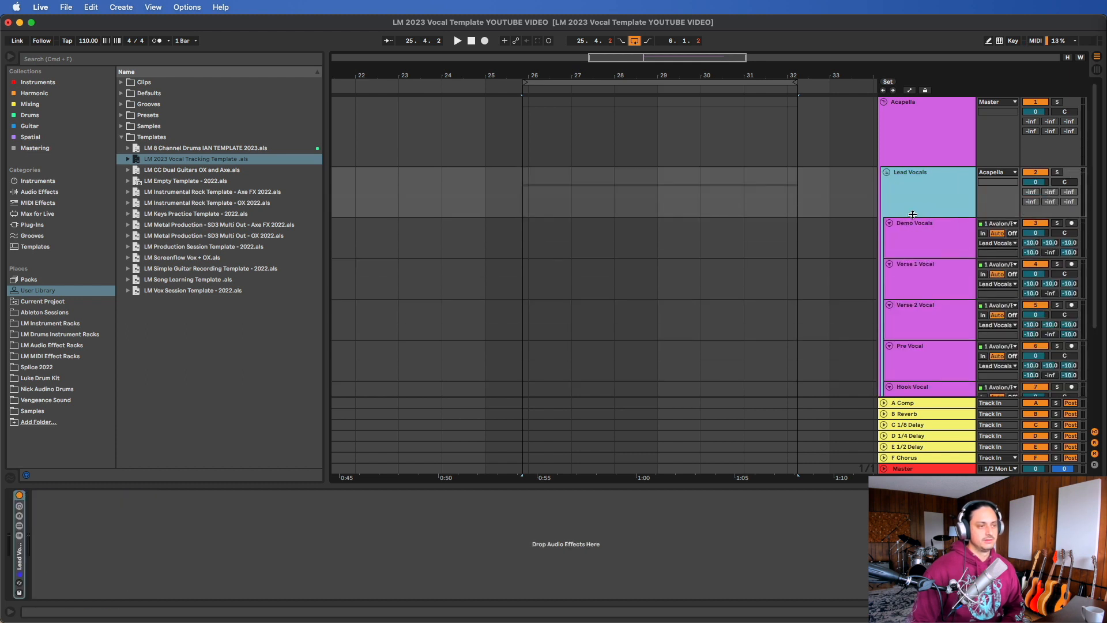
click(886, 172)
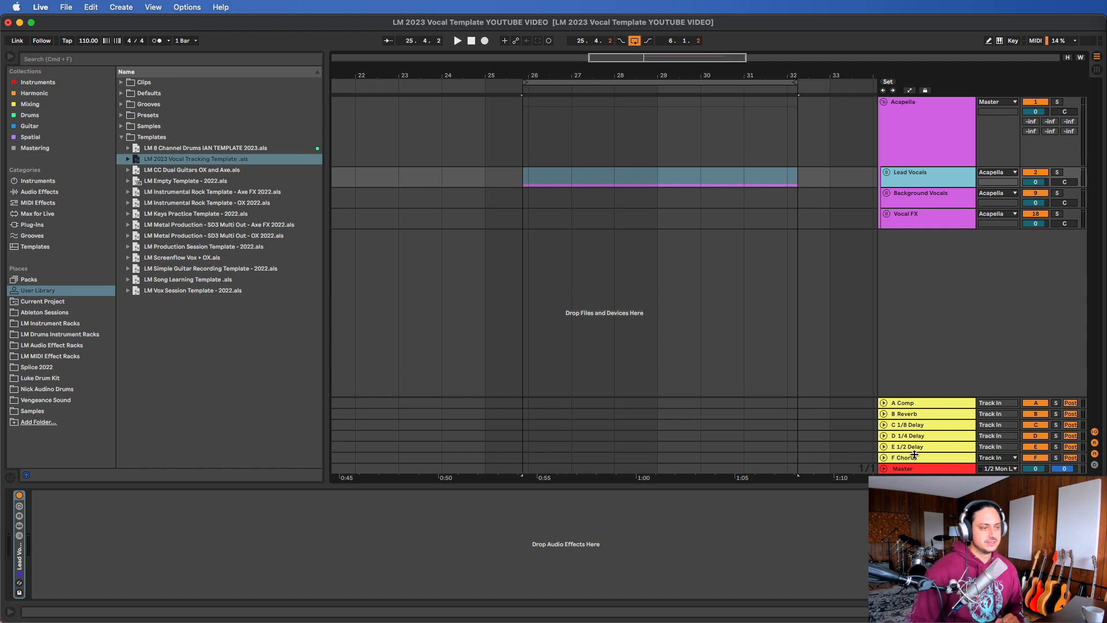
Step: Unfold the Lead Vocals and Vocal FX groups and select the Bridge Vocal track
click(887, 173)
scroll(831, 219, down, 5)
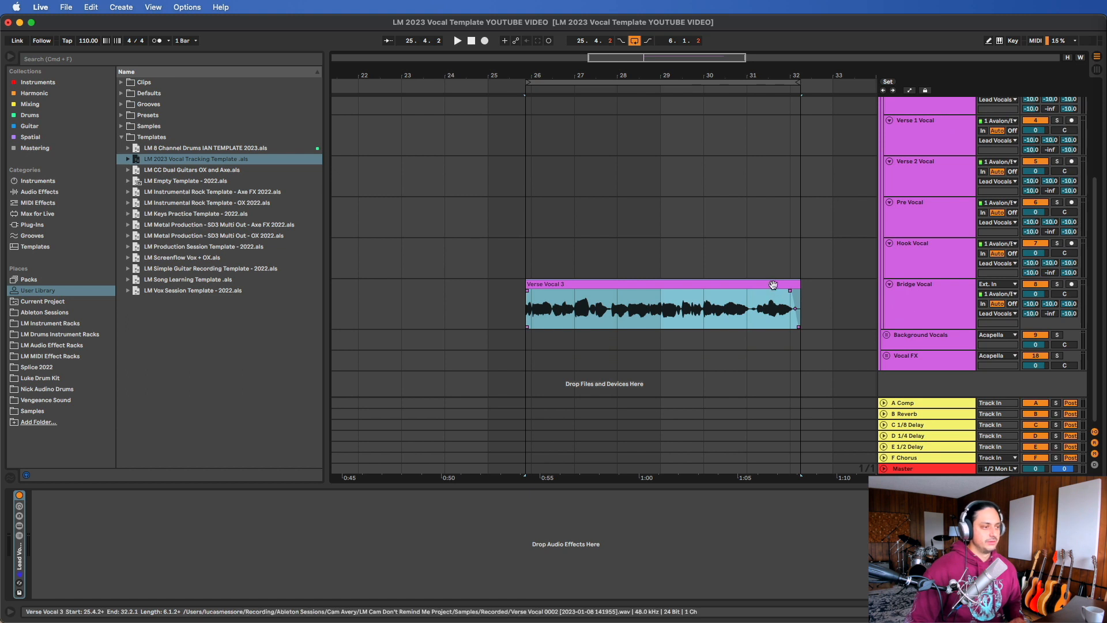
click(922, 304)
click(887, 357)
scroll(955, 207, down, 5)
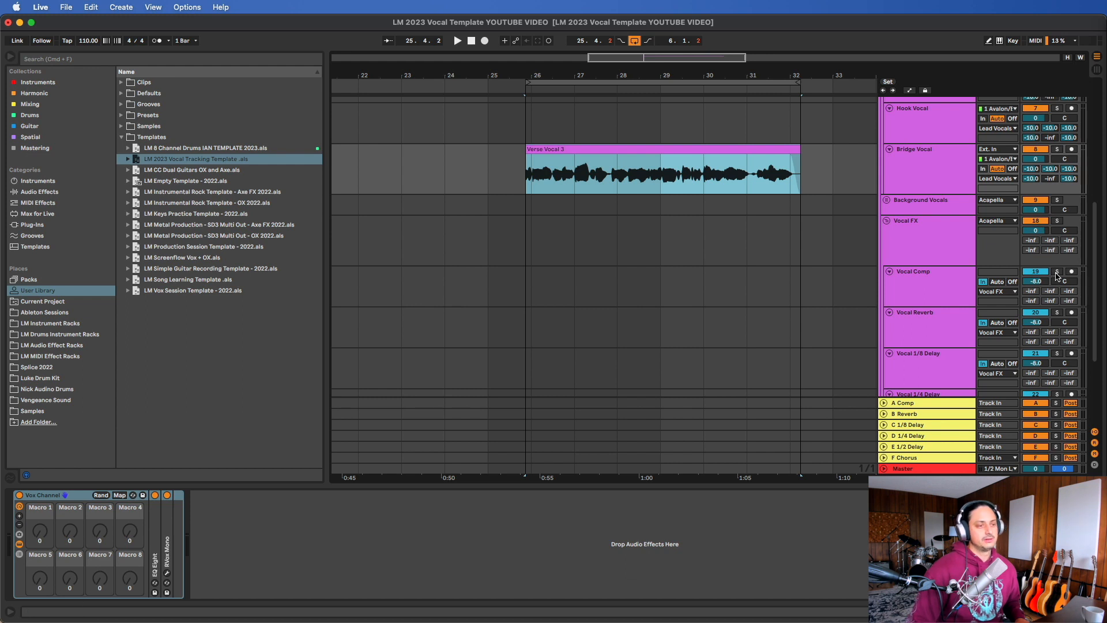
Step: Solo Vocal Comp and Vocal Reverb in turn, playing the Verse Vocal 3 clip through each
click(1058, 272)
key(space)
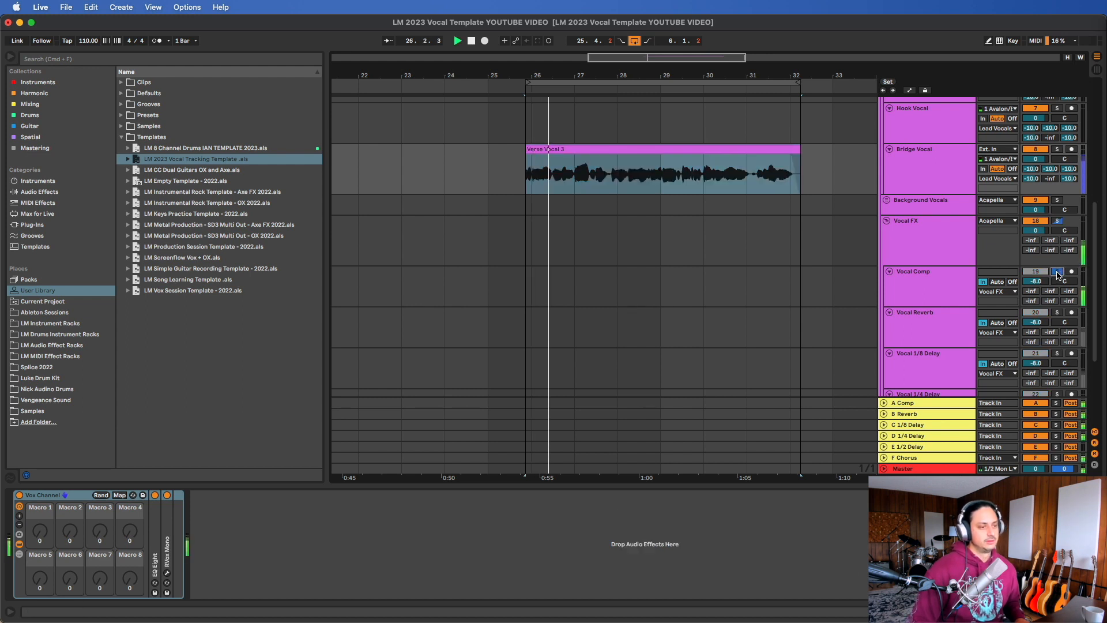
scroll(1058, 272, down, 2)
key(space)
click(1059, 279)
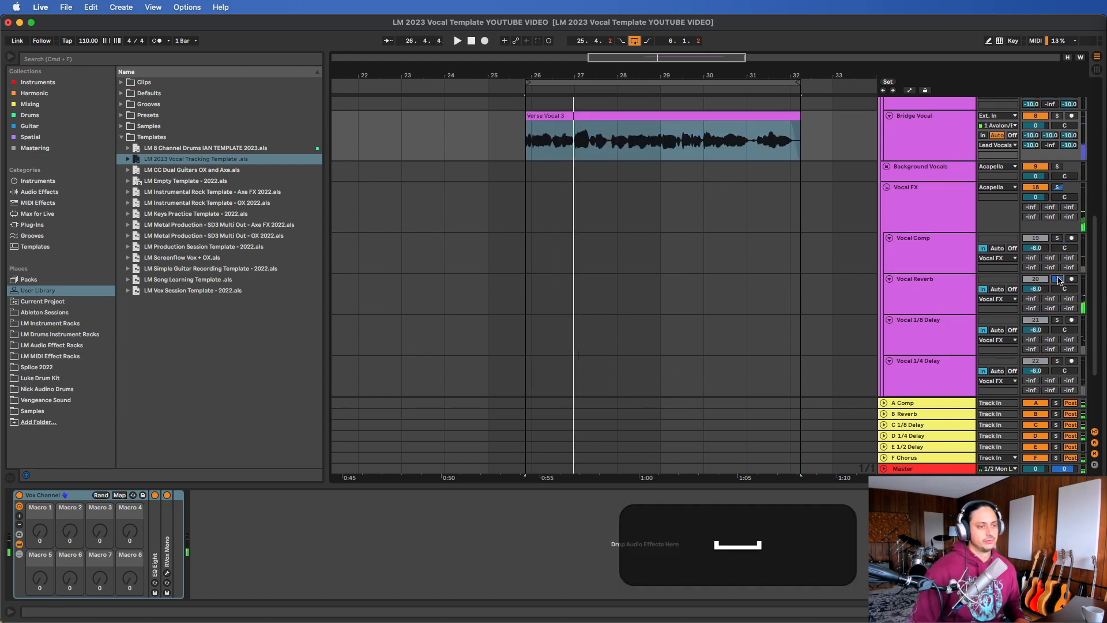
key(space)
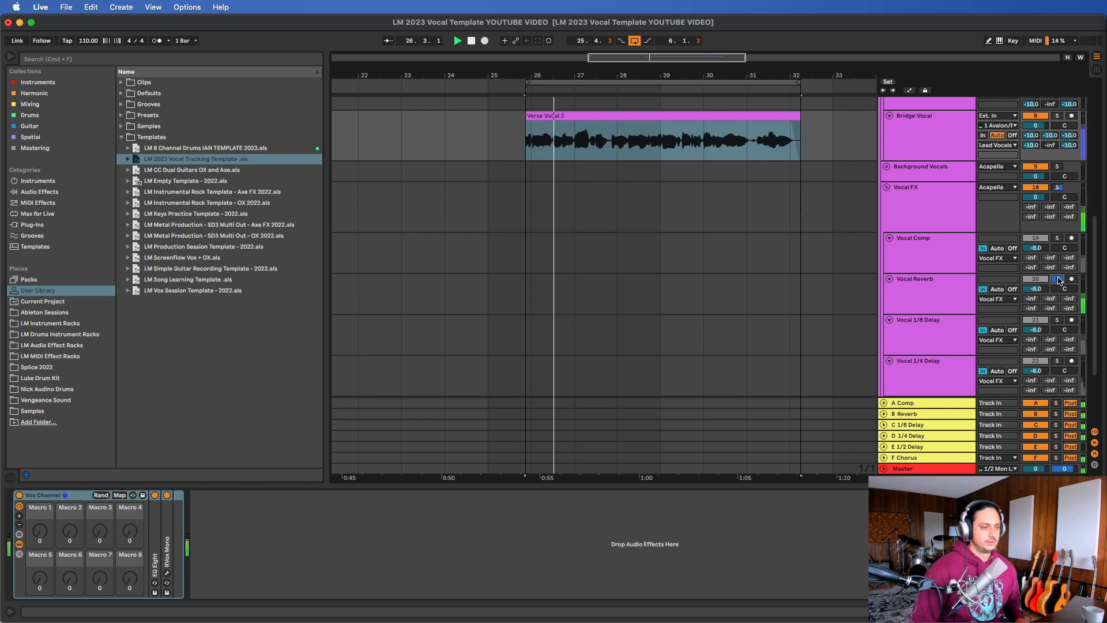
key(space)
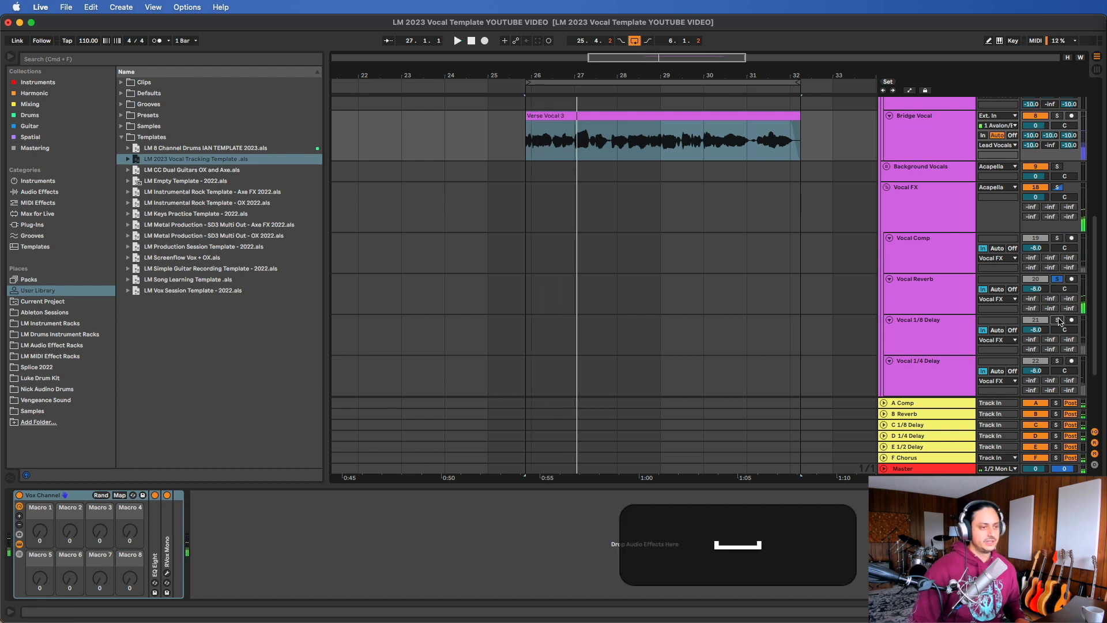
Step: Solo and select Vocal 1/8 Delay, audition the vocal through it, and select the Vocal 1/4 Delay track
click(1058, 320)
click(928, 343)
key(space)
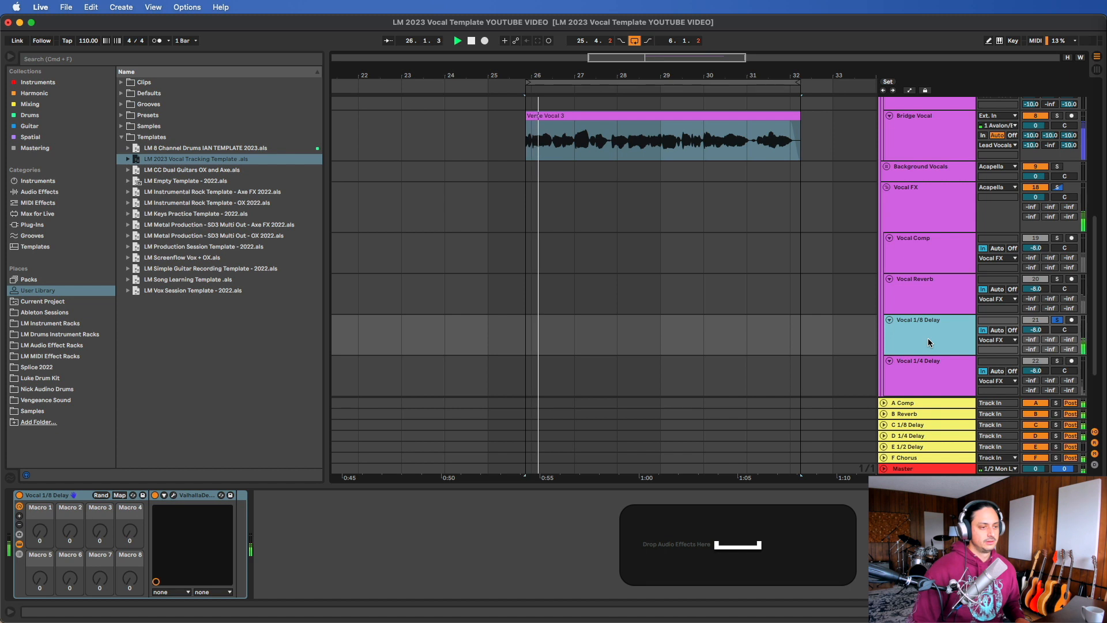
scroll(928, 343, down, 2)
click(928, 343)
key(space)
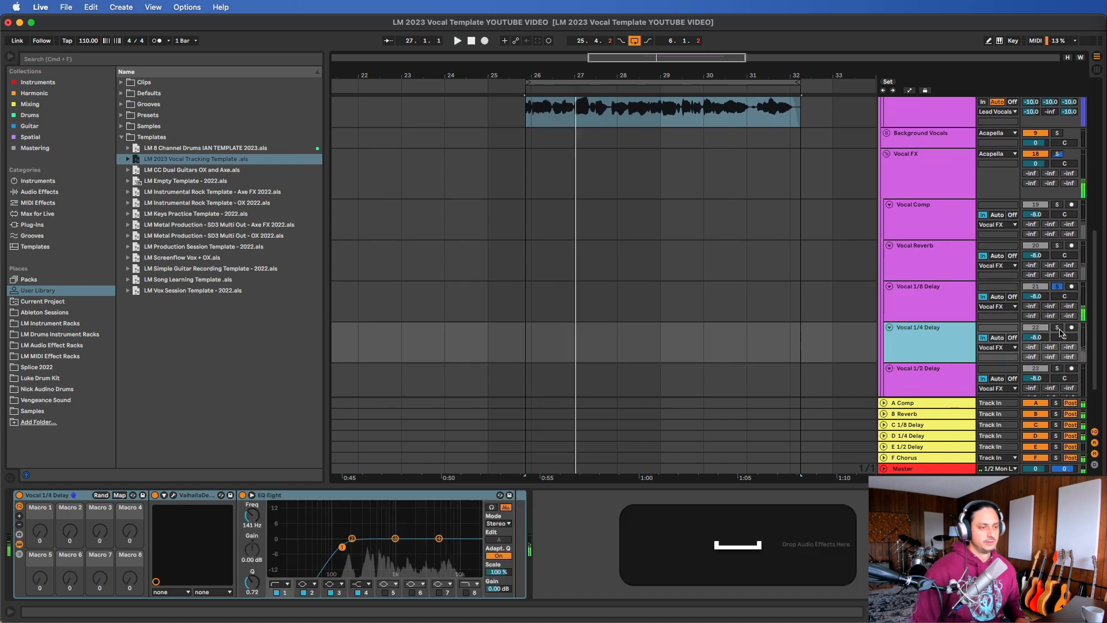
Step: Solo Vocal 1/4 Delay and play the vocal clip through it
click(1058, 328)
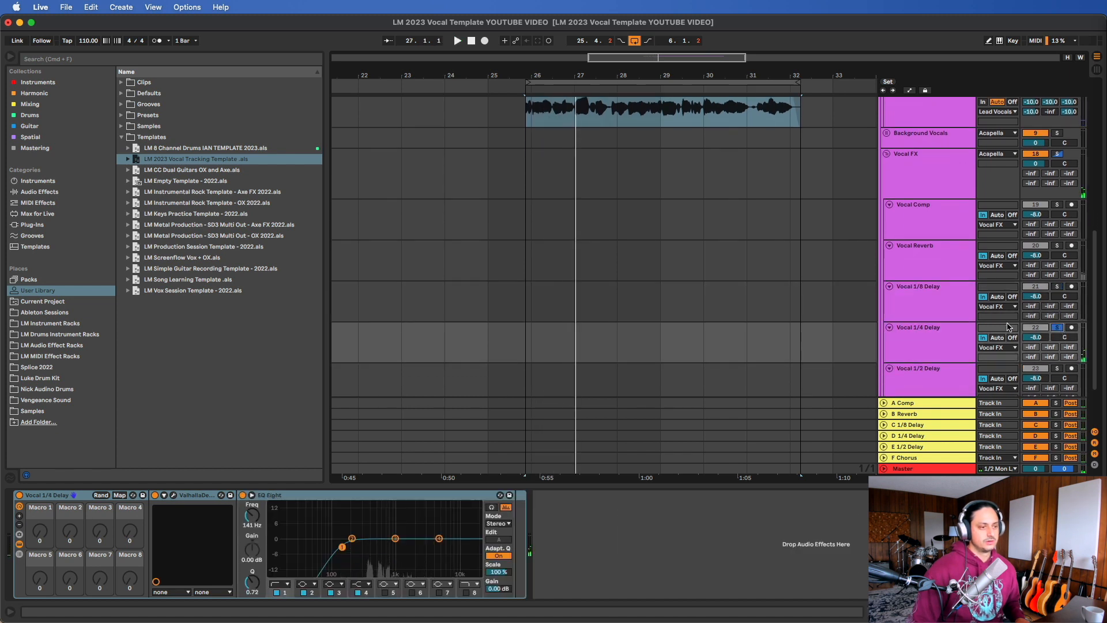
key(space)
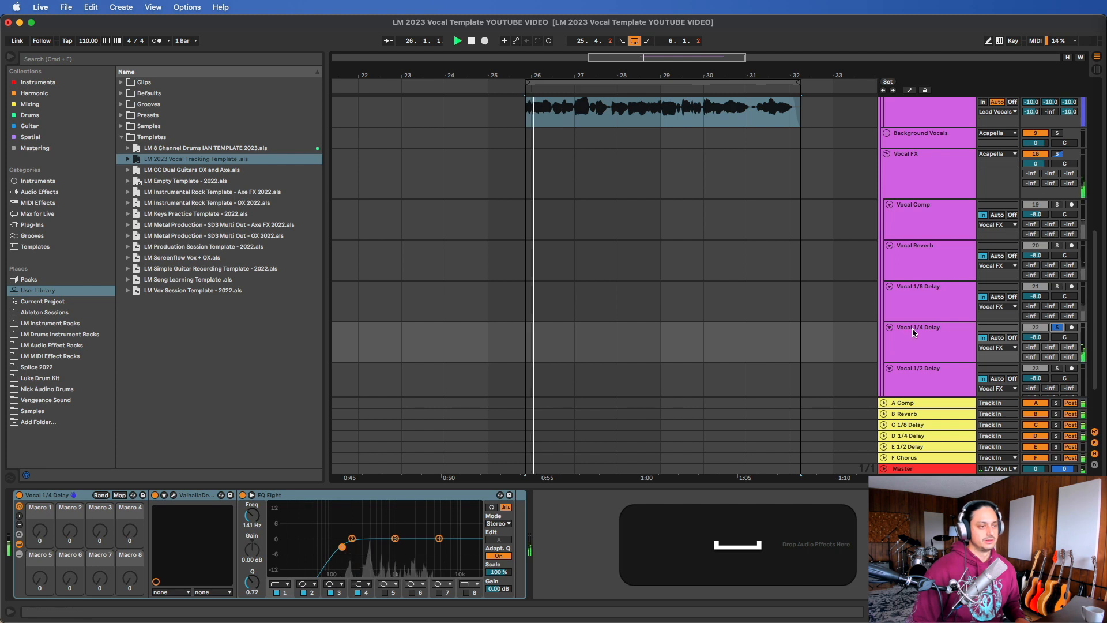
scroll(936, 326, down, 1)
scroll(937, 326, up, 1)
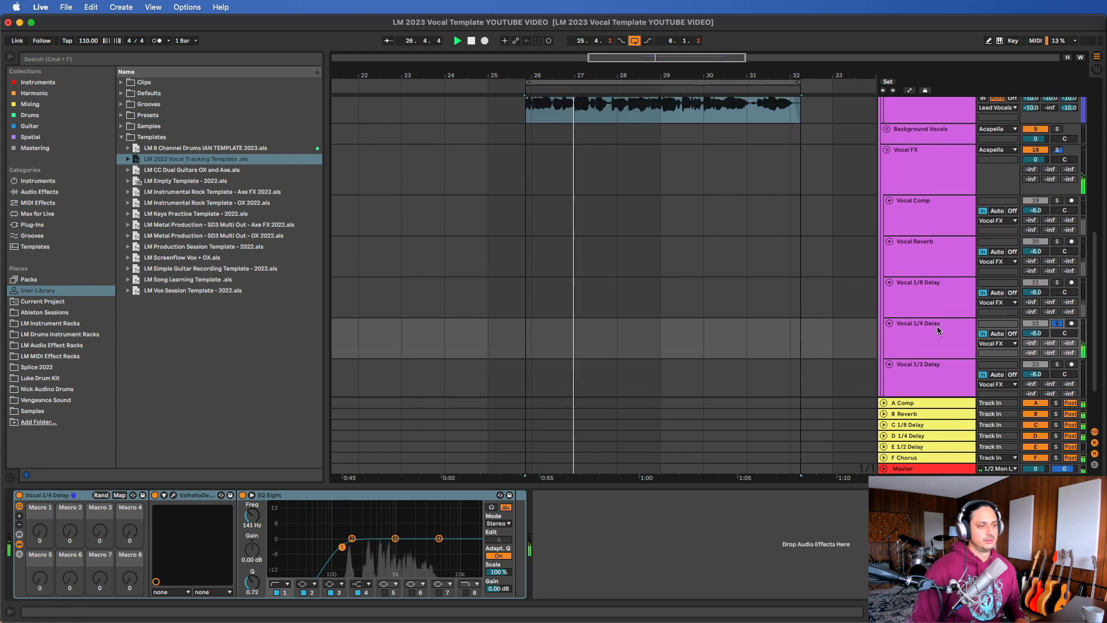
scroll(936, 326, up, 1)
key(space)
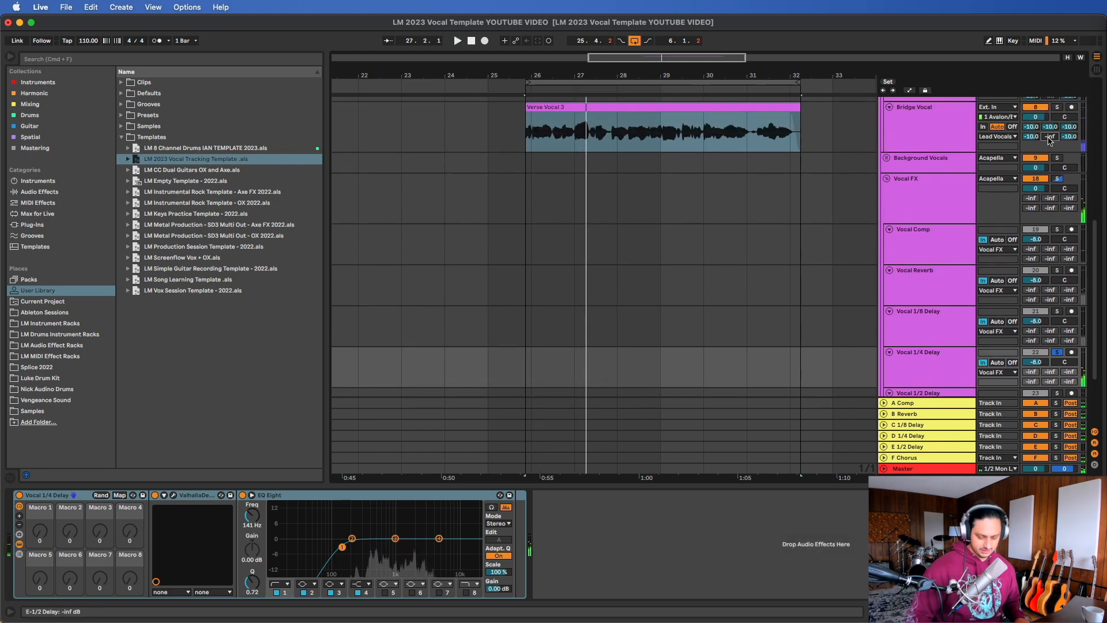
Step: Solo Vocal 1/2 Delay and Vocal Chorus in turn, playing the vocal clip through each
scroll(1056, 323, down, 2)
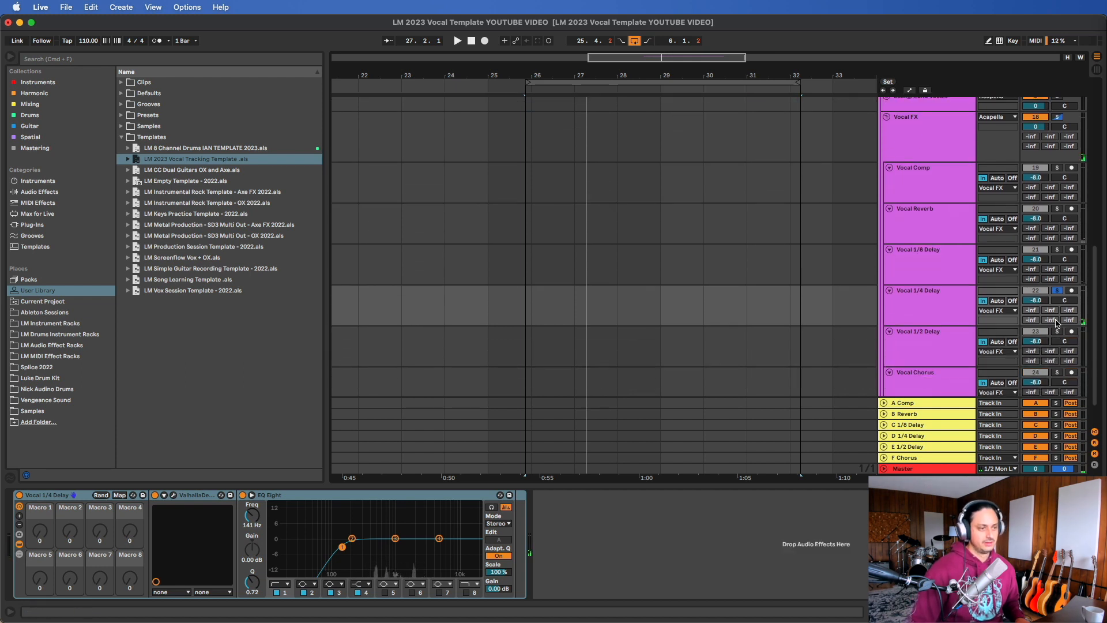
key(space)
scroll(949, 318, up, 2)
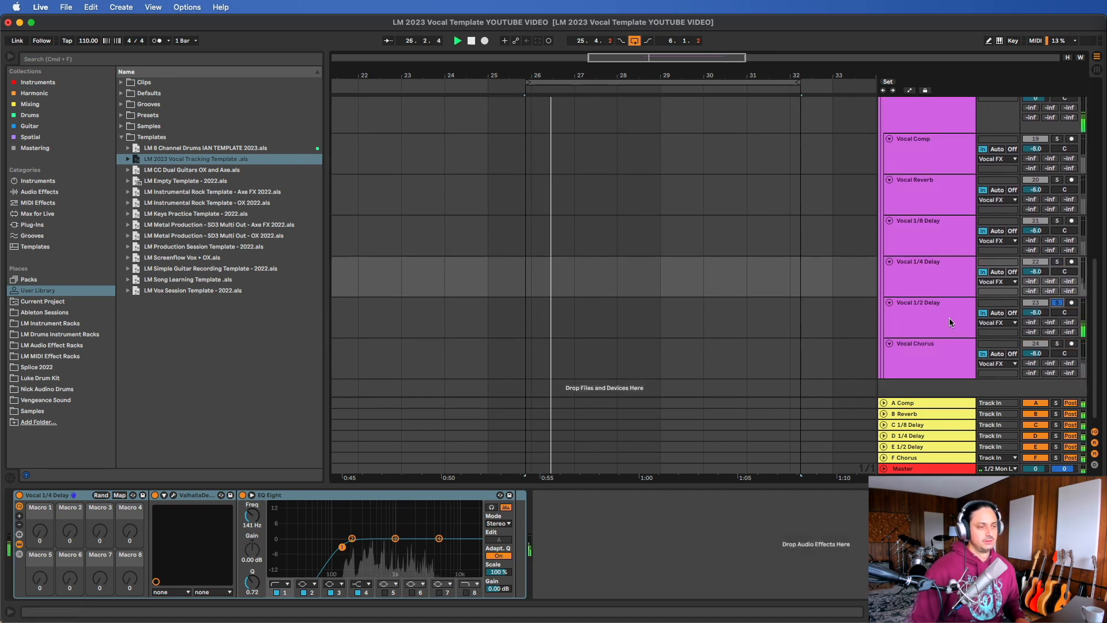
scroll(949, 317, down, 3)
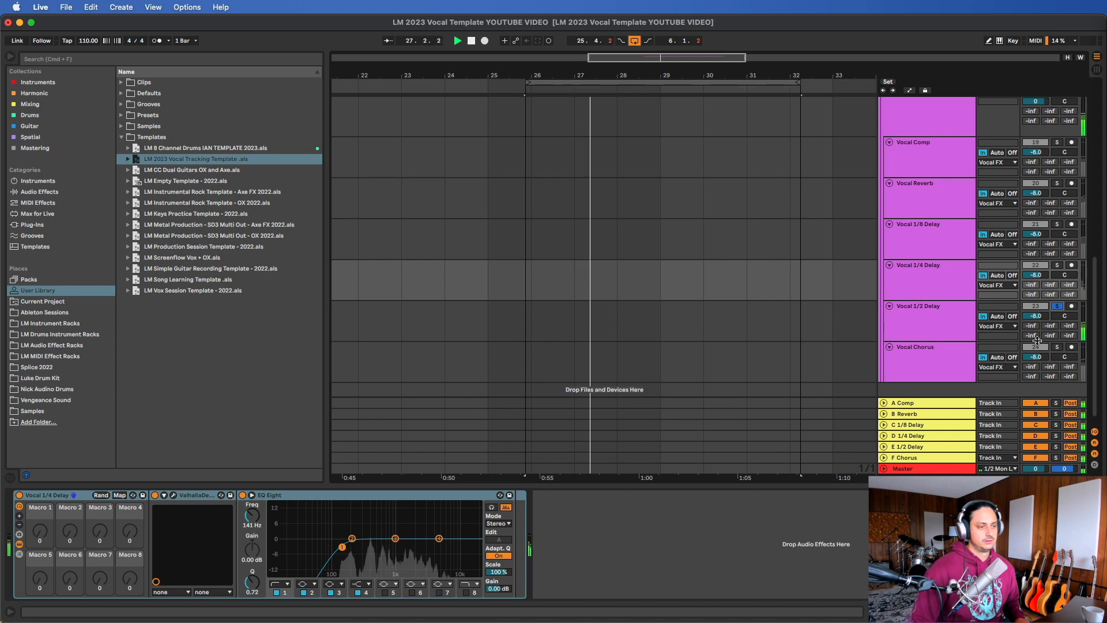
key(space)
key(space)
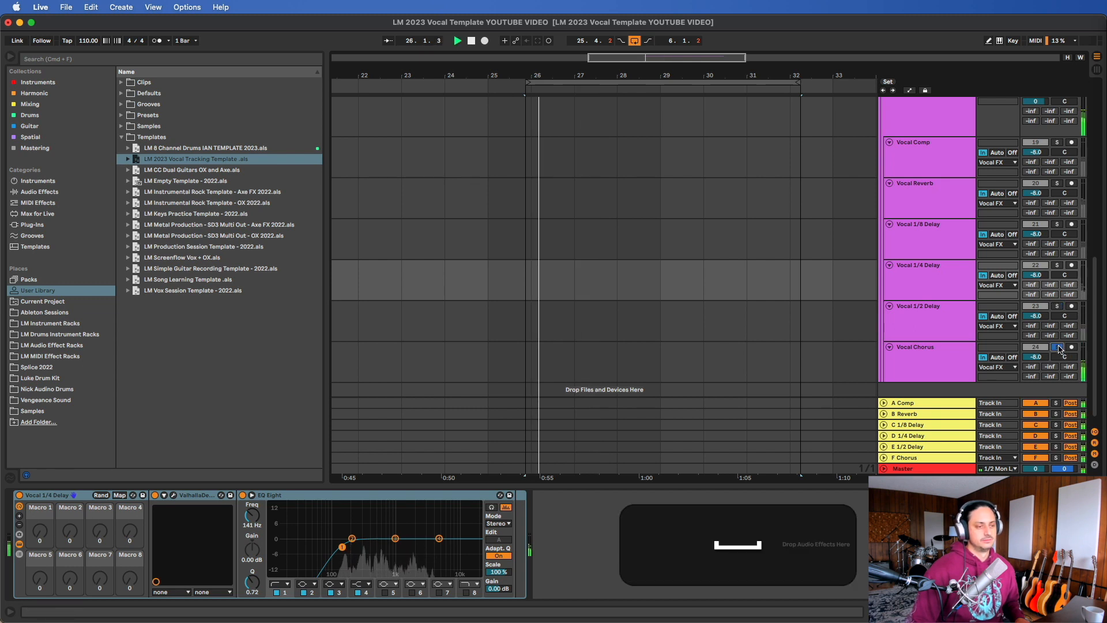
Step: Solo the whole Vocal FX group and play the vocal through all its effect tracks together
scroll(1019, 188, up, 3)
click(1058, 172)
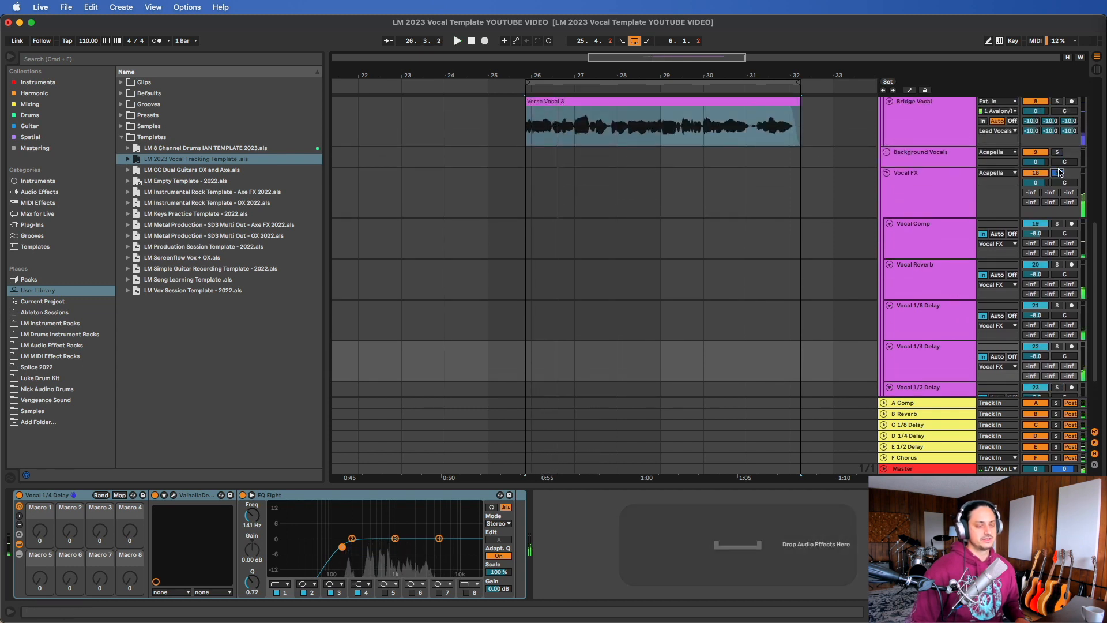
key(space)
scroll(890, 202, up, 1)
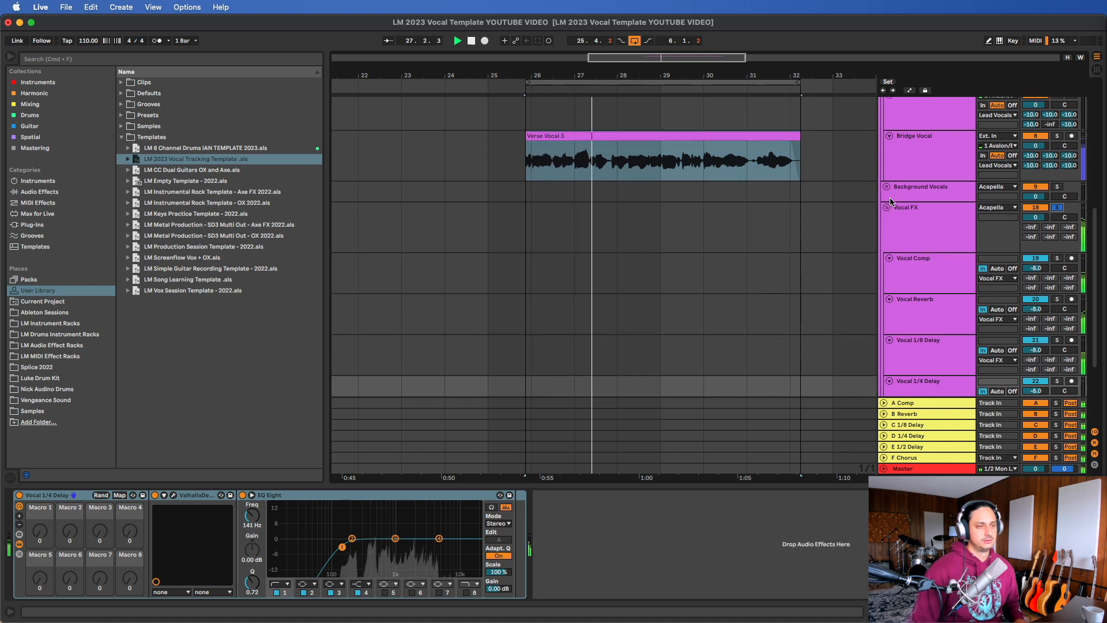
key(space)
Step: Replay the vocal with Vocal FX soloed, and fold the Lead Vocals and Vocal FX groups
scroll(890, 201, down, 2)
scroll(1047, 346, down, 1)
scroll(1047, 345, up, 3)
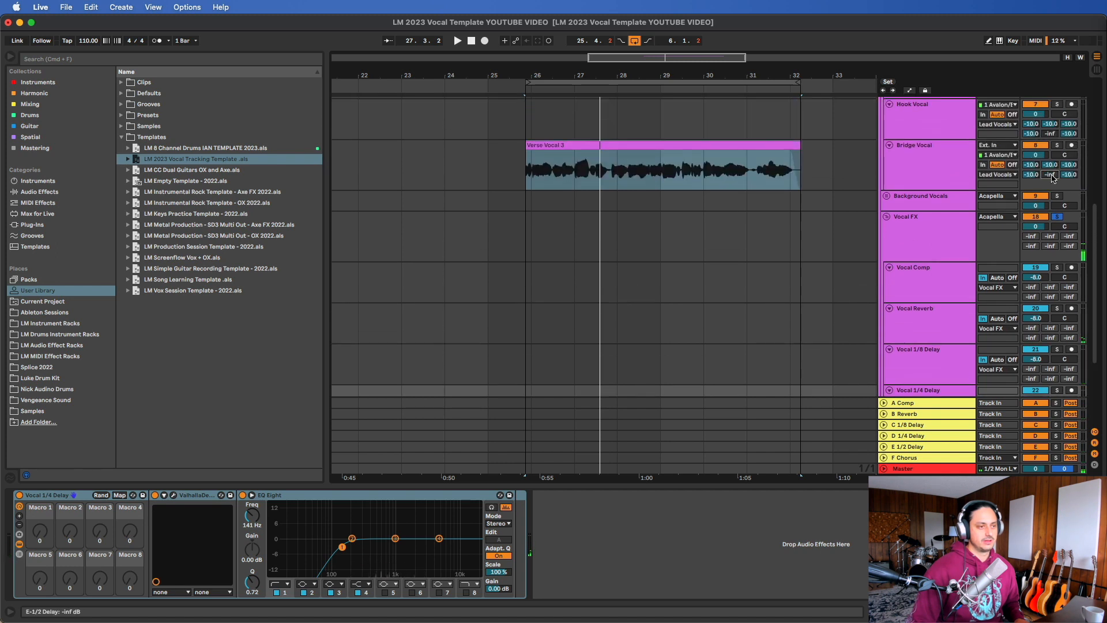
key(space)
scroll(872, 227, up, 5)
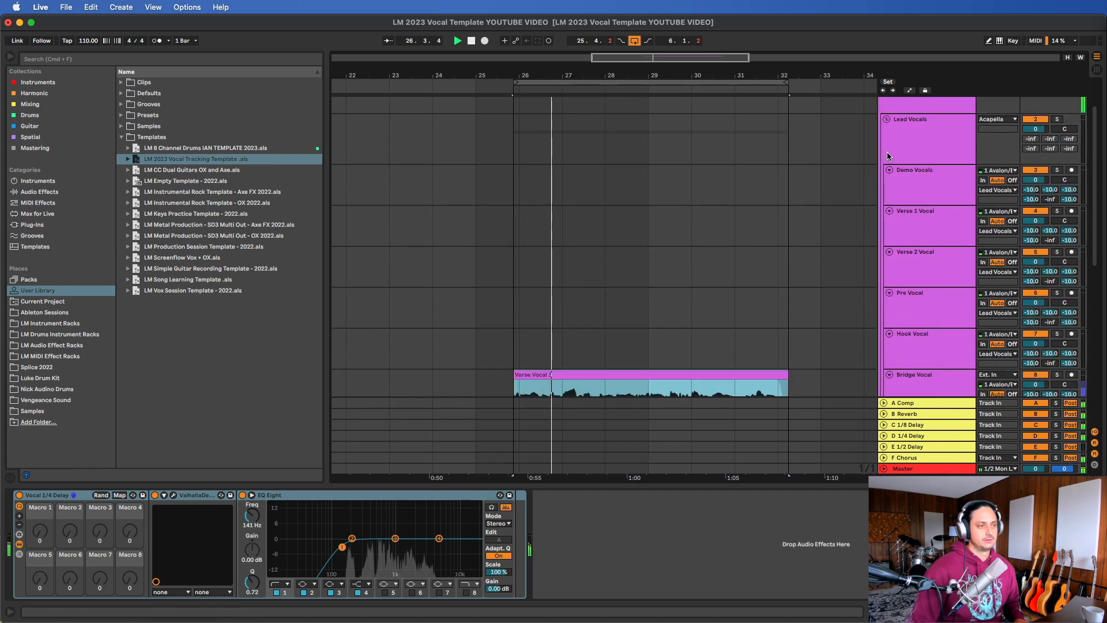
click(887, 119)
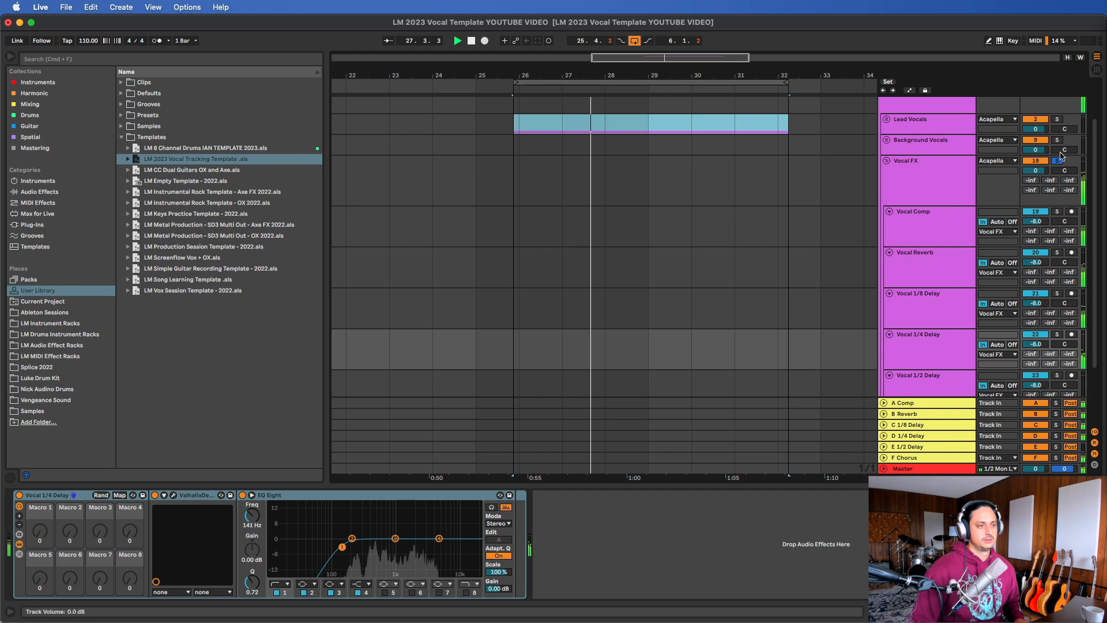
key(space)
click(960, 178)
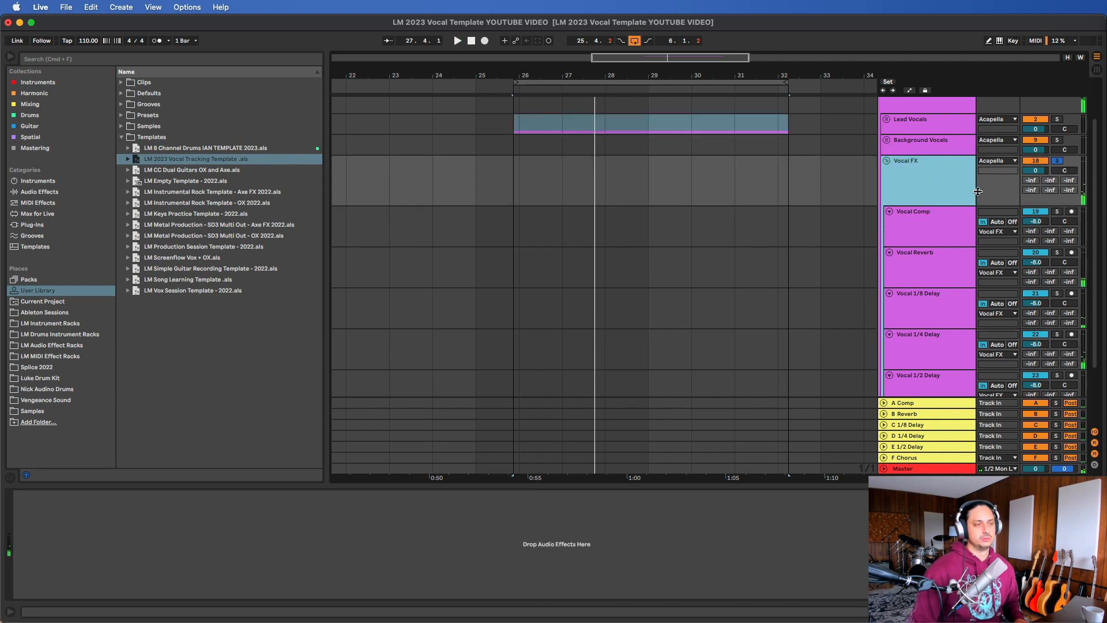
click(887, 161)
Step: Play the full Acapella group with no tracks soloed, and play it again with only Vocal FX soloed
click(1056, 102)
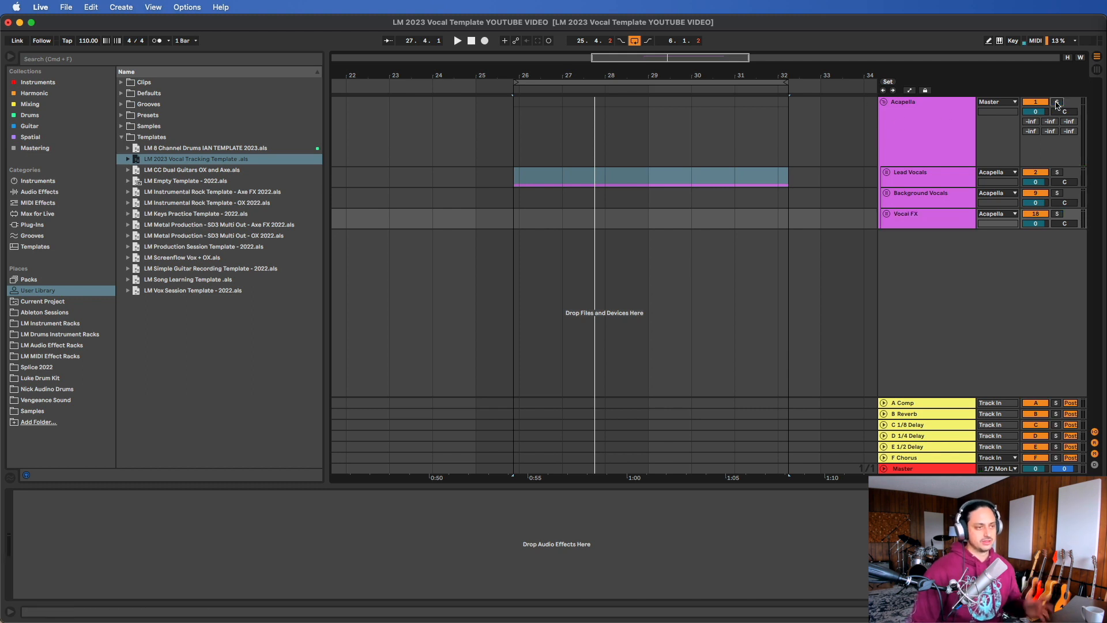
key(space)
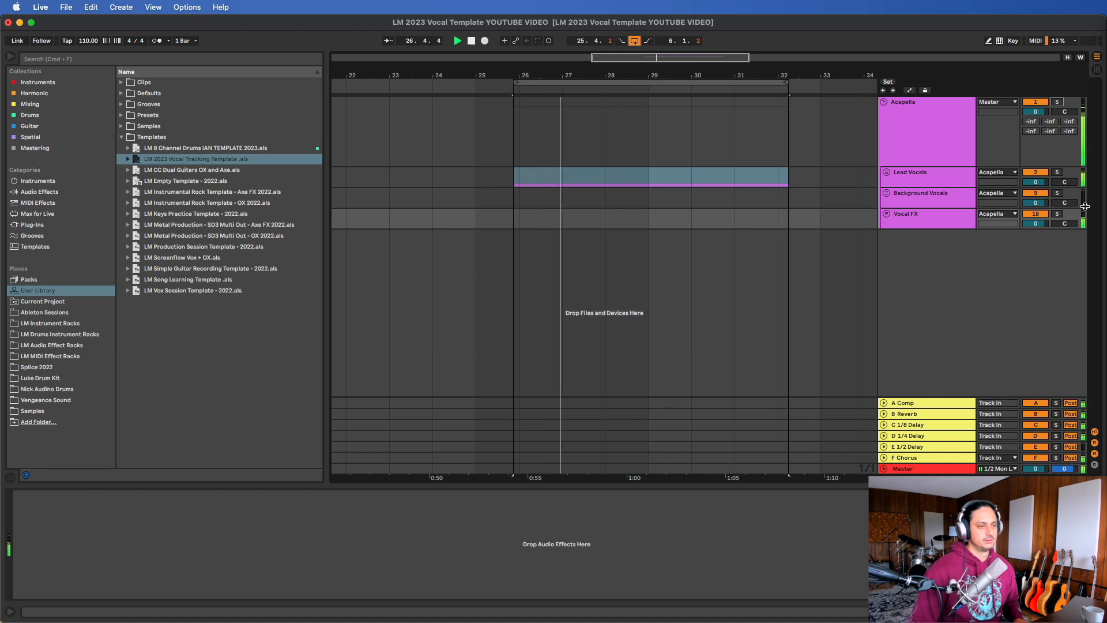
key(space)
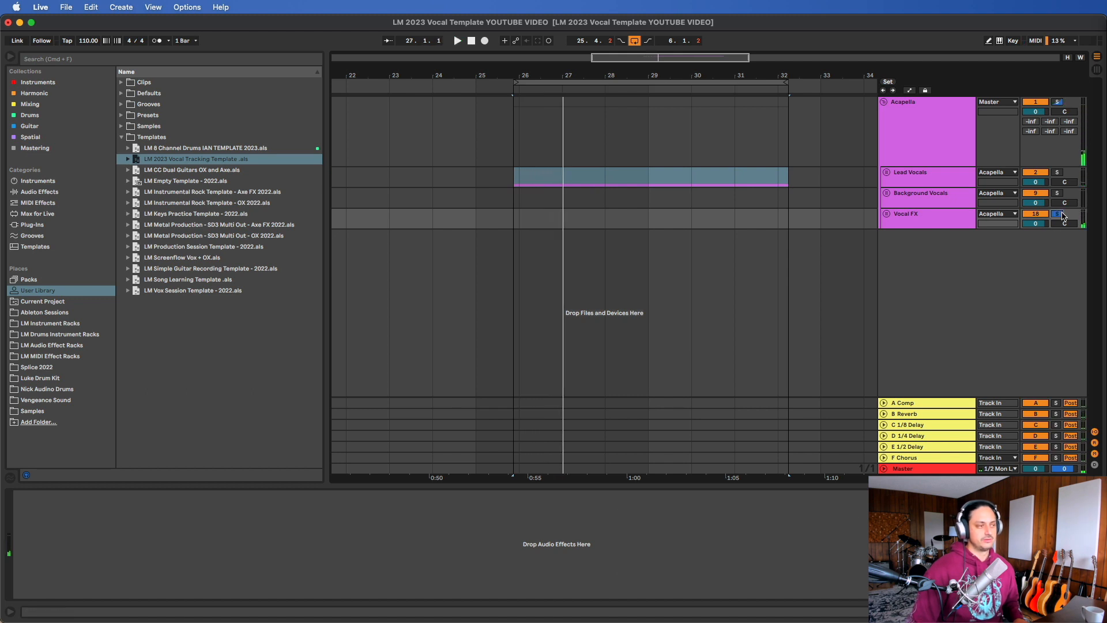
key(space)
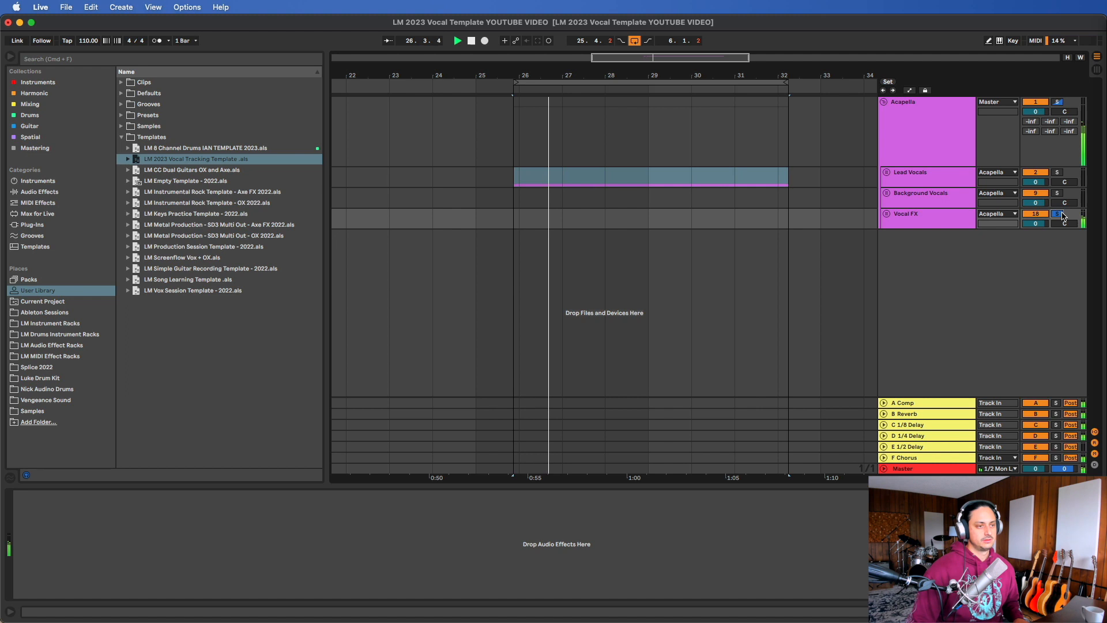
Step: Stop playback and turn off the solo on the Acapella and Vocal FX groups
key(space)
click(1058, 102)
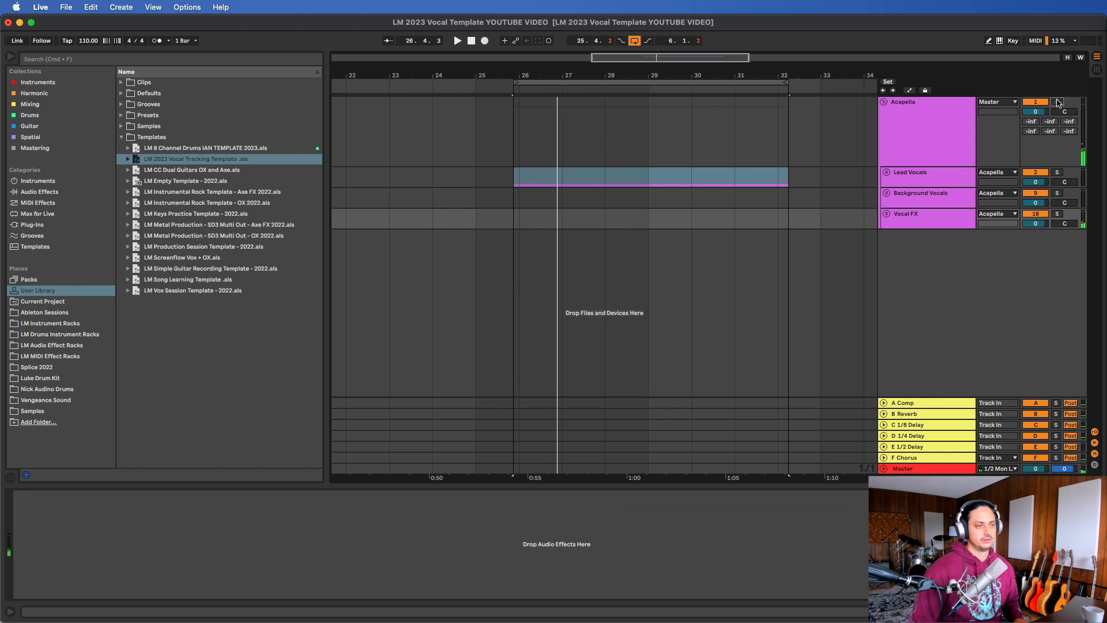
key(space)
key(space)
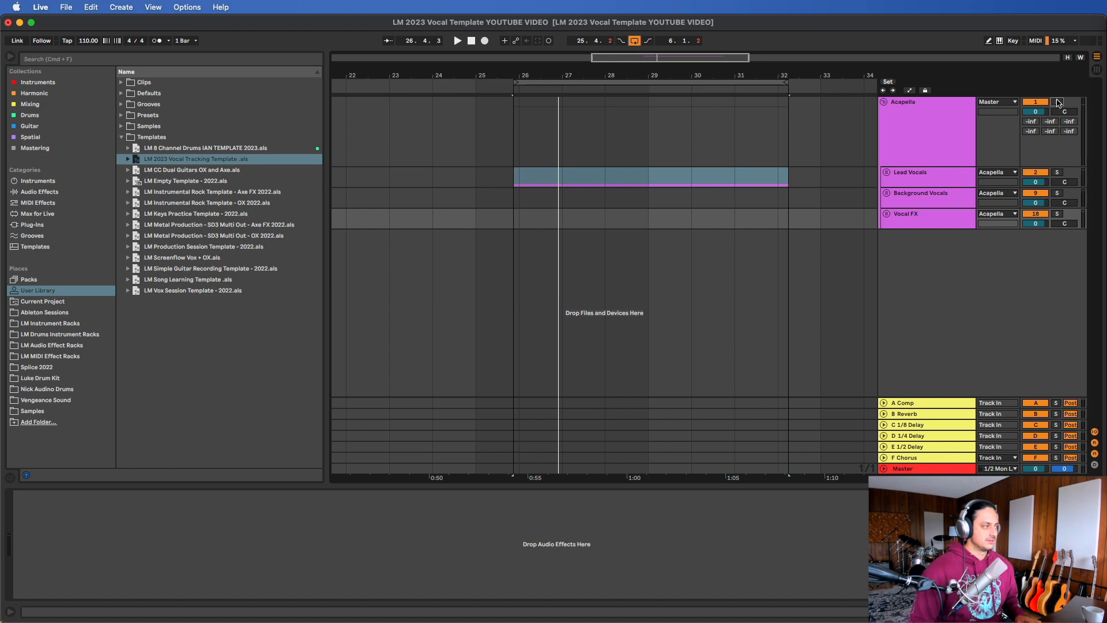
Step: Show the Save Live Set As Template command and list the saved templates in the browser
click(74, 7)
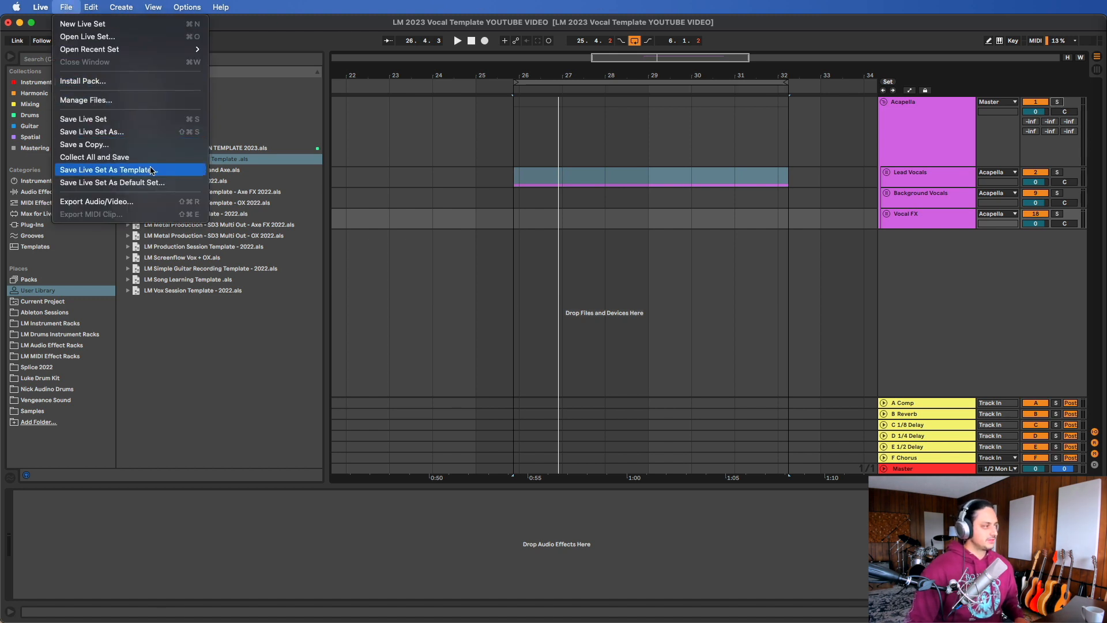
click(155, 170)
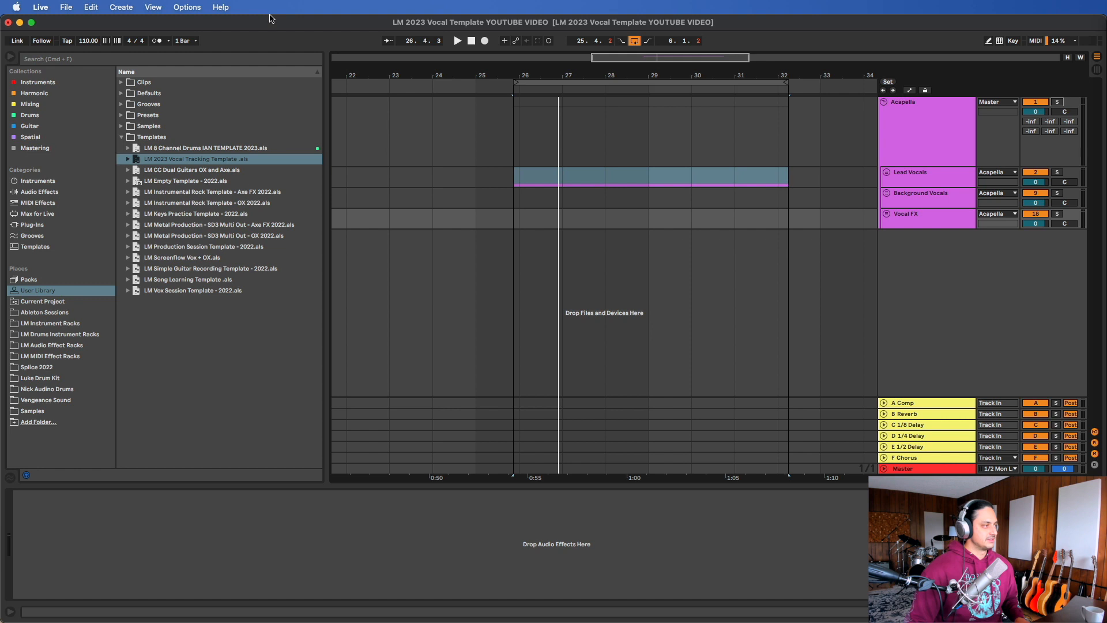
click(36, 247)
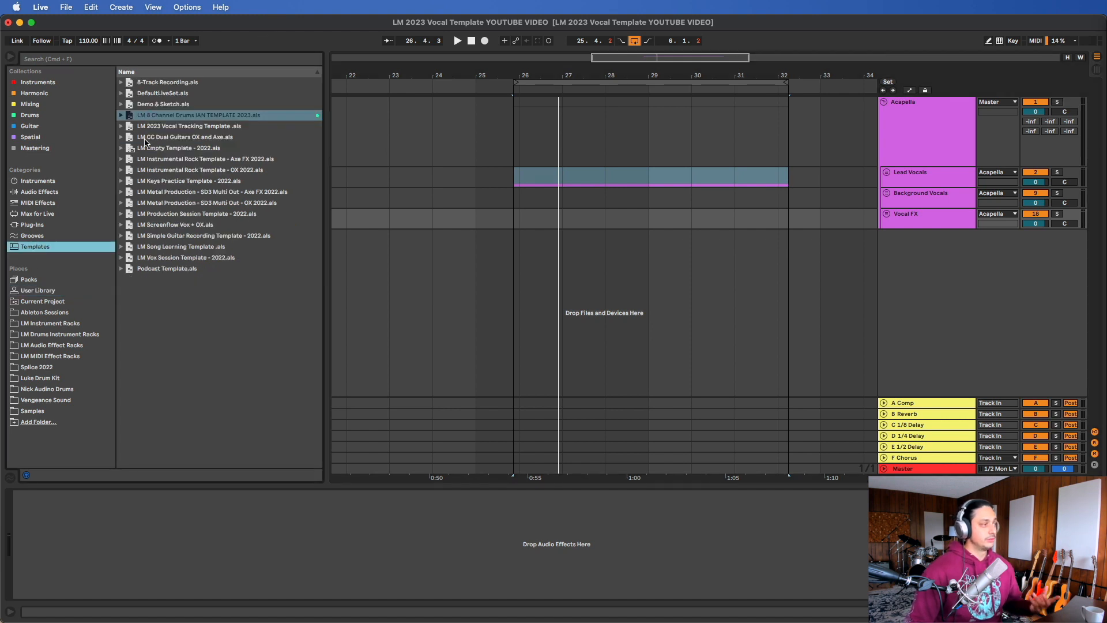
Step: Expand the 8 Channel Drums template in the browser and select the Drums group inside it
click(121, 115)
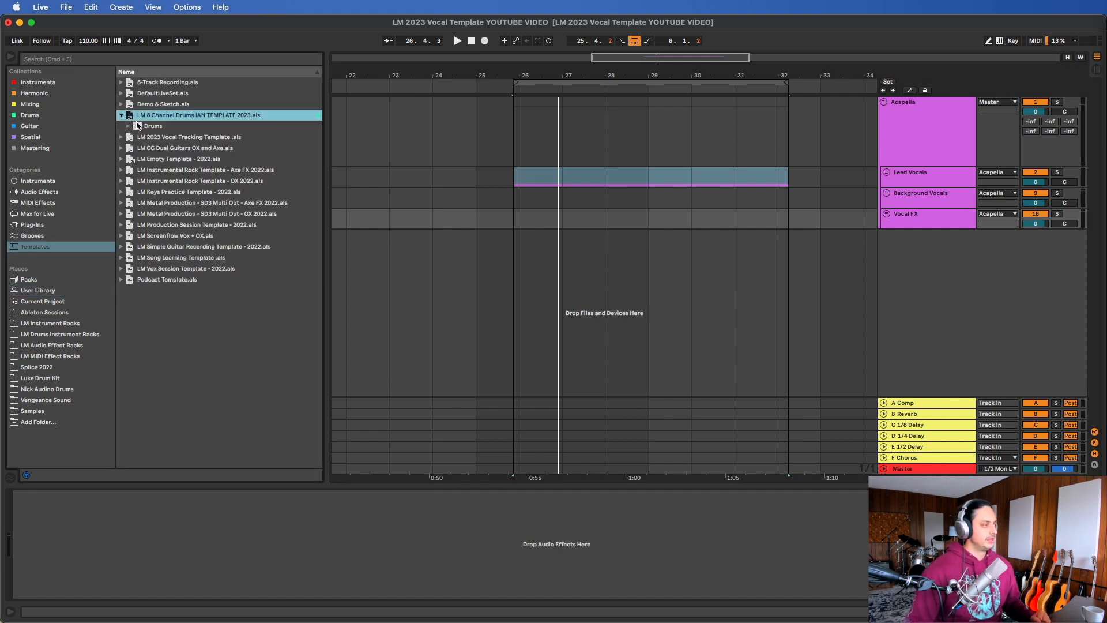
click(155, 126)
click(128, 126)
click(126, 127)
drag(454, 202, 218, 134)
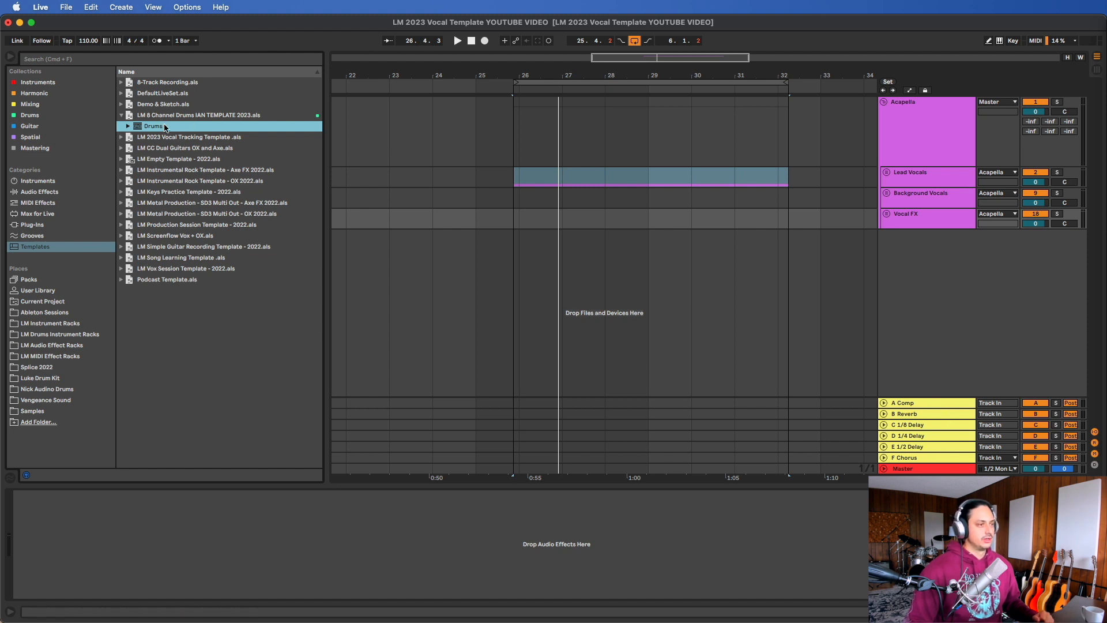
Step: Fold the Acapella group and import the Drums group from the 8 Channel Drums template into the set
click(883, 102)
drag(174, 124, 507, 214)
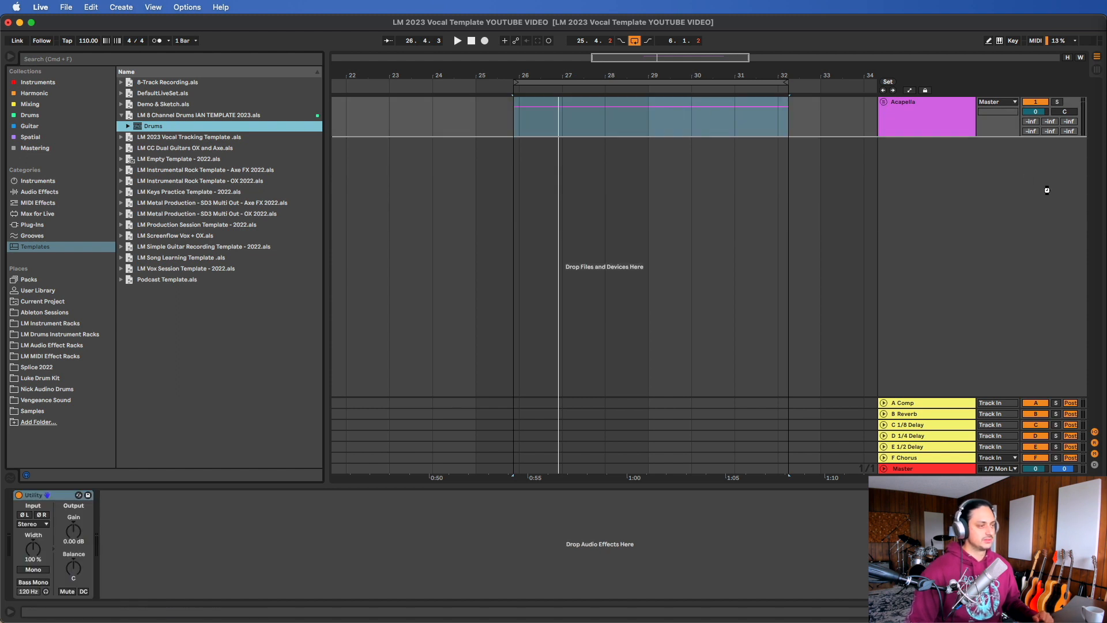
double_click(203, 131)
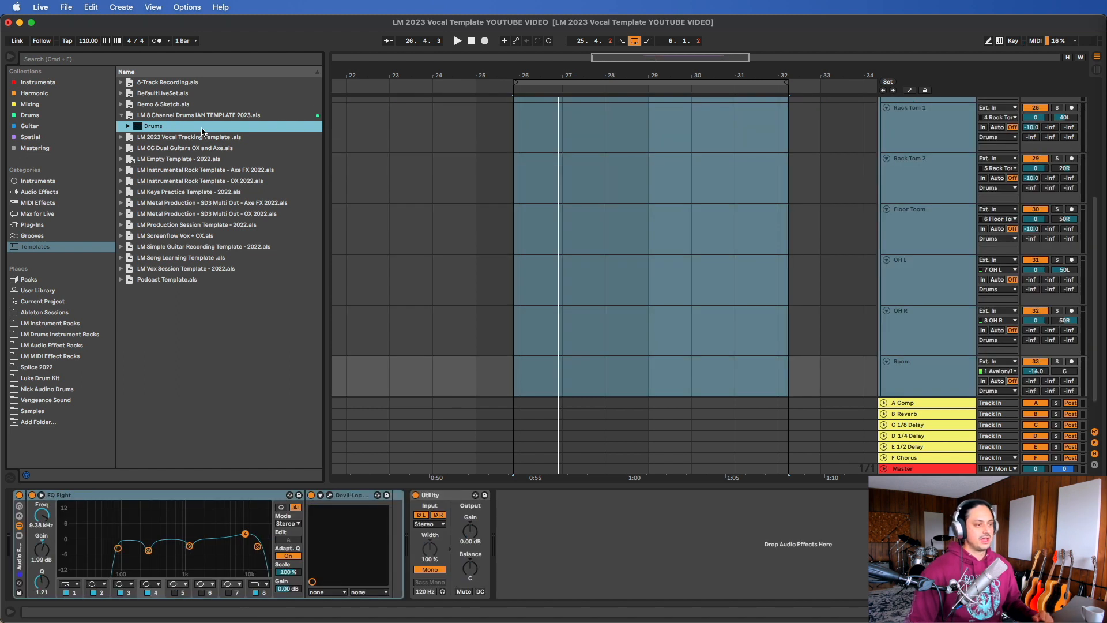
Step: Collapse and expand the tracks in the Drums group and look through them, including the floor tom's effects
click(927, 159)
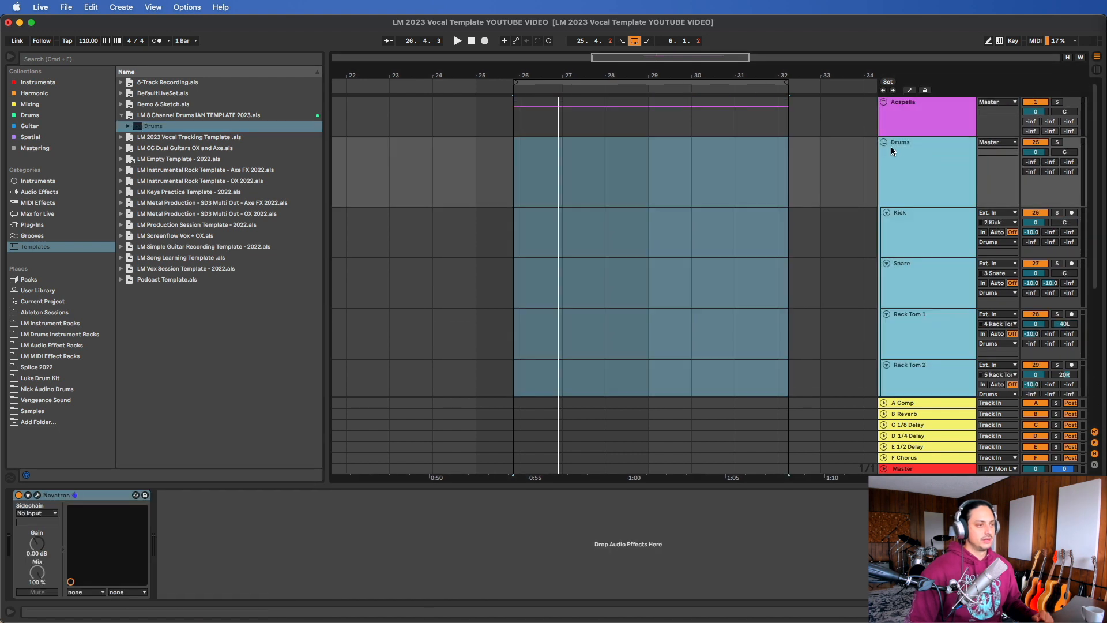
click(884, 141)
click(883, 142)
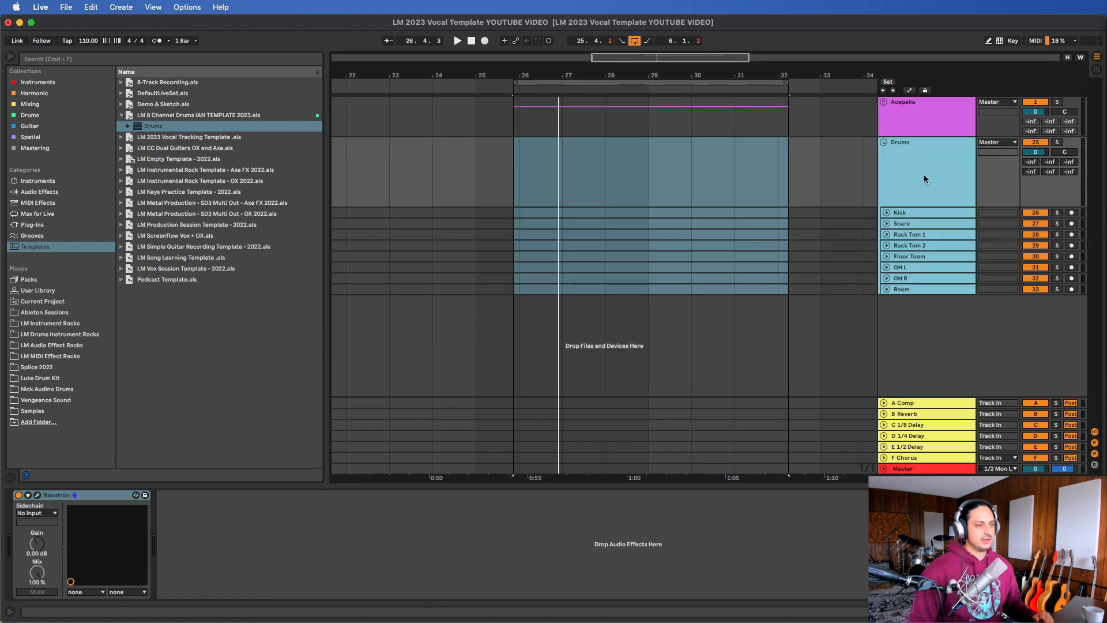
alt+click(887, 212)
click(894, 205)
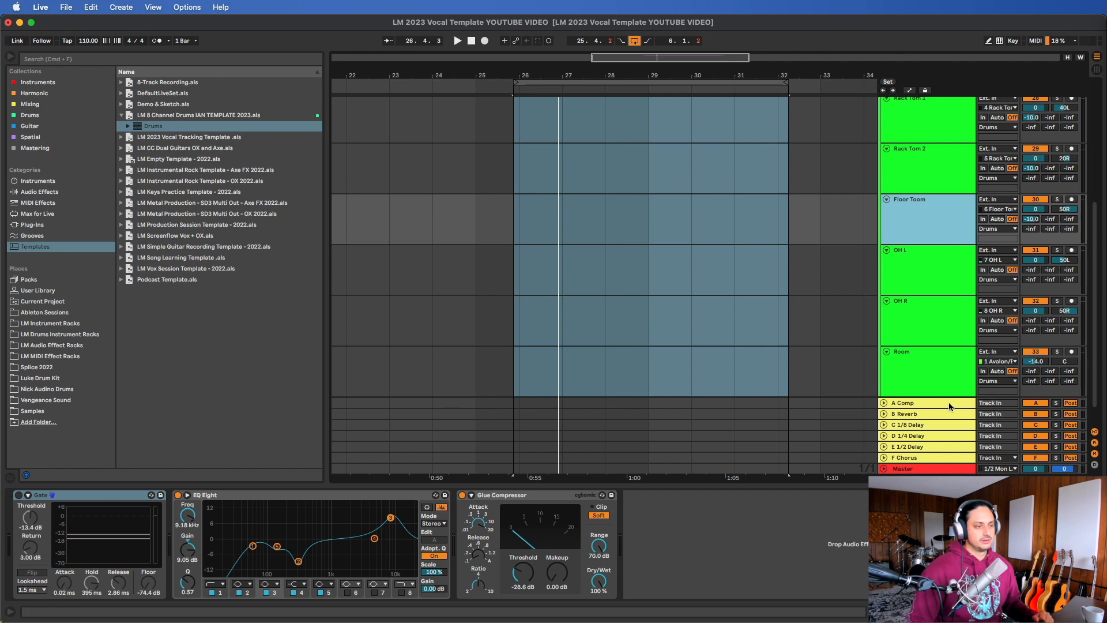
scroll(892, 233, up, 5)
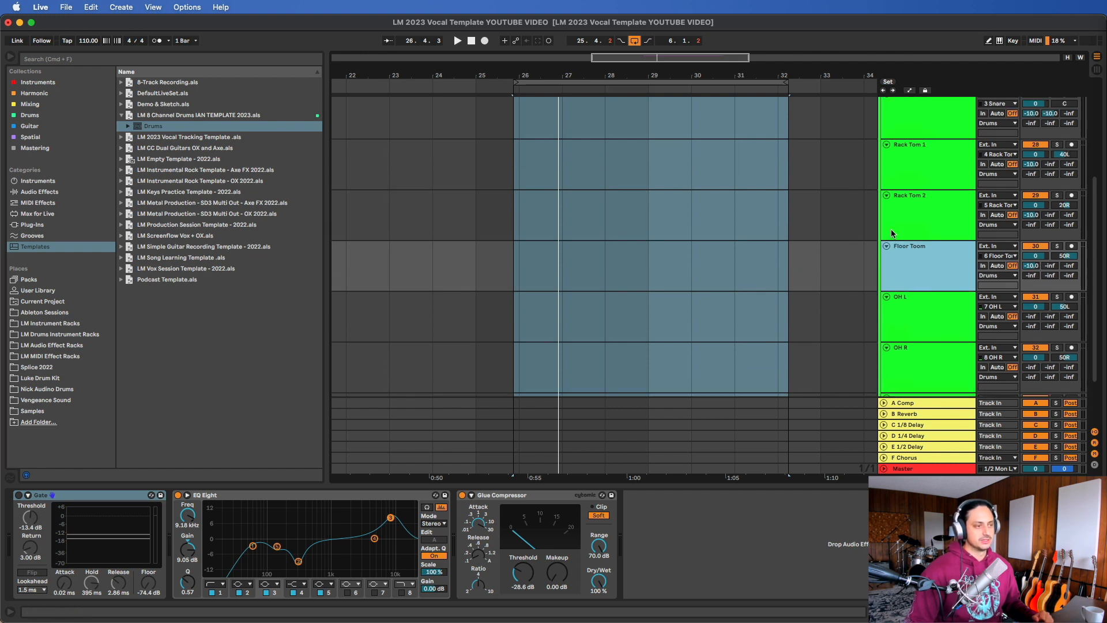
scroll(892, 233, up, 3)
Step: Select the imported Drums group, look over its tracks, and delete the group from the set
click(911, 166)
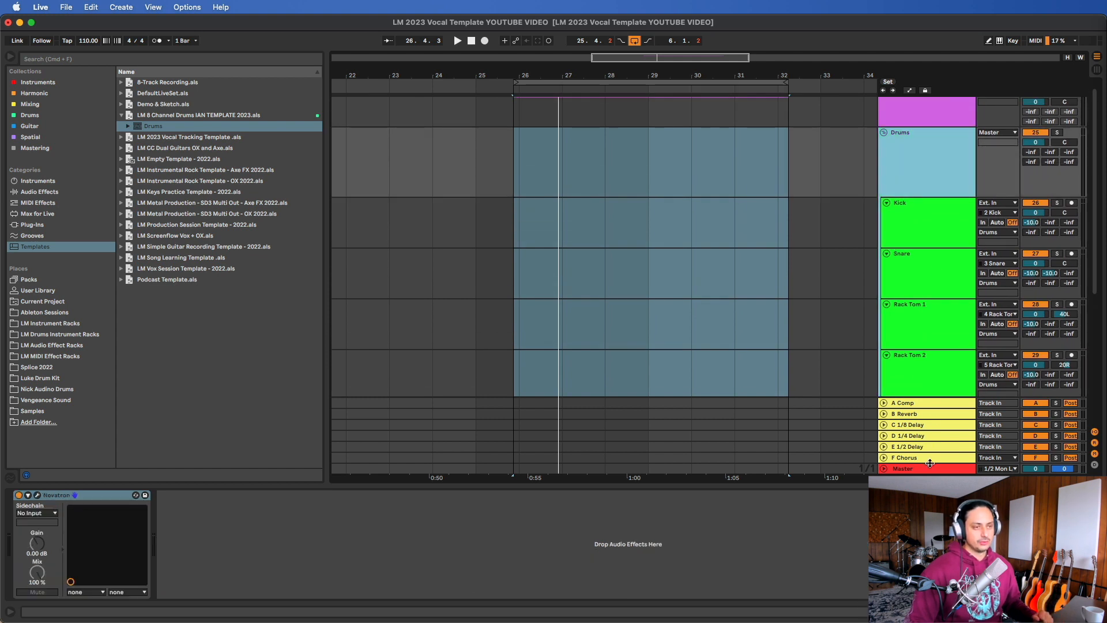
scroll(932, 161, down, 2)
scroll(931, 173, up, 3)
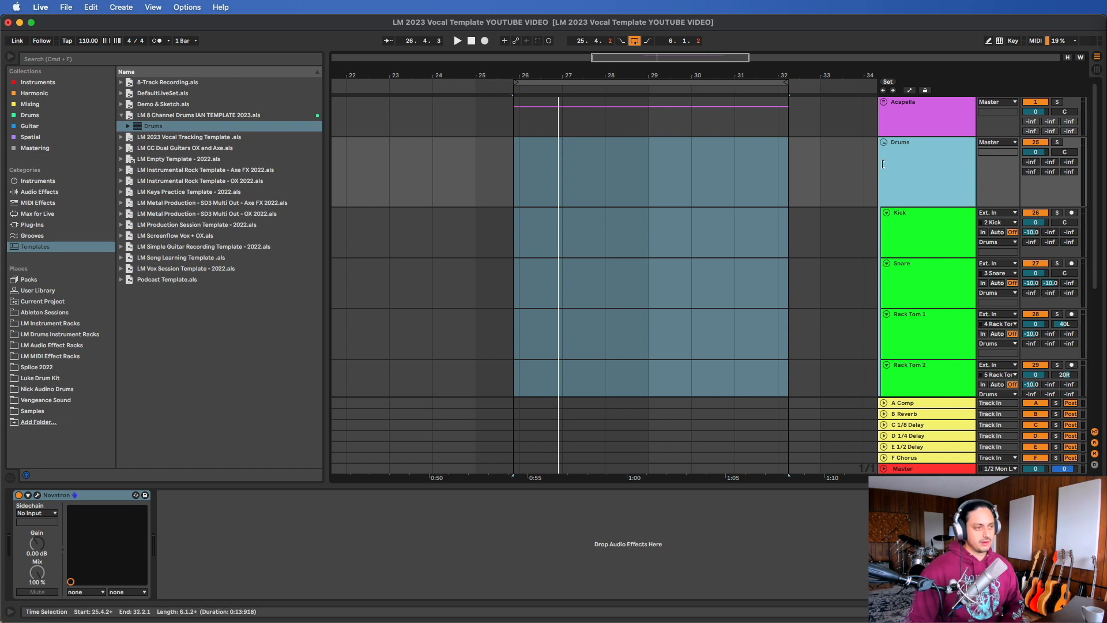
key(BackSpace)
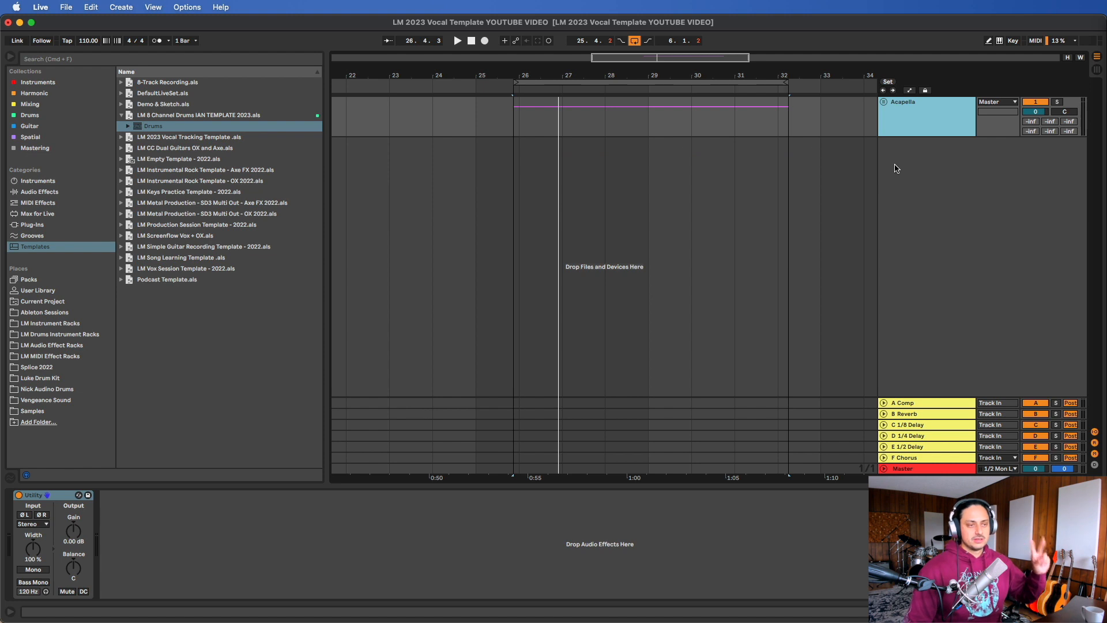